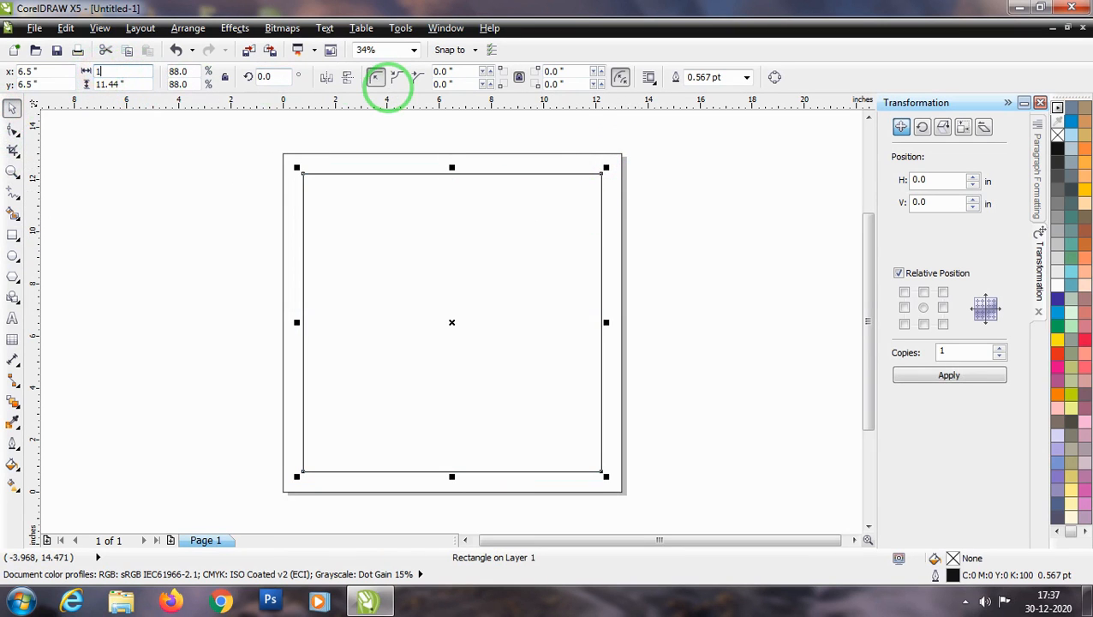
Step: Set the rectangle to 12 × 12 inches and add a concentric duplicate sized 2.5 × 2.5 inches
{"action": "key", "text": "Return"}
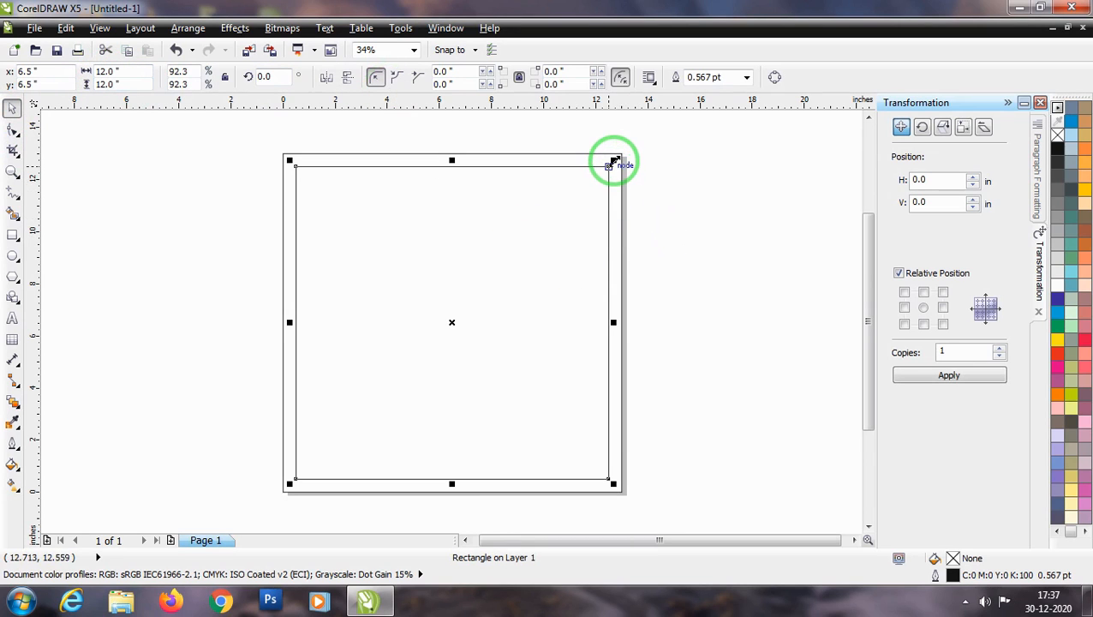
{"action": "left_click_drag", "start_coordinate": [614, 161], "coordinate": [512, 237]}
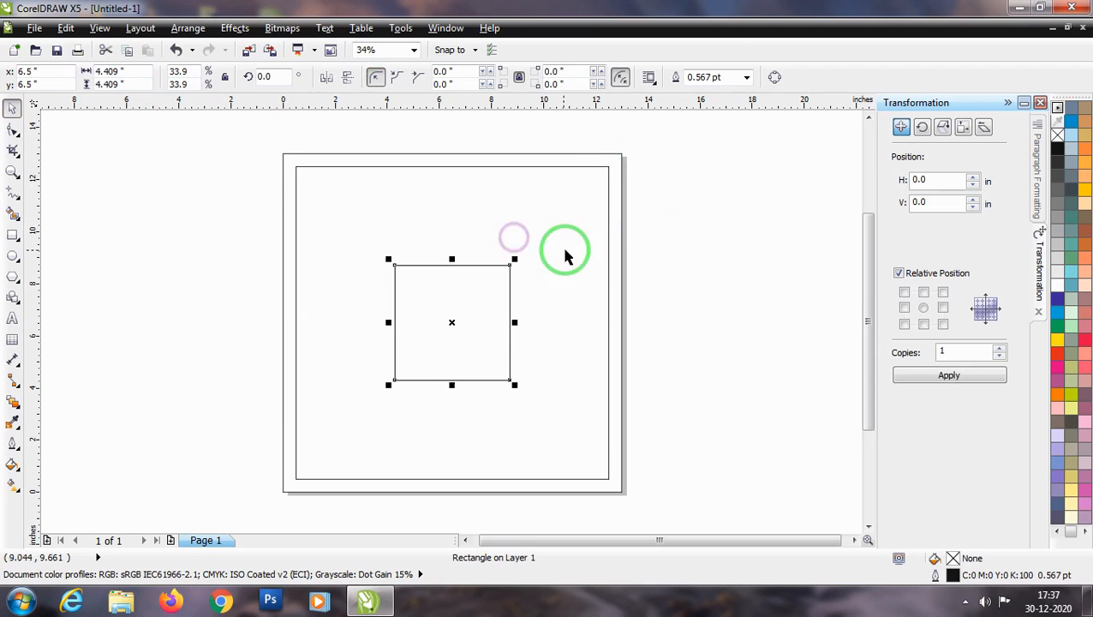
{"action": "left_click_drag", "start_coordinate": [129, 73], "coordinate": [92, 75]}
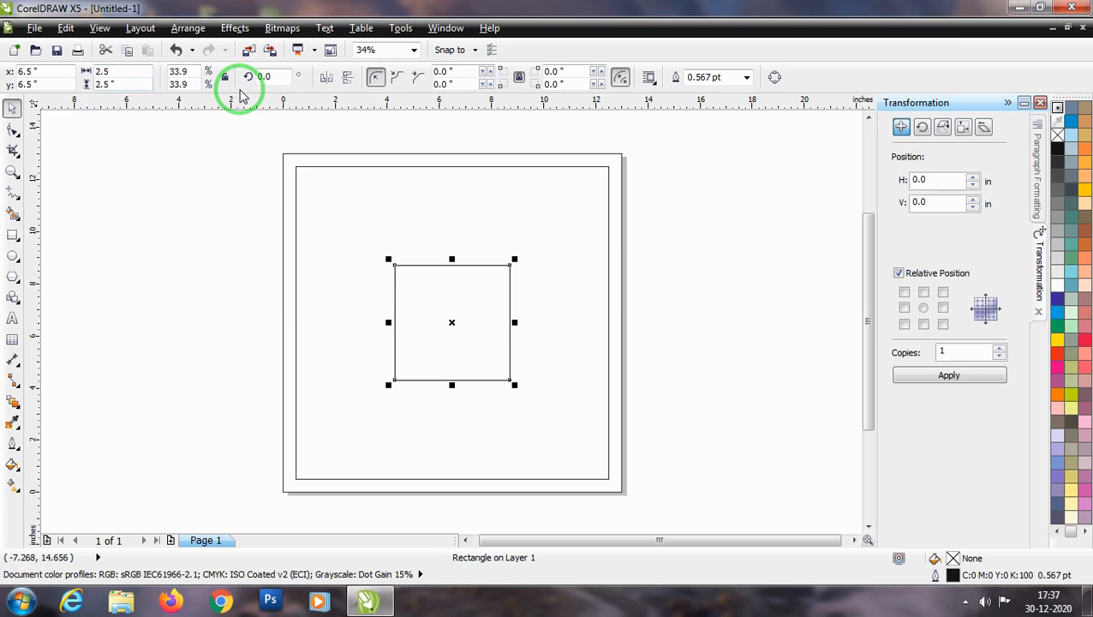
Step: Duplicate the 2.5-inch centre square and align the copy with the top-left corner of the outer square
{"action": "left_click", "coordinate": [448, 322]}
{"action": "left_click", "coordinate": [448, 321]}
{"action": "left_click_drag", "start_coordinate": [452, 323], "coordinate": [366, 227]}
{"action": "right_click", "coordinate": [366, 227]}
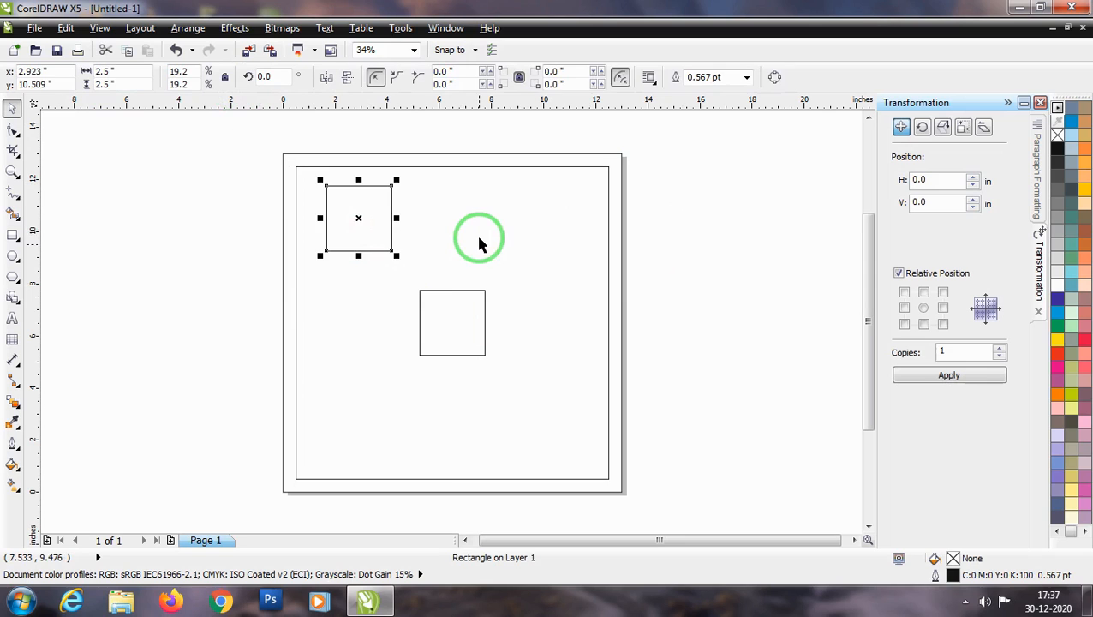
{"action": "left_click", "coordinate": [479, 241], "text": "shift"}
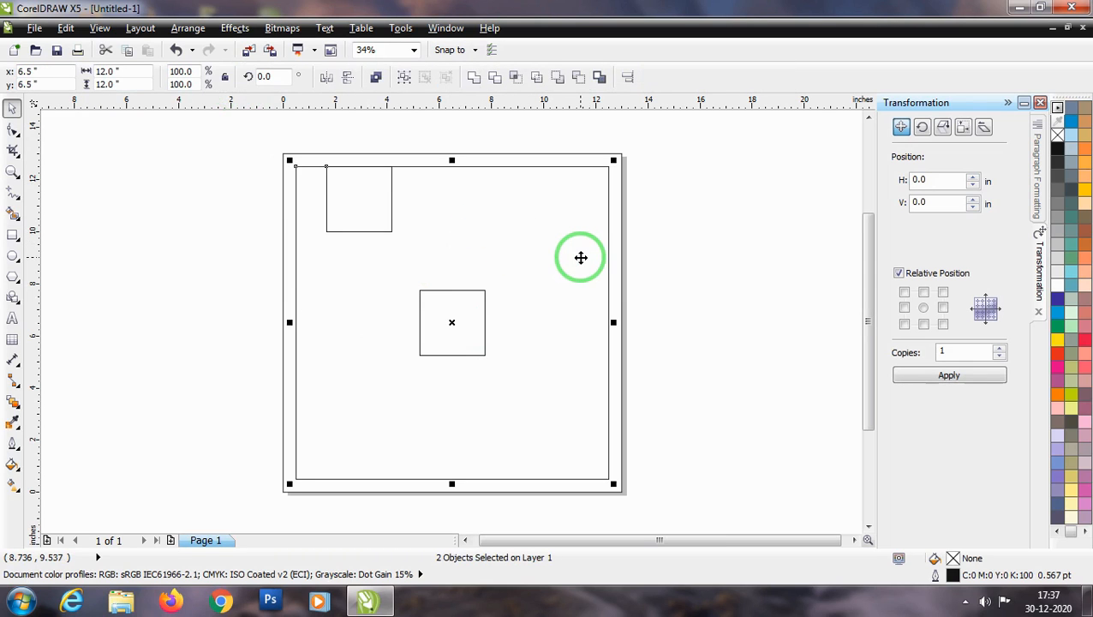
{"action": "key", "text": "l"}
{"action": "left_click", "coordinate": [190, 199]}
{"action": "left_click", "coordinate": [308, 209]}
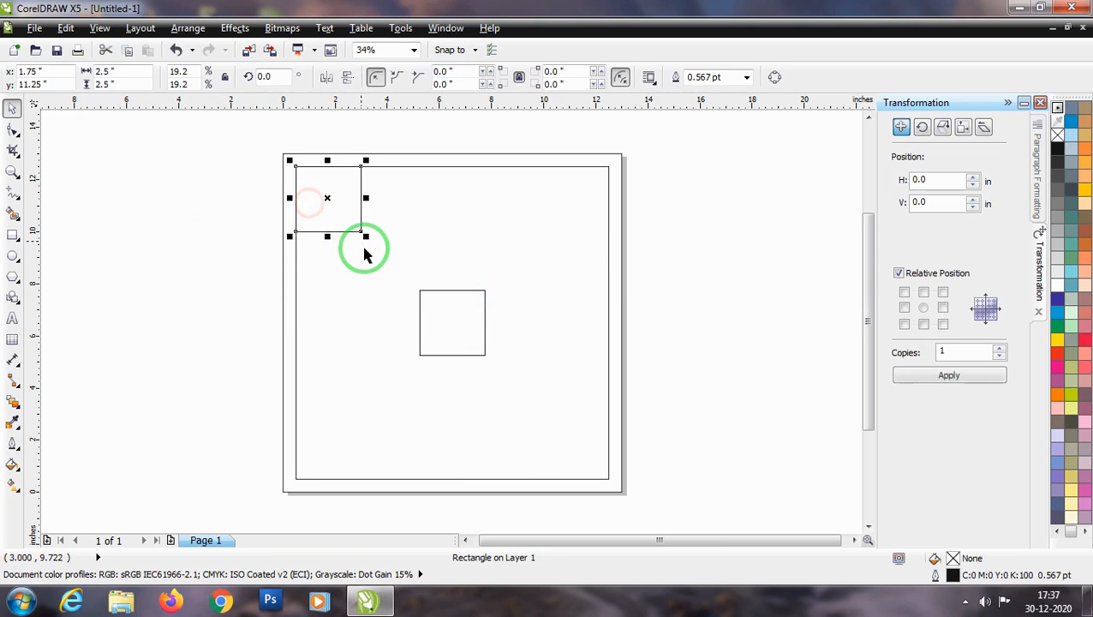
Step: Enlarge the top-left square to 4.75 inches so its inner corner meets the centre square's corner
{"action": "scroll", "coordinate": [369, 248], "scroll_direction": "up", "scroll_amount": 2}
{"action": "left_click_drag", "start_coordinate": [361, 228], "coordinate": [464, 329]}
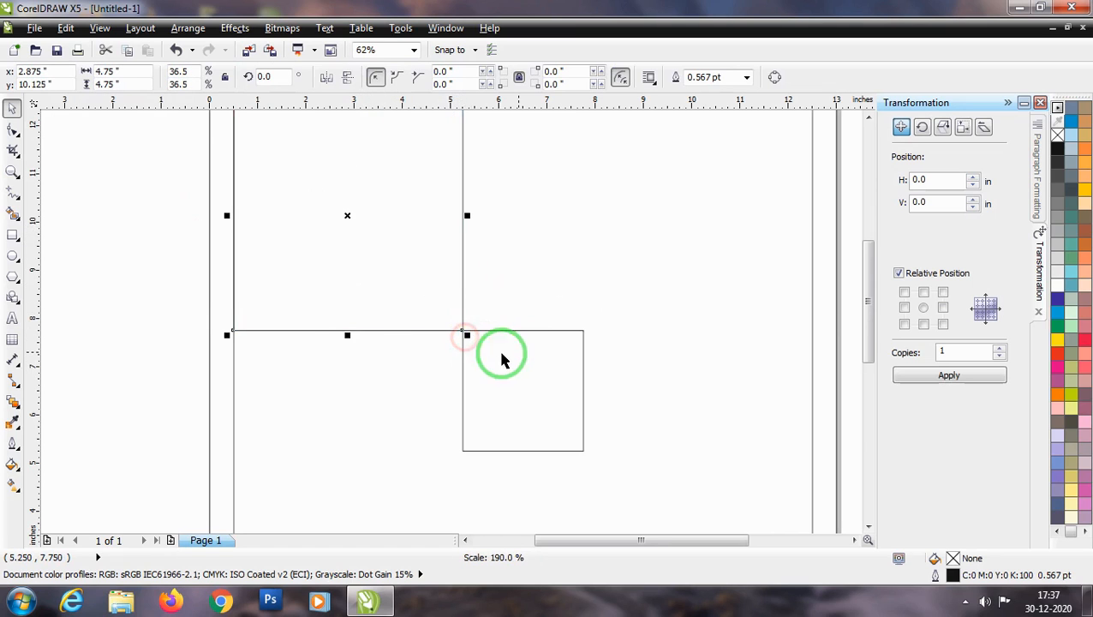
{"action": "scroll", "coordinate": [434, 310], "scroll_direction": "down", "scroll_amount": 2}
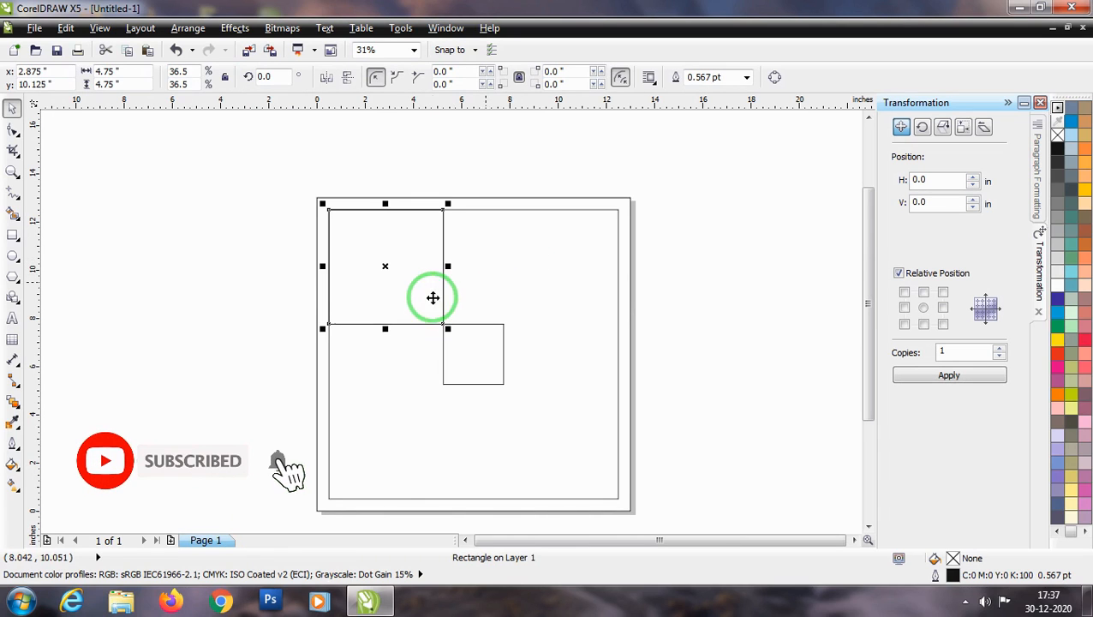
Step: Place a duplicate of the 4.75-inch square in the outer square's top-right corner by aligning it to the right edge
{"action": "left_click", "coordinate": [616, 284], "text": "shift"}
{"action": "key", "text": "r"}
{"action": "left_click", "coordinate": [725, 256]}
Step: Group the two upper corner squares and place a duplicate of the pair along the outer square's bottom edge
{"action": "left_click", "coordinate": [400, 277]}
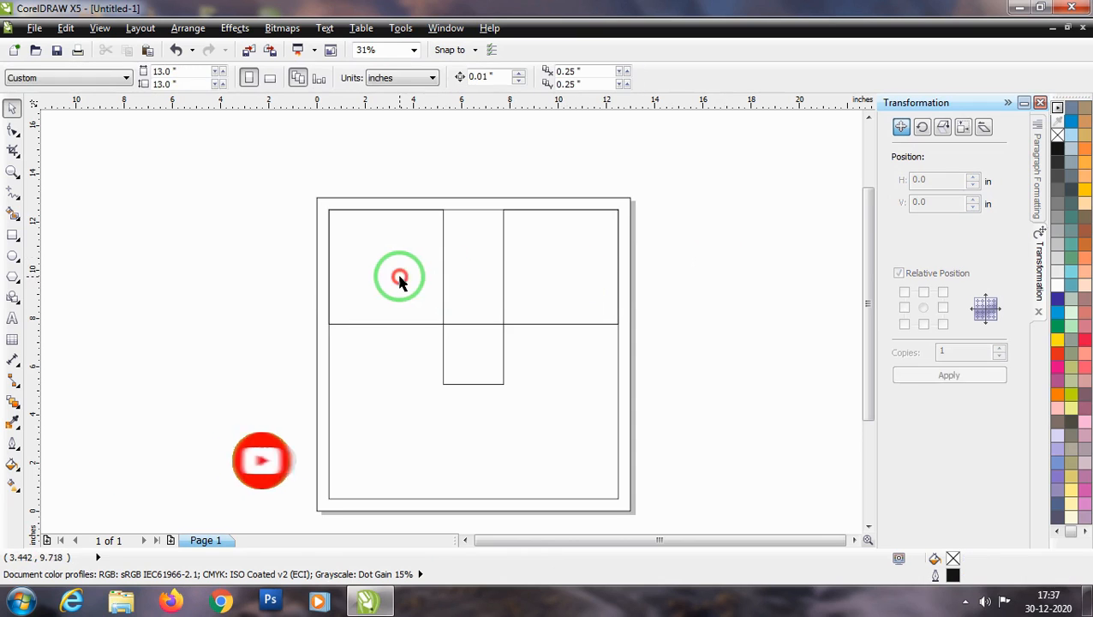
{"action": "left_click", "coordinate": [549, 278], "text": "shift"}
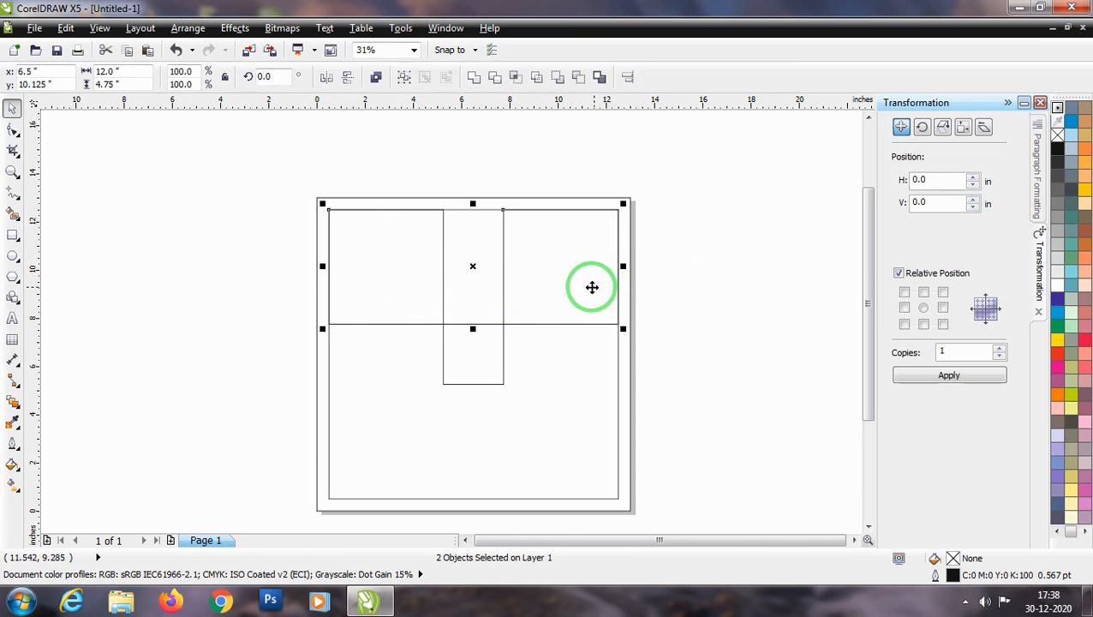
{"action": "key", "text": "ctrl+g"}
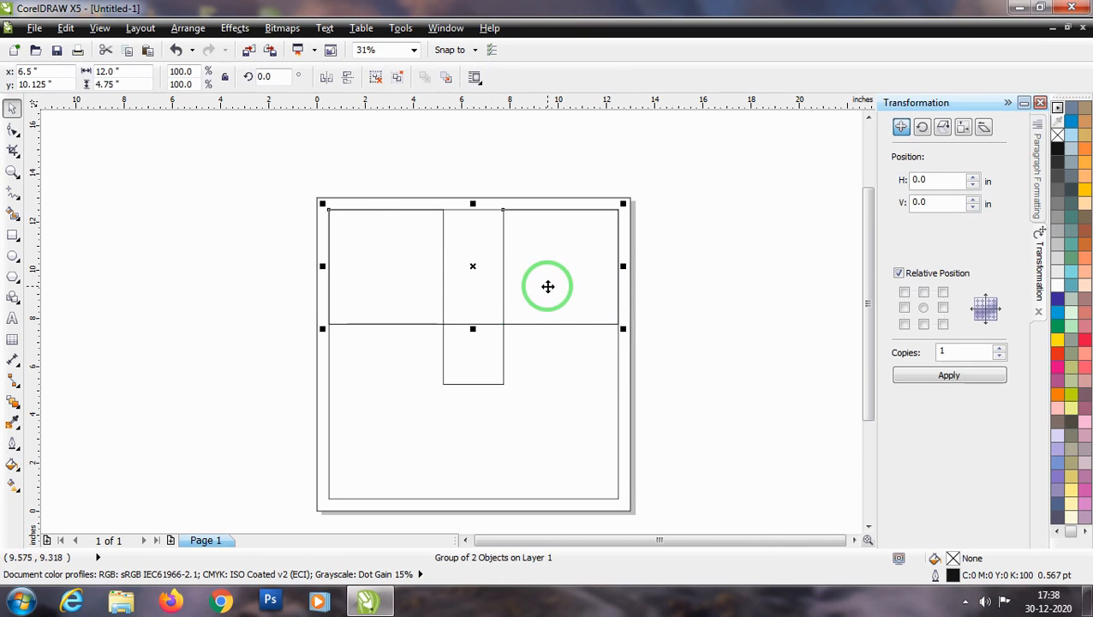
{"action": "left_click", "coordinate": [564, 398], "text": "shift"}
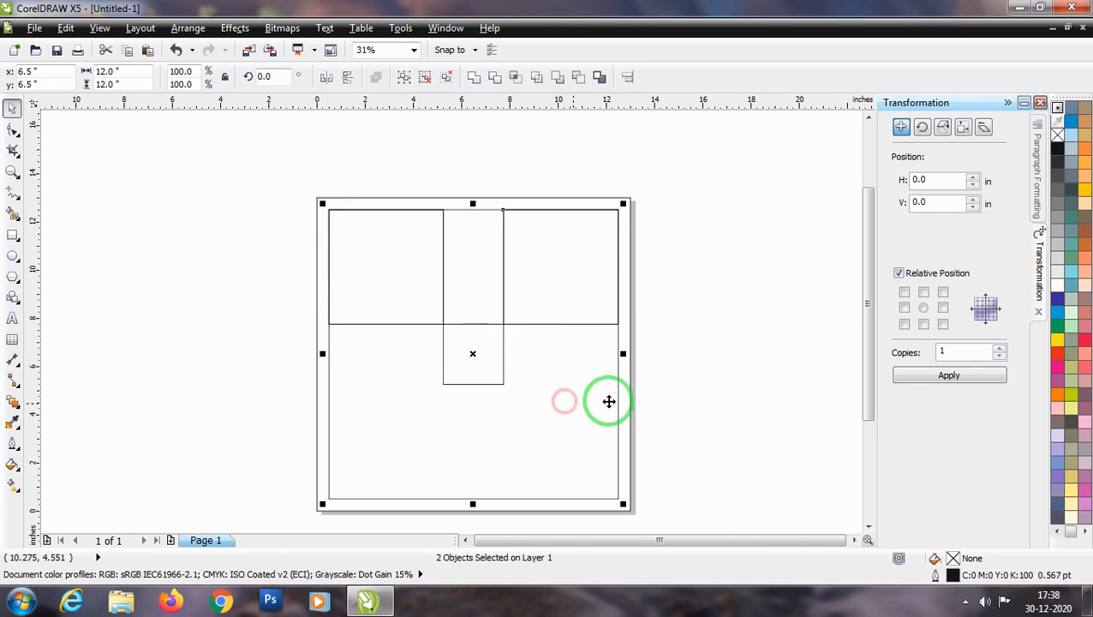
{"action": "key", "text": "b"}
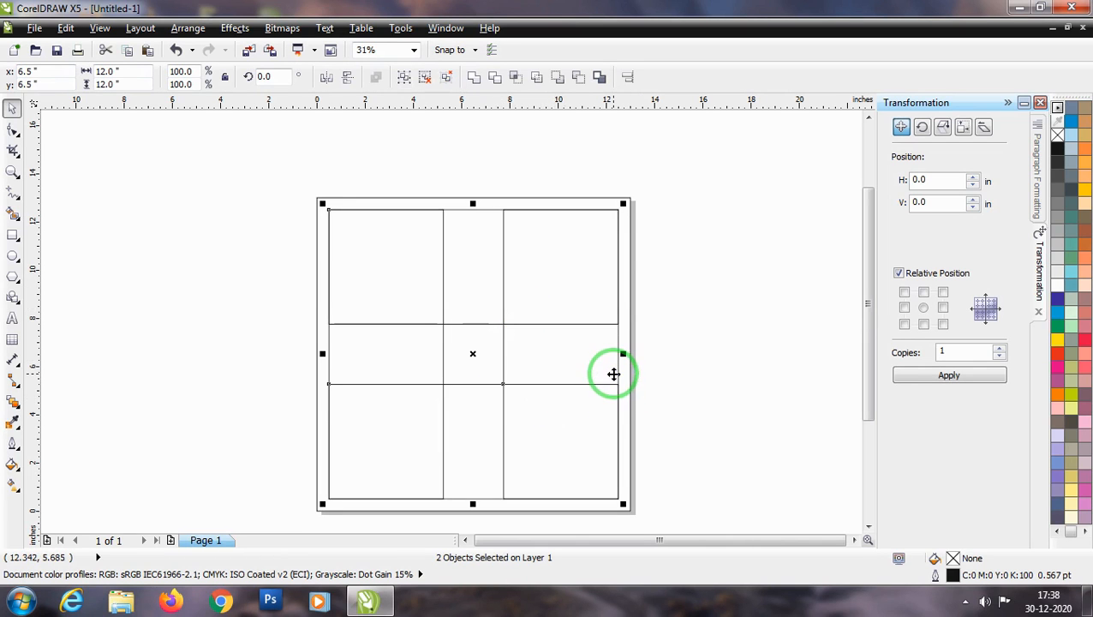
{"action": "left_click", "coordinate": [727, 359]}
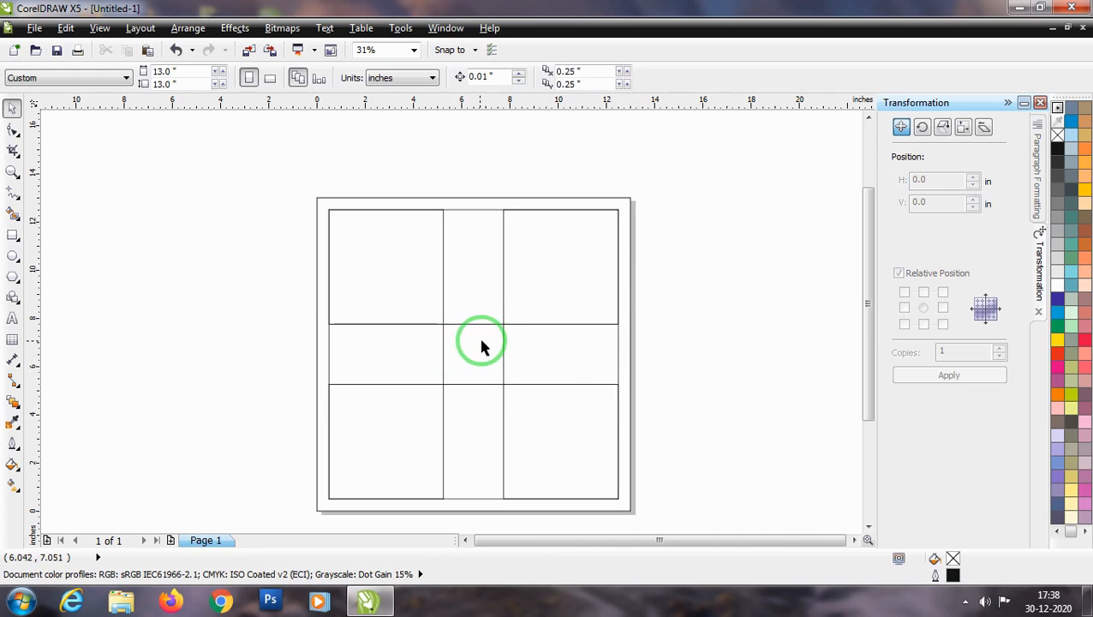
Step: Draw two crossing diagonals between the corners of the centre square with the Pen tool
{"action": "left_click", "coordinate": [21, 197]}
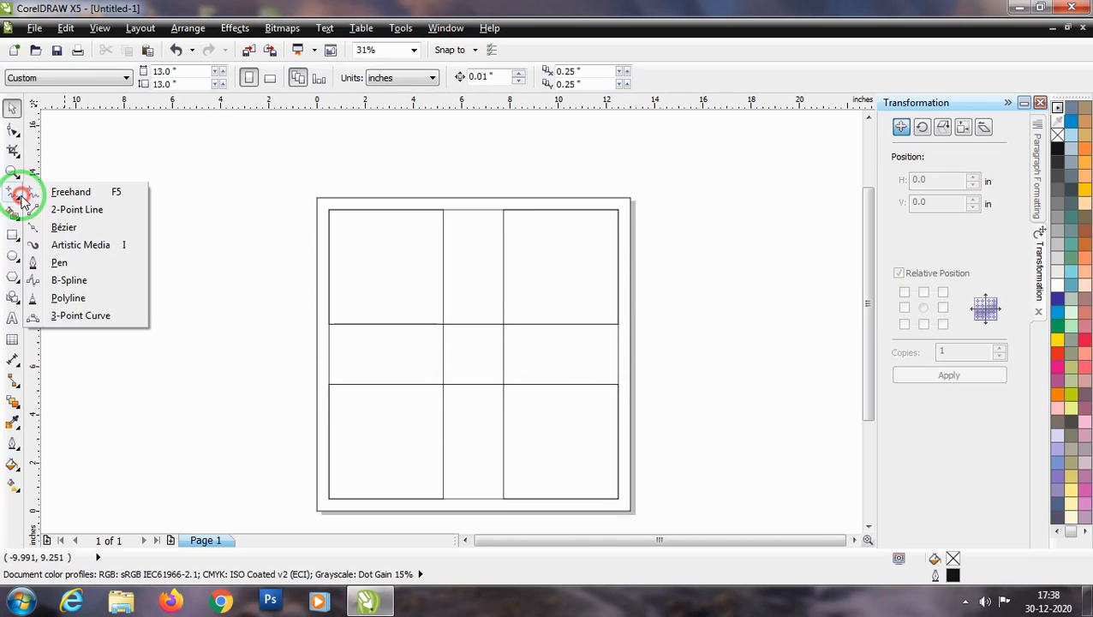
{"action": "left_click", "coordinate": [62, 263]}
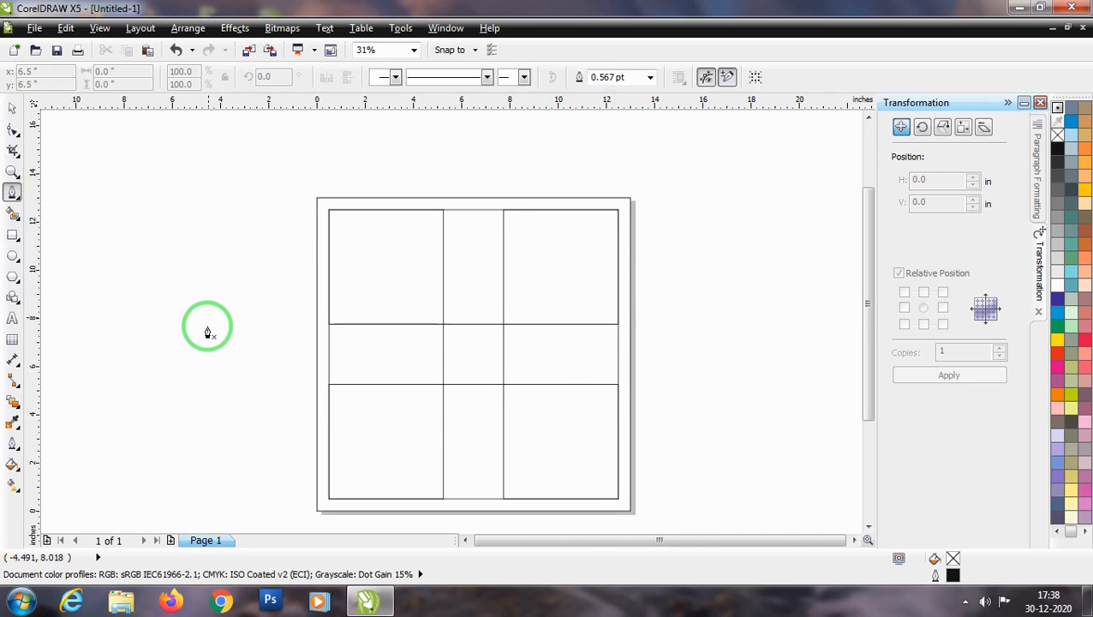
{"action": "left_click", "coordinate": [443, 325]}
{"action": "double_click", "coordinate": [504, 385]}
{"action": "mouse_move", "coordinate": [505, 325]}
{"action": "left_mouse_down"}
{"action": "mouse_move", "coordinate": [489, 362]}
{"action": "mouse_move", "coordinate": [446, 385]}
{"action": "left_mouse_up"}
{"action": "double_click", "coordinate": [443, 387]}
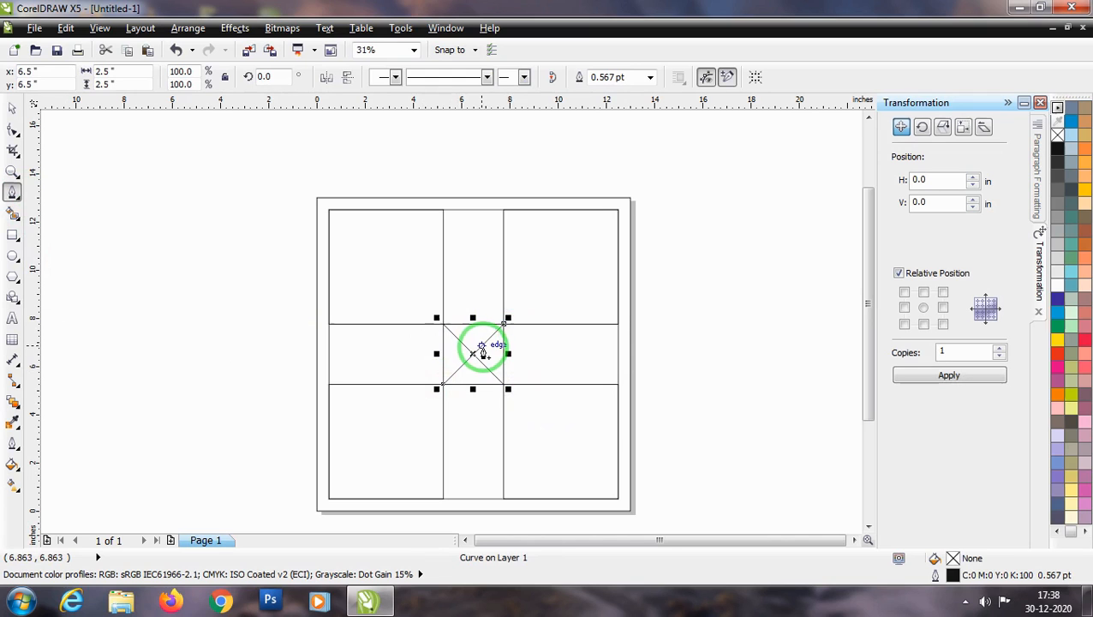
{"action": "left_click", "coordinate": [12, 107]}
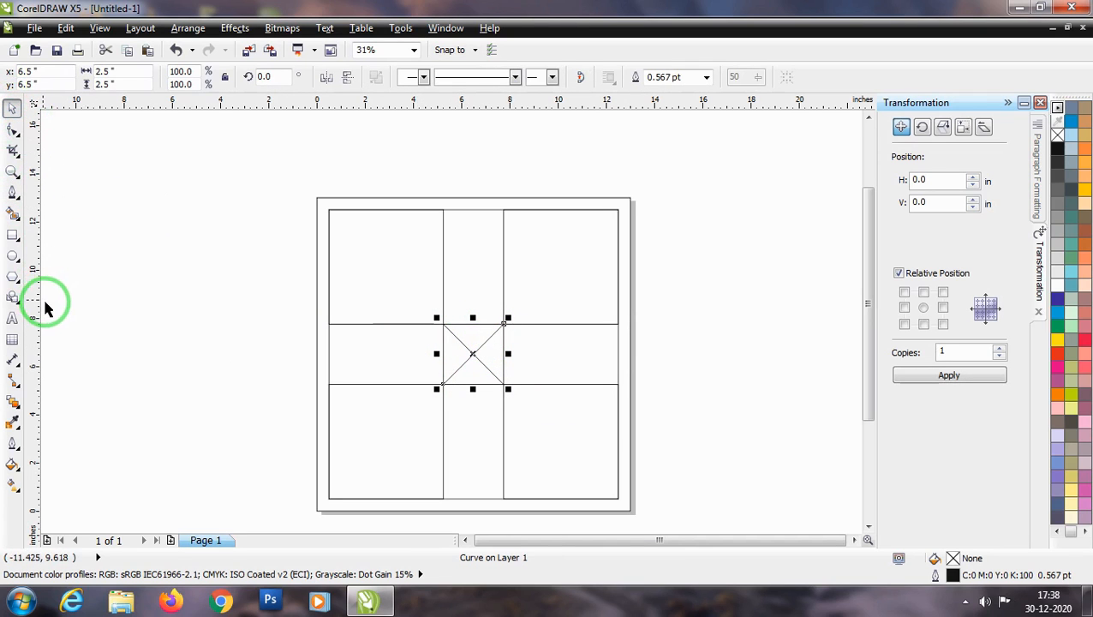
Step: Ungroup the upper and lower pairs of corner squares
{"action": "left_click", "coordinate": [403, 249]}
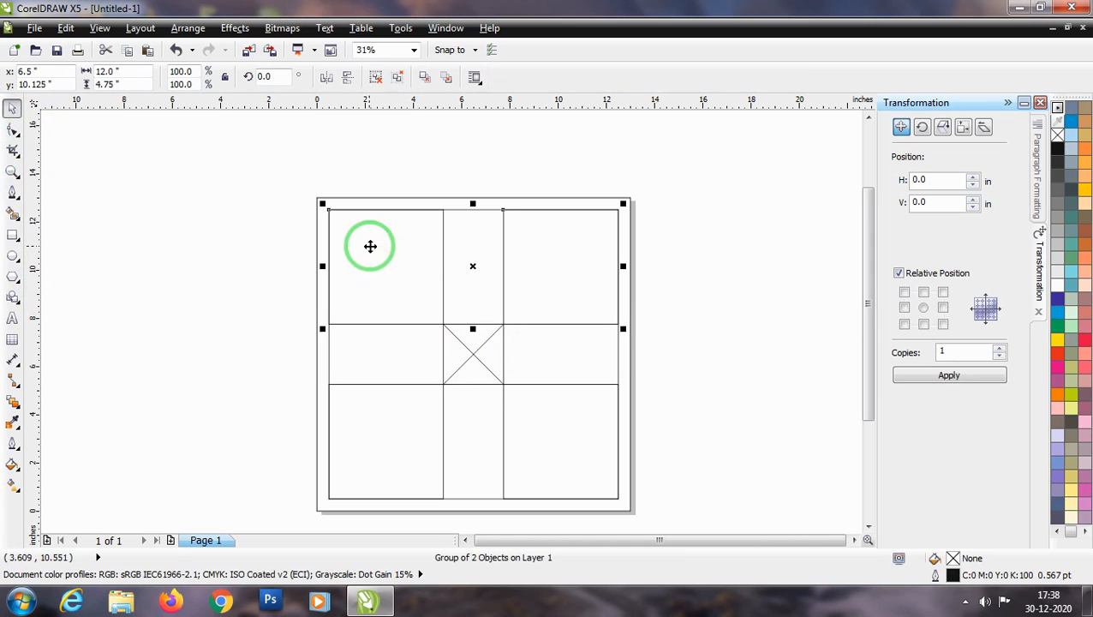
{"action": "left_click", "coordinate": [389, 371], "text": "shift"}
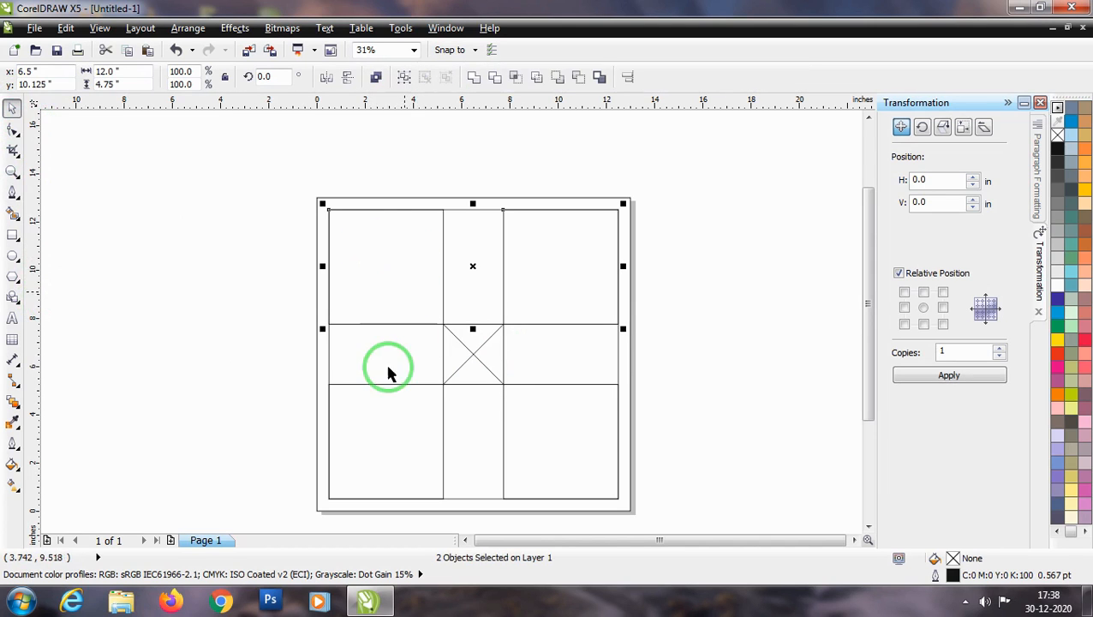
{"action": "left_click", "coordinate": [386, 420]}
{"action": "left_click", "coordinate": [269, 379]}
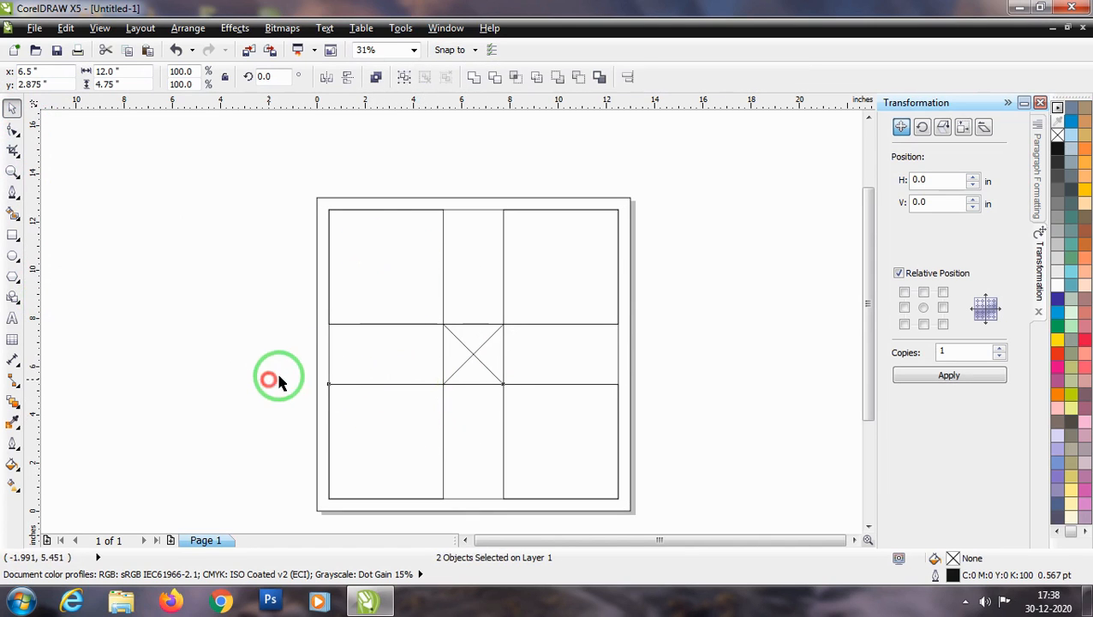
Step: Add a concentric duplicate about 2.67 inches wide inside the top-left square and round its corners to about 0.43 inch
{"action": "left_click", "coordinate": [373, 305]}
{"action": "scroll", "coordinate": [386, 225], "scroll_direction": "up", "scroll_amount": 1}
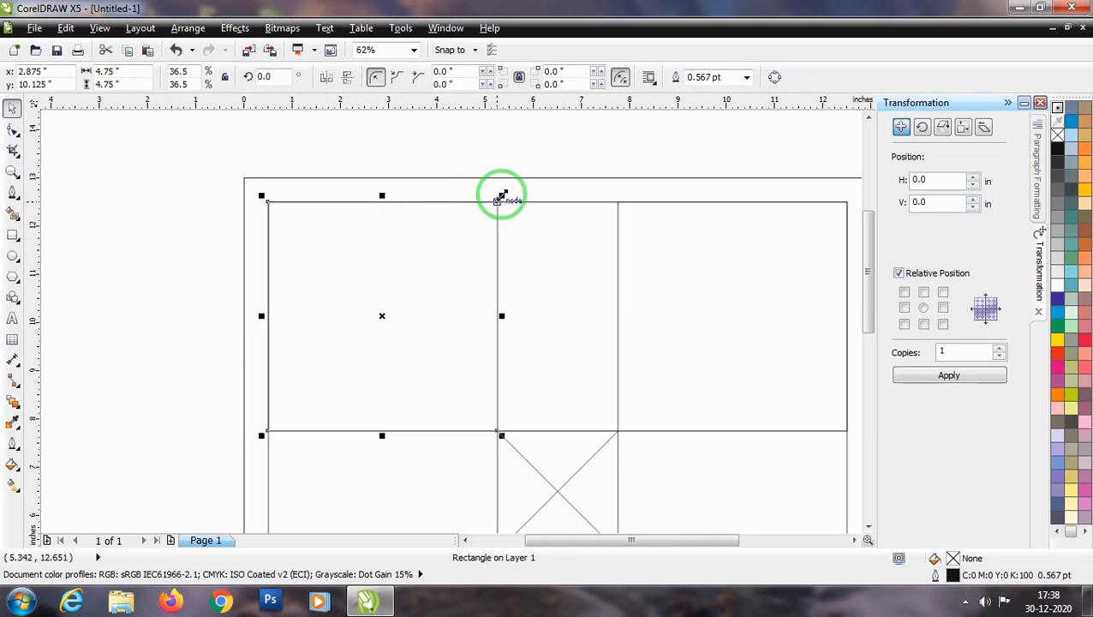
{"action": "left_click_drag", "start_coordinate": [501, 196], "coordinate": [452, 228]}
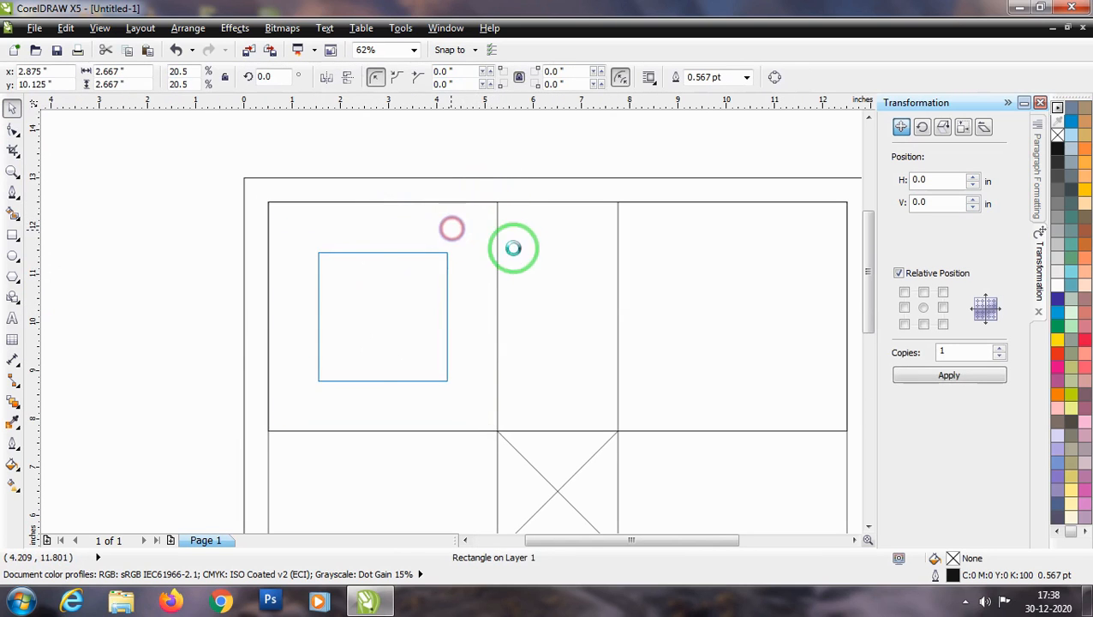
{"action": "left_click", "coordinate": [8, 131]}
{"action": "left_click_drag", "start_coordinate": [318, 253], "coordinate": [340, 247]}
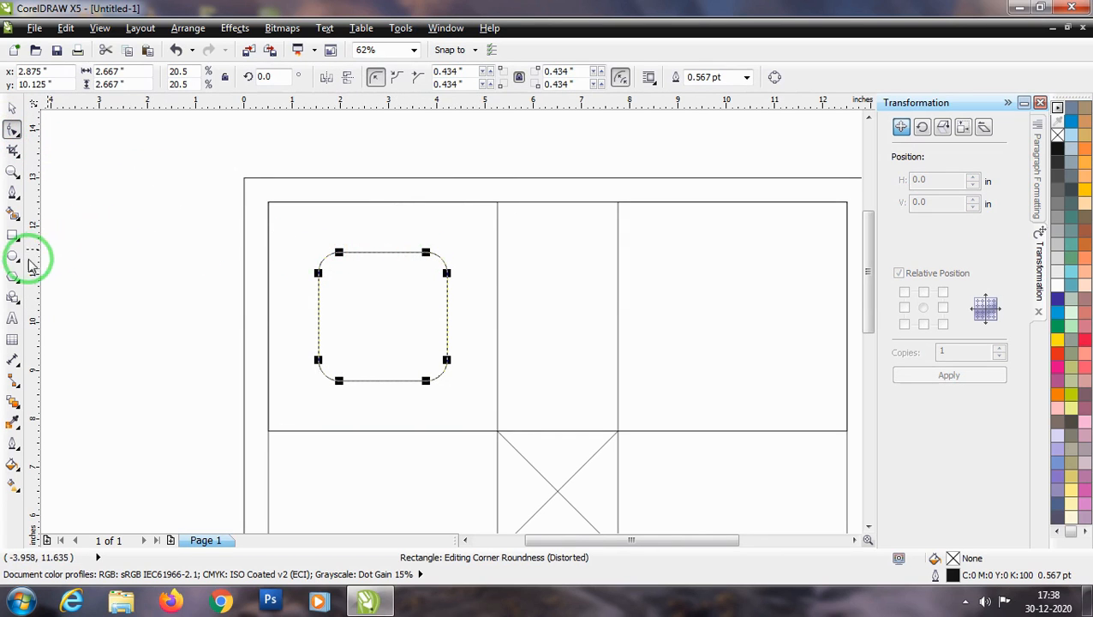
{"action": "left_click", "coordinate": [12, 108]}
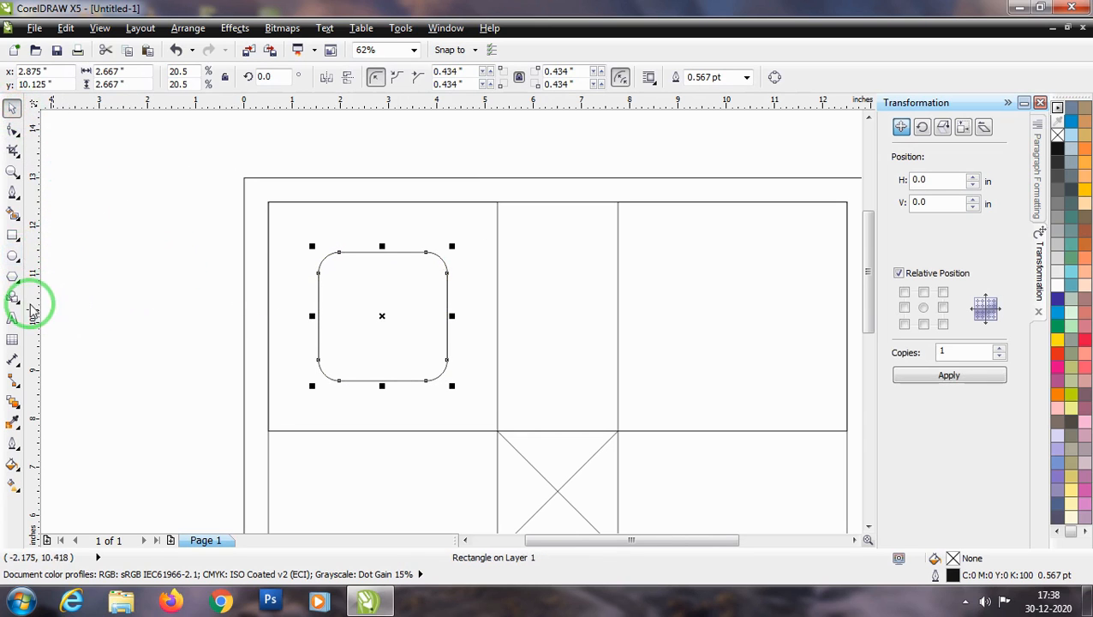
Step: Draw a circle about 0.61 inch across in the rounded square and duplicate it into a two-by-two arrangement
{"action": "left_click", "coordinate": [12, 255]}
{"action": "scroll", "coordinate": [347, 278], "scroll_direction": "up", "scroll_amount": 2}
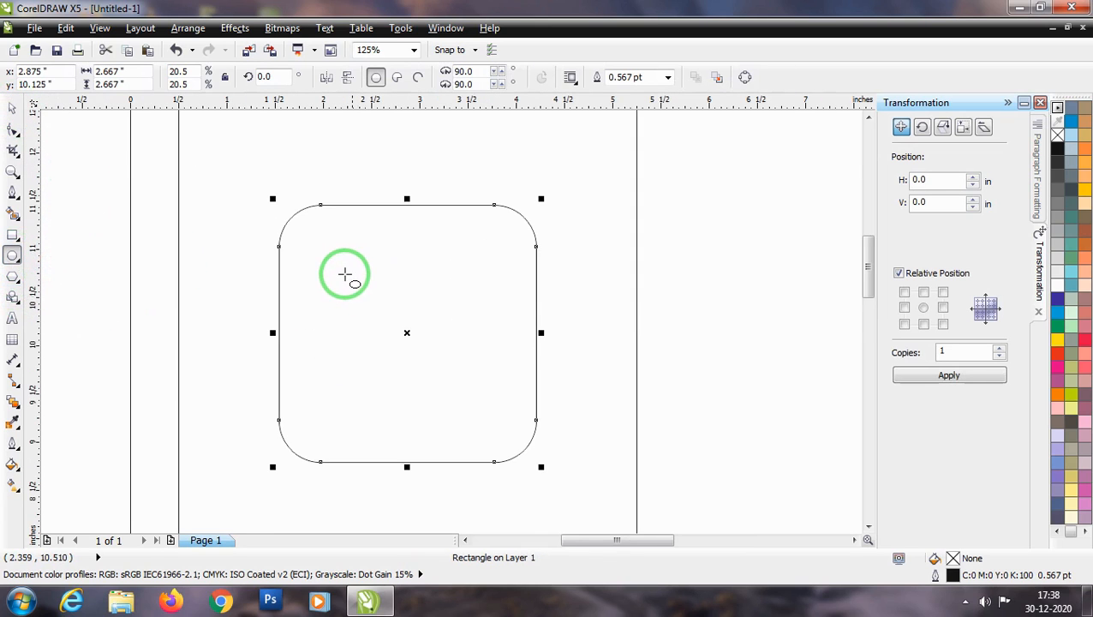
{"action": "left_click_drag", "start_coordinate": [323, 251], "coordinate": [461, 281]}
{"action": "left_click", "coordinate": [12, 107]}
{"action": "left_click_drag", "start_coordinate": [106, 251], "coordinate": [552, 319]}
{"action": "left_click_drag", "start_coordinate": [407, 325], "coordinate": [415, 374]}
Step: Adjust the positions of the individual circles to even out the two-by-two arrangement inside the rounded square
{"action": "left_click", "coordinate": [357, 297], "text": "shift"}
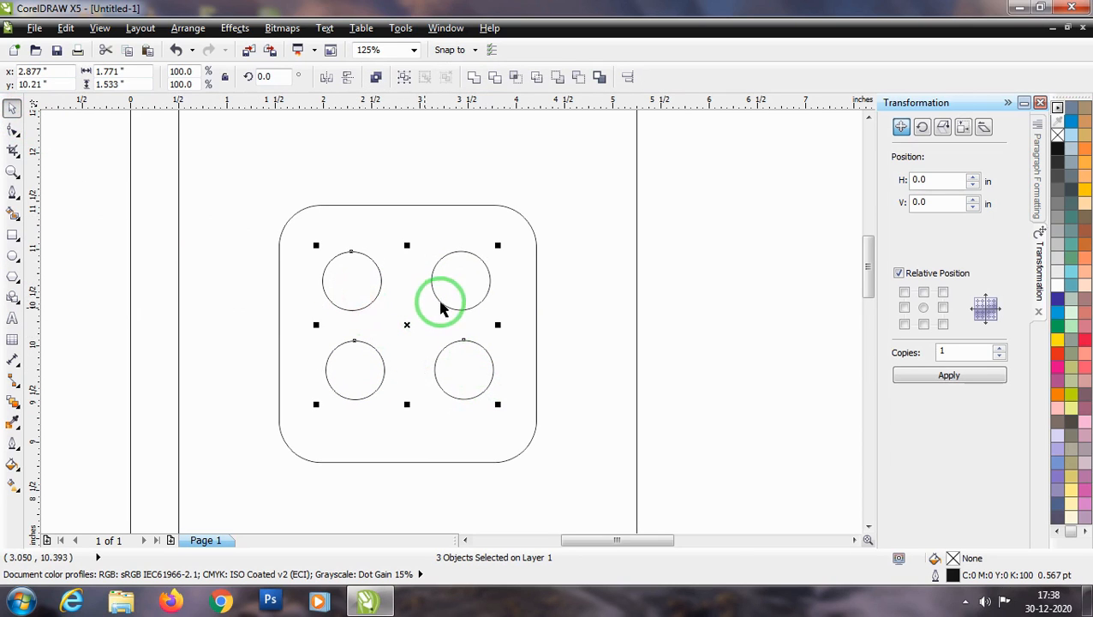
{"action": "left_click", "coordinate": [467, 319], "text": "shift"}
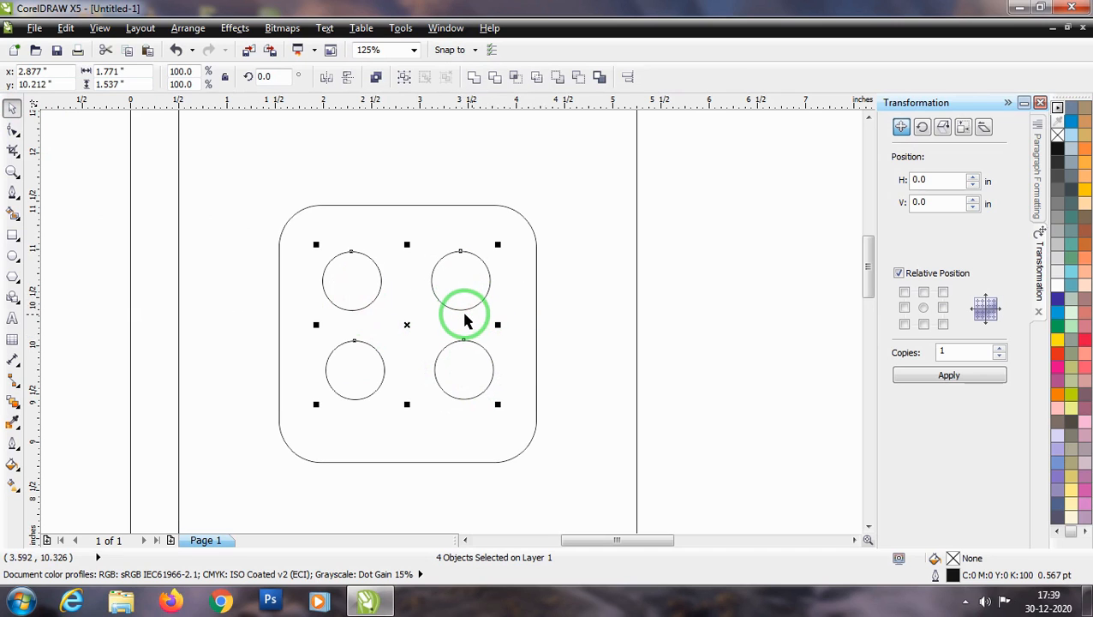
{"action": "left_click", "coordinate": [60, 304]}
{"action": "left_click", "coordinate": [362, 289]}
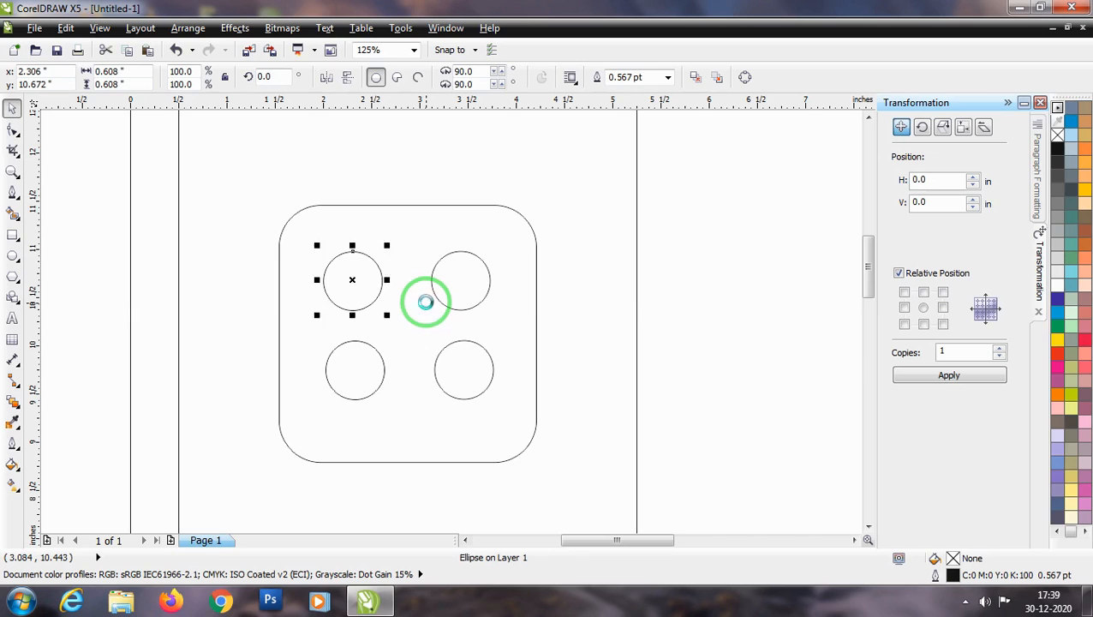
{"action": "left_click", "coordinate": [489, 282]}
{"action": "left_click", "coordinate": [476, 365]}
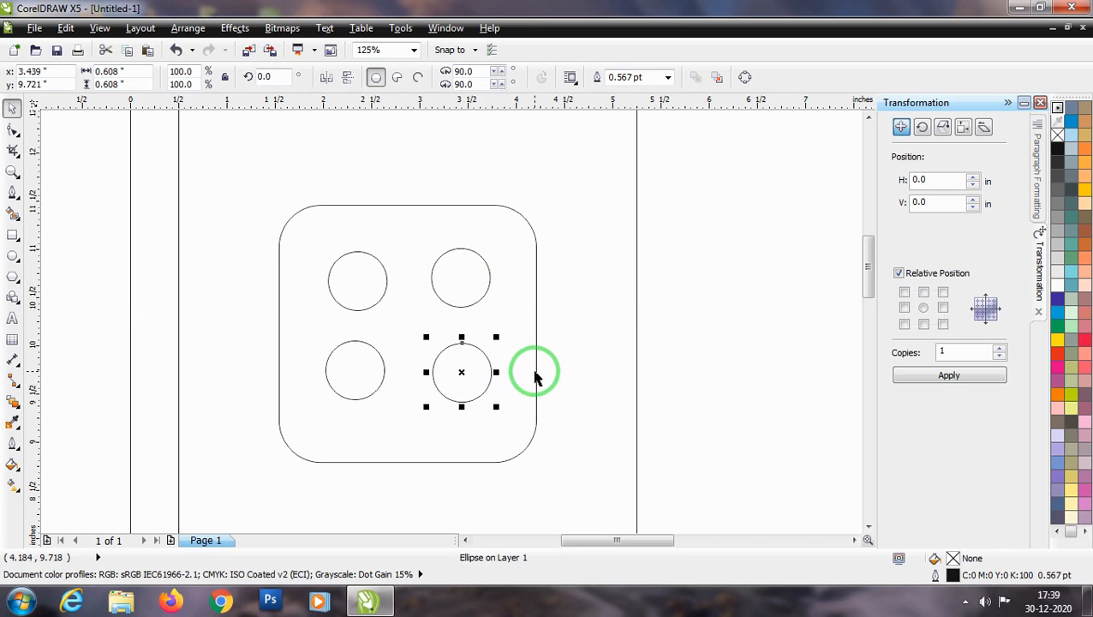
{"action": "left_click", "coordinate": [469, 285]}
{"action": "scroll", "coordinate": [428, 358], "scroll_direction": "down", "scroll_amount": 2}
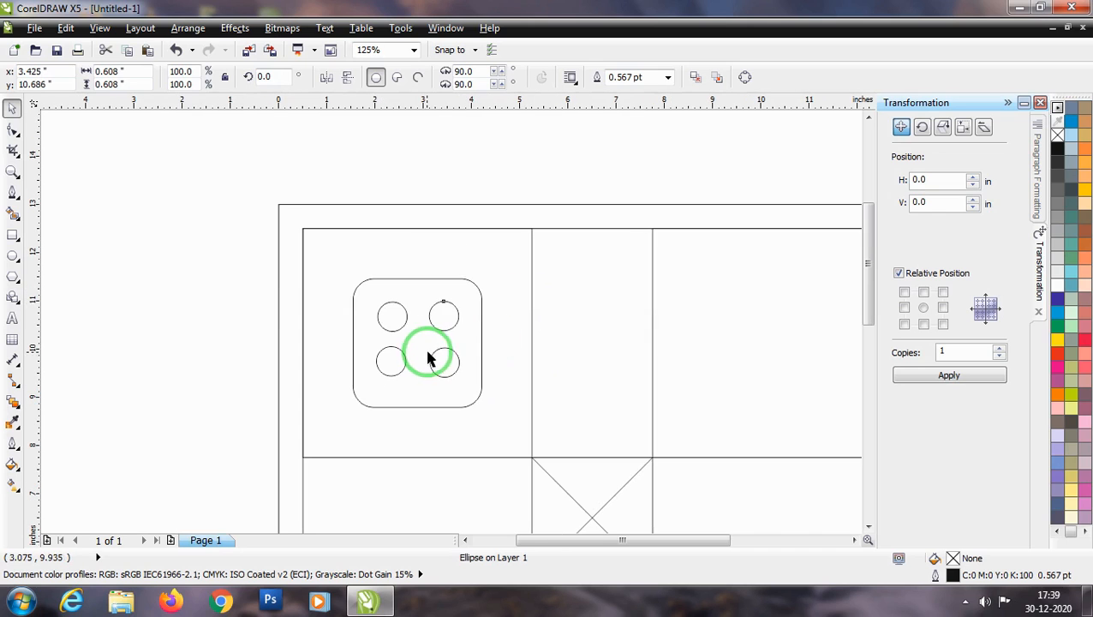
{"action": "left_click", "coordinate": [246, 302]}
{"action": "left_click_drag", "start_coordinate": [373, 352], "coordinate": [268, 341]}
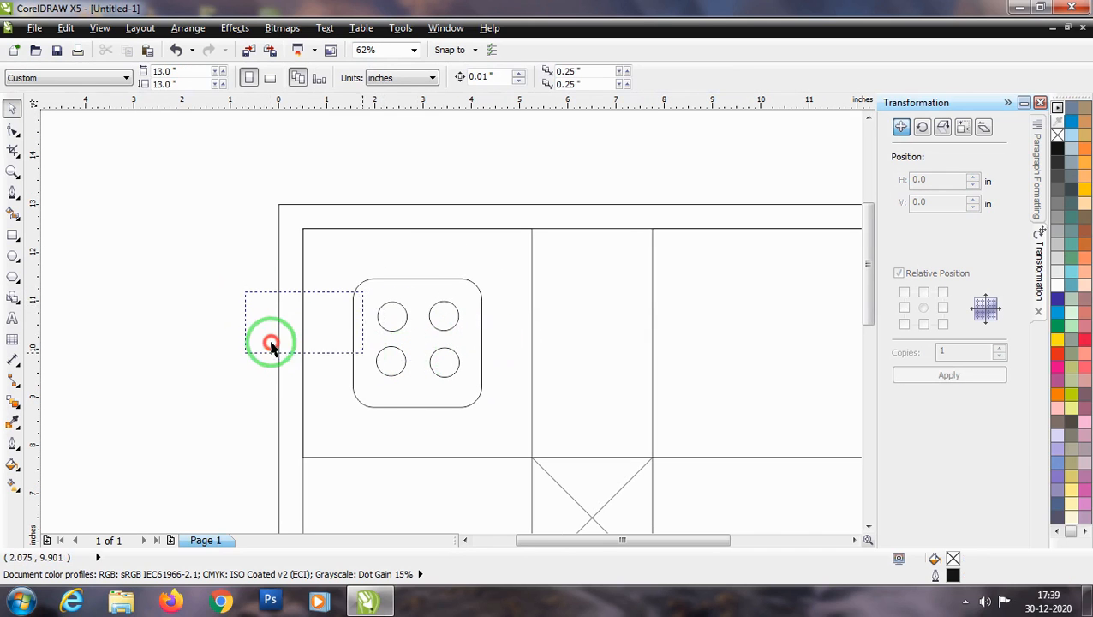
{"action": "left_click", "coordinate": [383, 371]}
{"action": "left_click", "coordinate": [461, 366]}
Step: Group the four circles and centre the group within the rounded square
{"action": "left_click_drag", "start_coordinate": [252, 297], "coordinate": [505, 383]}
{"action": "key", "text": "ctrl+g"}
{"action": "left_click", "coordinate": [482, 304], "text": "shift"}
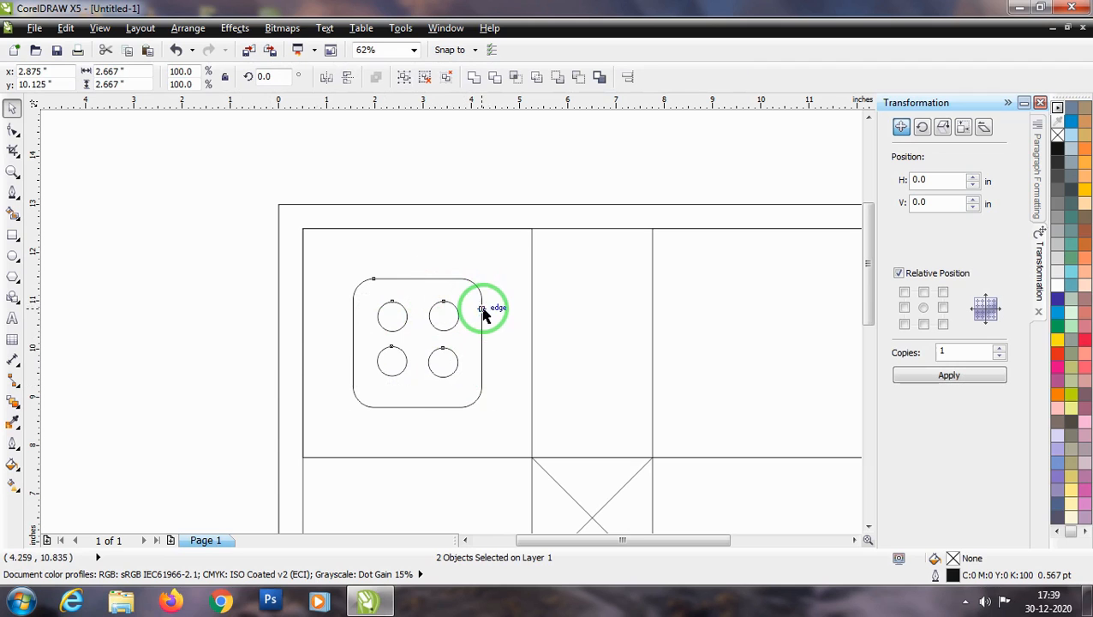
{"action": "left_click", "coordinate": [163, 311]}
{"action": "scroll", "coordinate": [399, 360], "scroll_direction": "down", "scroll_amount": 2}
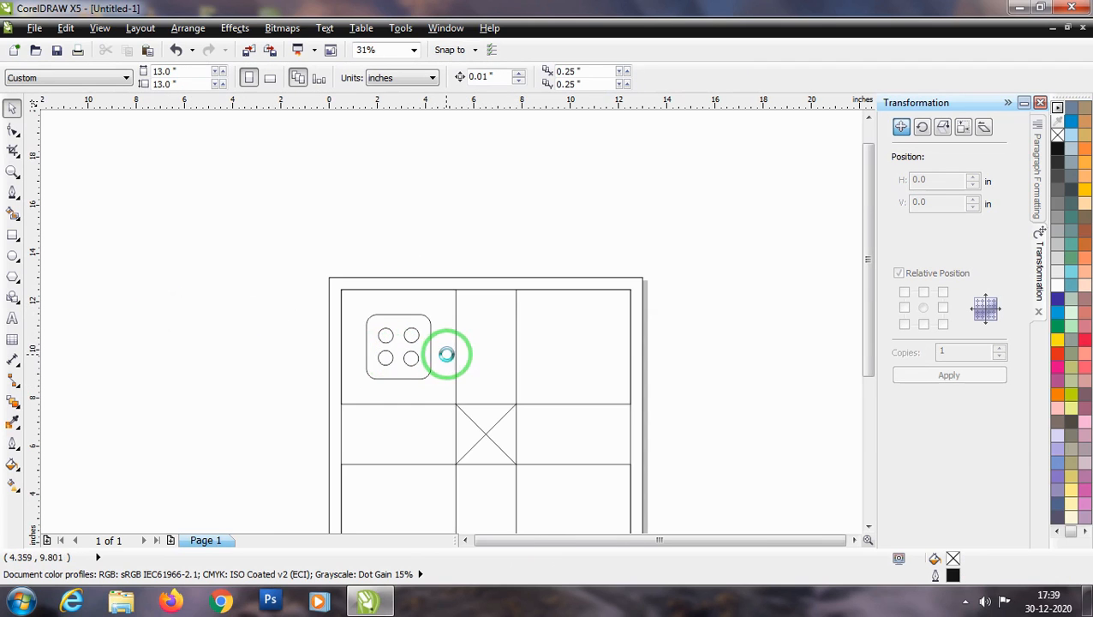
Step: Duplicate the rounded square with its four circles into the centre of the top-right corner square
{"action": "scroll", "coordinate": [447, 360], "scroll_direction": "up", "scroll_amount": 2}
{"action": "left_click_drag", "start_coordinate": [181, 265], "coordinate": [451, 427]}
{"action": "left_click_drag", "start_coordinate": [359, 342], "coordinate": [704, 338]}
{"action": "scroll", "coordinate": [501, 293], "scroll_direction": "down", "scroll_amount": 2}
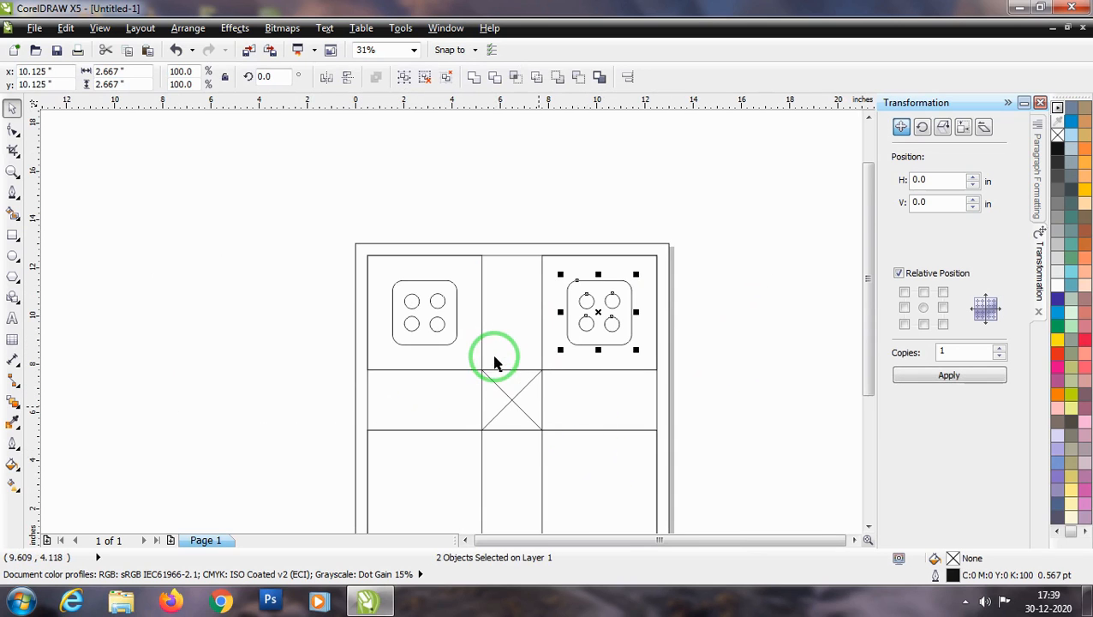
Step: Duplicate the upper two rounded squares with their circles into the centres of the bottom-left and bottom-right corner squares
{"action": "scroll", "coordinate": [519, 420], "scroll_direction": "down", "scroll_amount": 1}
{"action": "scroll", "coordinate": [522, 421], "scroll_direction": "up", "scroll_amount": 1}
{"action": "left_click_drag", "start_coordinate": [570, 277], "coordinate": [396, 431]}
{"action": "left_click", "coordinate": [747, 356]}
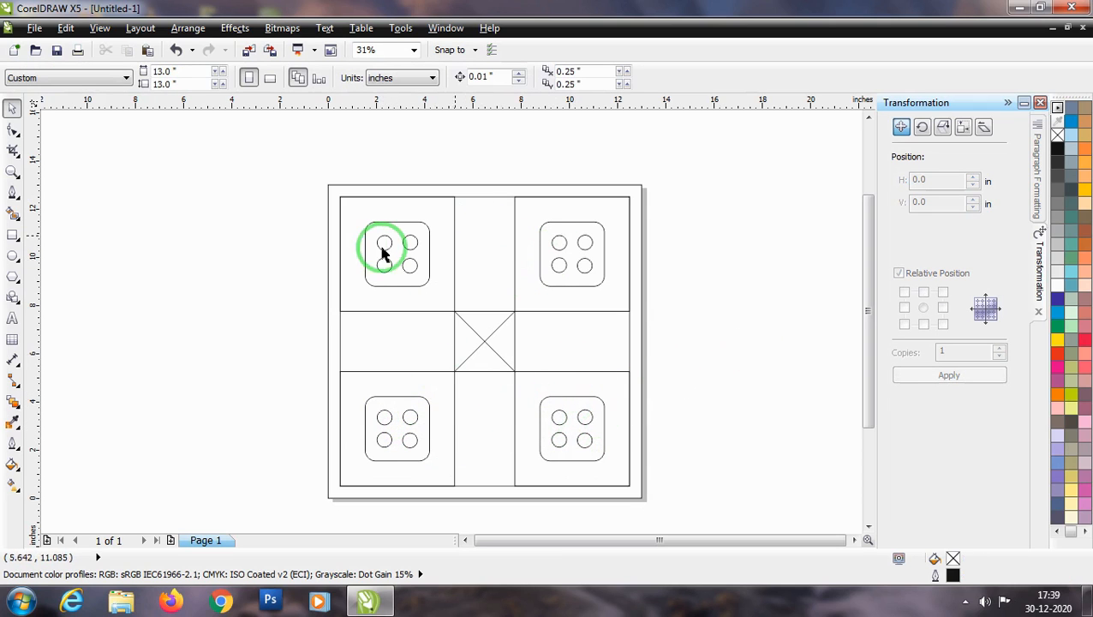
Step: Draw a table of 6 rows and 3 columns filling the board's upper arm and another filling its lower arm
{"action": "left_click", "coordinate": [12, 343]}
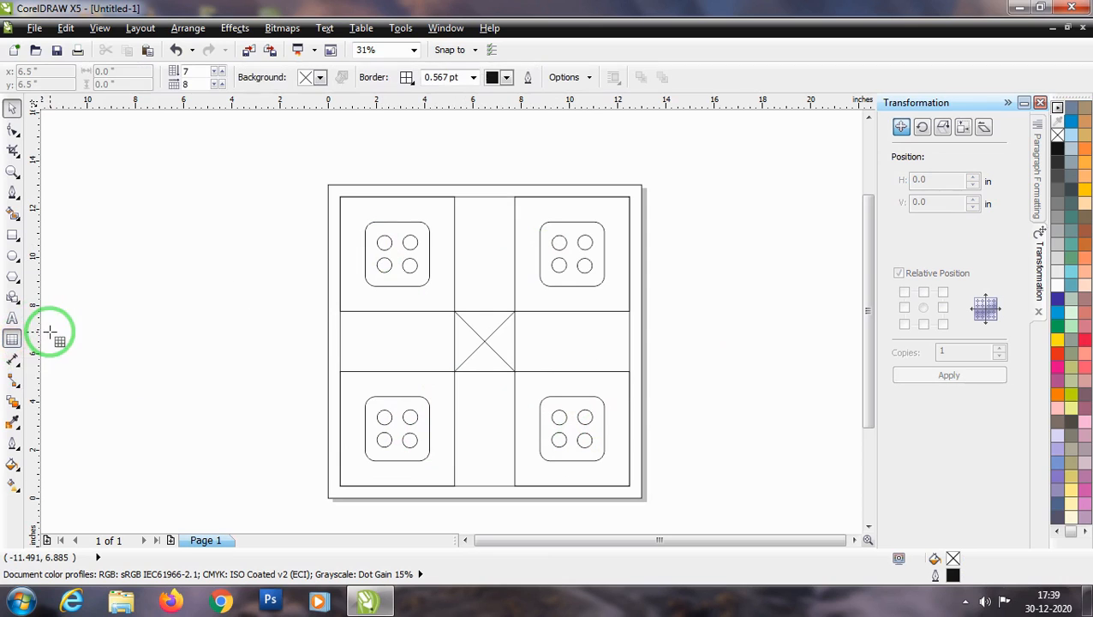
{"action": "double_click", "coordinate": [189, 70]}
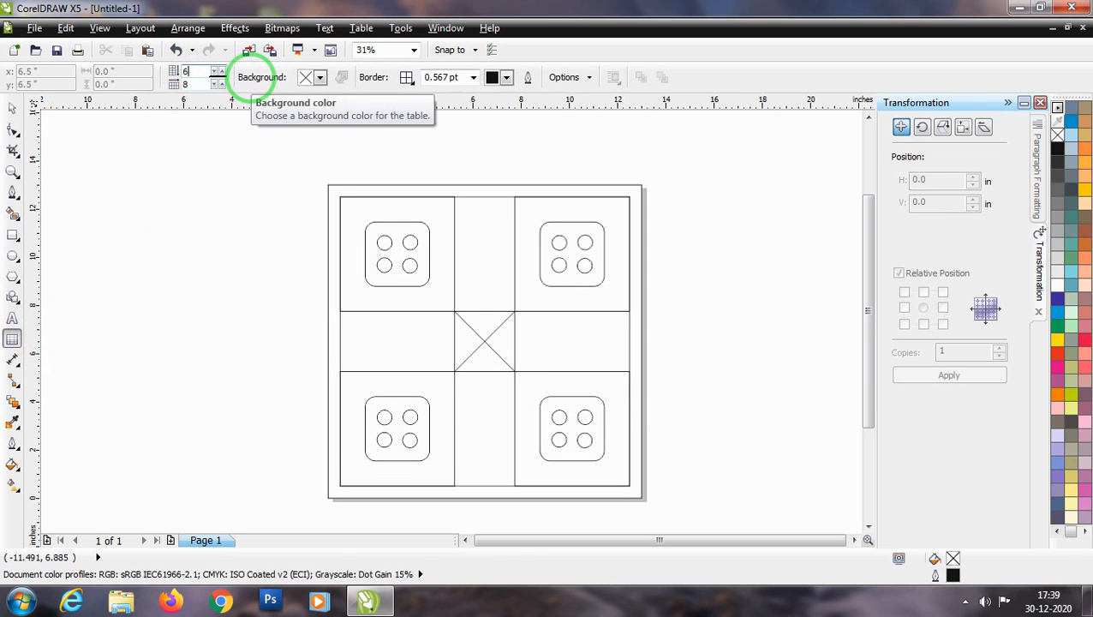
{"action": "double_click", "coordinate": [194, 82]}
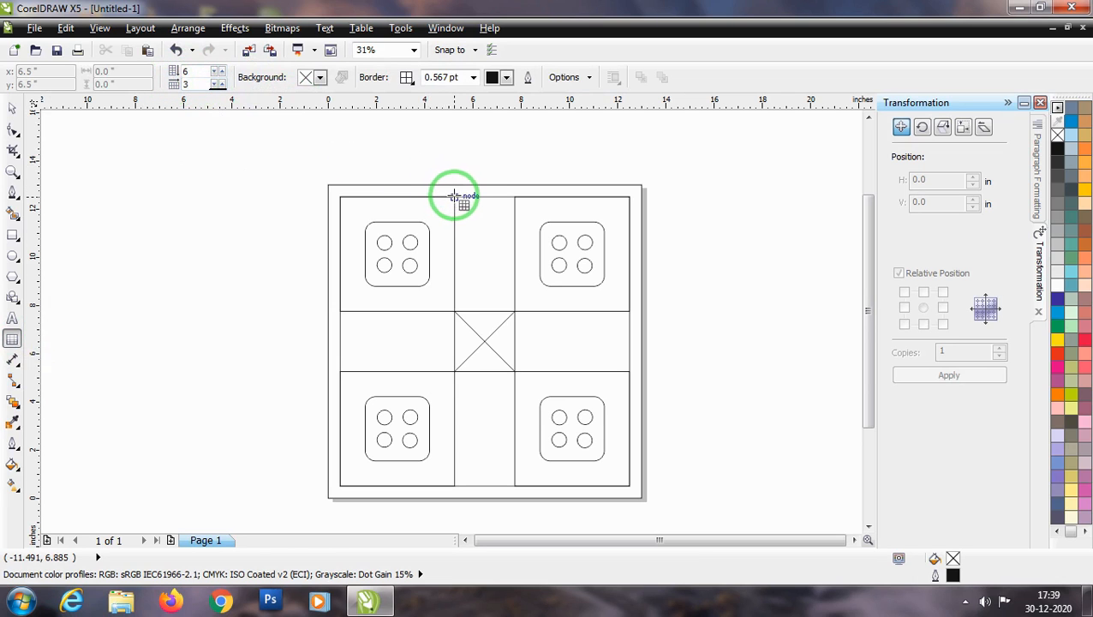
{"action": "left_click_drag", "start_coordinate": [455, 198], "coordinate": [513, 310]}
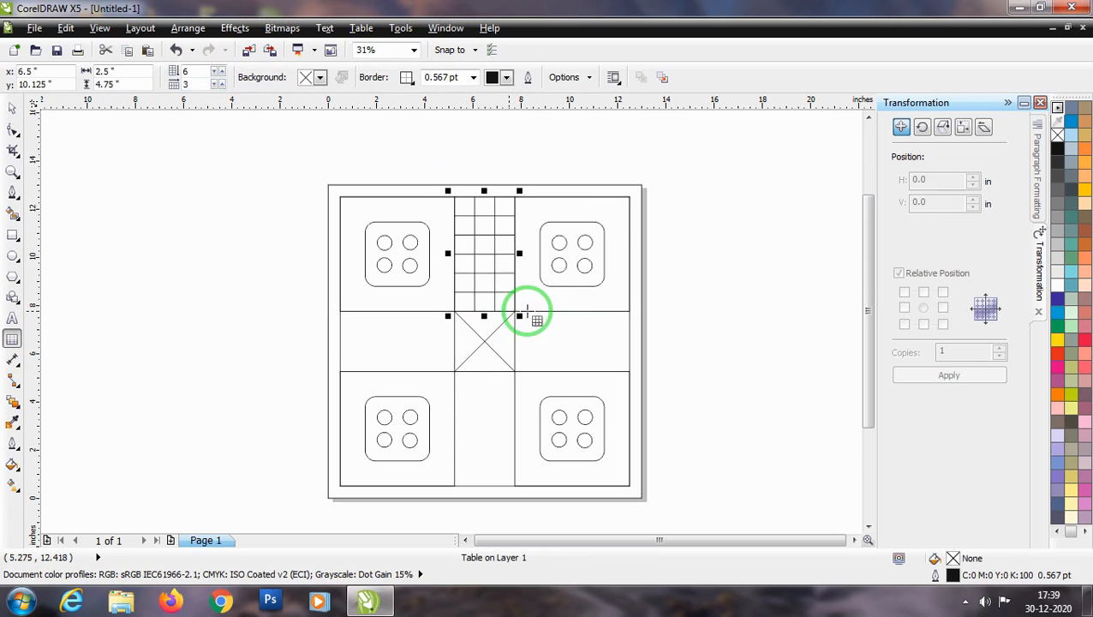
{"action": "left_click_drag", "start_coordinate": [455, 372], "coordinate": [515, 486]}
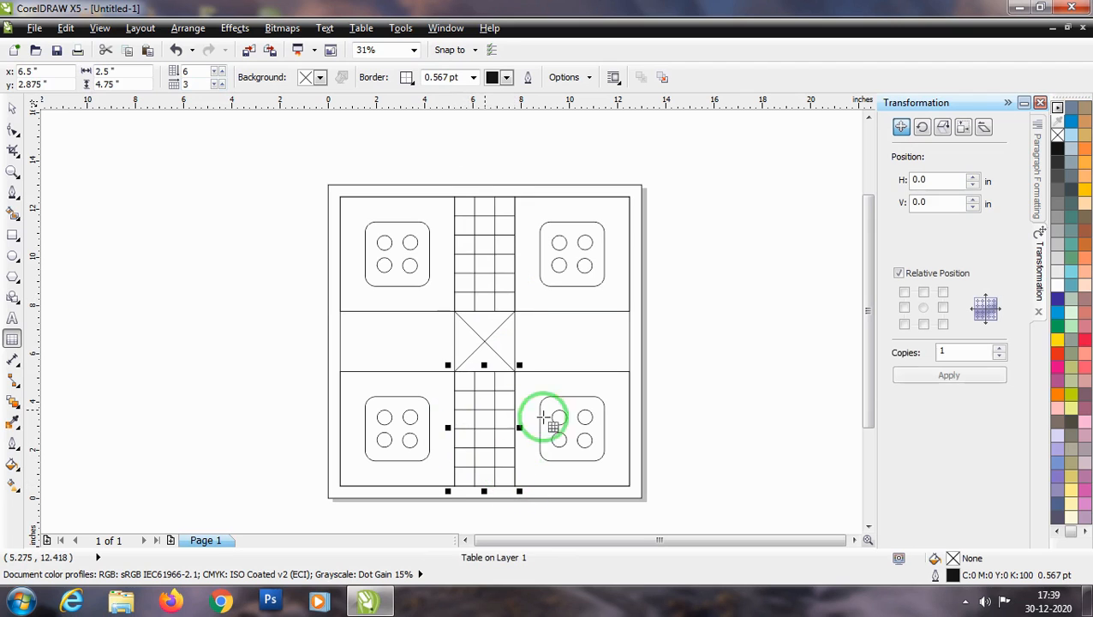
{"action": "left_click", "coordinate": [227, 224]}
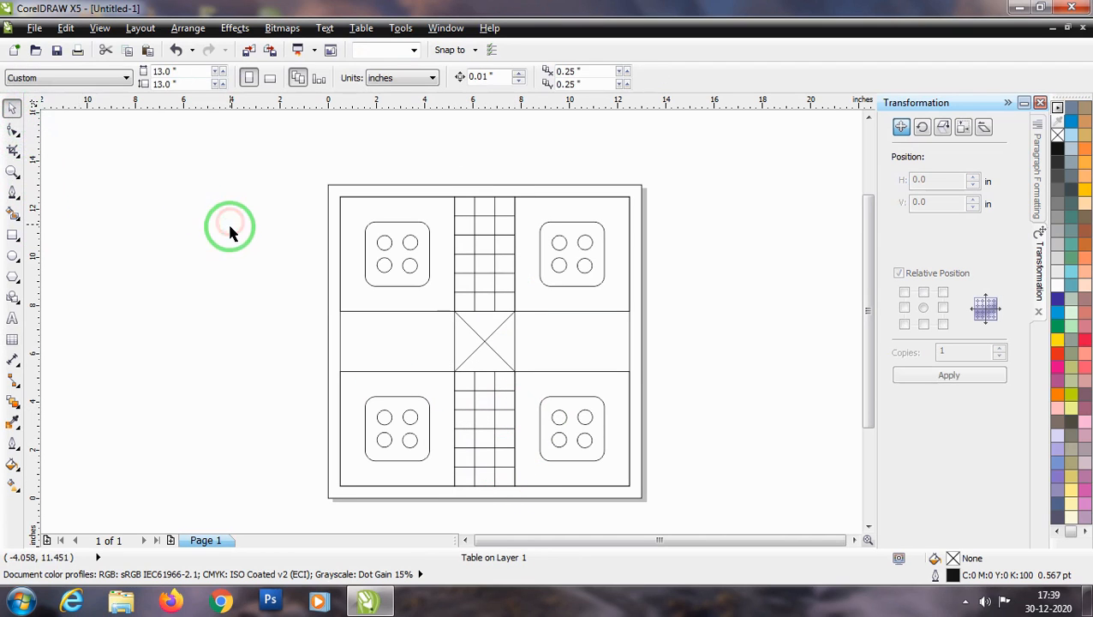
Step: Draw a table of 3 rows and 6 columns filling the board's left arm and another filling its right arm
{"action": "left_click", "coordinate": [12, 343]}
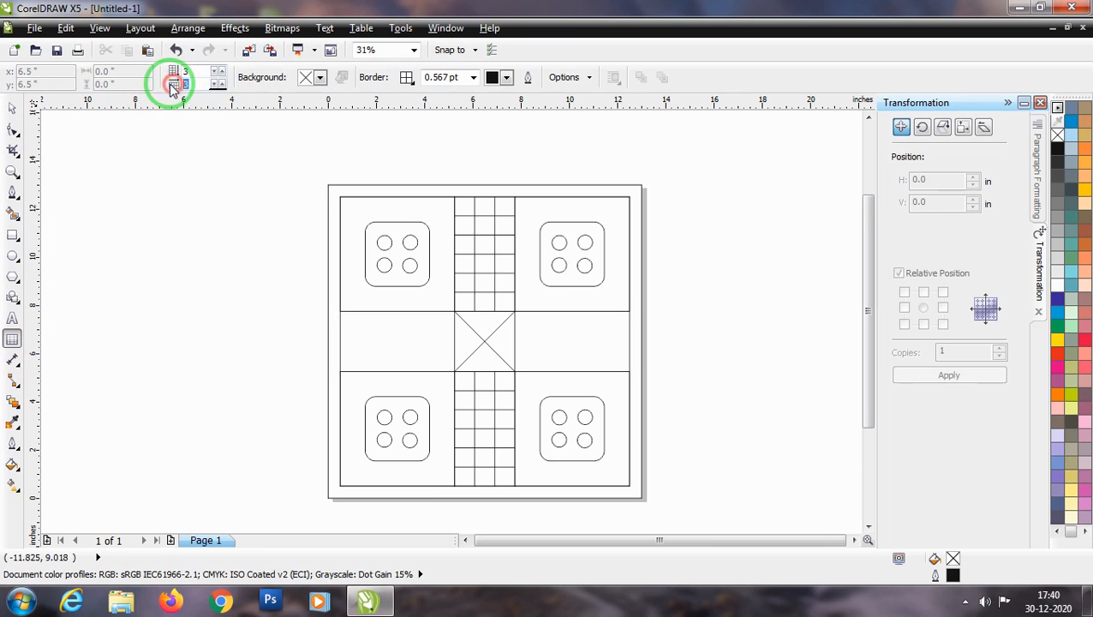
{"action": "type", "text": "6"}
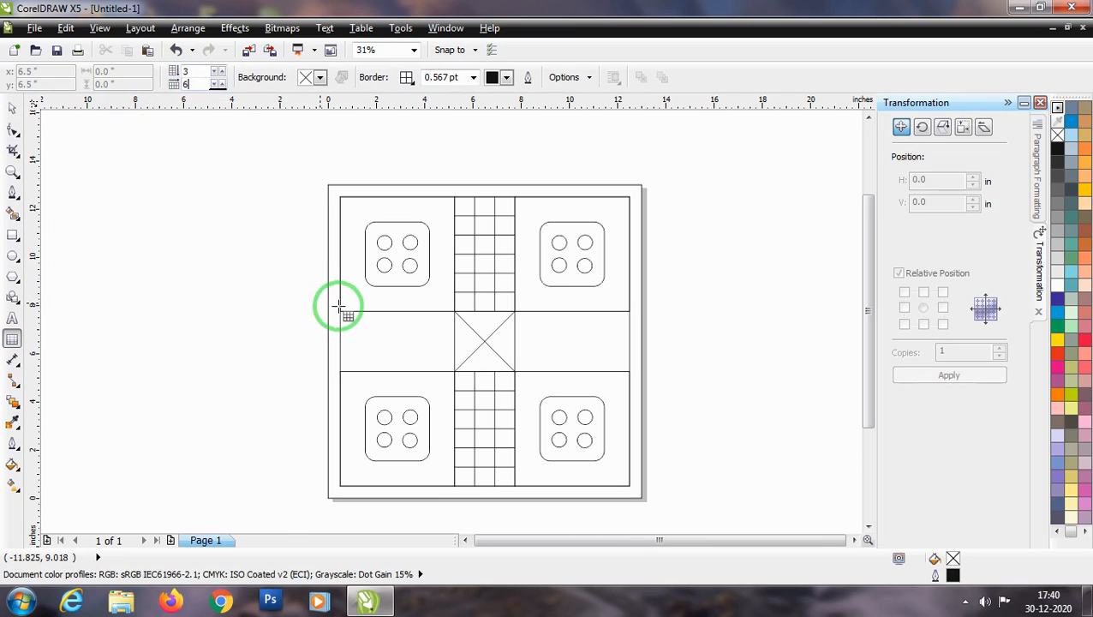
{"action": "left_click_drag", "start_coordinate": [340, 312], "coordinate": [455, 372]}
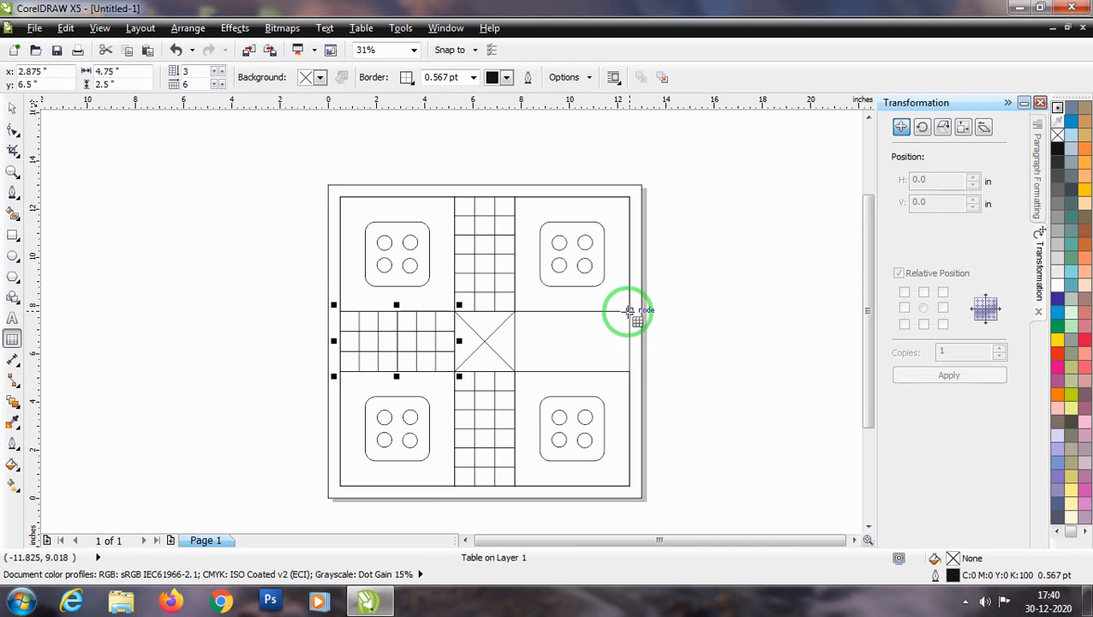
{"action": "left_click_drag", "start_coordinate": [602, 320], "coordinate": [518, 372]}
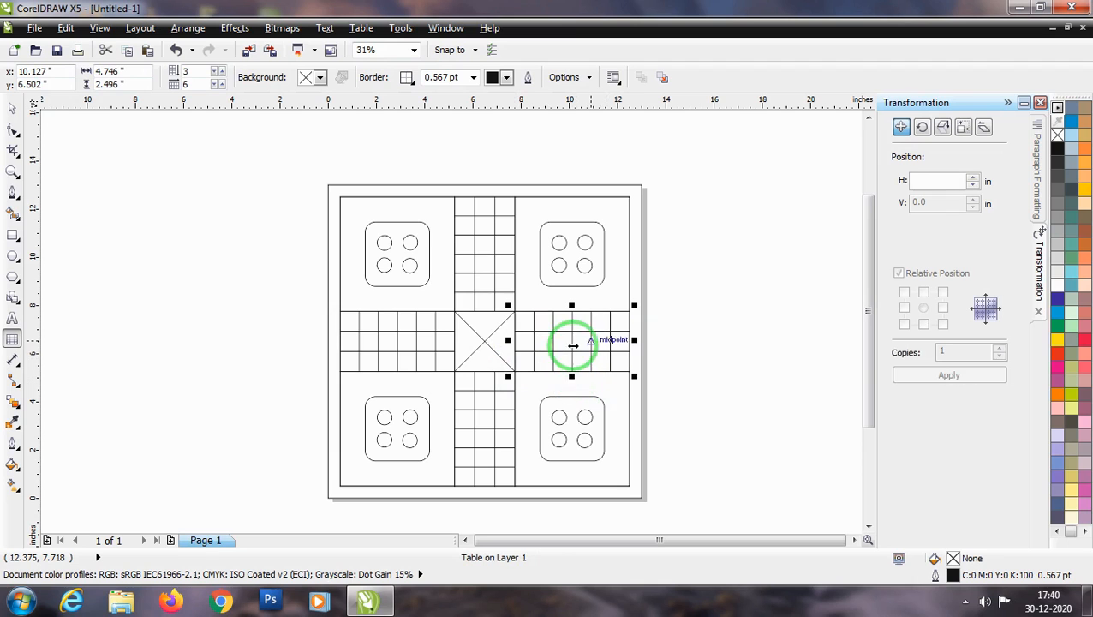
{"action": "left_click", "coordinate": [287, 268]}
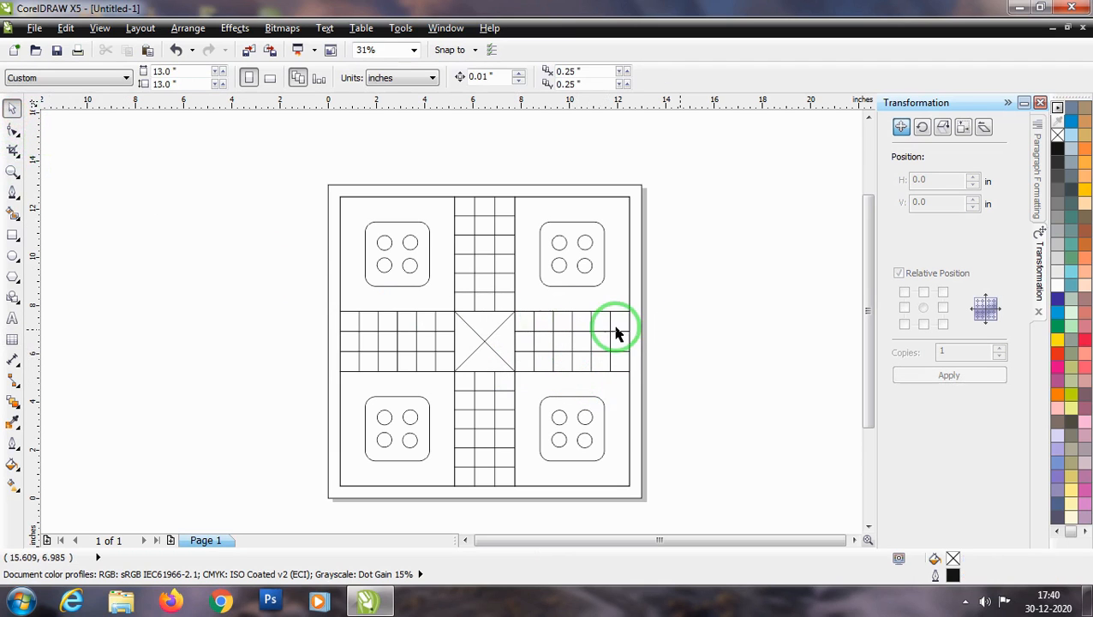
Step: Fill the top-left corner square with red (M:100 Y:100) and its rounded square with white
{"action": "scroll", "coordinate": [483, 293], "scroll_direction": "up", "scroll_amount": 1}
{"action": "scroll", "coordinate": [480, 298], "scroll_direction": "down", "scroll_amount": 1}
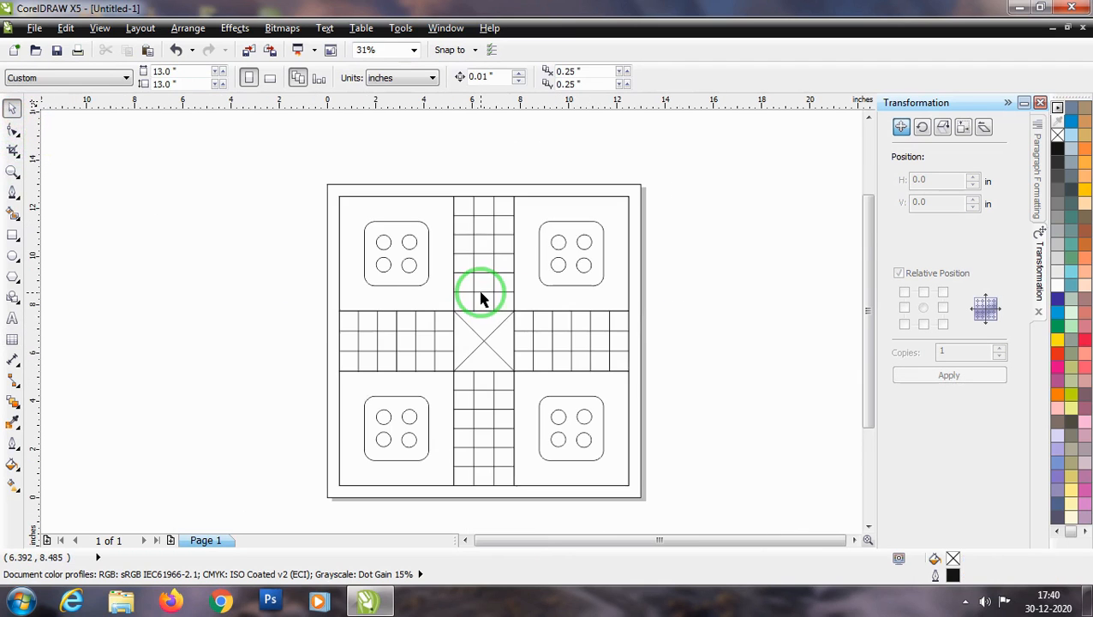
{"action": "left_click", "coordinate": [440, 212]}
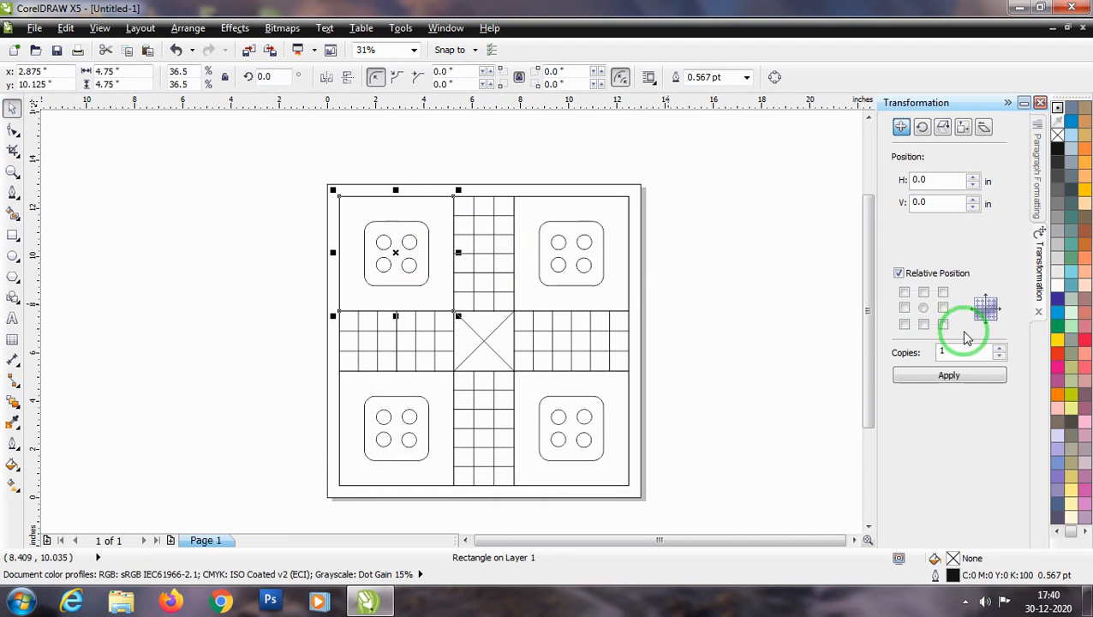
{"action": "left_click", "coordinate": [1057, 352]}
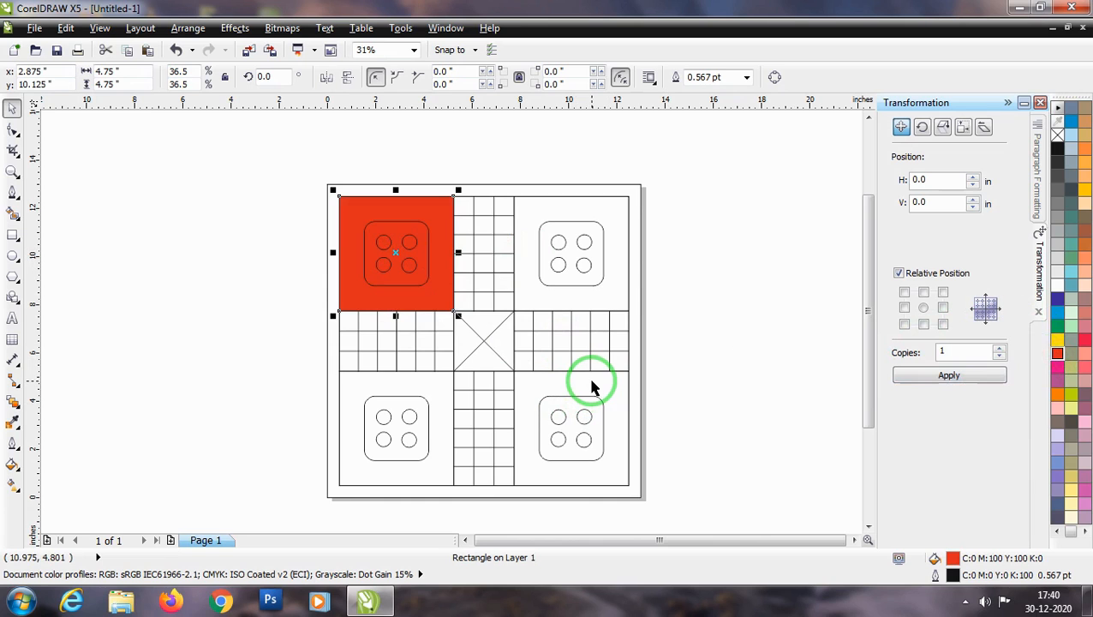
{"action": "left_click", "coordinate": [424, 227]}
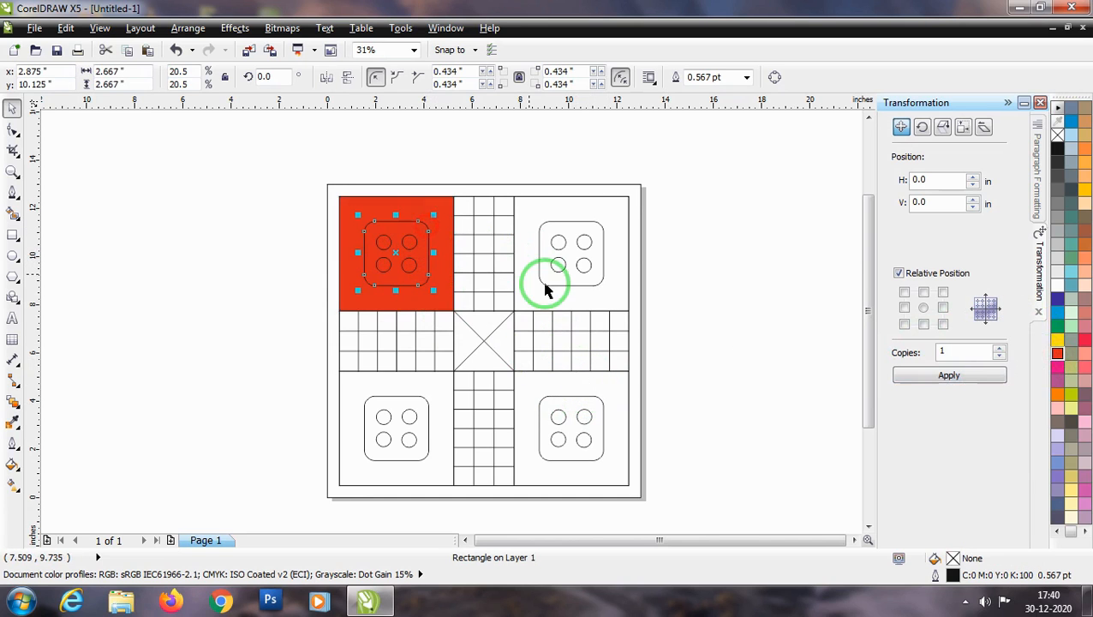
{"action": "left_click", "coordinate": [1058, 288]}
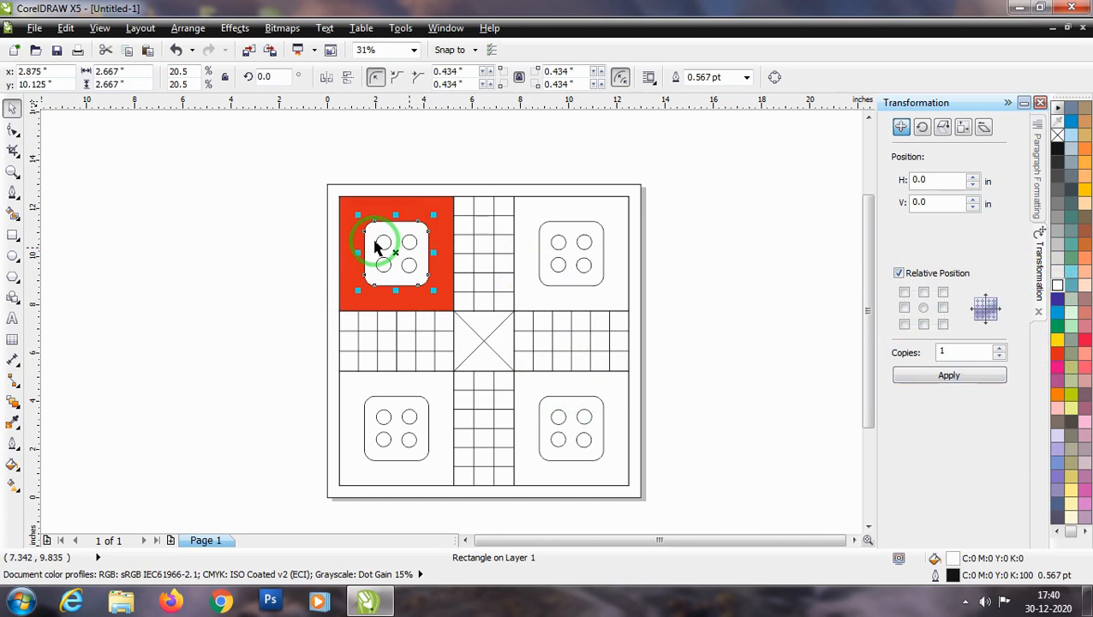
Step: Sample the red of the top-left corner square and apply it to the four circles inside it
{"action": "left_click", "coordinate": [12, 421]}
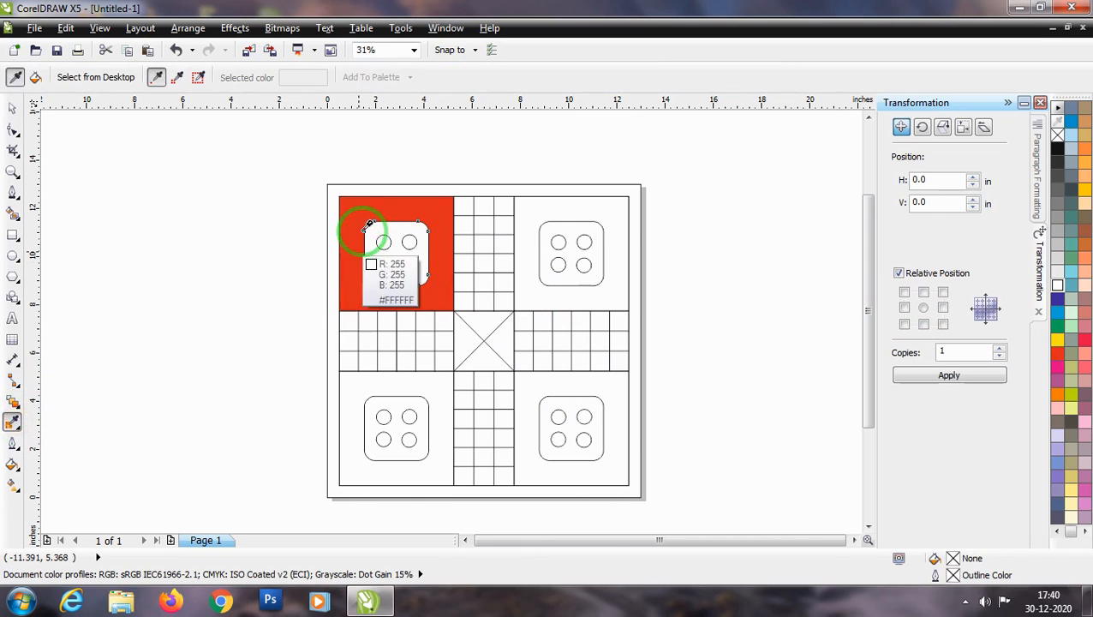
{"action": "left_click", "coordinate": [354, 216]}
{"action": "left_click", "coordinate": [384, 243]}
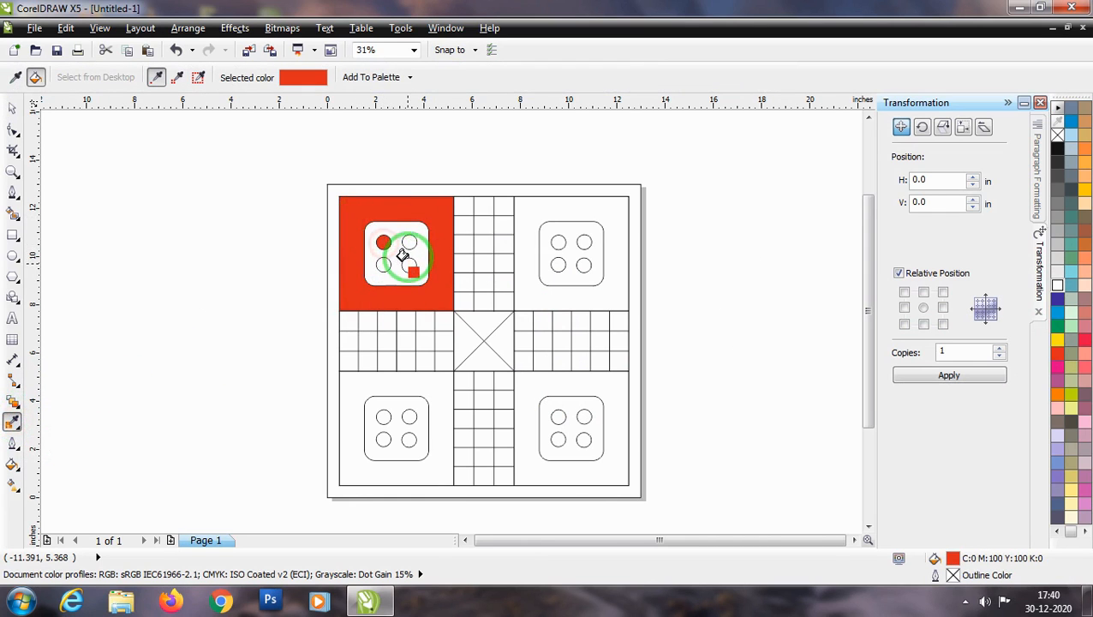
{"action": "left_click", "coordinate": [409, 243]}
{"action": "left_click", "coordinate": [410, 265]}
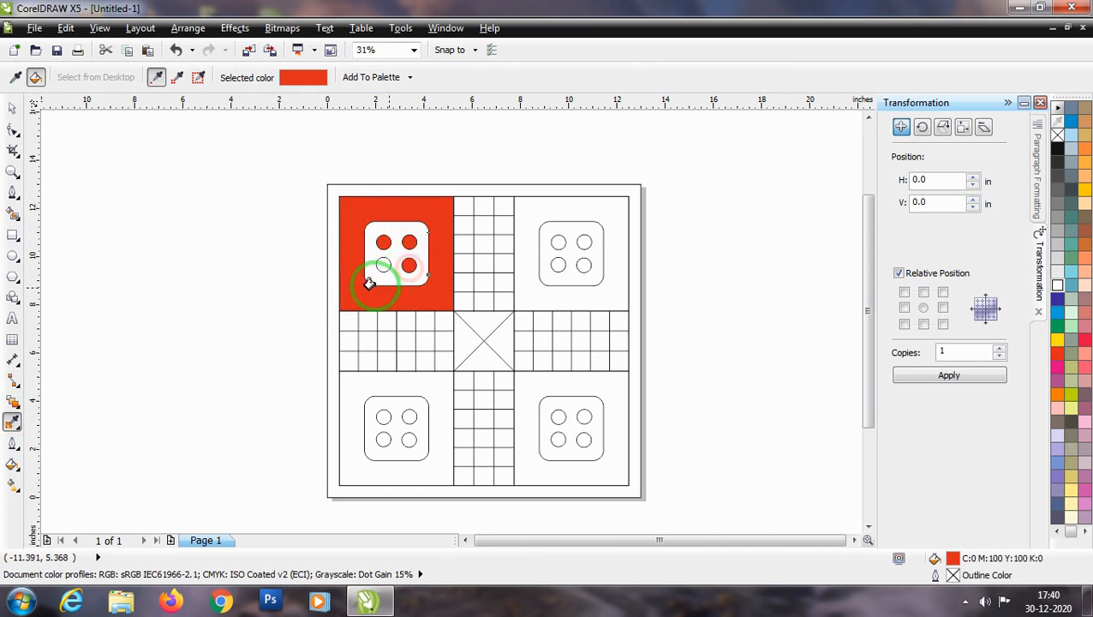
{"action": "left_click", "coordinate": [383, 264]}
{"action": "left_click", "coordinate": [12, 108]}
{"action": "left_click", "coordinate": [95, 183]}
{"action": "left_click", "coordinate": [244, 246]}
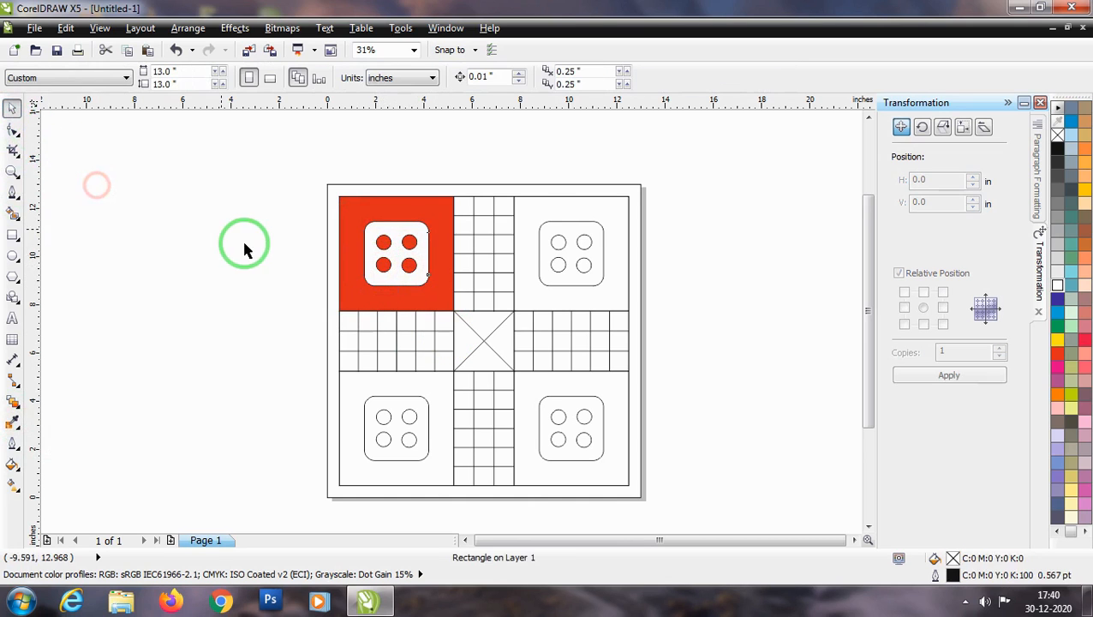
Step: Fill the top-right corner square with blue (C:100) and its rounded square with white
{"action": "left_click", "coordinate": [574, 208]}
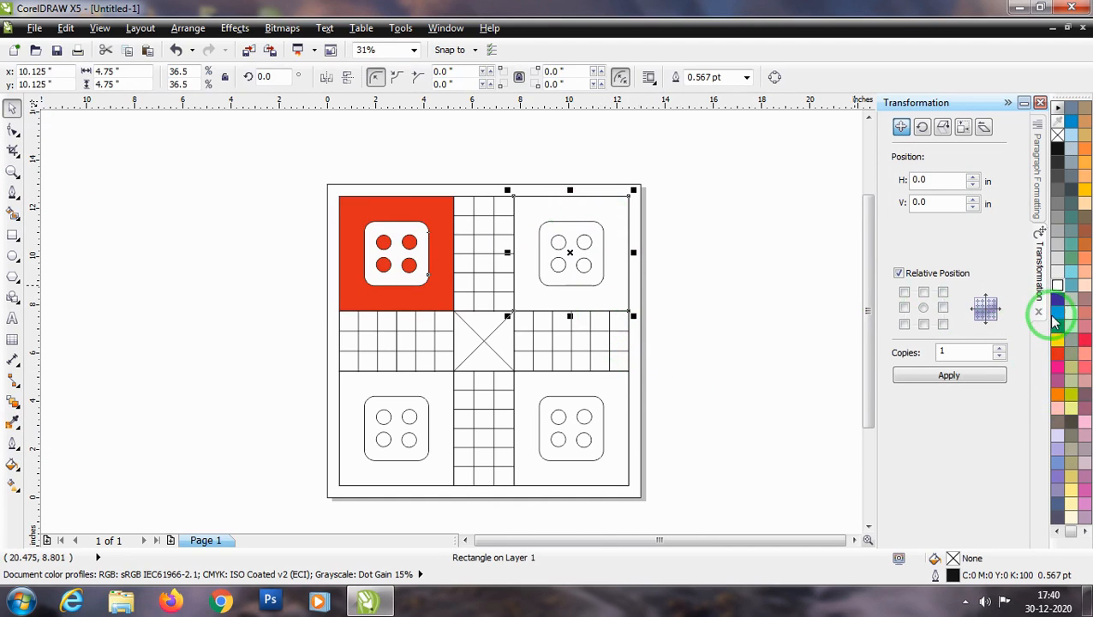
{"action": "left_click", "coordinate": [1058, 315]}
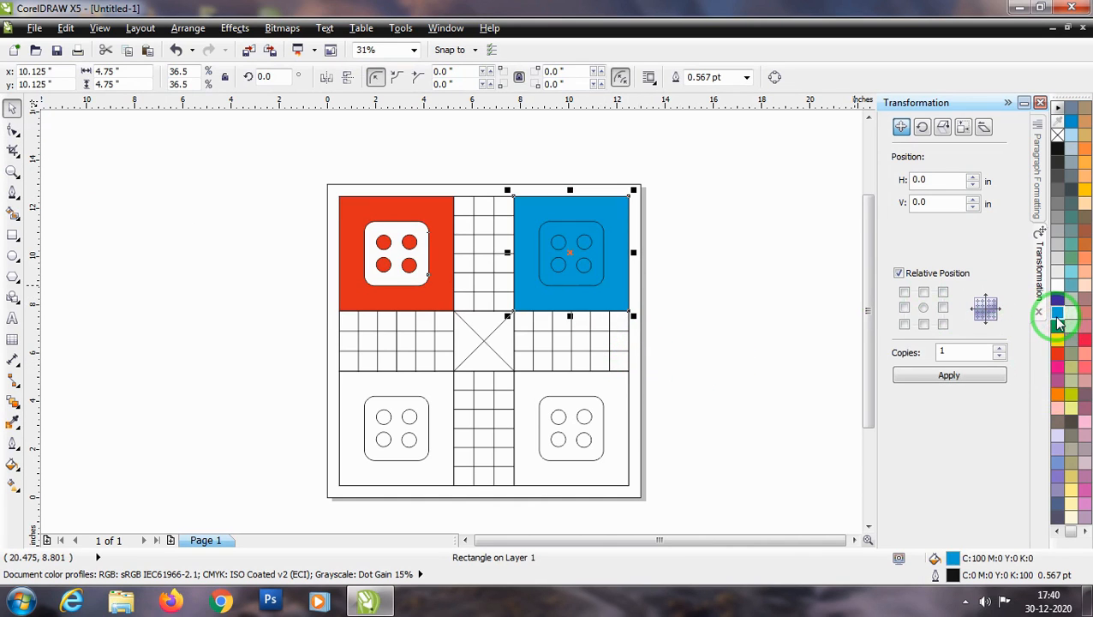
{"action": "left_click", "coordinate": [600, 237]}
{"action": "left_click", "coordinate": [1057, 285]}
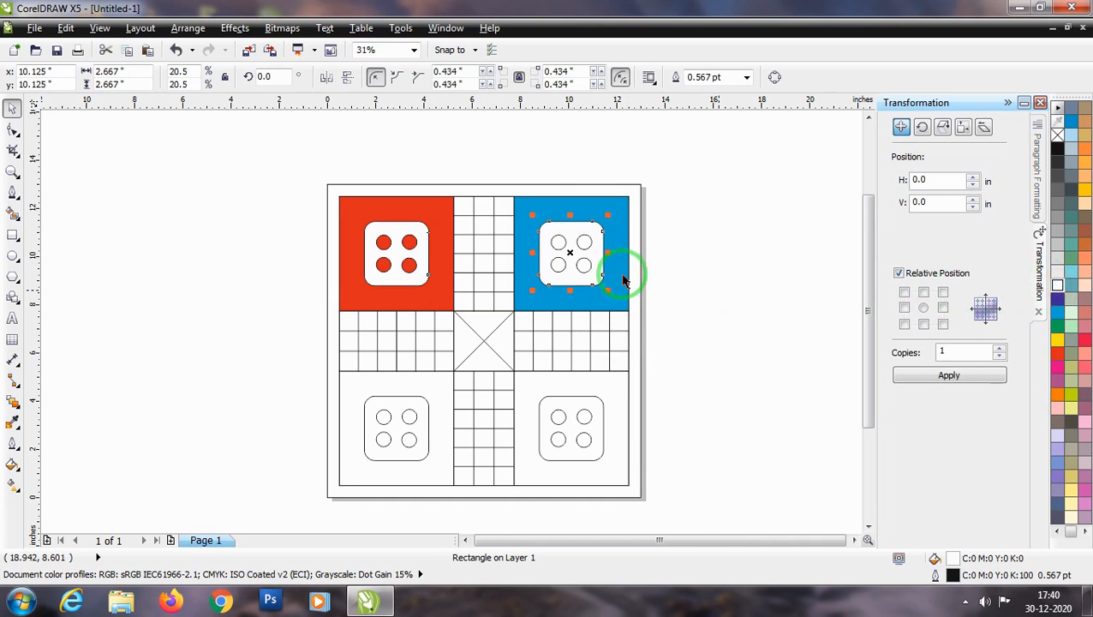
Step: Sample the blue of the top-right corner square and apply it to the four circles inside it
{"action": "left_click", "coordinate": [14, 420]}
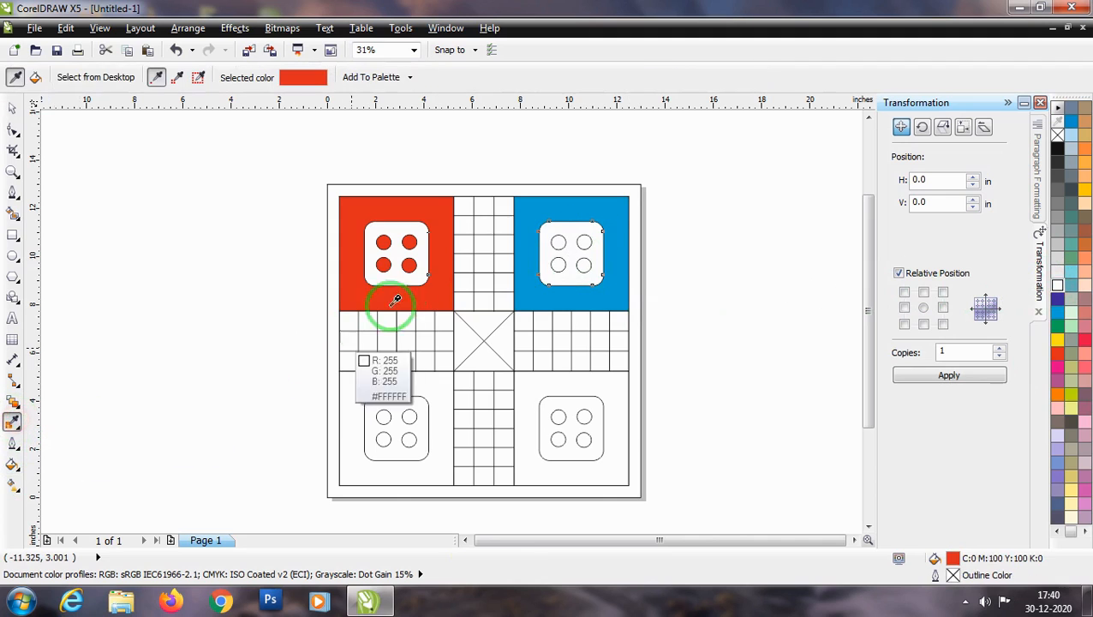
{"action": "left_click", "coordinate": [524, 224]}
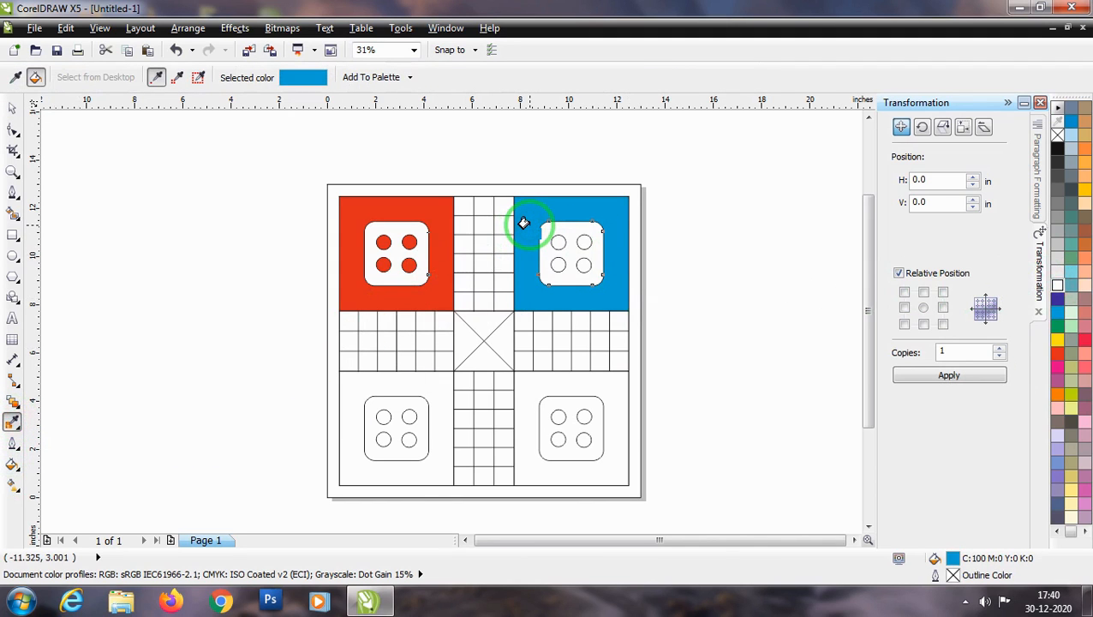
{"action": "left_click", "coordinate": [557, 245]}
{"action": "left_click", "coordinate": [561, 267]}
{"action": "left_click", "coordinate": [582, 266]}
{"action": "left_click", "coordinate": [582, 244]}
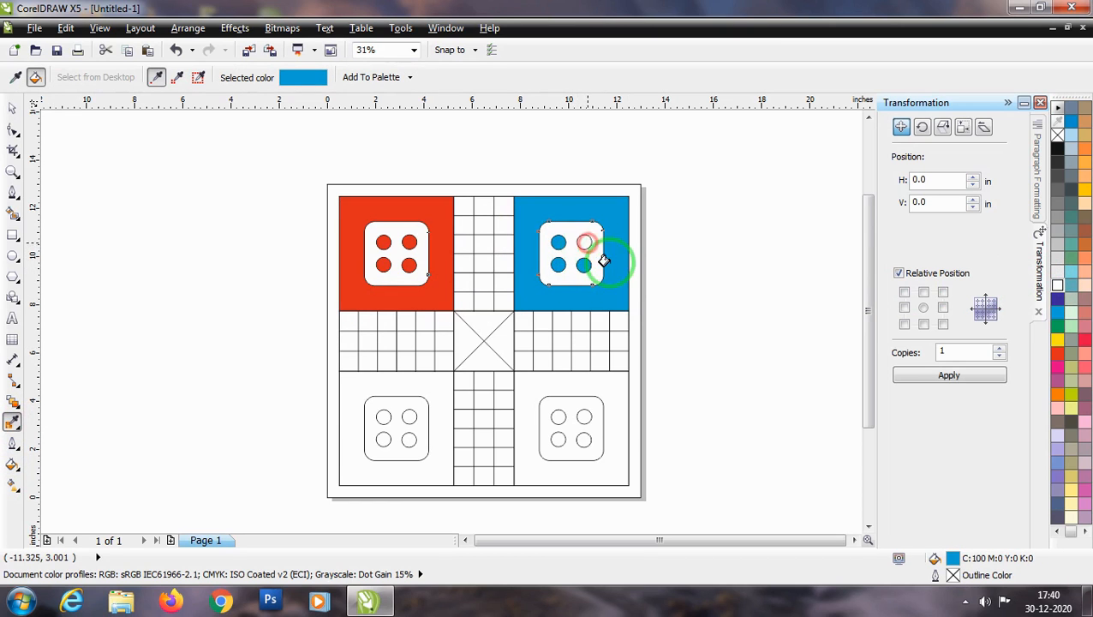
Step: Fill the bottom-left corner square with green (C:100 Y:100) and its rounded square with white
{"action": "left_click", "coordinate": [14, 109]}
{"action": "left_click", "coordinate": [431, 385]}
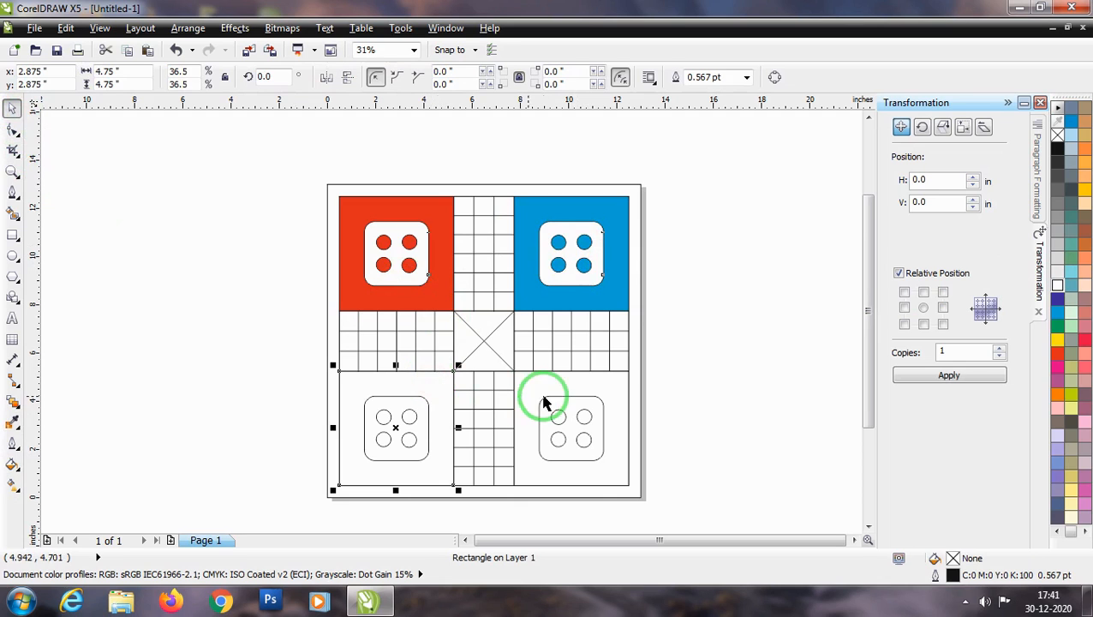
{"action": "left_click", "coordinate": [1058, 326]}
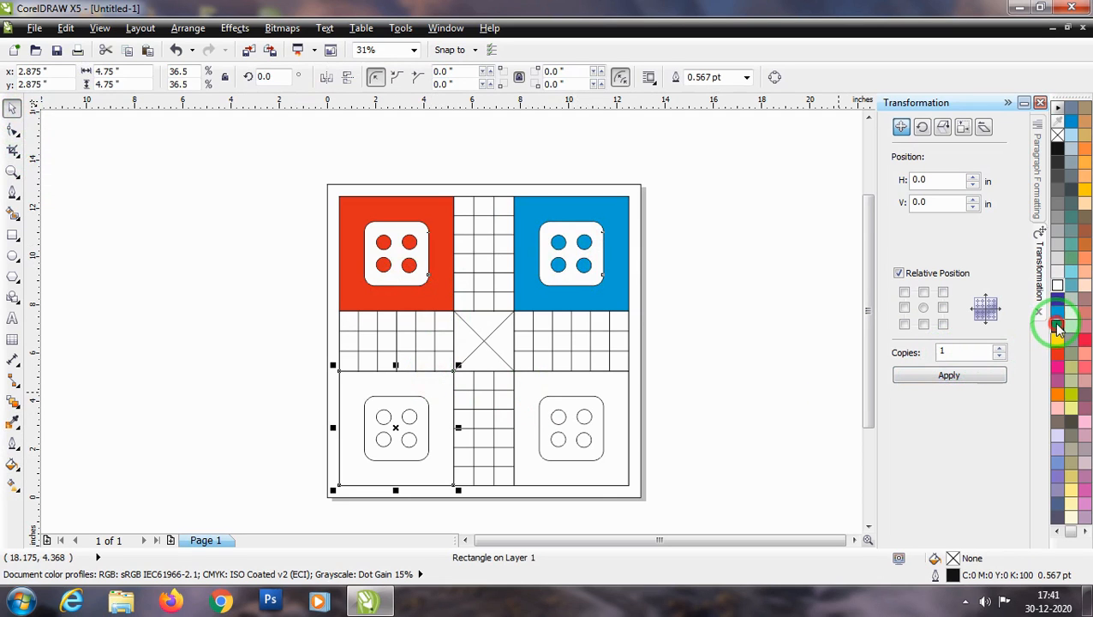
{"action": "left_click", "coordinate": [419, 396]}
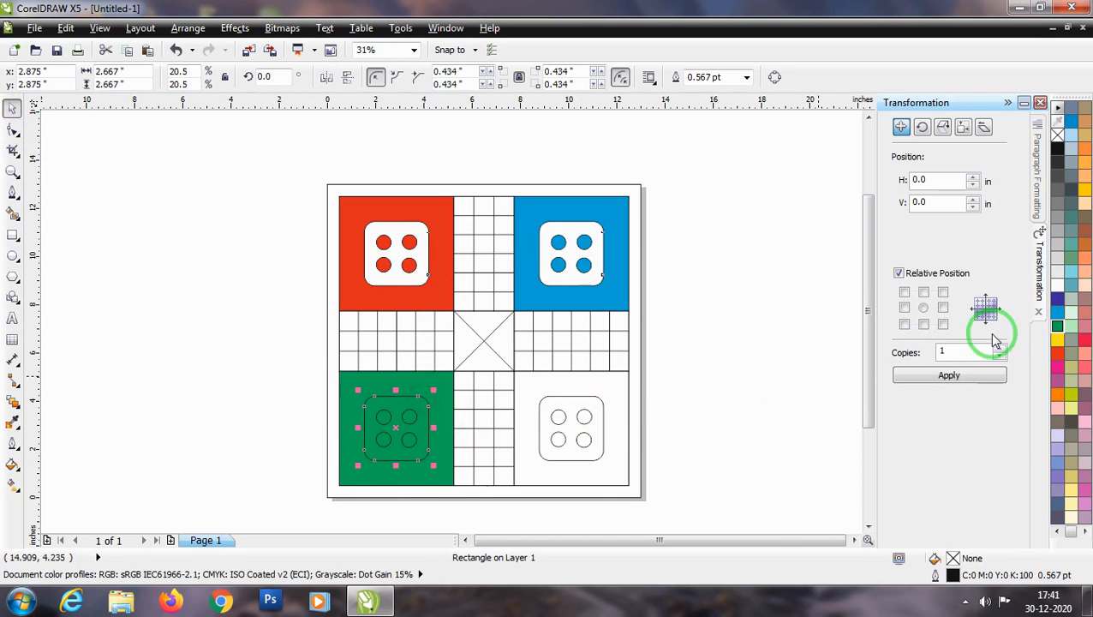
{"action": "left_click", "coordinate": [1058, 285]}
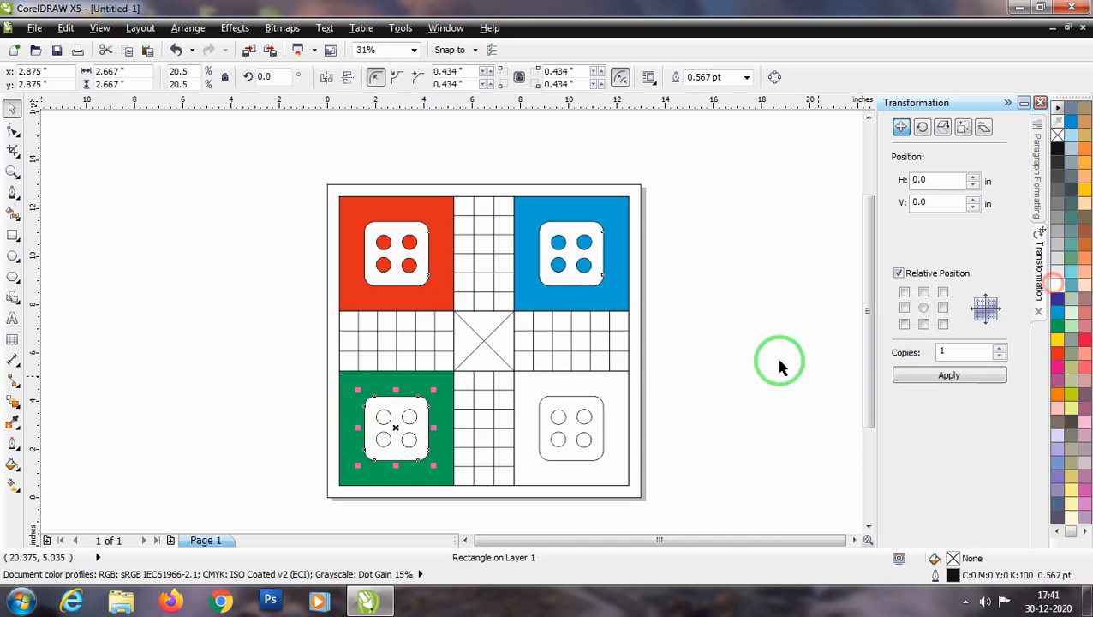
Step: Sample the green of the bottom-left corner square and apply it to the four circles inside it
{"action": "left_click", "coordinate": [14, 424]}
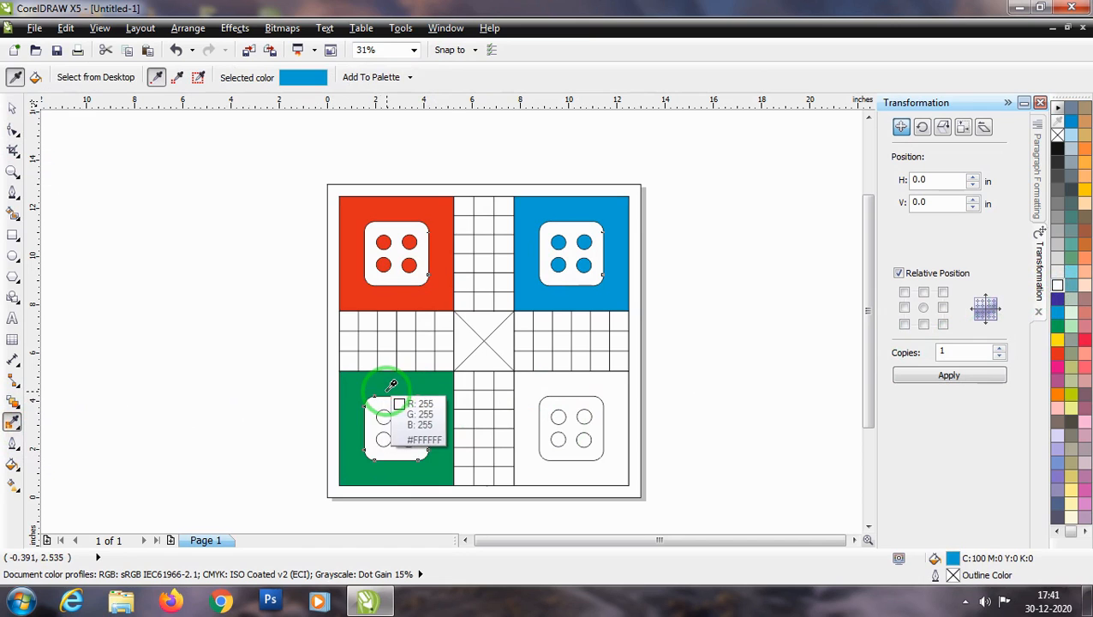
{"action": "left_click", "coordinate": [377, 390]}
{"action": "left_click", "coordinate": [382, 417]}
{"action": "left_click", "coordinate": [383, 439]}
{"action": "left_click", "coordinate": [409, 417]}
{"action": "left_click", "coordinate": [408, 442]}
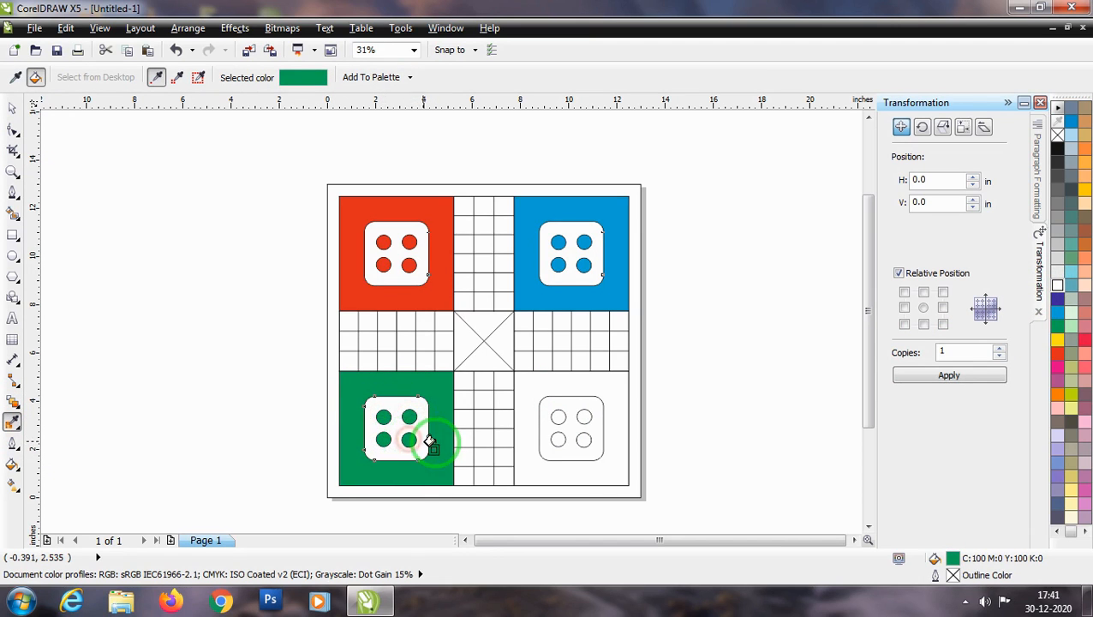
Step: Fill the bottom-right corner square with yellow (M:20 Y:100) and its rounded square with white
{"action": "left_click", "coordinate": [13, 108]}
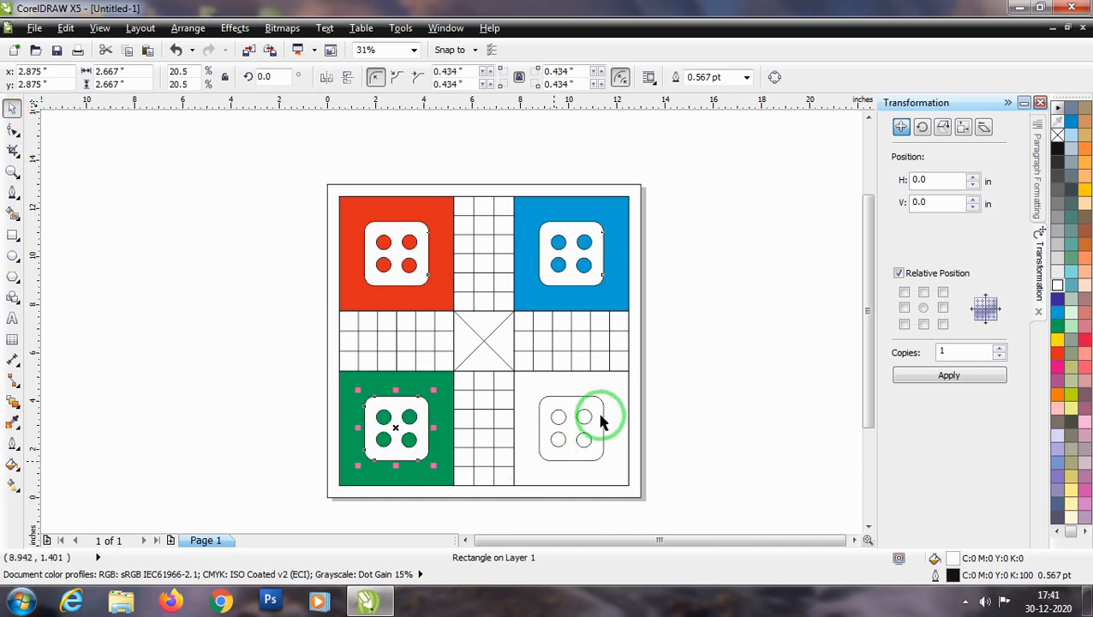
{"action": "left_click", "coordinate": [631, 392]}
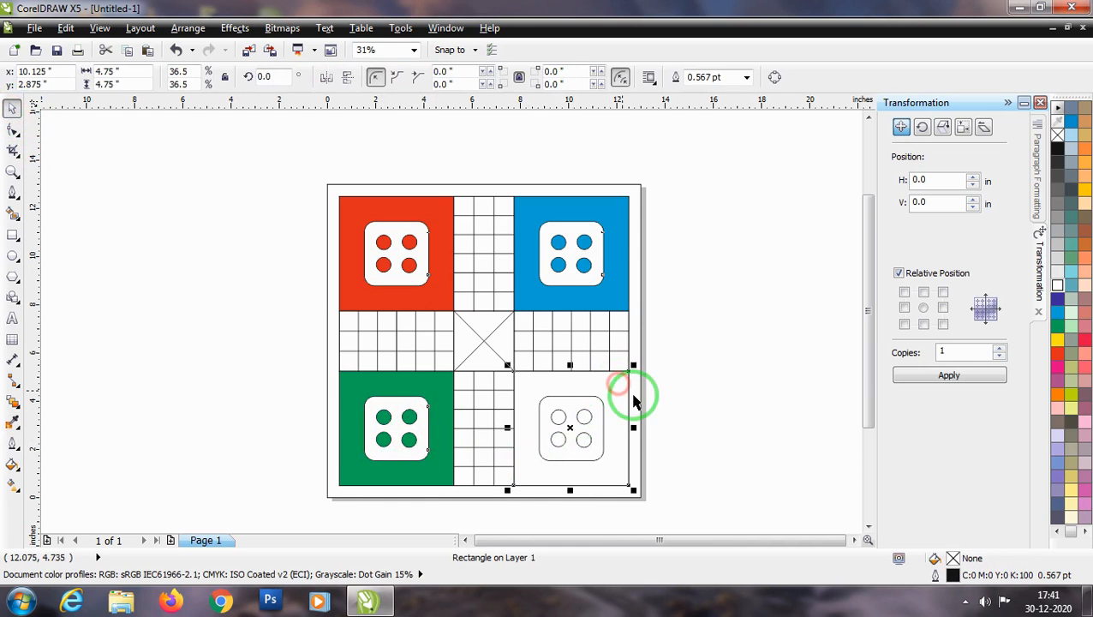
{"action": "left_click", "coordinate": [1085, 192]}
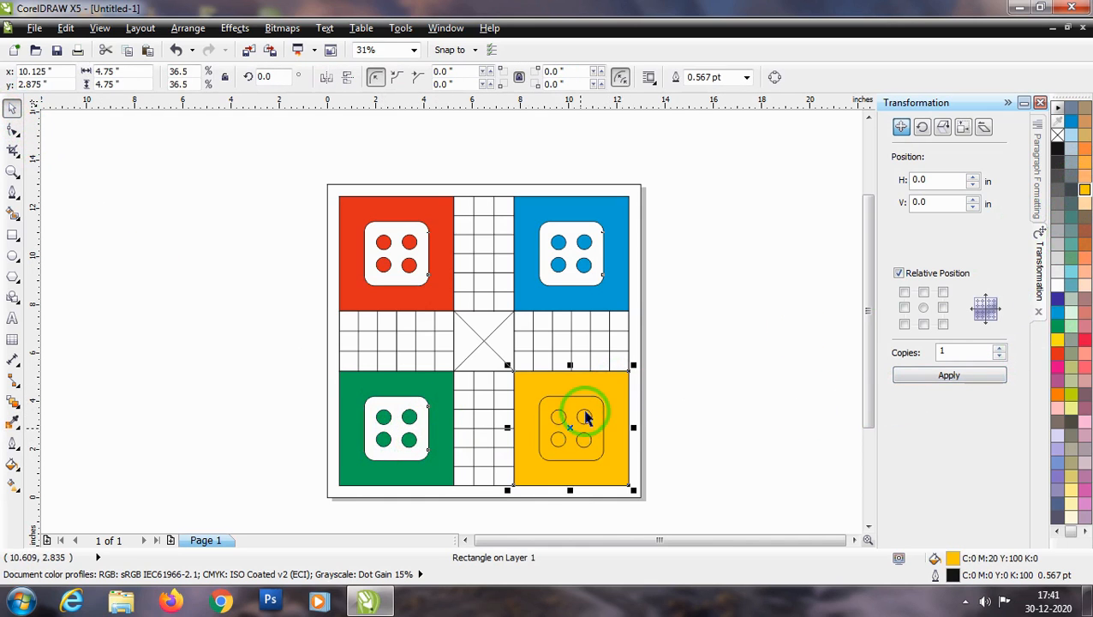
{"action": "left_click", "coordinate": [589, 412]}
{"action": "left_click", "coordinate": [1058, 286]}
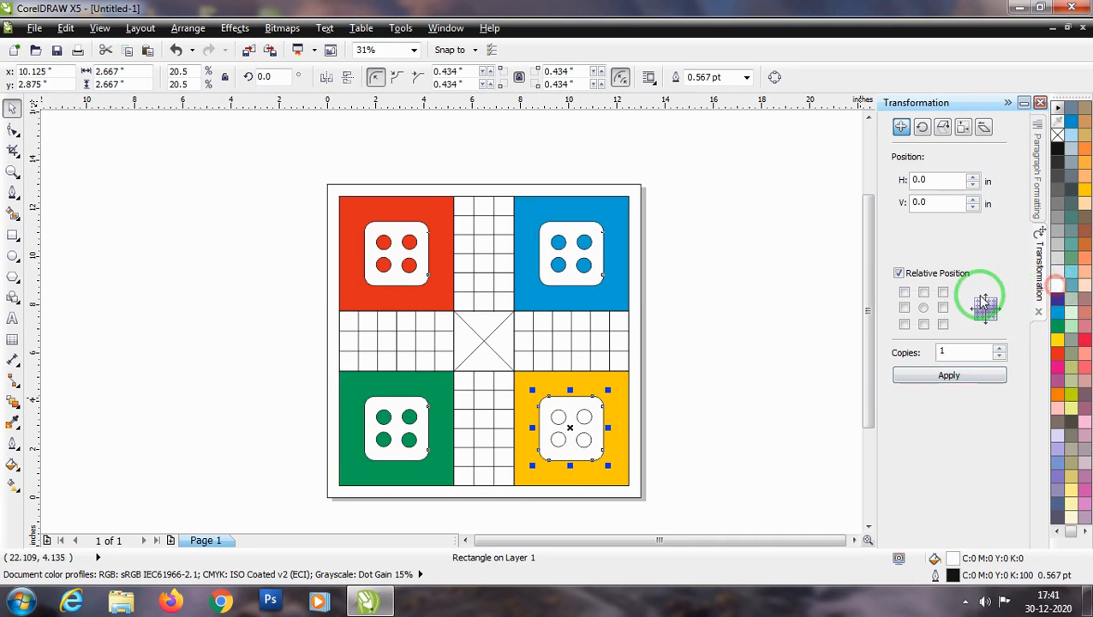
Step: Sample the yellow of the bottom-right corner square and apply it to the four circles inside it
{"action": "left_click", "coordinate": [17, 422]}
{"action": "left_click", "coordinate": [557, 390]}
{"action": "left_click", "coordinate": [559, 417]}
{"action": "left_click", "coordinate": [559, 440]}
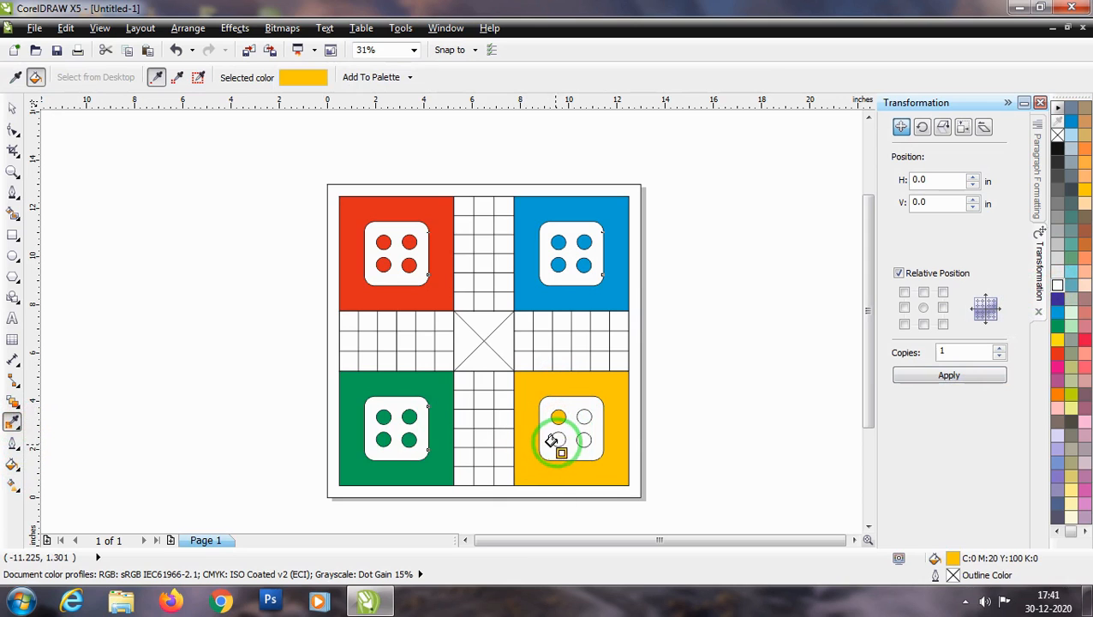
{"action": "left_click", "coordinate": [584, 440]}
{"action": "left_click", "coordinate": [583, 418]}
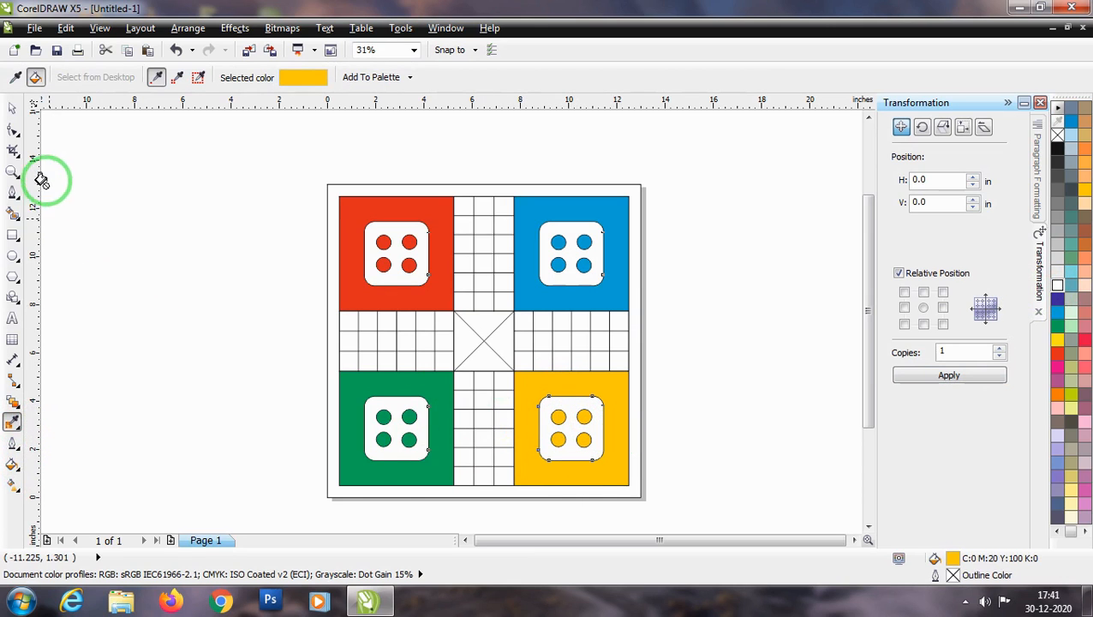
{"action": "left_click", "coordinate": [13, 108]}
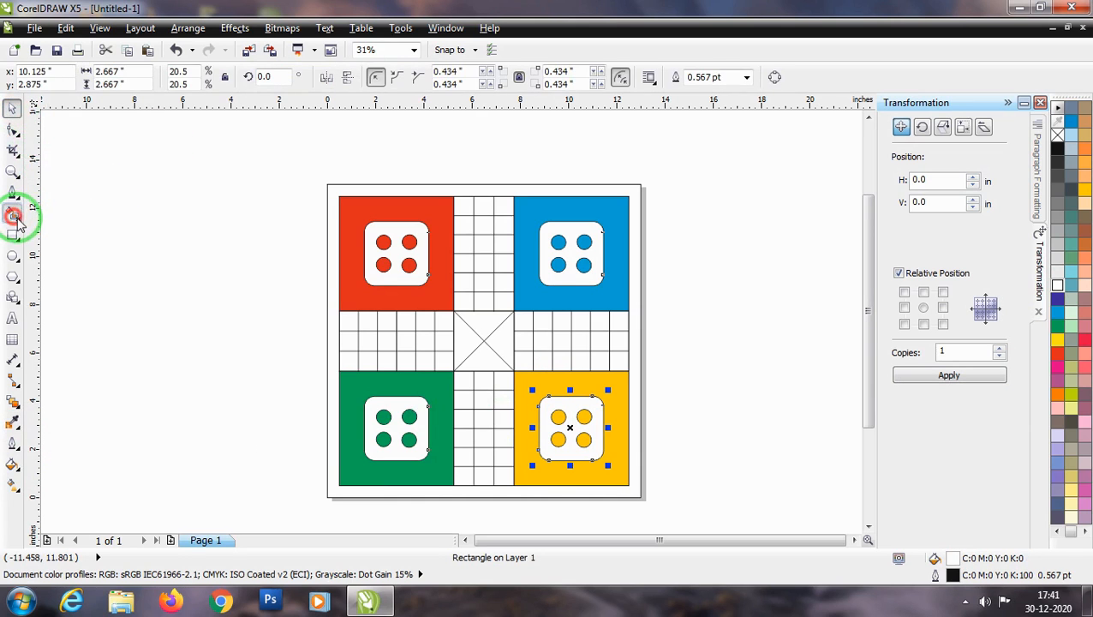
Step: Use Smart Fill to turn the four triangles of the crossed centre square into separate filled shapes
{"action": "left_click", "coordinate": [13, 214]}
{"action": "left_click", "coordinate": [467, 341]}
{"action": "left_click", "coordinate": [486, 321]}
{"action": "left_click", "coordinate": [500, 337]}
{"action": "left_click", "coordinate": [485, 360]}
{"action": "left_click", "coordinate": [13, 109]}
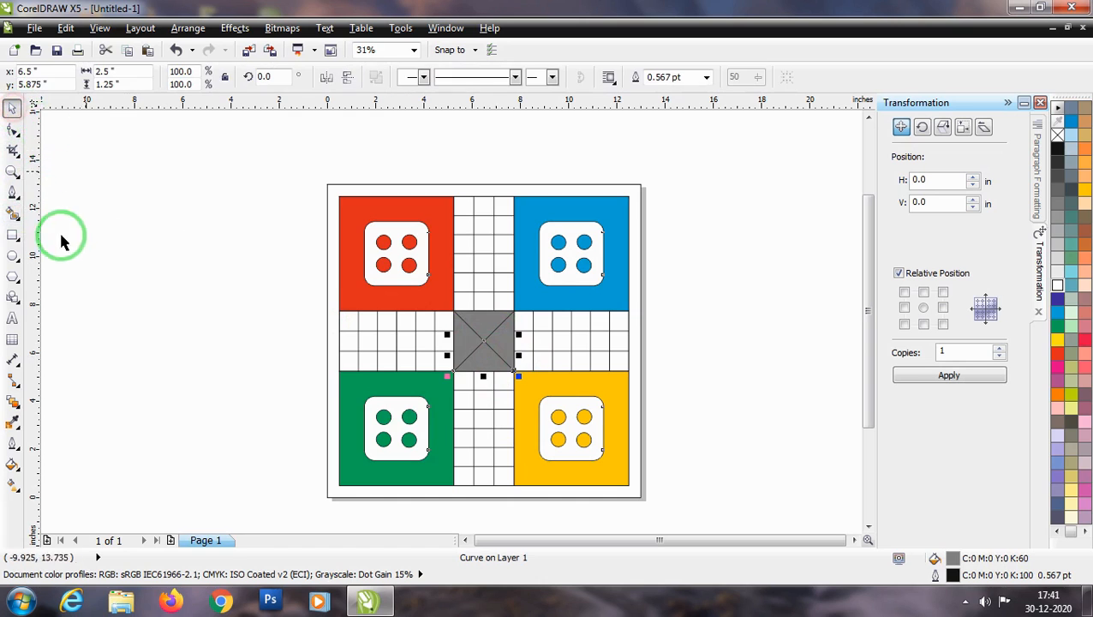
Step: Apply the sampled red (M:100 Y:100) to the left centre triangle and the sampled green (C:100 Y:100) to the bottom one
{"action": "left_click", "coordinate": [13, 423]}
{"action": "left_click", "coordinate": [431, 298]}
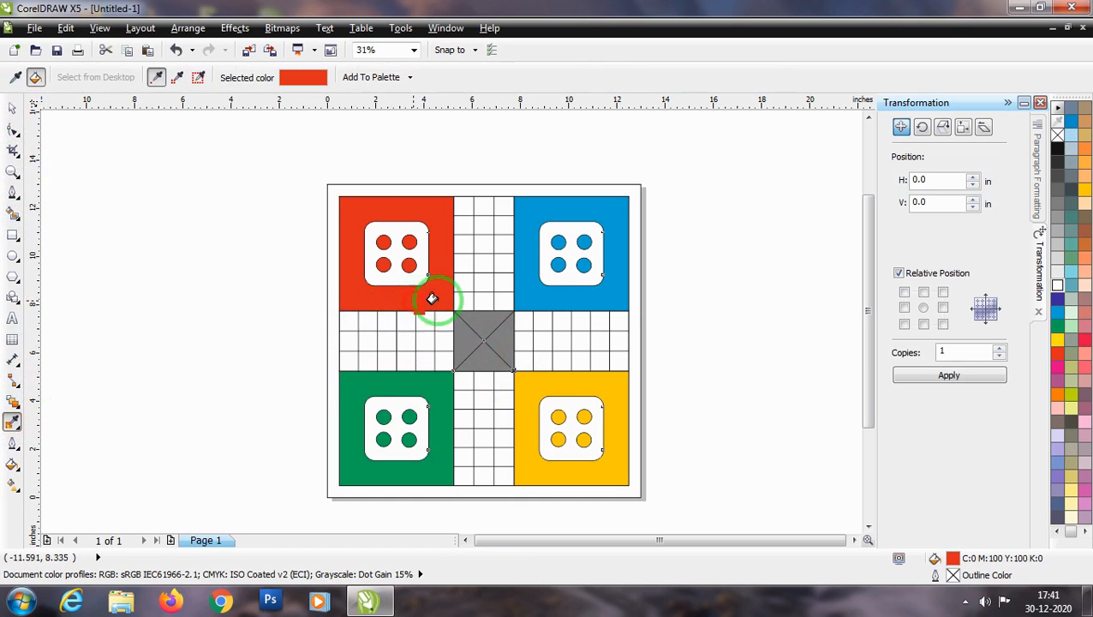
{"action": "left_click", "coordinate": [458, 342]}
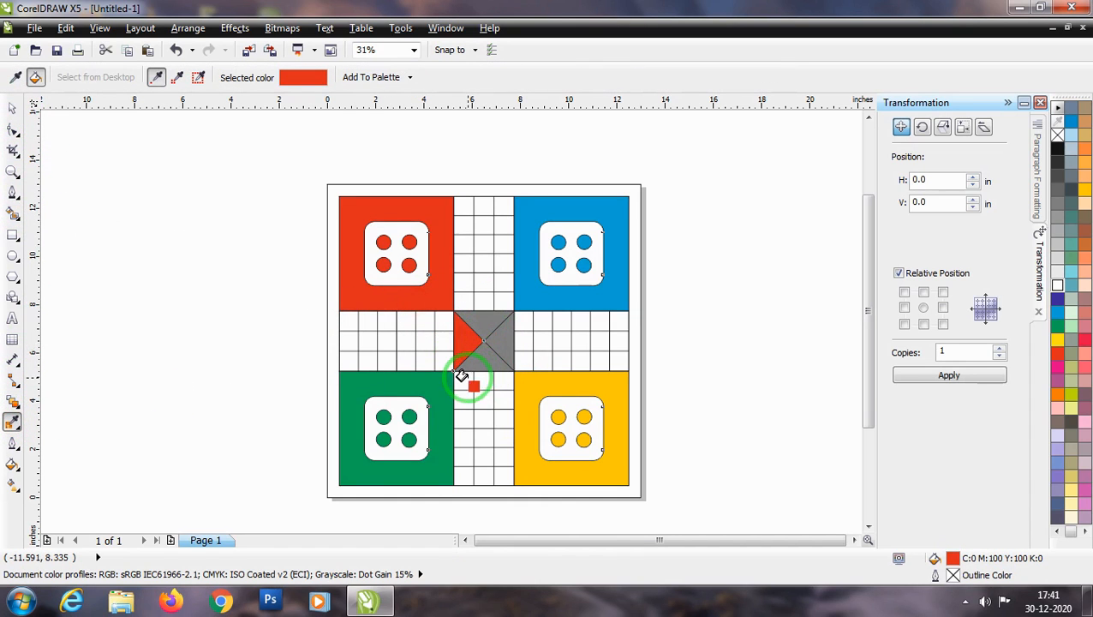
{"action": "left_click", "coordinate": [13, 423]}
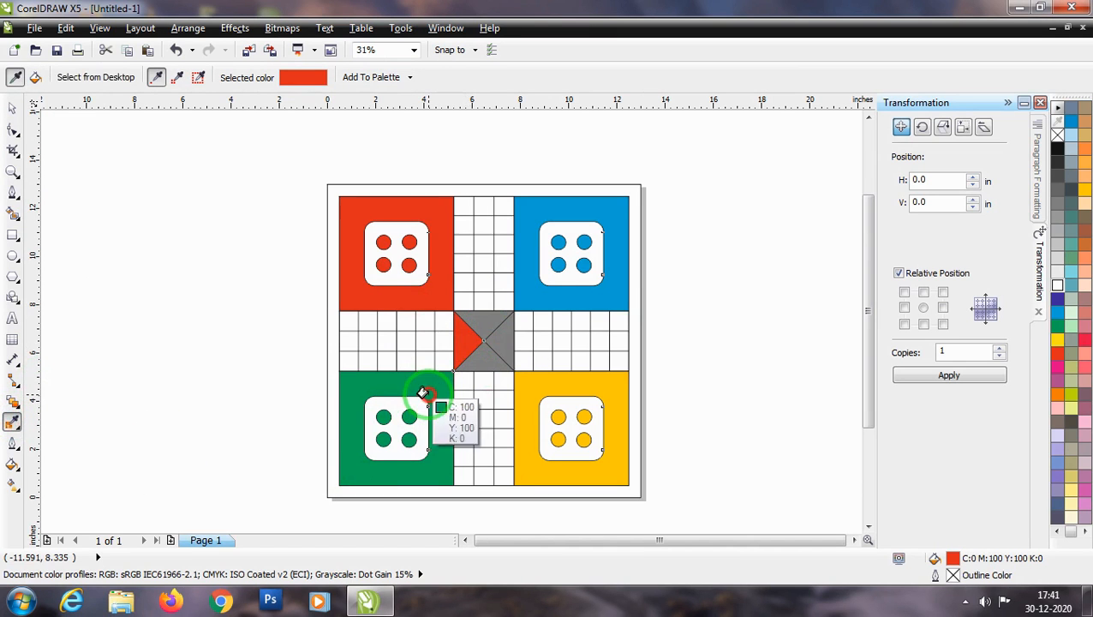
{"action": "left_click", "coordinate": [423, 393]}
{"action": "left_click", "coordinate": [482, 358]}
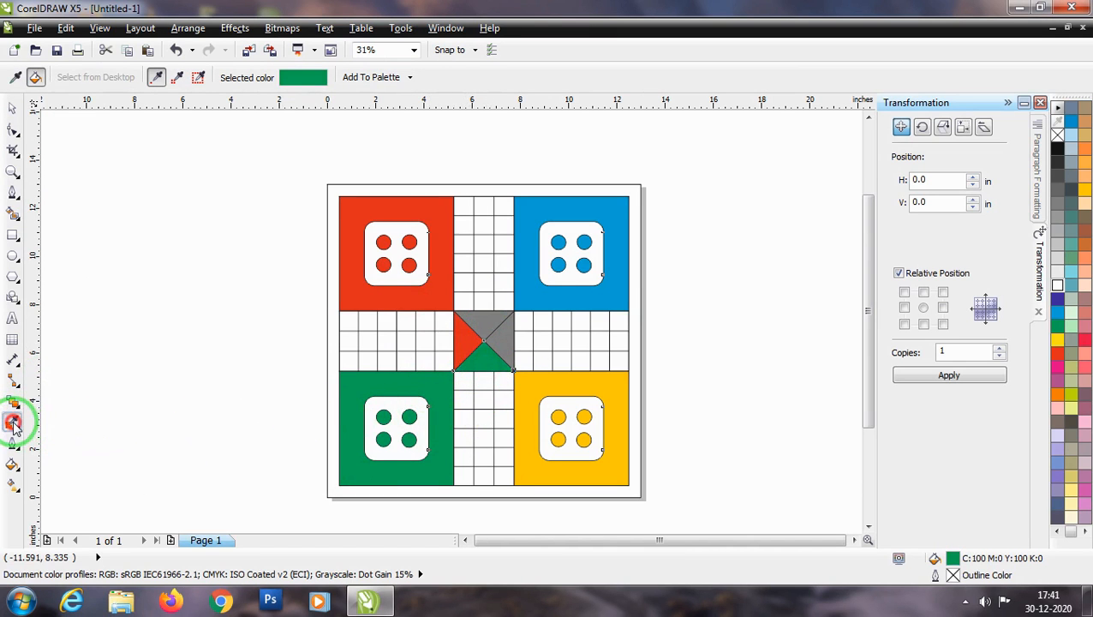
Step: Apply the sampled yellow (M:20 Y:100) to the right centre triangle and the sampled blue (C:100) to the top one
{"action": "left_click", "coordinate": [521, 392]}
{"action": "left_click", "coordinate": [502, 341]}
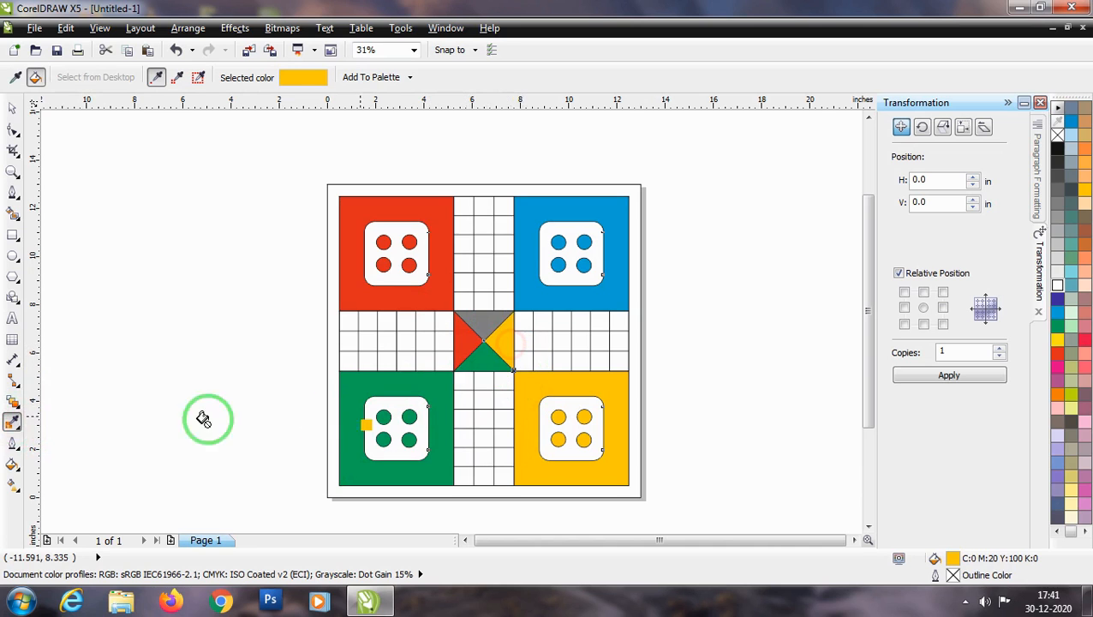
{"action": "left_click", "coordinate": [12, 423]}
{"action": "left_click", "coordinate": [535, 293]}
{"action": "left_click", "coordinate": [498, 314]}
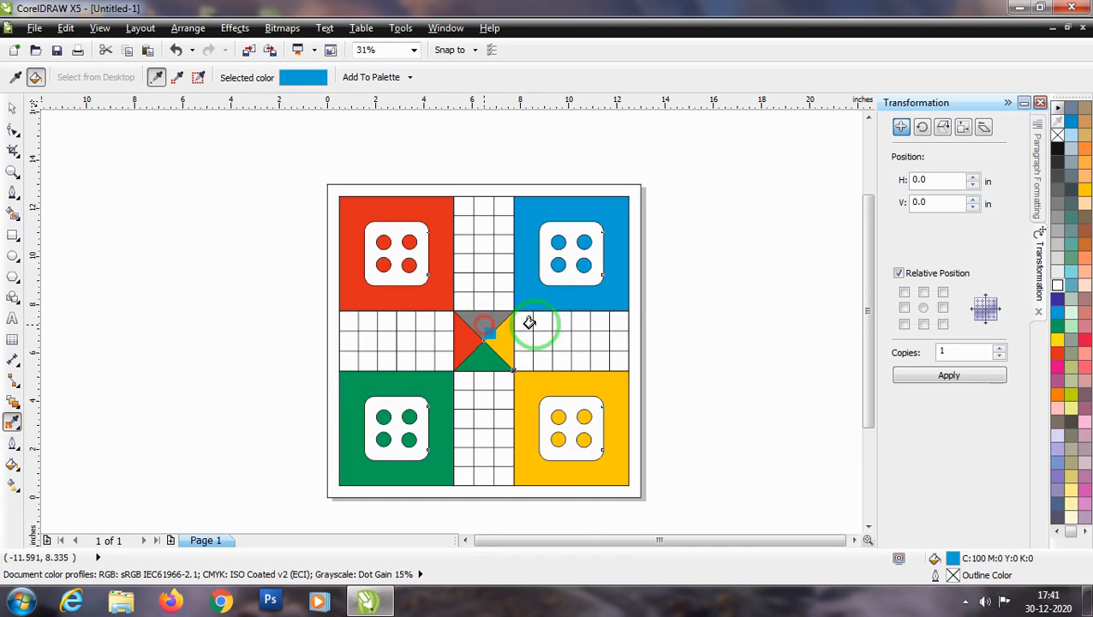
{"action": "left_click", "coordinate": [13, 109]}
{"action": "left_click", "coordinate": [176, 181]}
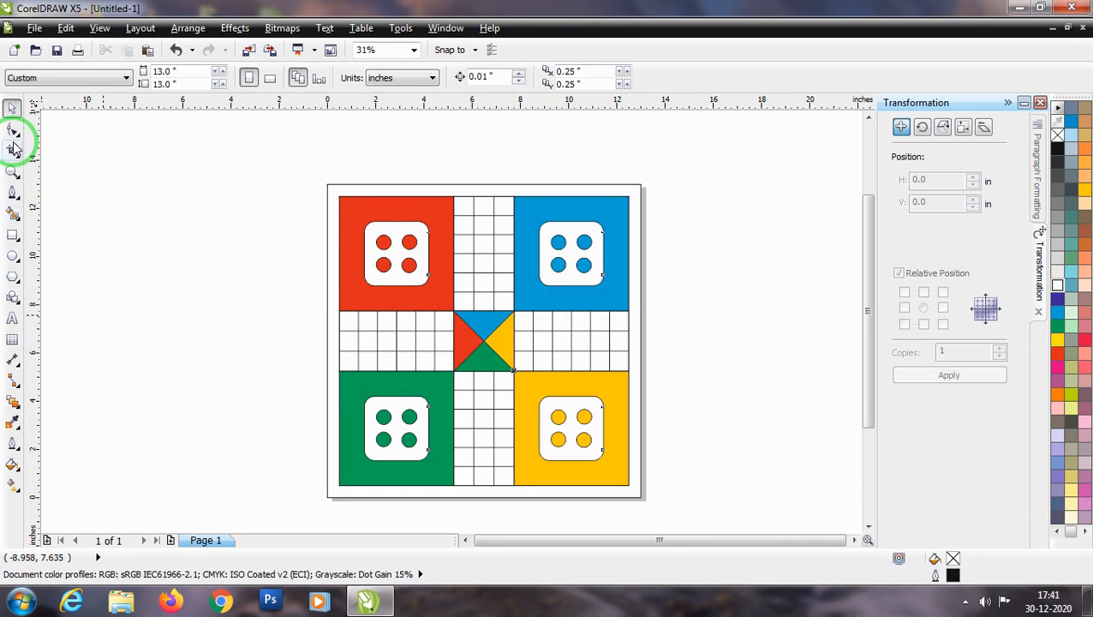
Step: Colour the top arm's home path with the sampled blue: the second cell beside the blue corner and the middle column from there to the centre
{"action": "left_click", "coordinate": [13, 421]}
{"action": "left_click", "coordinate": [545, 213]}
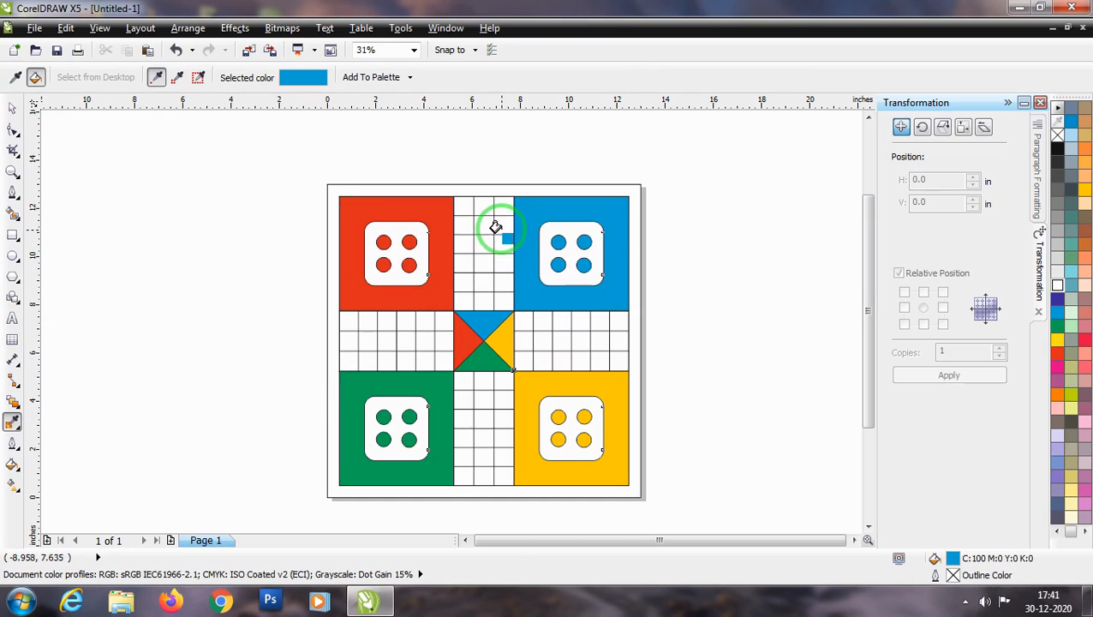
{"action": "left_click", "coordinate": [499, 224]}
{"action": "left_click", "coordinate": [480, 225]}
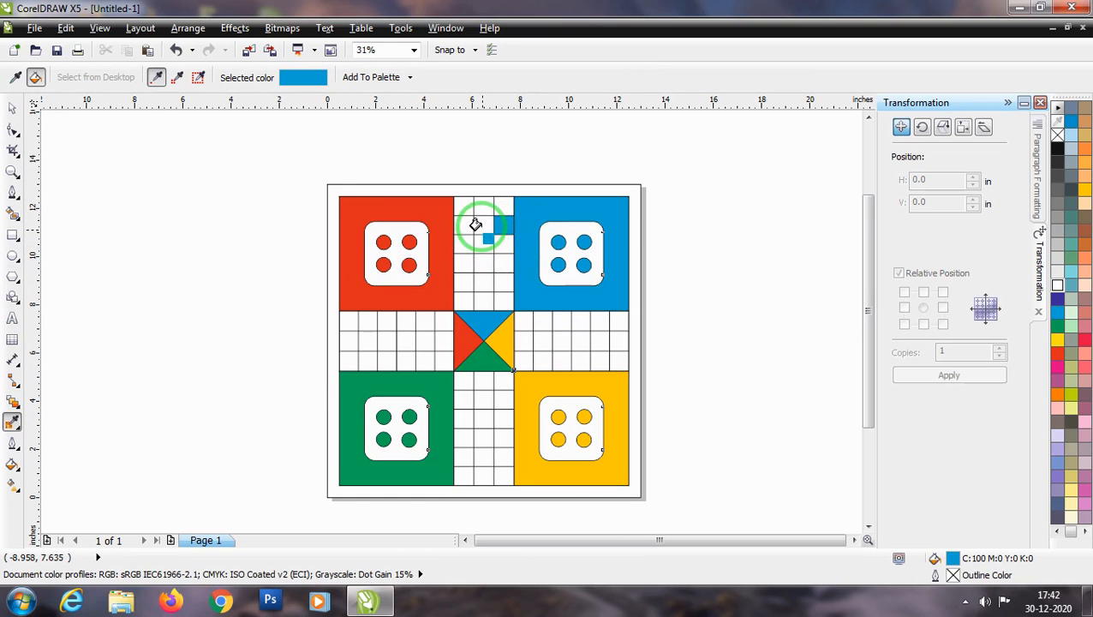
{"action": "left_click", "coordinate": [476, 249]}
{"action": "left_click", "coordinate": [471, 284]}
{"action": "left_click", "coordinate": [476, 300]}
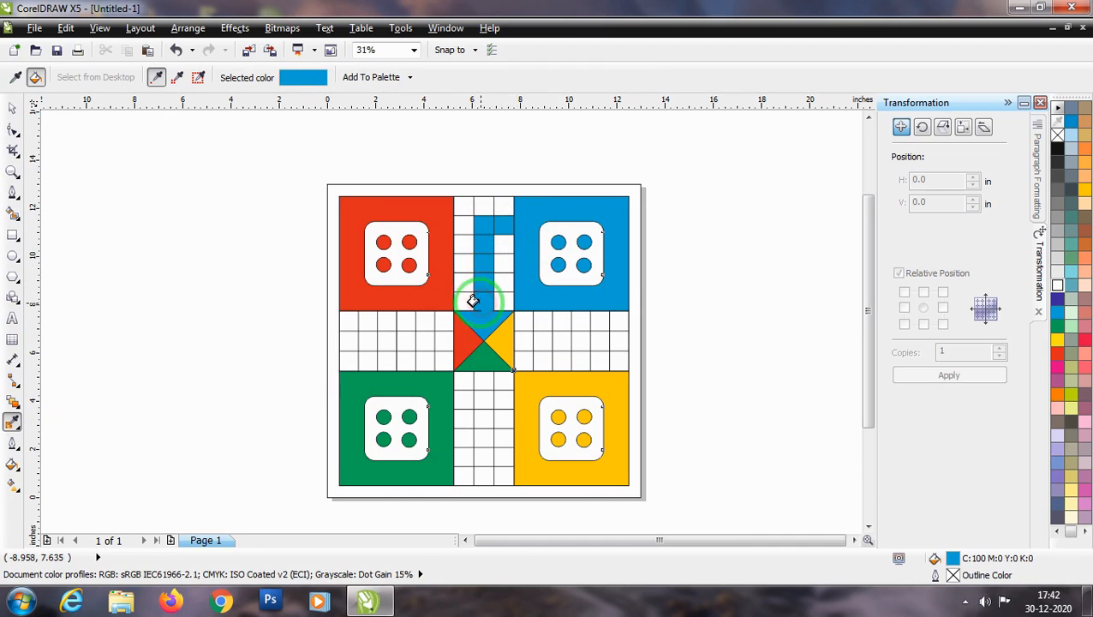
Step: Colour the right arm's home path with the sampled yellow: the second-outermost bottom cell and the middle row from there to the centre
{"action": "left_click", "coordinate": [14, 420]}
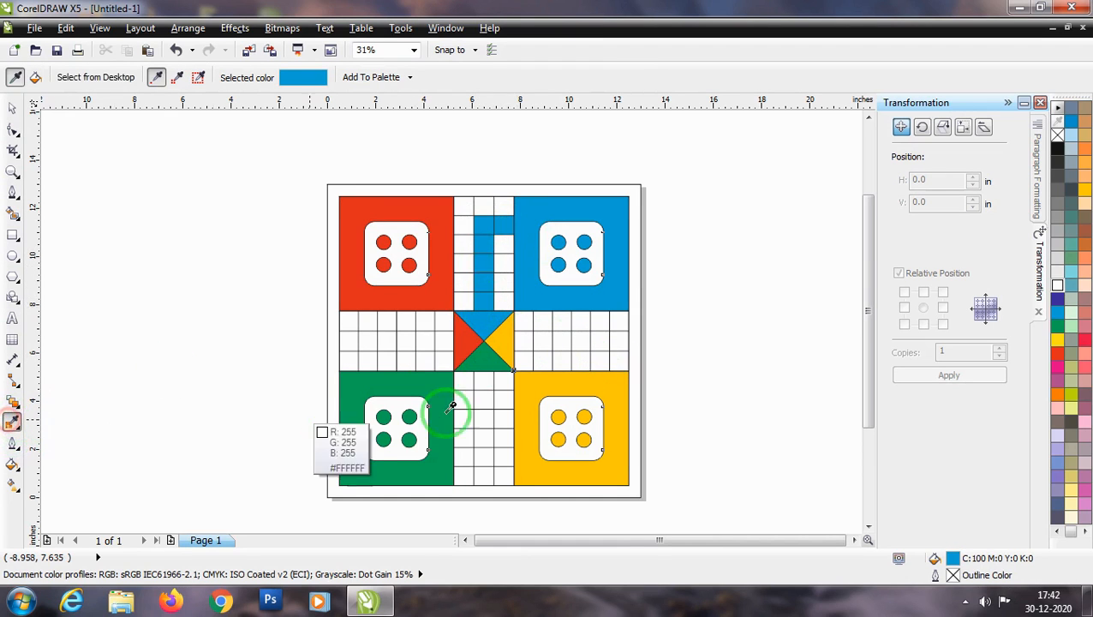
{"action": "left_click", "coordinate": [603, 376]}
{"action": "left_click_drag", "start_coordinate": [599, 362], "coordinate": [519, 343]}
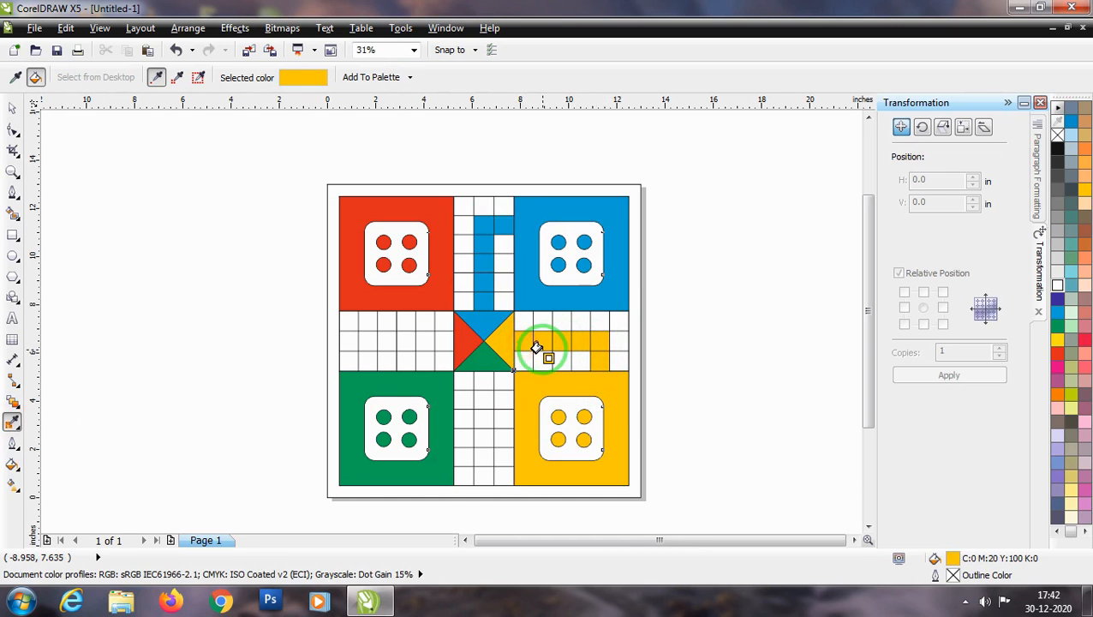
Step: Colour the bottom arm's home path with the sampled green: the second-lowest left cell and the middle column from there to the centre
{"action": "left_click", "coordinate": [12, 423]}
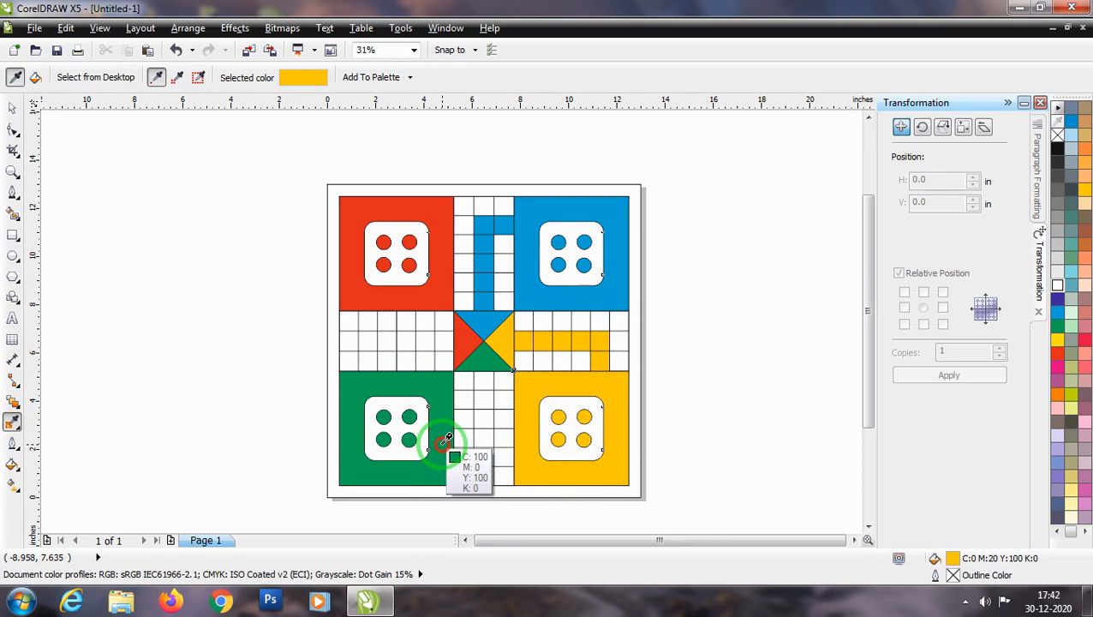
{"action": "left_click", "coordinate": [445, 439]}
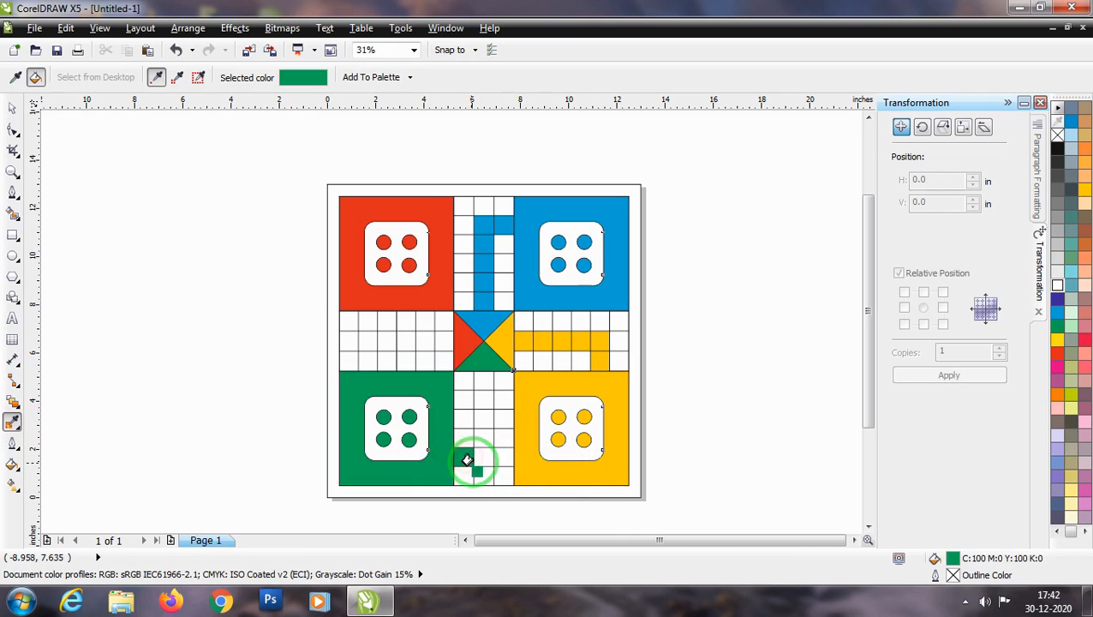
{"action": "left_click", "coordinate": [479, 451]}
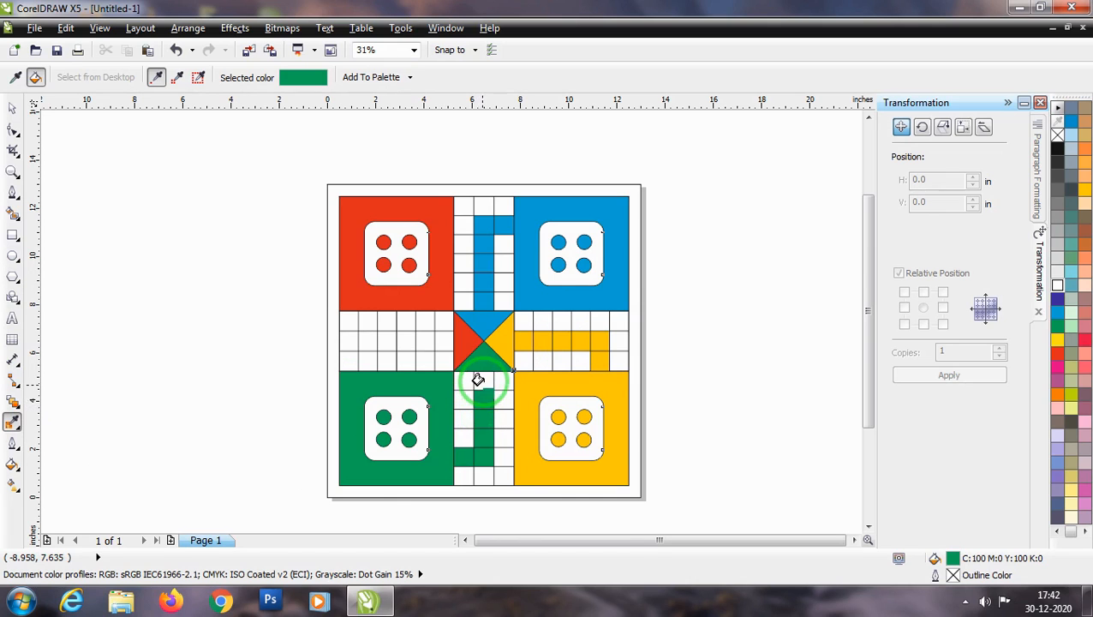
{"action": "left_click", "coordinate": [478, 378]}
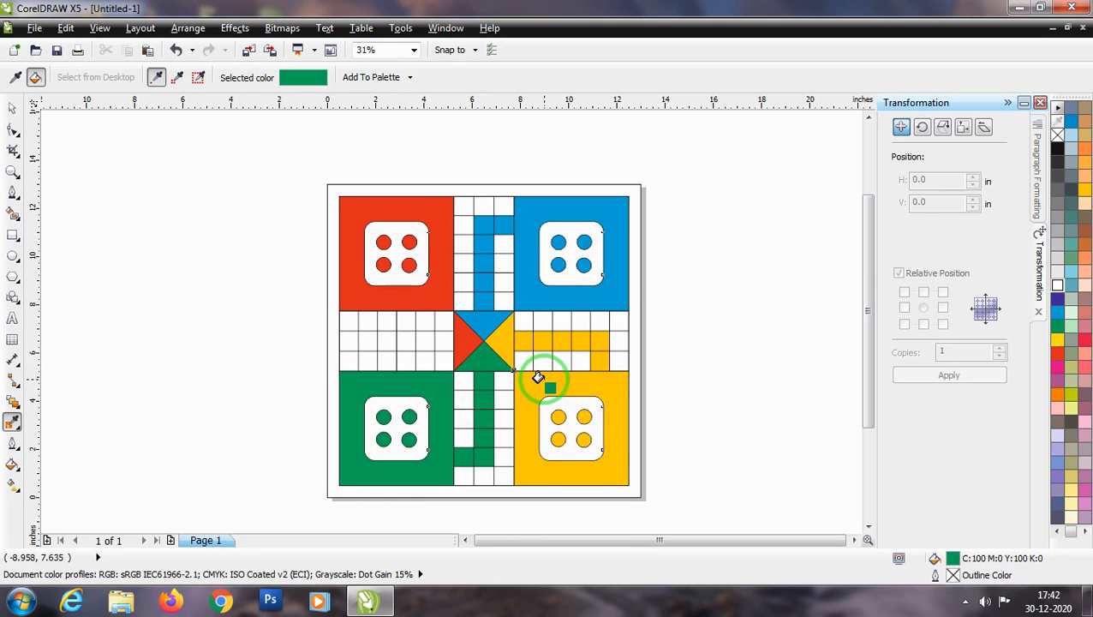
Step: Colour the left arm's home path with the sampled red: the second-outermost top cell and the middle row from there to the centre
{"action": "left_click", "coordinate": [14, 423]}
{"action": "left_click", "coordinate": [415, 305]}
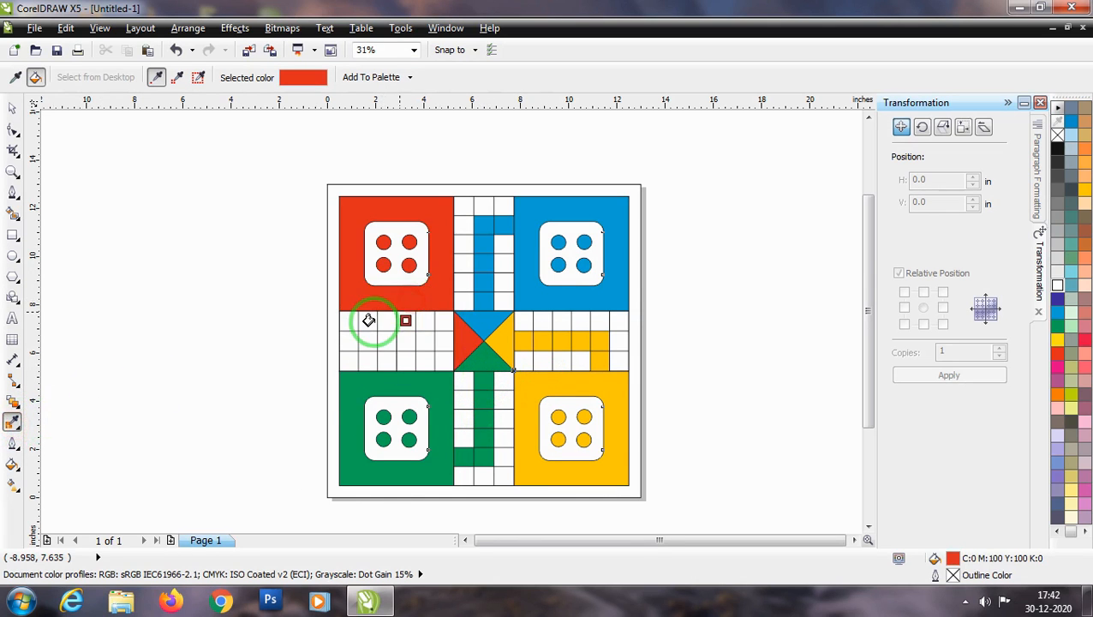
{"action": "left_click", "coordinate": [364, 321]}
{"action": "left_click", "coordinate": [365, 341]}
{"action": "left_click", "coordinate": [387, 343]}
{"action": "left_click", "coordinate": [406, 341]}
{"action": "left_click", "coordinate": [433, 341]}
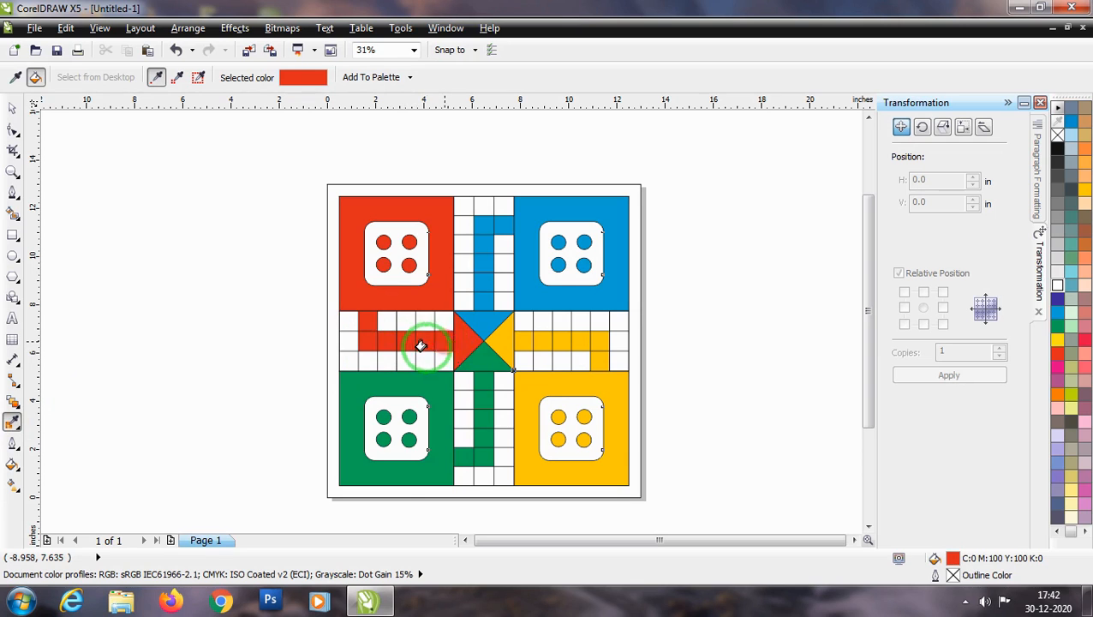
{"action": "left_click", "coordinate": [13, 104]}
{"action": "left_click", "coordinate": [130, 170]}
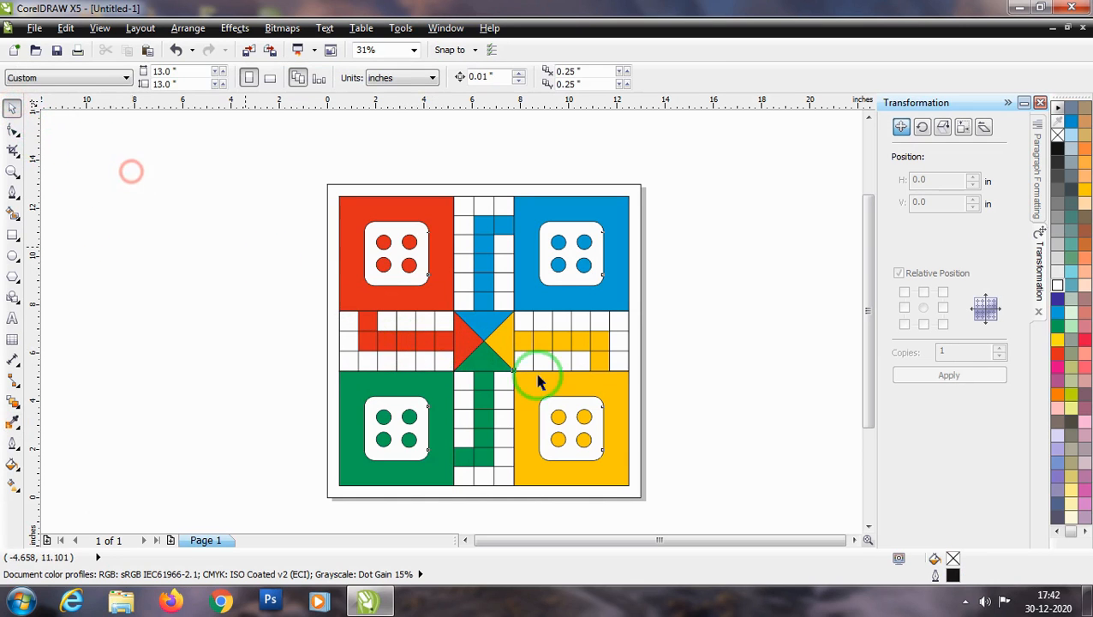
Step: Draw a circle about 0.61 inch in diameter centred on the crossing of the four centre triangles and fill it with white
{"action": "left_click", "coordinate": [13, 255]}
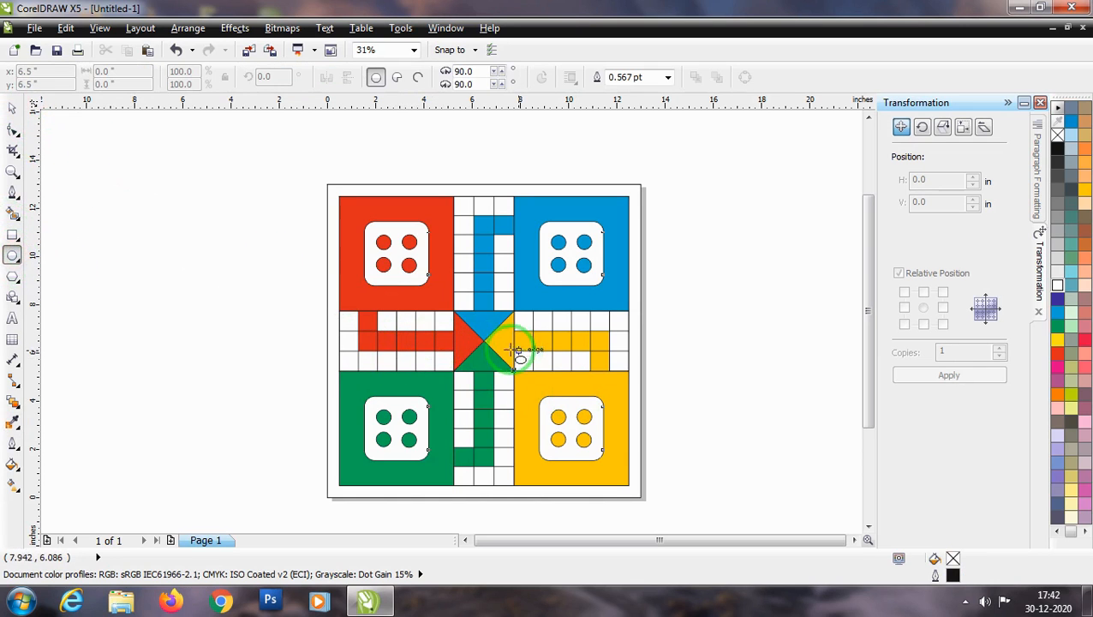
{"action": "left_click_drag", "start_coordinate": [485, 340], "coordinate": [491, 334]}
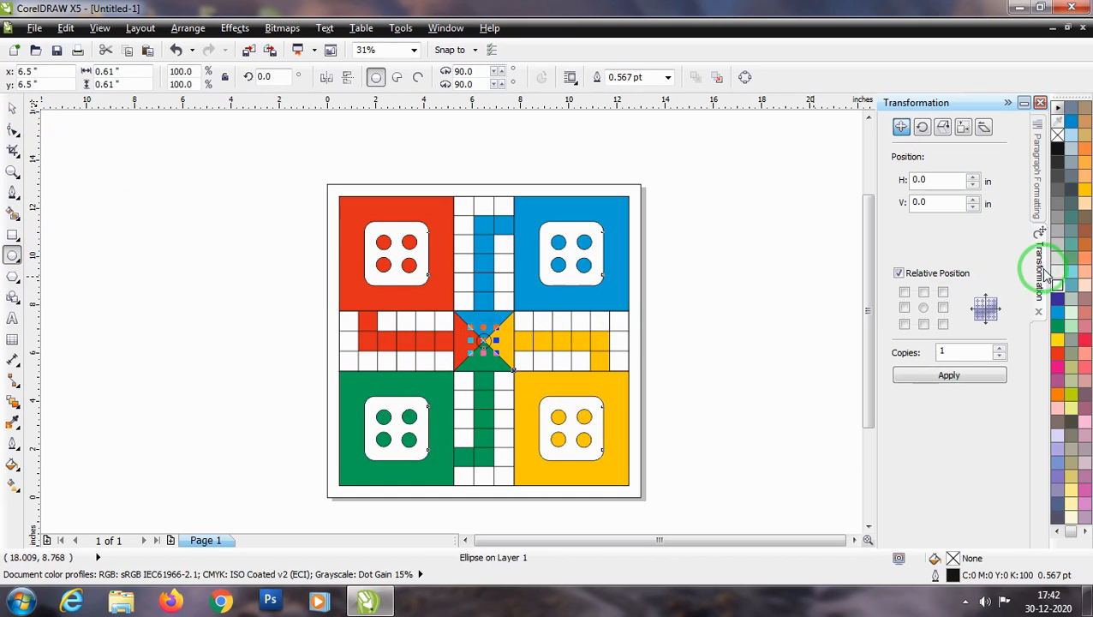
{"action": "left_click", "coordinate": [12, 108]}
{"action": "left_click", "coordinate": [107, 169]}
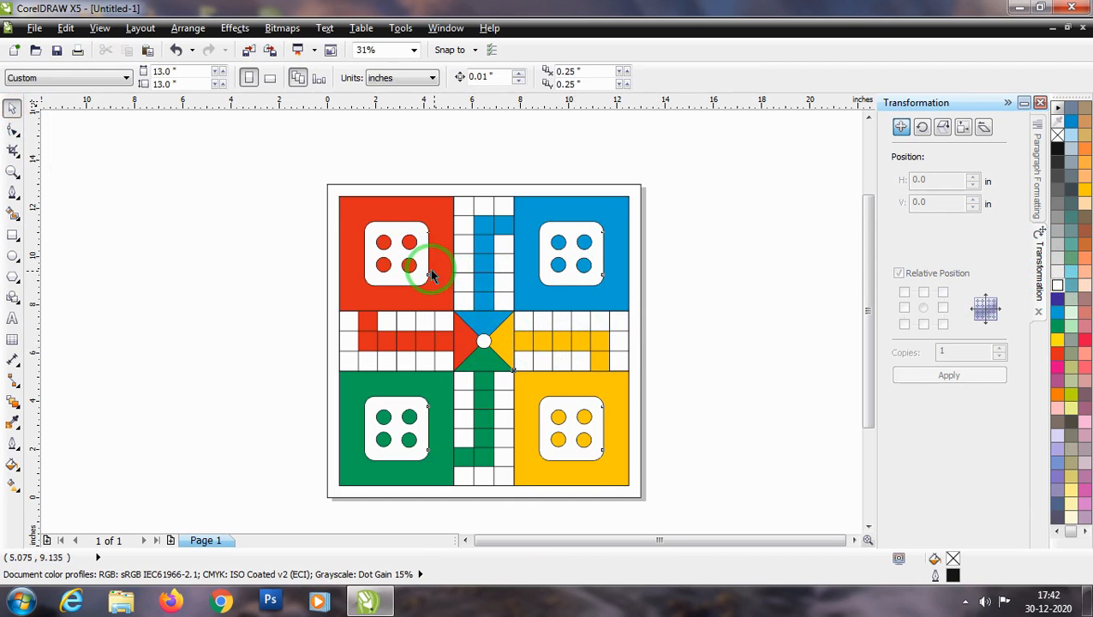
Step: Set the outline width of the 12-inch outer board square to 2.0 pt
{"action": "scroll", "coordinate": [435, 283], "scroll_direction": "down", "scroll_amount": 2}
{"action": "scroll", "coordinate": [440, 300], "scroll_direction": "up", "scroll_amount": 2}
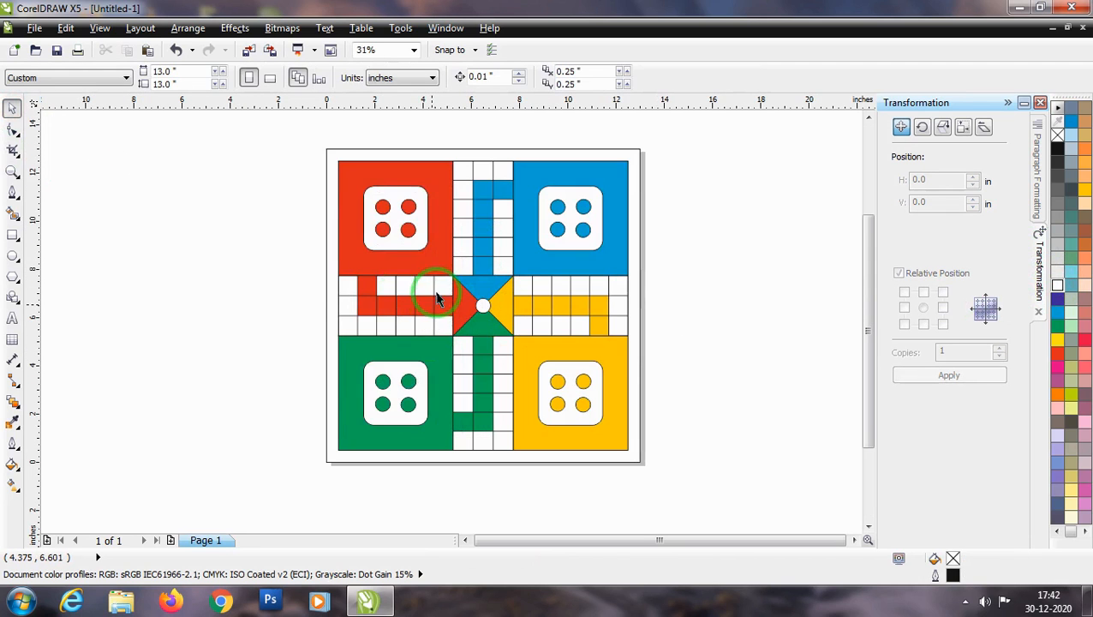
{"action": "left_click", "coordinate": [487, 166]}
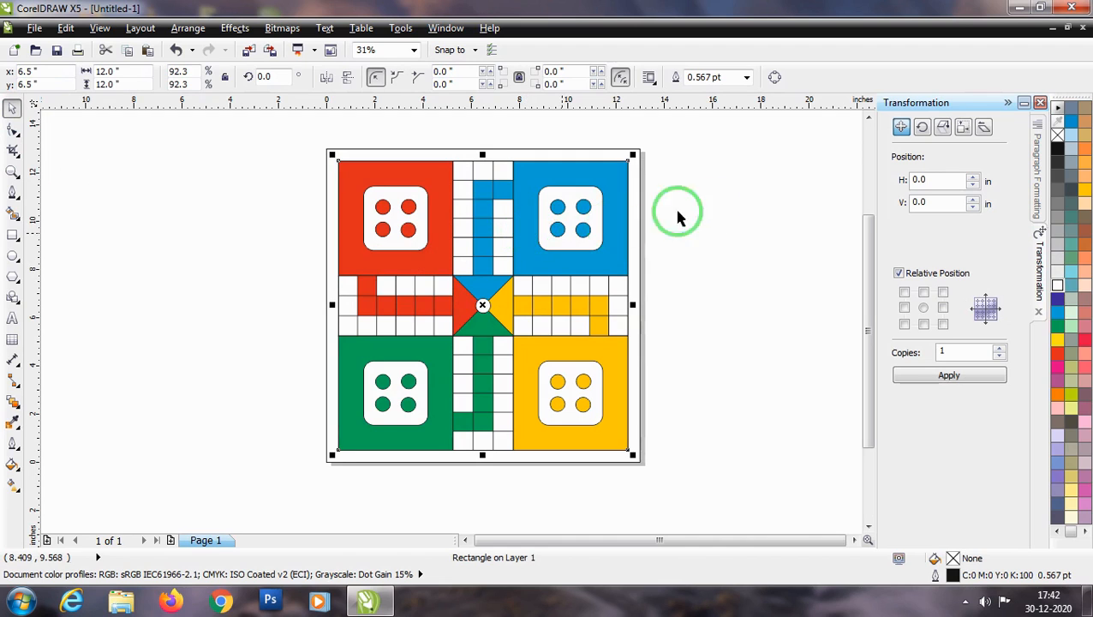
{"action": "left_click", "coordinate": [747, 77]}
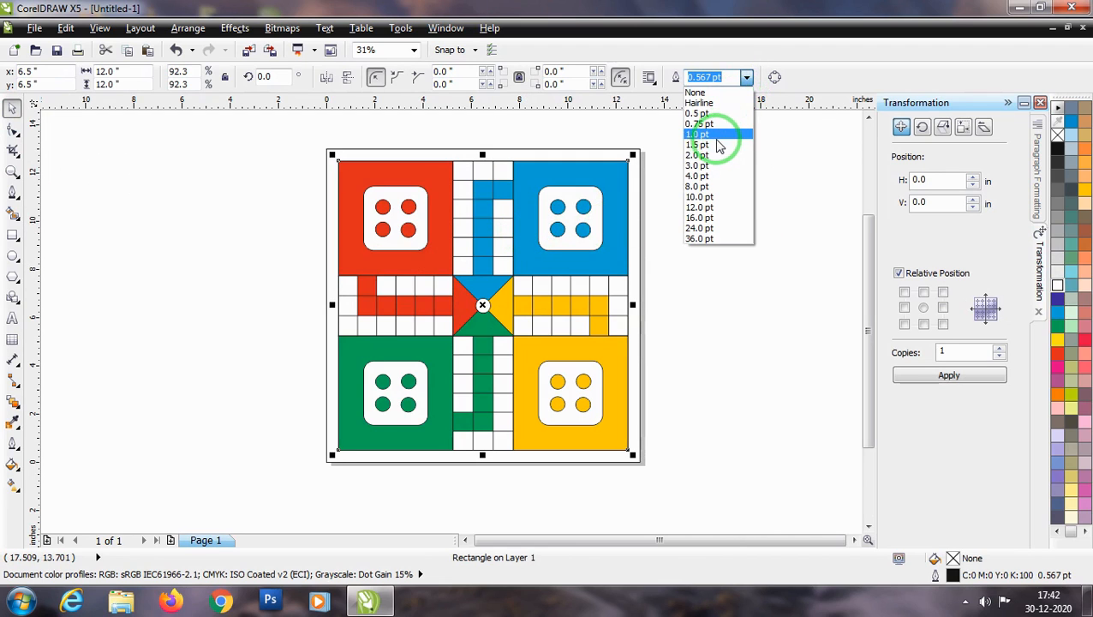
{"action": "left_click", "coordinate": [714, 146]}
{"action": "left_click", "coordinate": [747, 77]}
{"action": "left_click", "coordinate": [716, 155]}
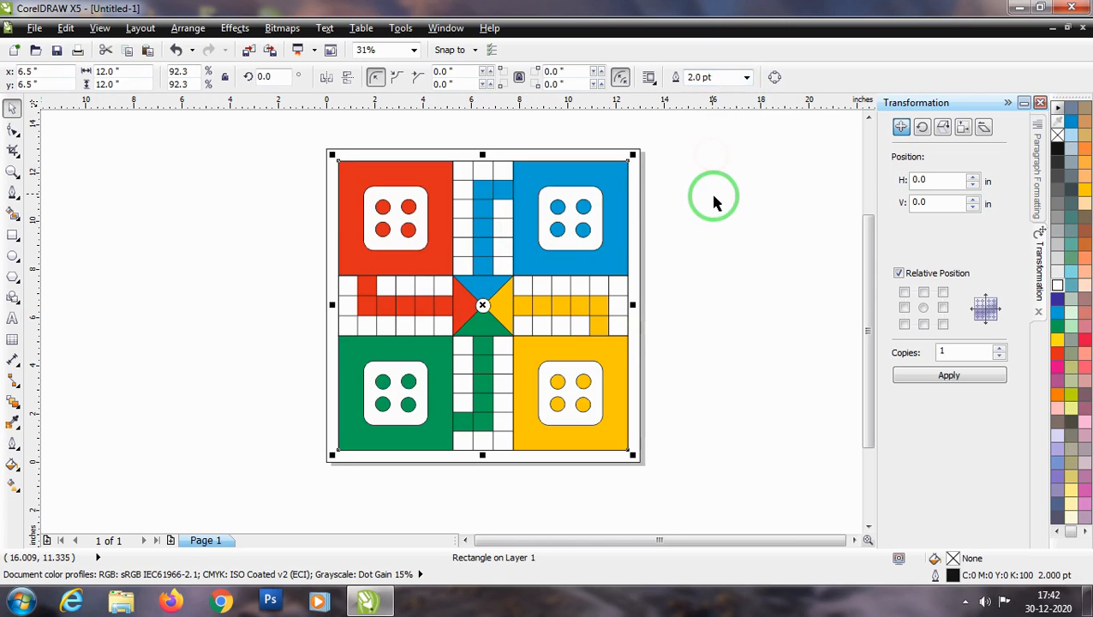
{"action": "left_click", "coordinate": [713, 198]}
{"action": "left_click", "coordinate": [261, 204]}
Step: Fill the left arm's bottom-row cell, third from the outer edge, with 30% black
{"action": "left_click", "coordinate": [13, 128]}
{"action": "scroll", "coordinate": [377, 343], "scroll_direction": "up", "scroll_amount": 2}
{"action": "left_click", "coordinate": [397, 334]}
{"action": "left_click", "coordinate": [414, 342]}
{"action": "left_click", "coordinate": [898, 273]}
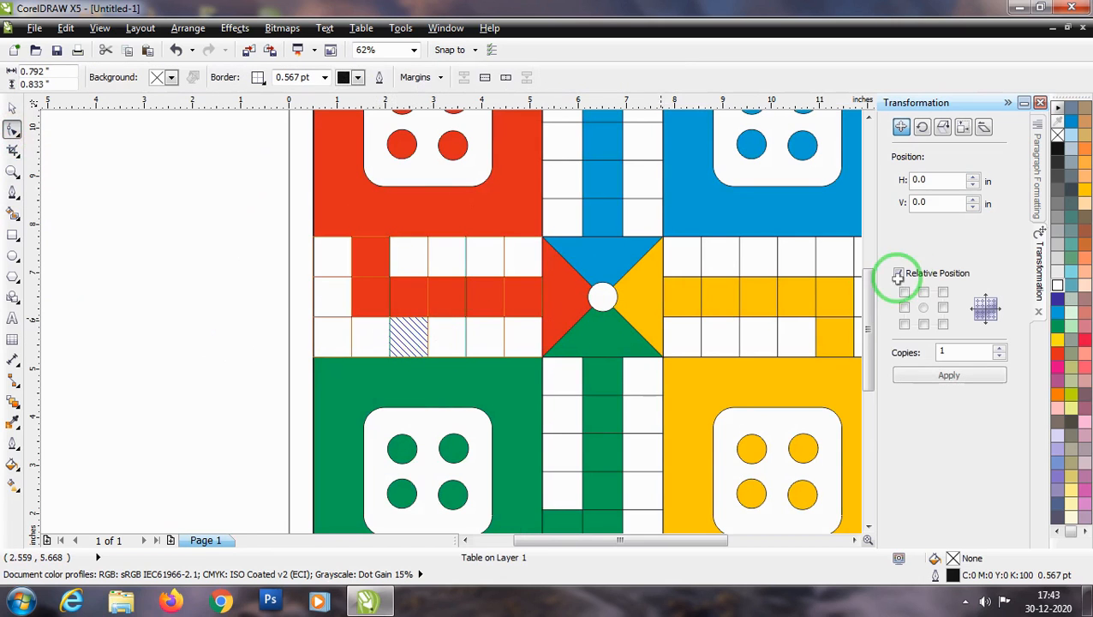
{"action": "left_click", "coordinate": [1058, 245]}
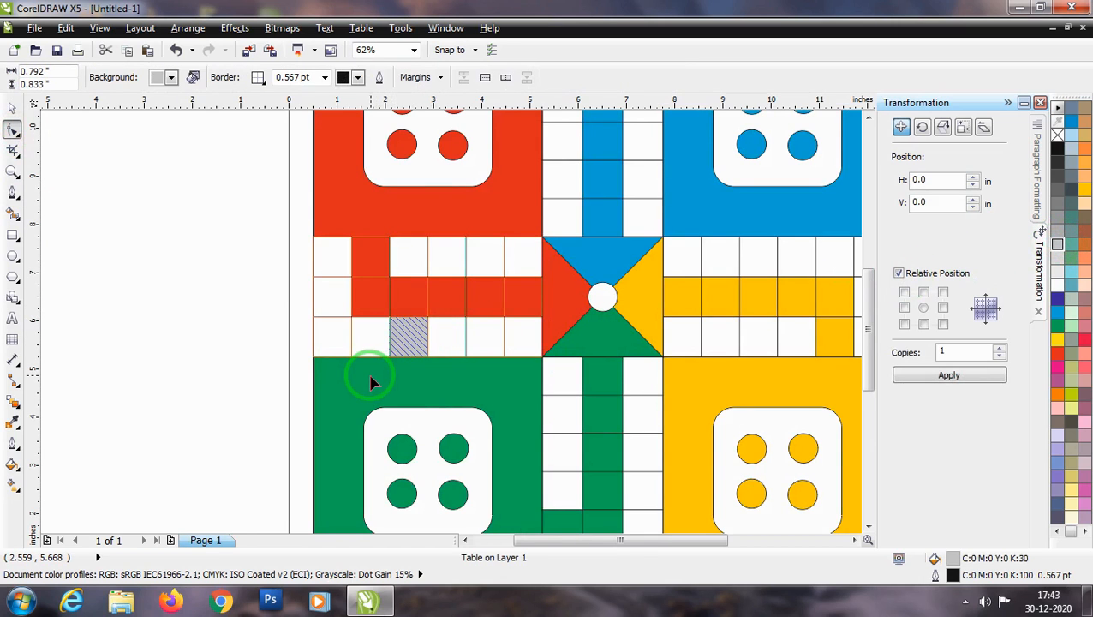
Step: Fill the top arm's third left-column cell and the right arm's top-row cell, third from the outer edge, with 30% black
{"action": "scroll", "coordinate": [371, 383], "scroll_direction": "down", "scroll_amount": 3}
{"action": "scroll", "coordinate": [482, 237], "scroll_direction": "up", "scroll_amount": 3}
{"action": "left_click", "coordinate": [457, 239]}
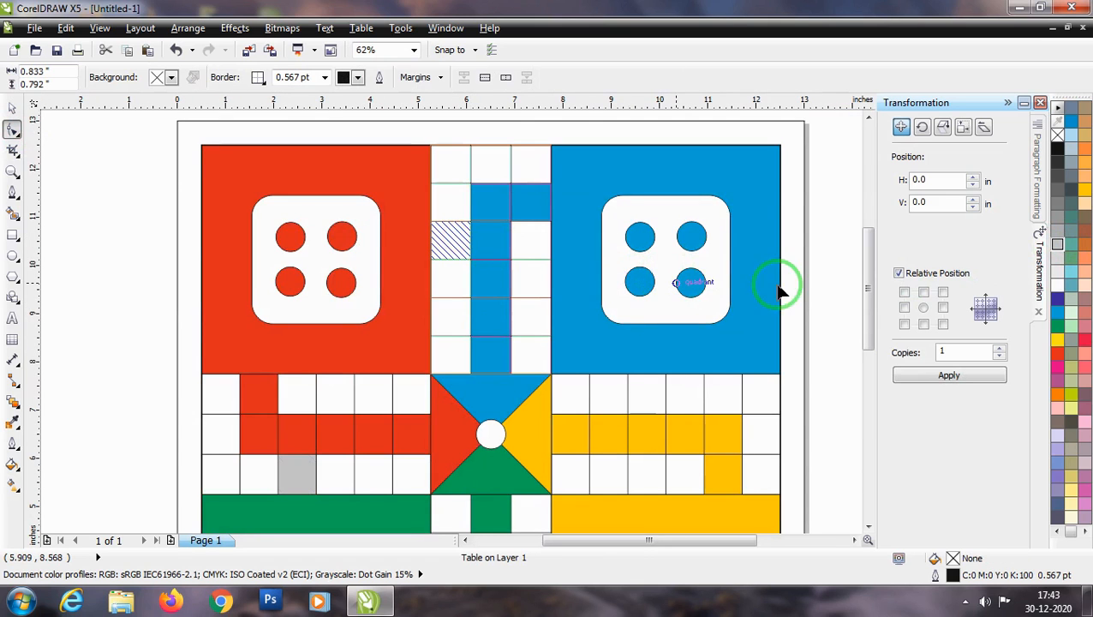
{"action": "left_click", "coordinate": [1058, 245]}
{"action": "scroll", "coordinate": [586, 366], "scroll_direction": "down", "scroll_amount": 3}
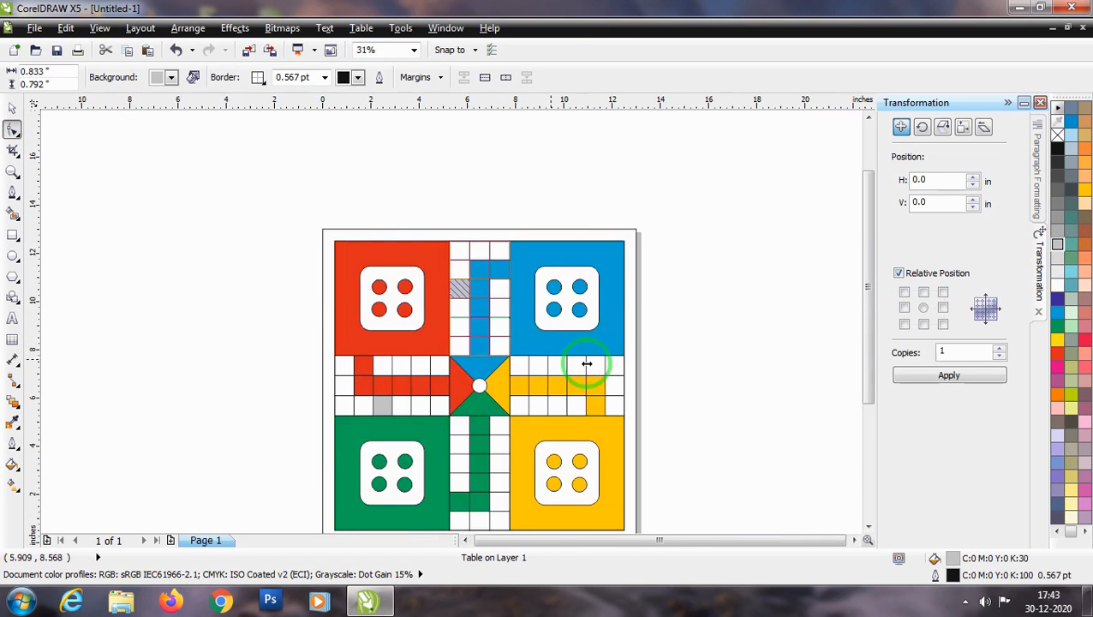
{"action": "scroll", "coordinate": [576, 365], "scroll_direction": "up", "scroll_amount": 3}
{"action": "left_click", "coordinate": [574, 366]}
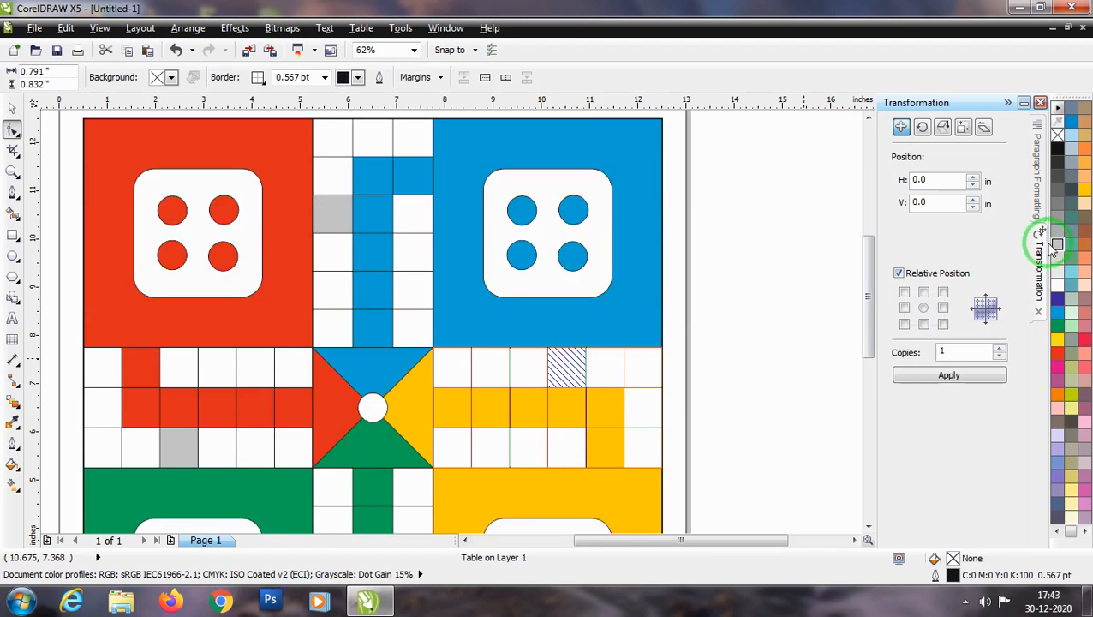
{"action": "scroll", "coordinate": [519, 330], "scroll_direction": "down", "scroll_amount": 3}
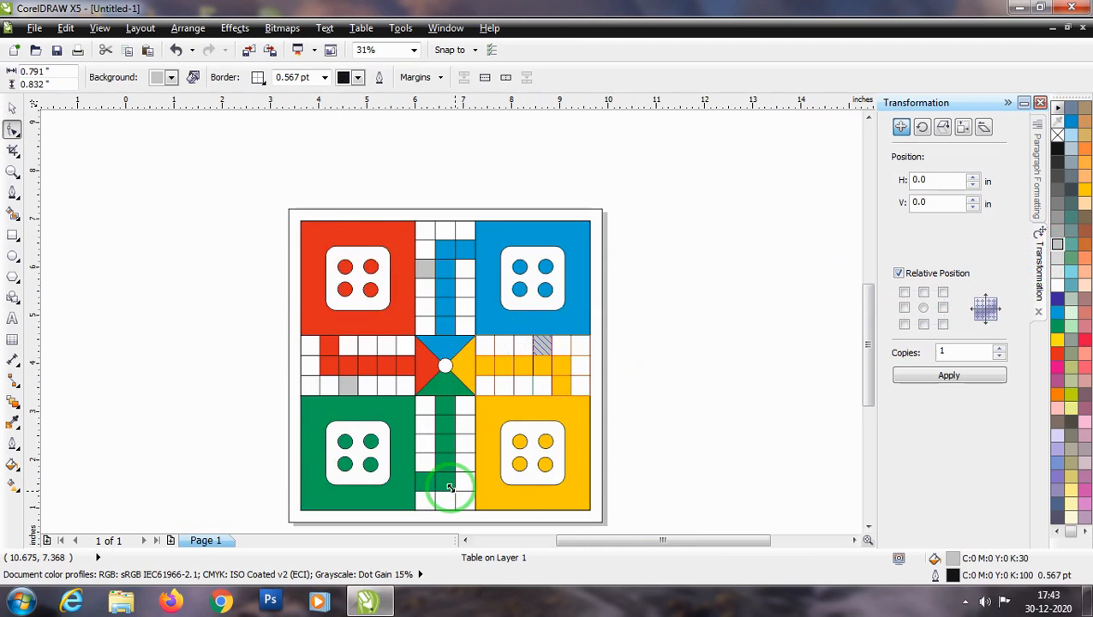
Step: Fill the bottom arm's right-column cell, third from the outer edge, with 30% black
{"action": "scroll", "coordinate": [440, 501], "scroll_direction": "up", "scroll_amount": 3}
{"action": "left_click", "coordinate": [478, 438]}
{"action": "left_click", "coordinate": [1058, 245]}
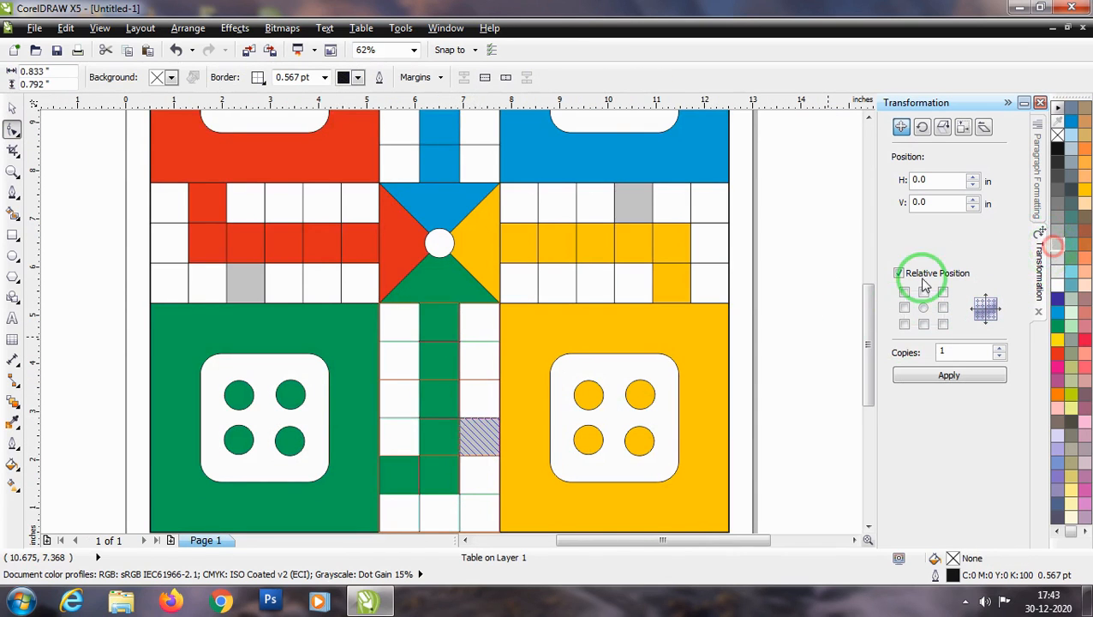
{"action": "scroll", "coordinate": [479, 349], "scroll_direction": "down", "scroll_amount": 2}
{"action": "left_click", "coordinate": [15, 110]}
{"action": "left_click", "coordinate": [209, 238]}
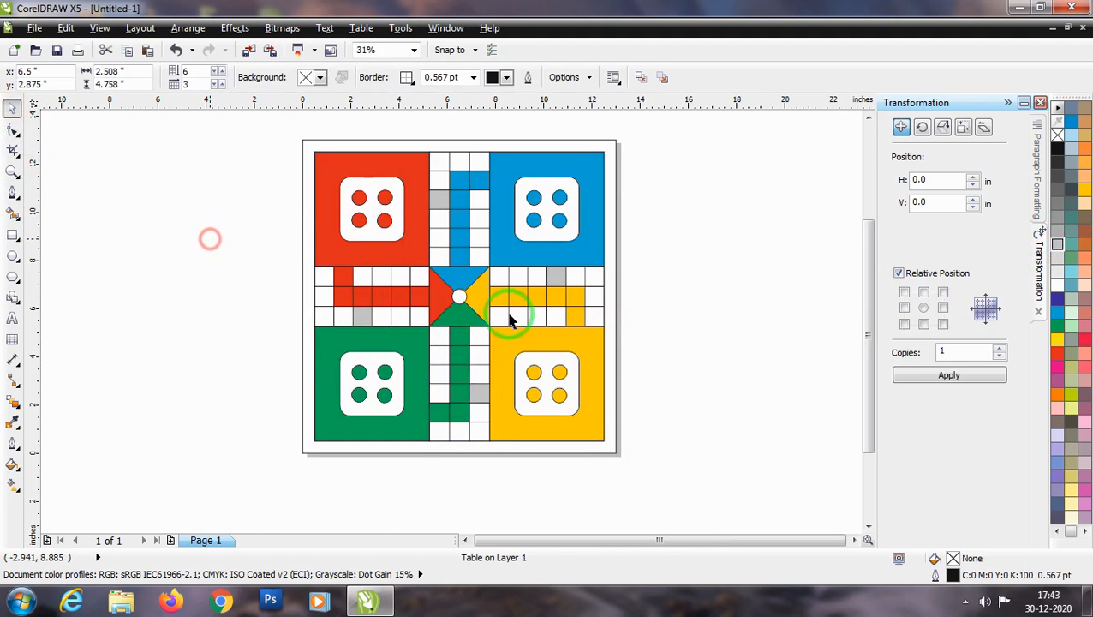
Step: Draw a five-sided polygon about 1.77 inches in size on the empty area left of the board
{"action": "left_click", "coordinate": [12, 276]}
{"action": "left_click", "coordinate": [412, 73]}
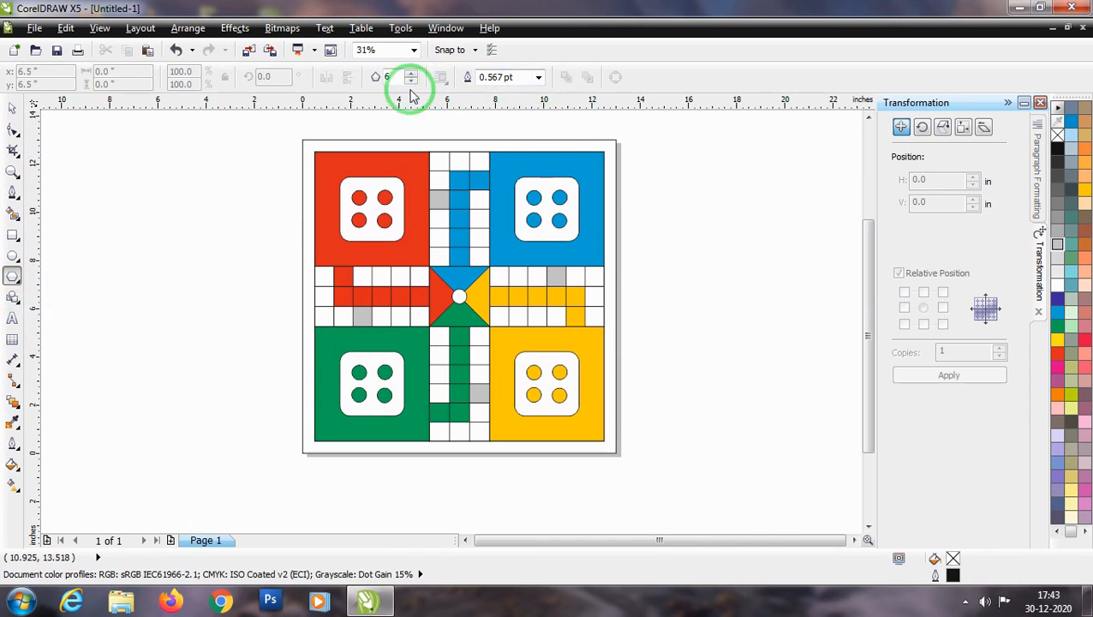
{"action": "left_click_drag", "start_coordinate": [399, 77], "coordinate": [375, 78]}
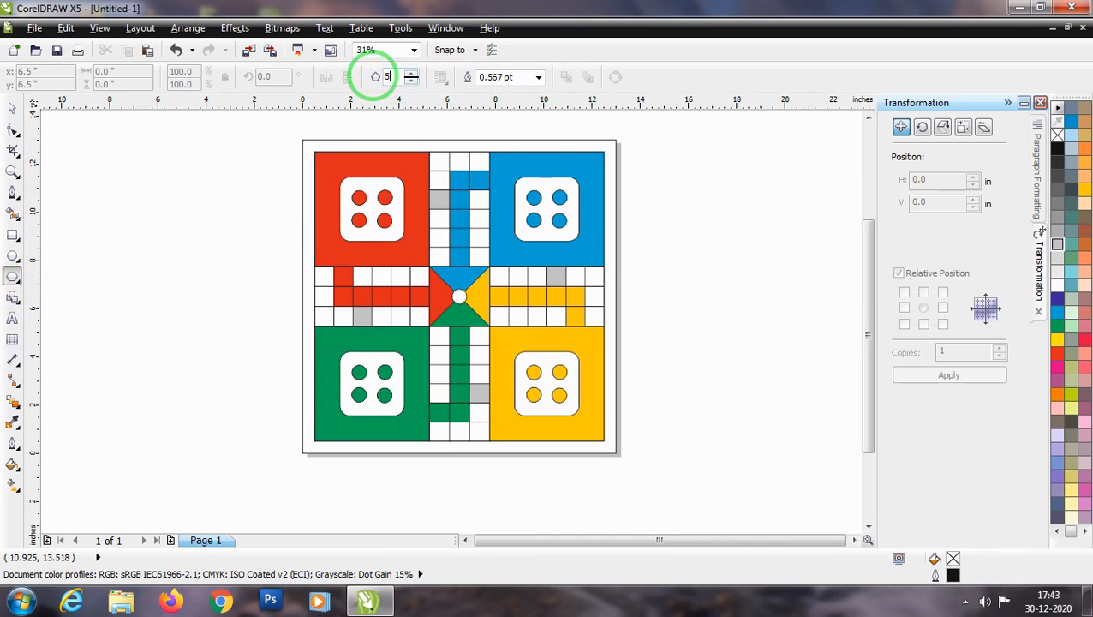
{"action": "left_click_drag", "start_coordinate": [183, 220], "coordinate": [203, 242]}
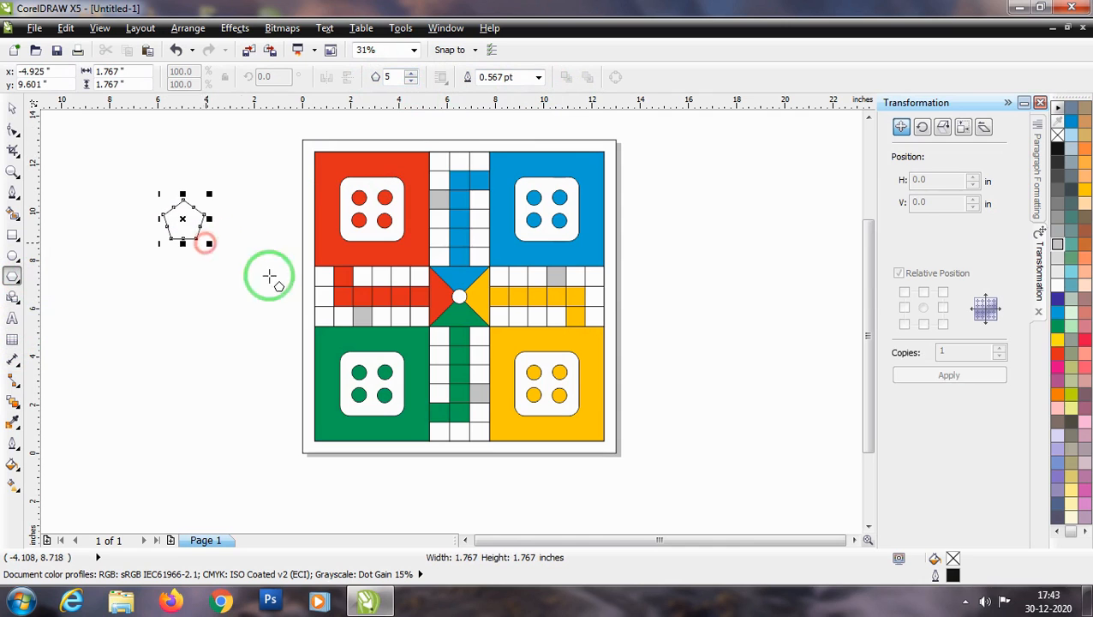
Step: Reshape the pentagon into a five-pointed star about 1.36 by 1.29 inches by pulling its top corner node inward
{"action": "left_click", "coordinate": [12, 131]}
{"action": "scroll", "coordinate": [184, 227], "scroll_direction": "up", "scroll_amount": 2}
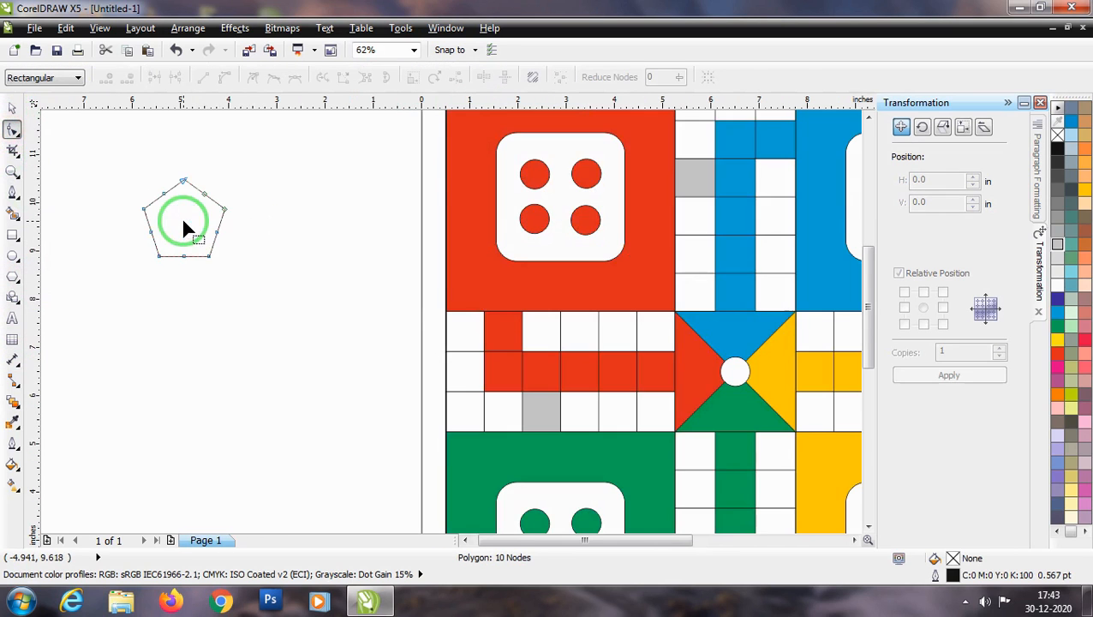
{"action": "left_click_drag", "start_coordinate": [185, 183], "coordinate": [182, 206]}
{"action": "key", "text": "space"}
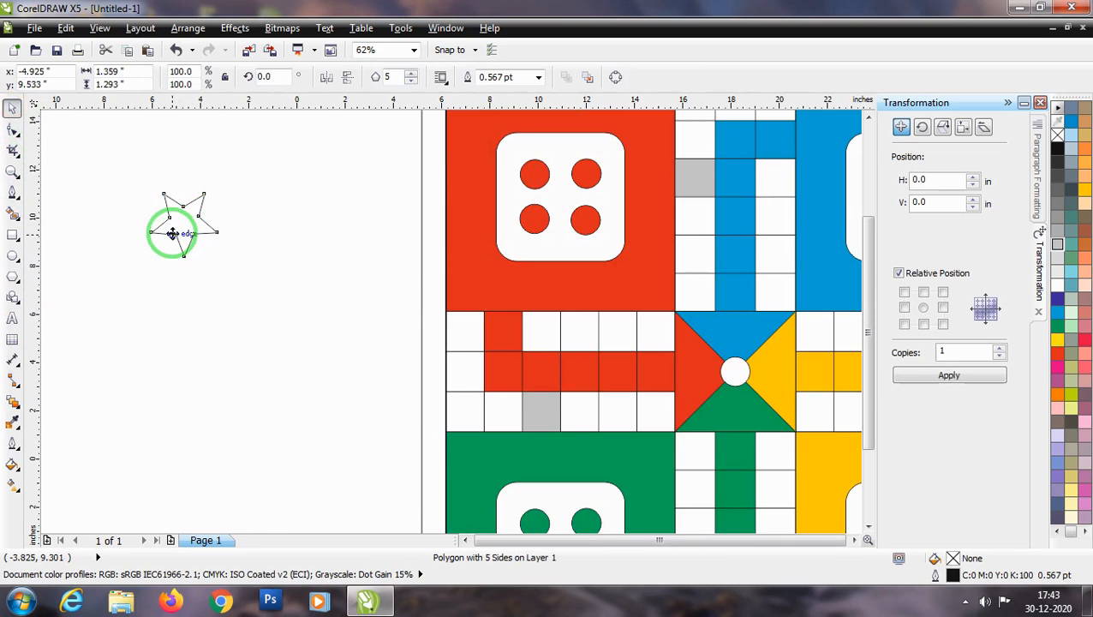
Step: Fill the star with white and place a copy of it near the red top-row cell of the left arm
{"action": "scroll", "coordinate": [176, 231], "scroll_direction": "down", "scroll_amount": 2}
{"action": "left_click", "coordinate": [1059, 287]}
{"action": "left_click_drag", "start_coordinate": [179, 224], "coordinate": [338, 285]}
Step: Scale the star copy to about 0.62 by 0.59 inch, centre it in the red cell and remove its outline
{"action": "scroll", "coordinate": [337, 285], "scroll_direction": "up", "scroll_amount": 3}
{"action": "left_click_drag", "start_coordinate": [399, 209], "coordinate": [369, 243]}
{"action": "scroll", "coordinate": [317, 276], "scroll_direction": "up", "scroll_amount": 2}
{"action": "left_click_drag", "start_coordinate": [317, 276], "coordinate": [330, 254]}
{"action": "scroll", "coordinate": [342, 244], "scroll_direction": "down", "scroll_amount": 4}
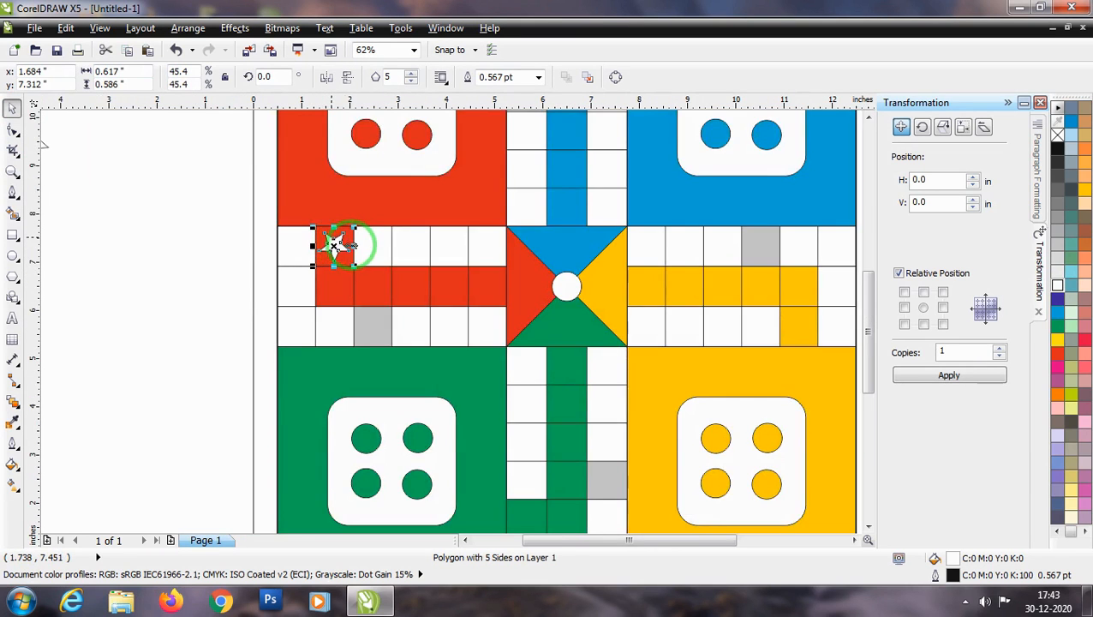
{"action": "right_click", "coordinate": [1059, 136]}
Step: Copy the small white star into the left arm's grey cell and into the bottom arm's green left-column cell and grey cell
{"action": "left_click_drag", "start_coordinate": [335, 246], "coordinate": [371, 327]}
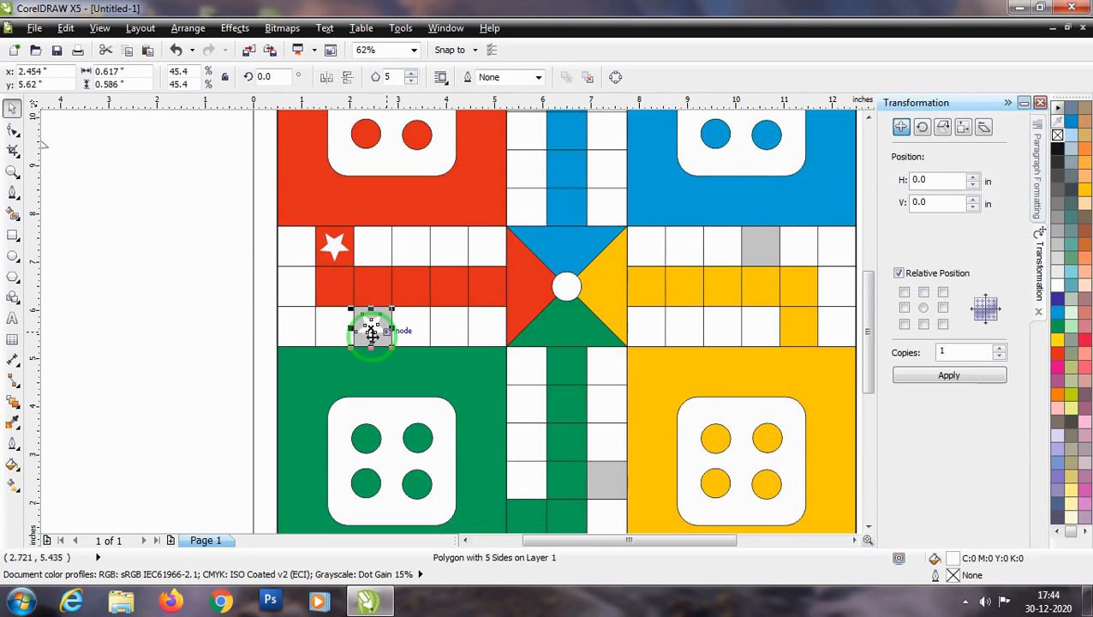
{"action": "scroll", "coordinate": [372, 334], "scroll_direction": "up", "scroll_amount": 3}
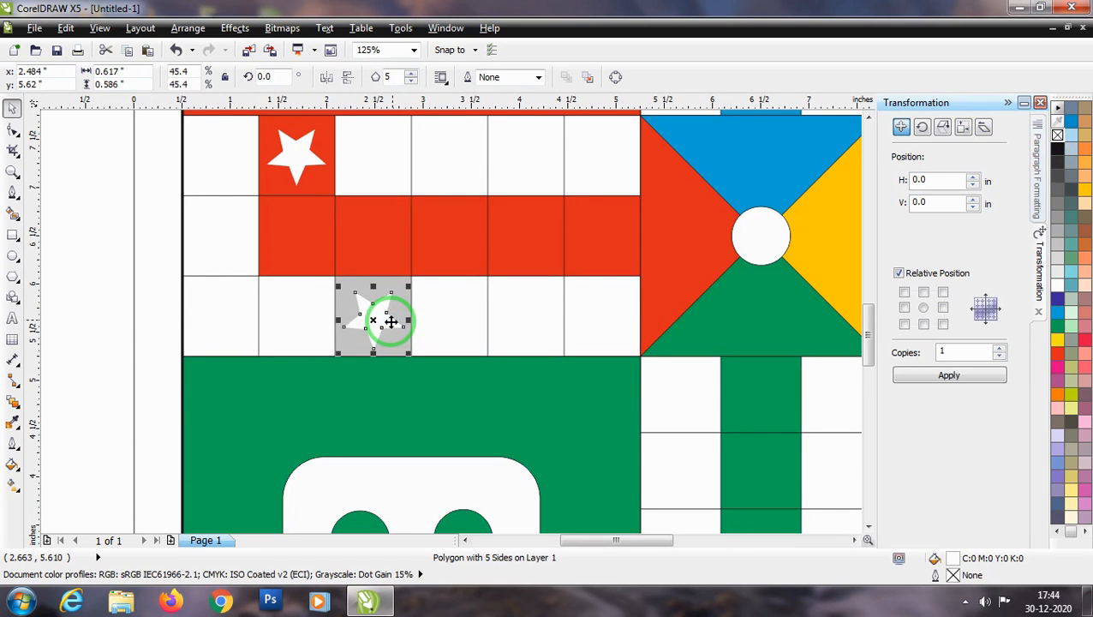
{"action": "scroll", "coordinate": [257, 283], "scroll_direction": "down", "scroll_amount": 3}
{"action": "scroll", "coordinate": [288, 288], "scroll_direction": "down", "scroll_amount": 3}
{"action": "scroll", "coordinate": [309, 320], "scroll_direction": "up", "scroll_amount": 3}
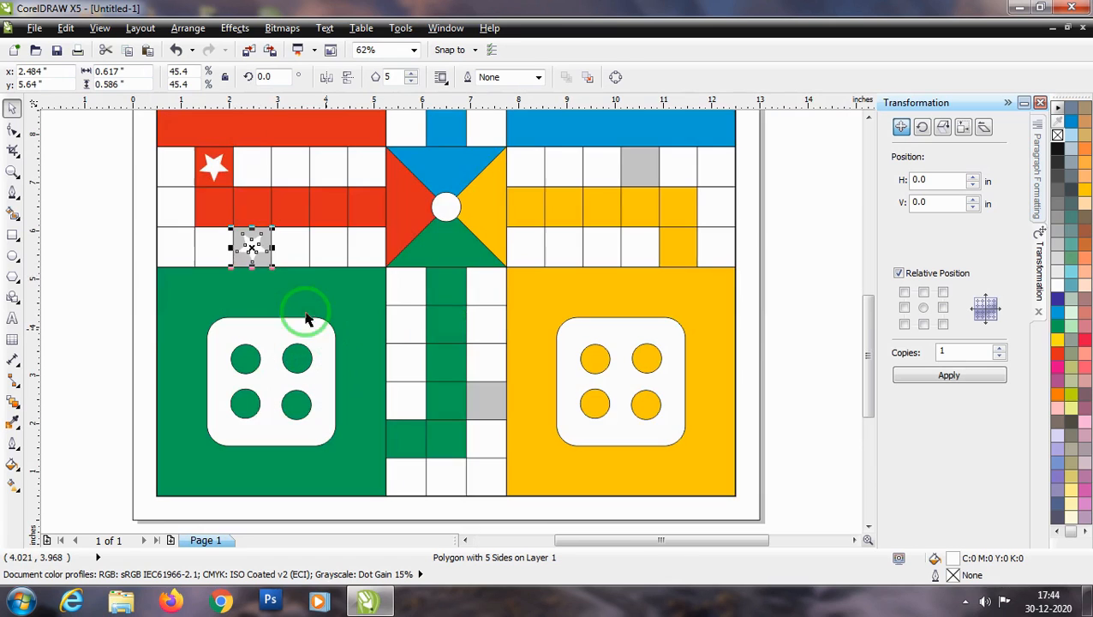
{"action": "left_click_drag", "start_coordinate": [254, 250], "coordinate": [404, 438]}
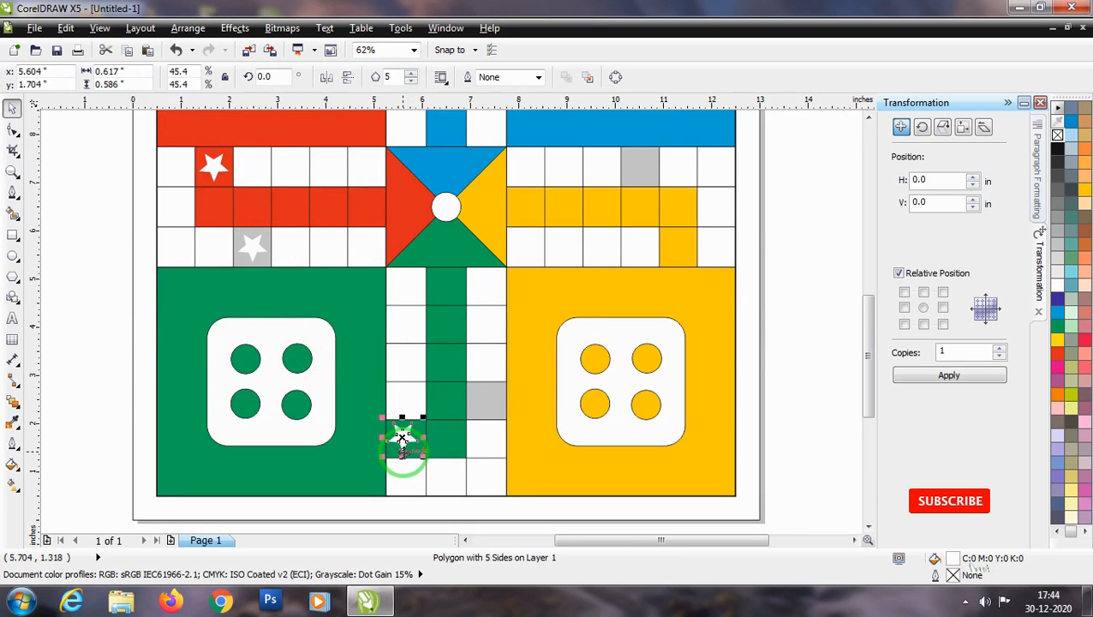
{"action": "left_click_drag", "start_coordinate": [409, 444], "coordinate": [485, 402]}
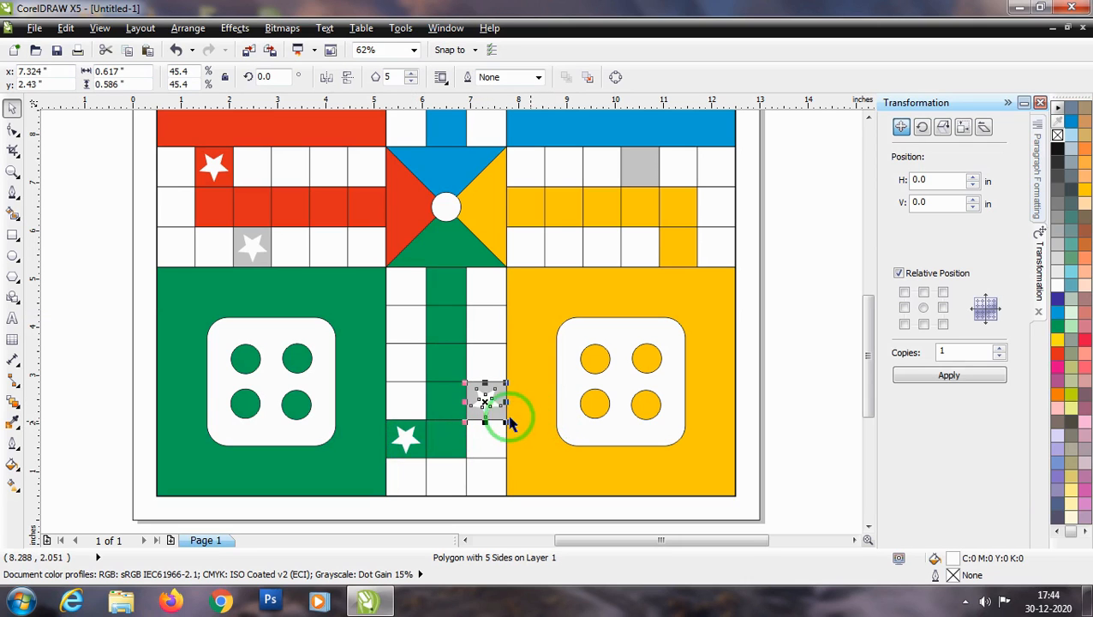
Step: Copy the white star into the right arm's yellow bottom-row cell and its grey top-row cell
{"action": "left_click_drag", "start_coordinate": [485, 401], "coordinate": [677, 247]}
{"action": "scroll", "coordinate": [677, 304], "scroll_direction": "down", "scroll_amount": 1}
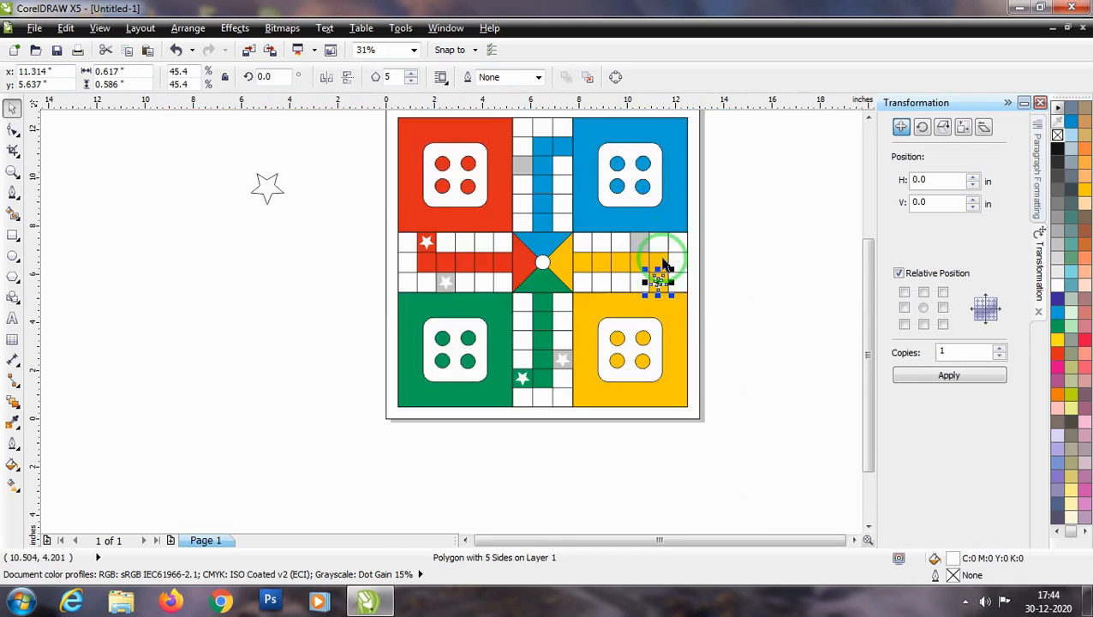
{"action": "scroll", "coordinate": [670, 255], "scroll_direction": "up", "scroll_amount": 1}
{"action": "left_click_drag", "start_coordinate": [649, 325], "coordinate": [610, 247]}
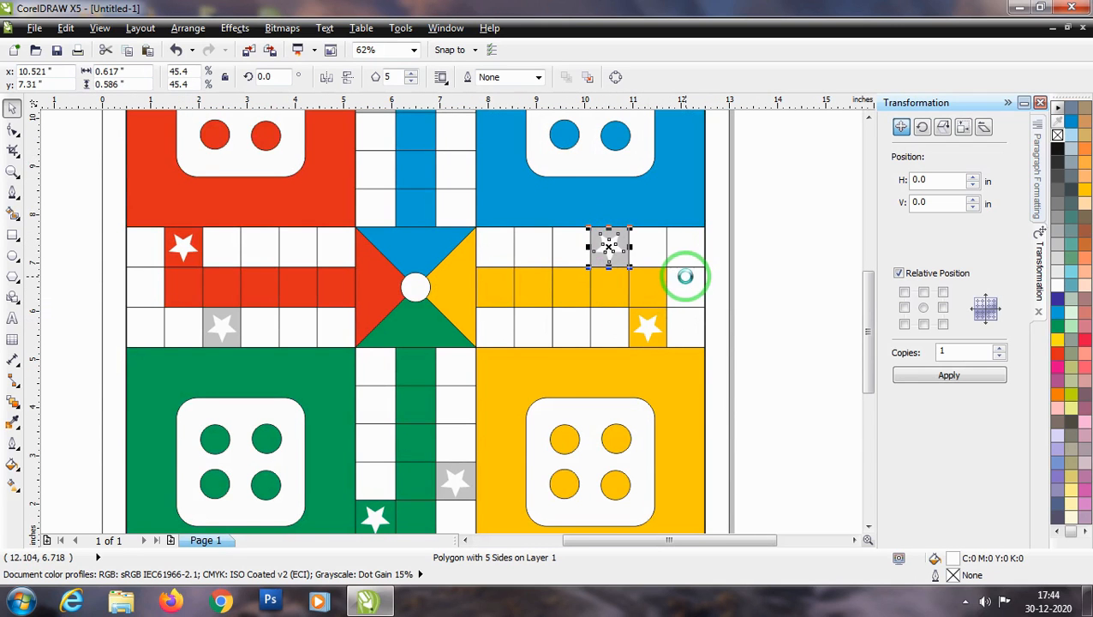
{"action": "scroll", "coordinate": [604, 312], "scroll_direction": "down", "scroll_amount": 1}
{"action": "left_click", "coordinate": [720, 290]}
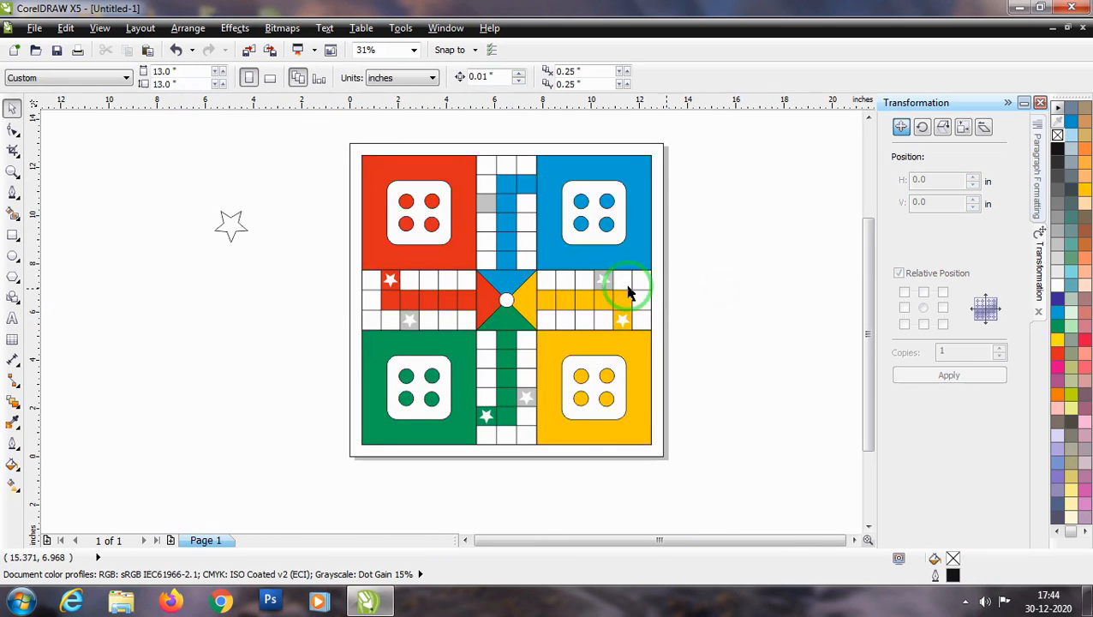
Step: Copy the white star into the top arm's grey left-column cell and its blue right-column cell
{"action": "left_click", "coordinate": [606, 283]}
{"action": "scroll", "coordinate": [604, 281], "scroll_direction": "up", "scroll_amount": 1}
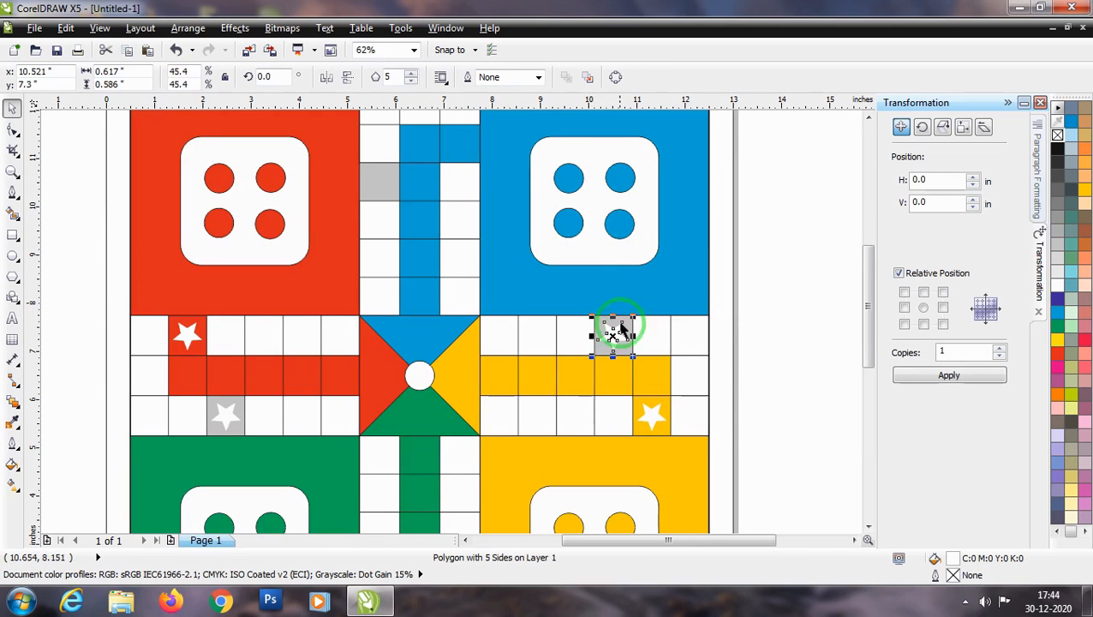
{"action": "left_click_drag", "start_coordinate": [612, 334], "coordinate": [378, 183]}
{"action": "left_click_drag", "start_coordinate": [464, 151], "coordinate": [503, 163]}
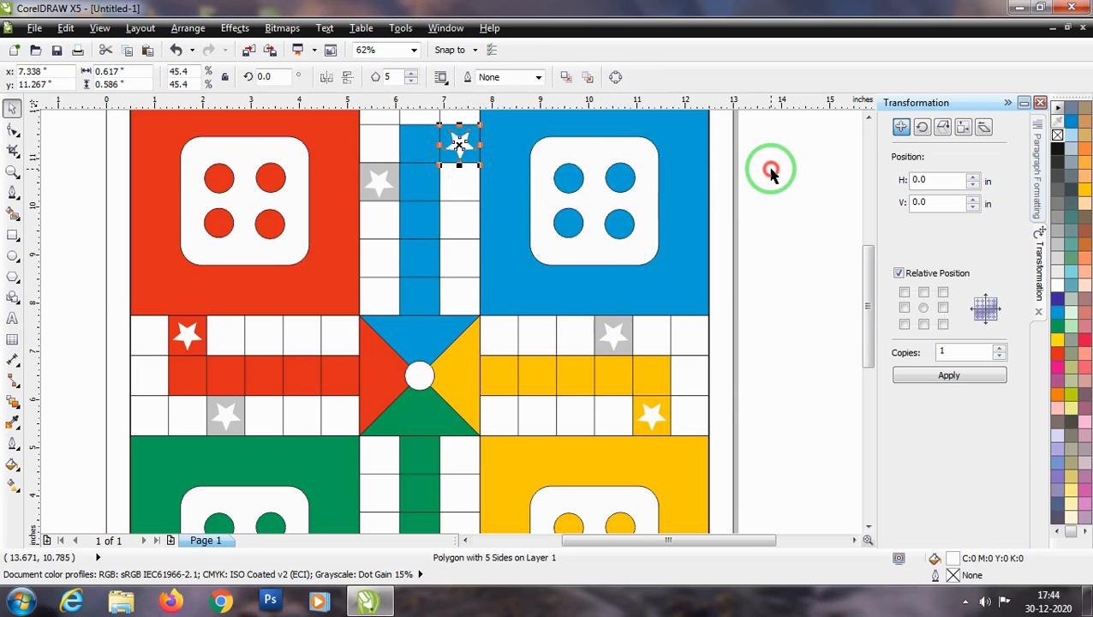
{"action": "left_click", "coordinate": [771, 165]}
Step: Delete the spare large star left of the page
{"action": "scroll", "coordinate": [576, 212], "scroll_direction": "down", "scroll_amount": 1}
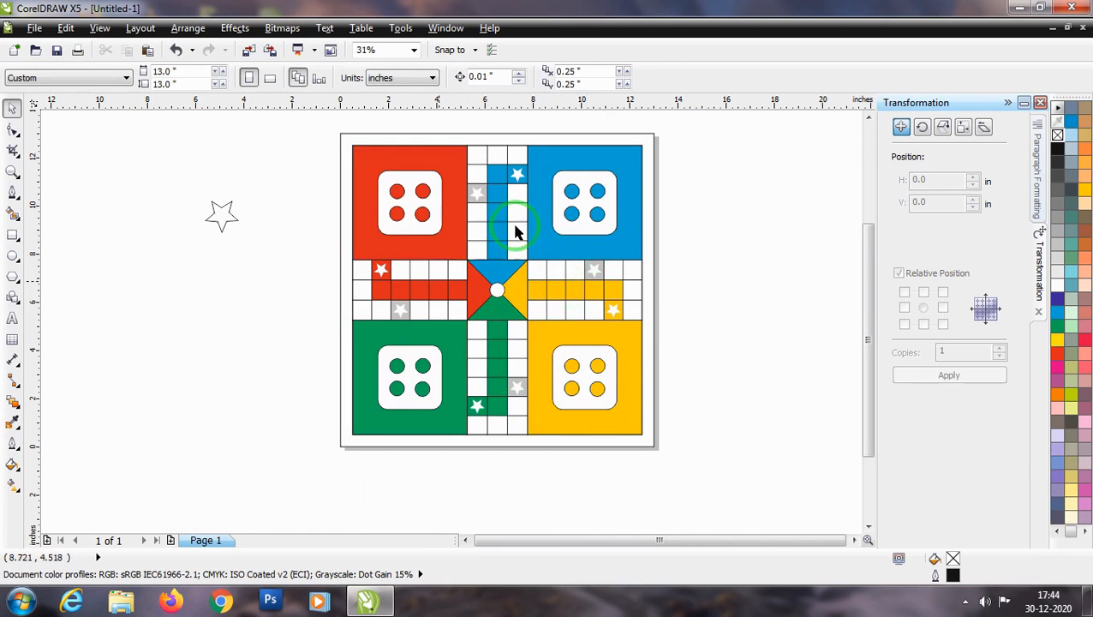
{"action": "left_click", "coordinate": [220, 215]}
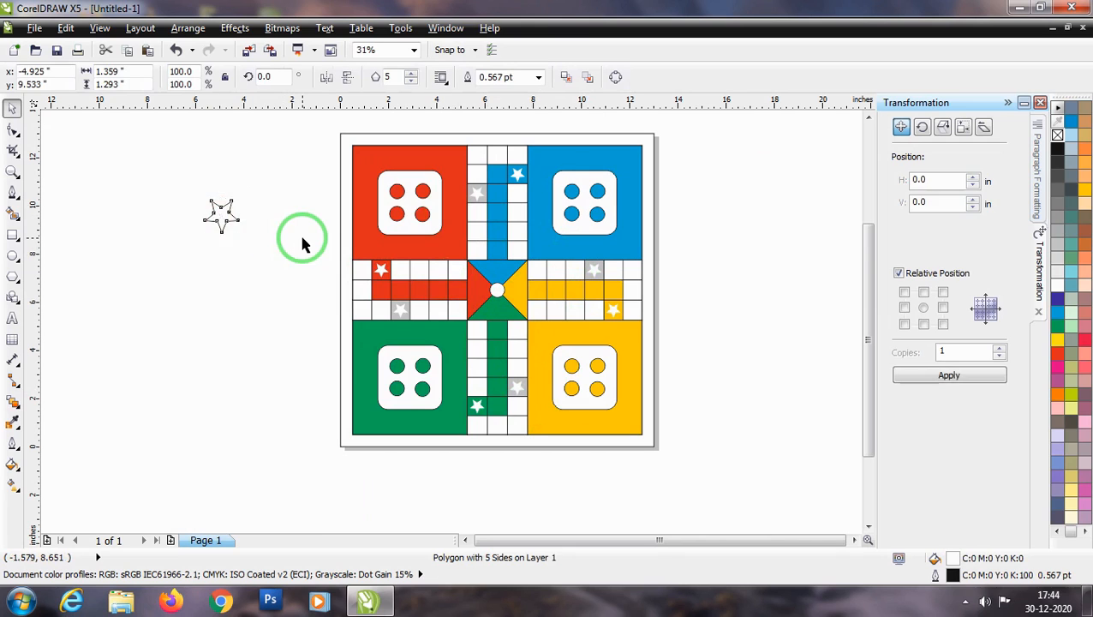
{"action": "left_click", "coordinate": [301, 242]}
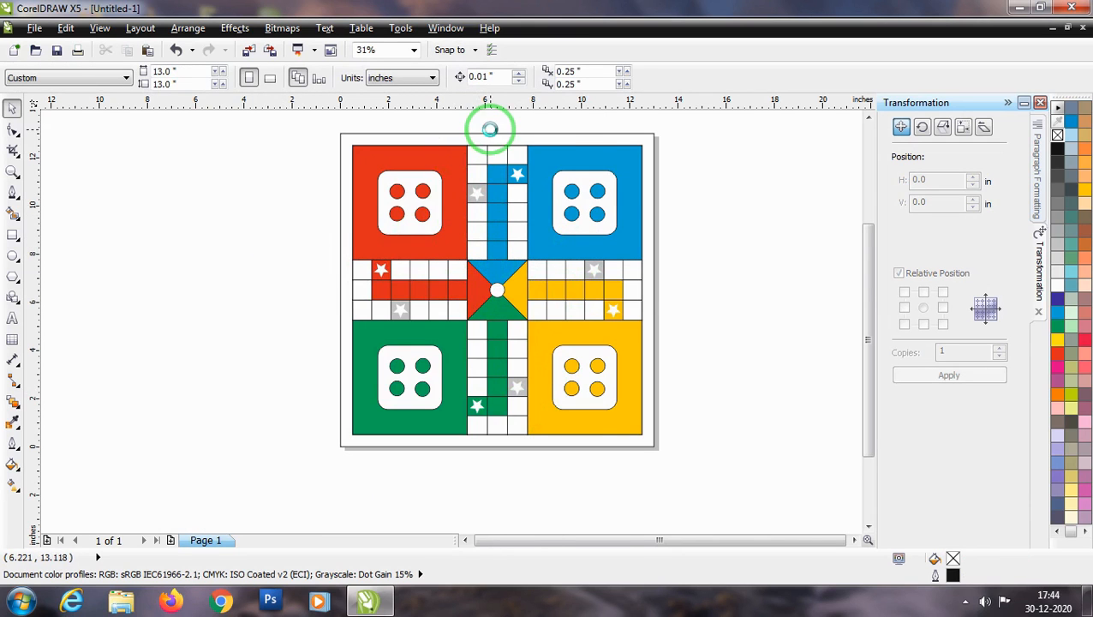
Step: Set the outline width of the 13-inch outer frame square to 3.0 pt
{"action": "scroll", "coordinate": [490, 129], "scroll_direction": "up", "scroll_amount": 1}
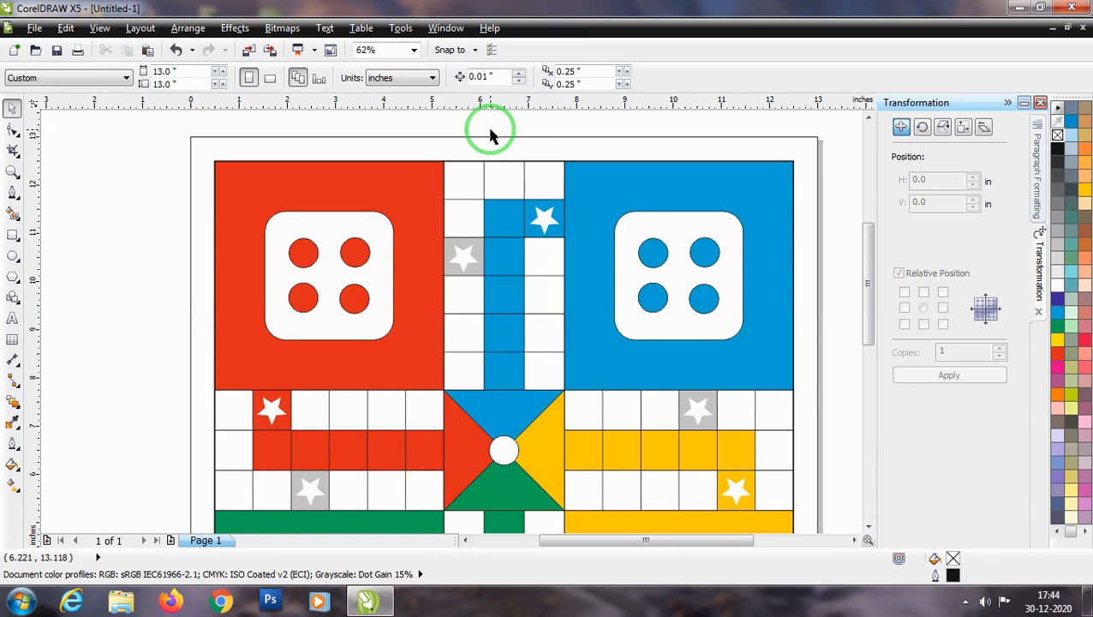
{"action": "left_click", "coordinate": [298, 142]}
{"action": "left_click", "coordinate": [746, 77]}
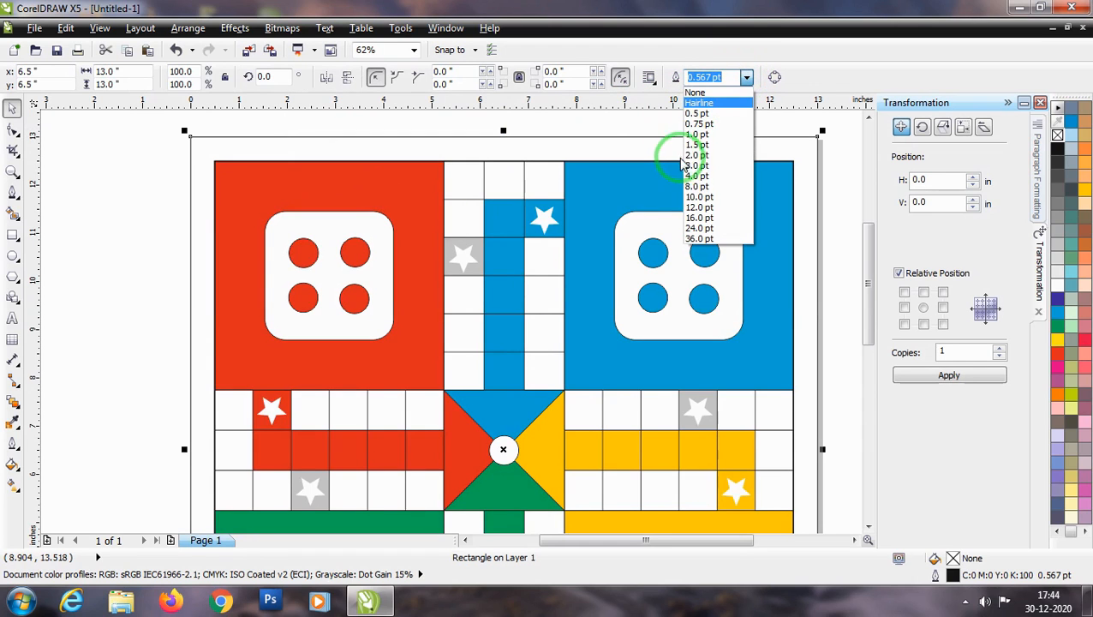
{"action": "left_click", "coordinate": [692, 165]}
{"action": "left_click", "coordinate": [121, 199]}
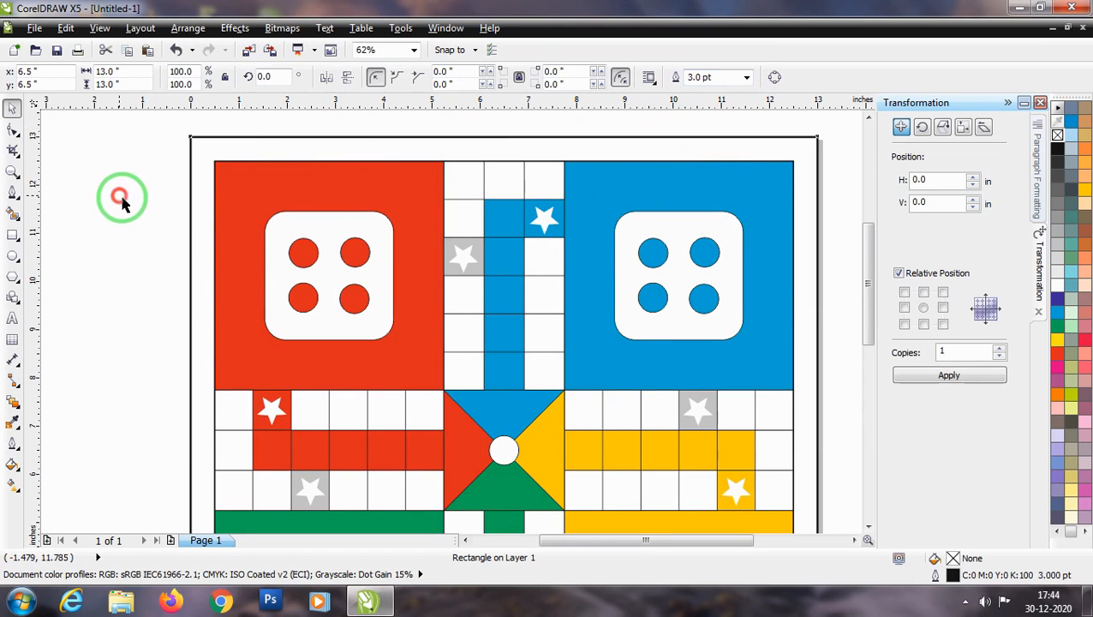
{"action": "scroll", "coordinate": [232, 226], "scroll_direction": "down", "scroll_amount": 1}
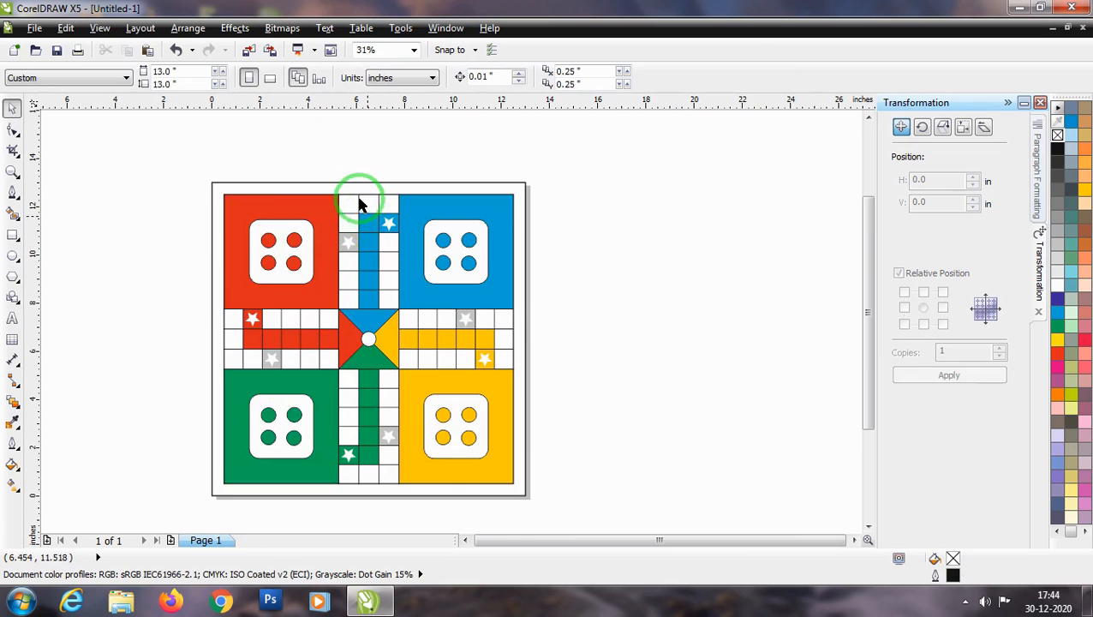
Step: Draw a circle about 0.38 inch in diameter above the board and fill it with black
{"action": "scroll", "coordinate": [359, 204], "scroll_direction": "up", "scroll_amount": 1}
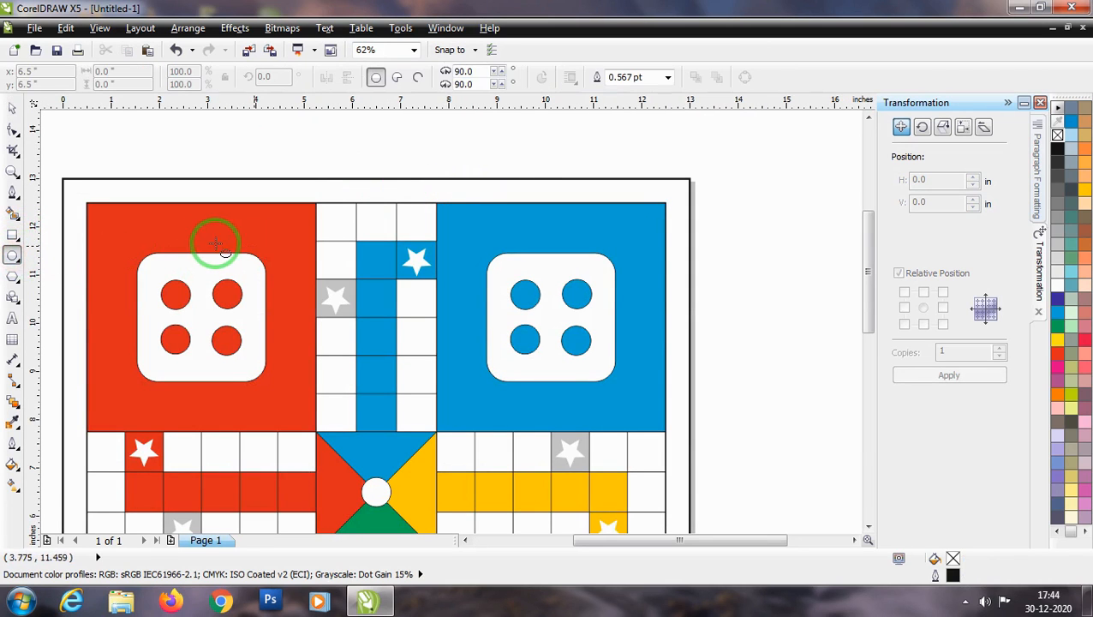
{"action": "left_click_drag", "start_coordinate": [413, 135], "coordinate": [429, 153]}
{"action": "left_click", "coordinate": [12, 107]}
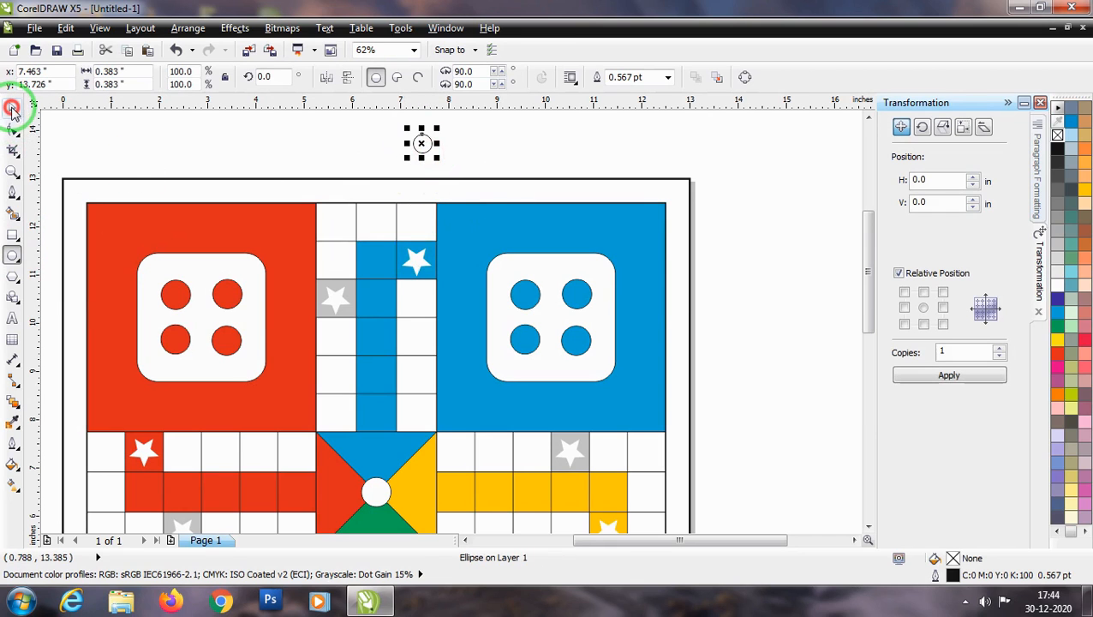
{"action": "left_click", "coordinate": [1057, 153]}
Step: Move the black circle into the frame's upper-right corner and place a copy in its upper-left corner
{"action": "left_click_drag", "start_coordinate": [424, 151], "coordinate": [667, 183]}
{"action": "scroll", "coordinate": [677, 193], "scroll_direction": "up", "scroll_amount": 3}
{"action": "scroll", "coordinate": [764, 222], "scroll_direction": "down", "scroll_amount": 3}
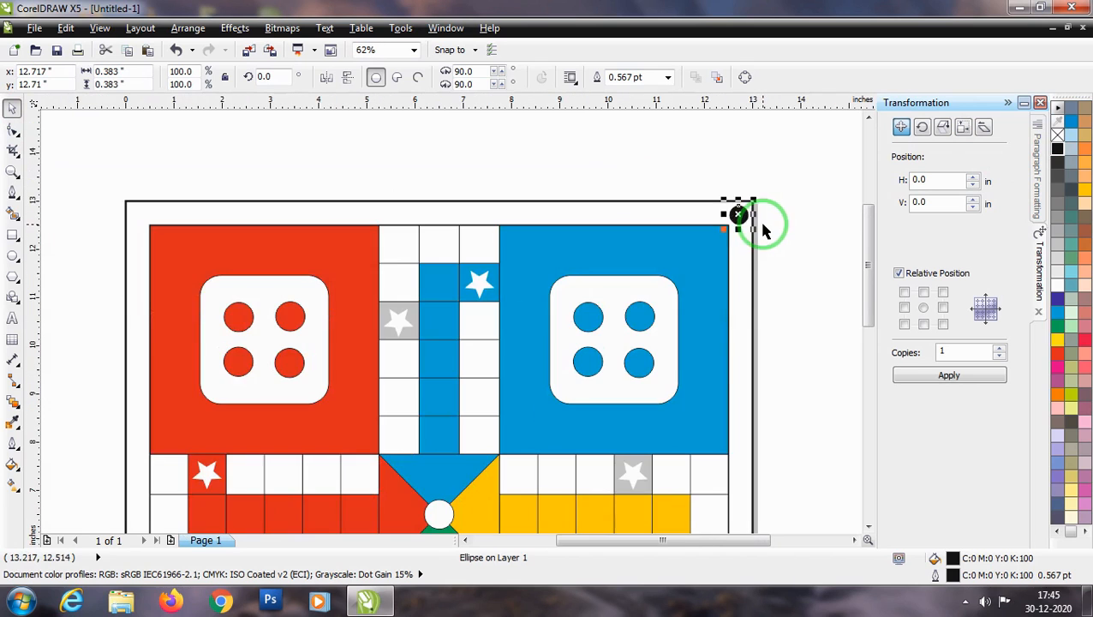
{"action": "left_click_drag", "start_coordinate": [737, 212], "coordinate": [140, 214]}
{"action": "left_click", "coordinate": [217, 195]}
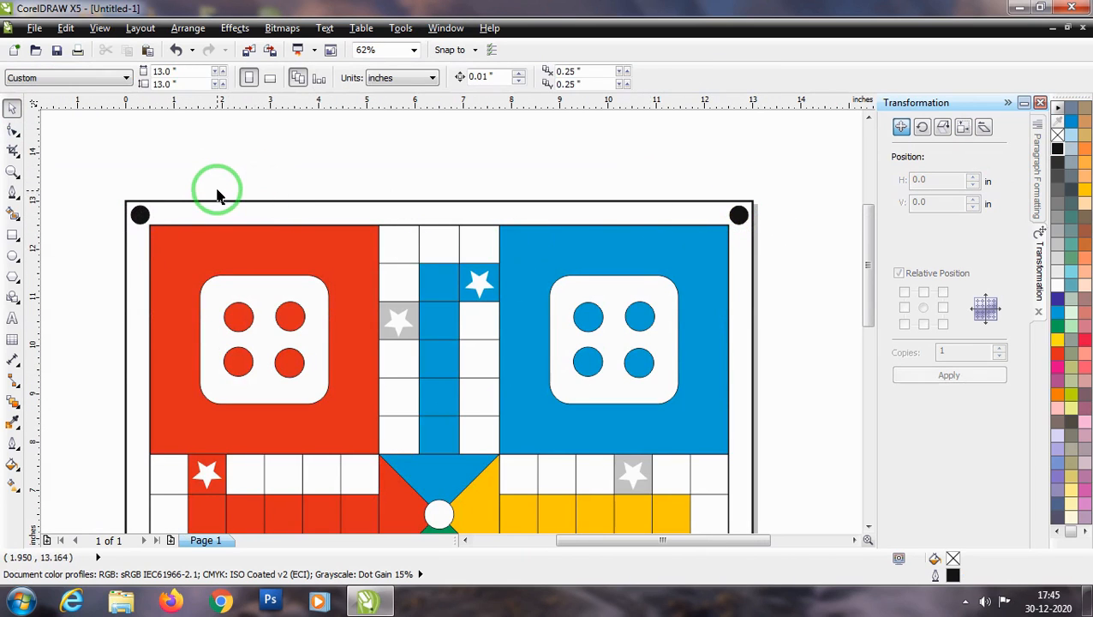
Step: Remove the black circle from the frame's upper-right corner and shrink the upper-left one to about 0.27 inch in diameter
{"action": "scroll", "coordinate": [216, 190], "scroll_direction": "down", "scroll_amount": 1}
{"action": "scroll", "coordinate": [178, 210], "scroll_direction": "up", "scroll_amount": 2}
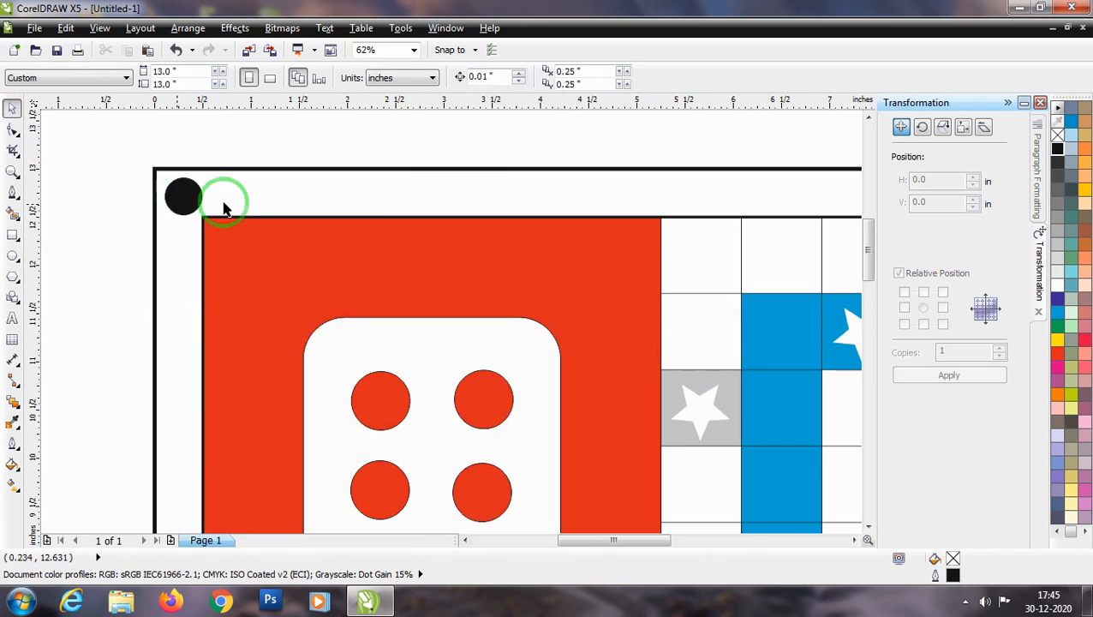
{"action": "scroll", "coordinate": [662, 214], "scroll_direction": "down", "scroll_amount": 2}
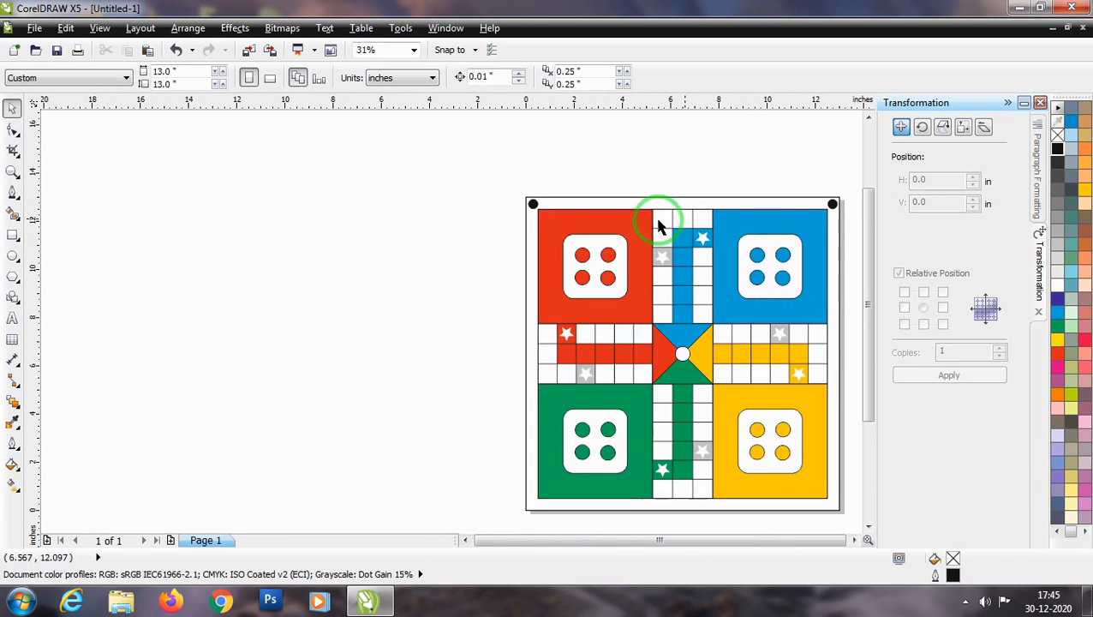
{"action": "left_click", "coordinate": [835, 206]}
{"action": "left_click_drag", "start_coordinate": [836, 208], "coordinate": [538, 210]}
{"action": "scroll", "coordinate": [536, 208], "scroll_direction": "up", "scroll_amount": 4}
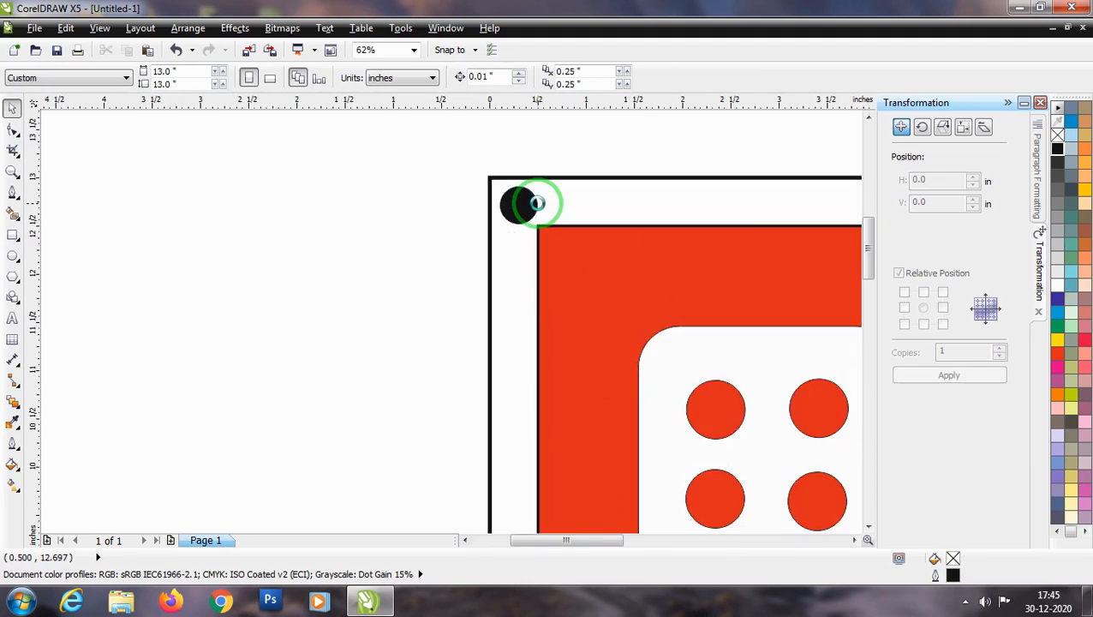
{"action": "left_click_drag", "start_coordinate": [542, 166], "coordinate": [532, 176]}
{"action": "scroll", "coordinate": [125, 224], "scroll_direction": "down", "scroll_amount": 1}
{"action": "left_click", "coordinate": [365, 156]}
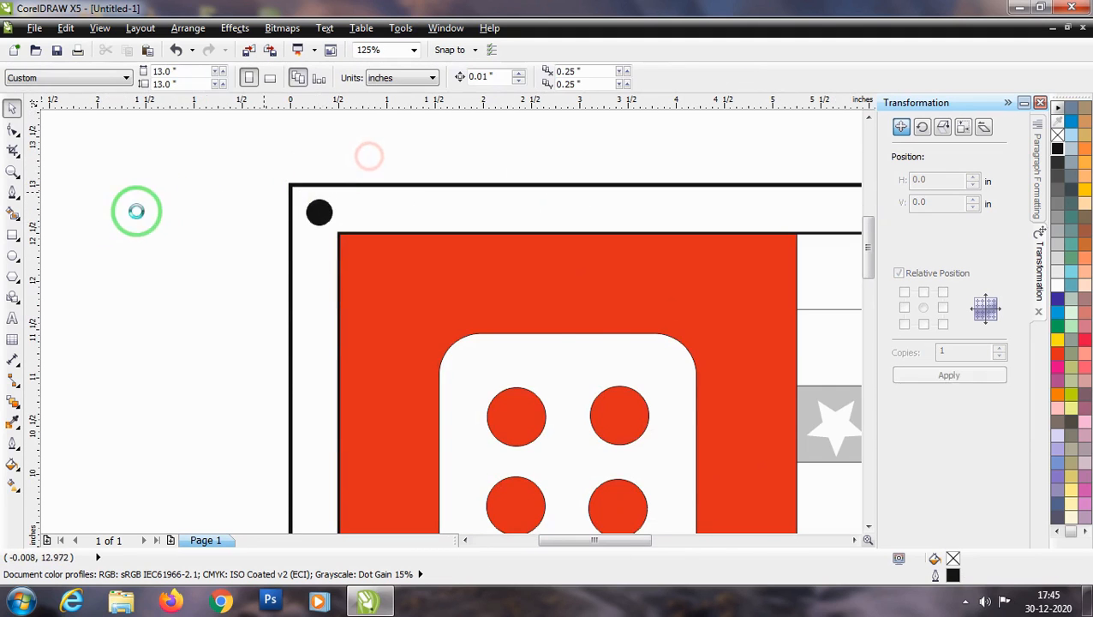
Step: Place a copy of the smaller black circle in the frame's upper-right corner
{"action": "scroll", "coordinate": [141, 218], "scroll_direction": "down", "scroll_amount": 2}
{"action": "left_click", "coordinate": [168, 220]}
{"action": "scroll", "coordinate": [171, 221], "scroll_direction": "up", "scroll_amount": 1}
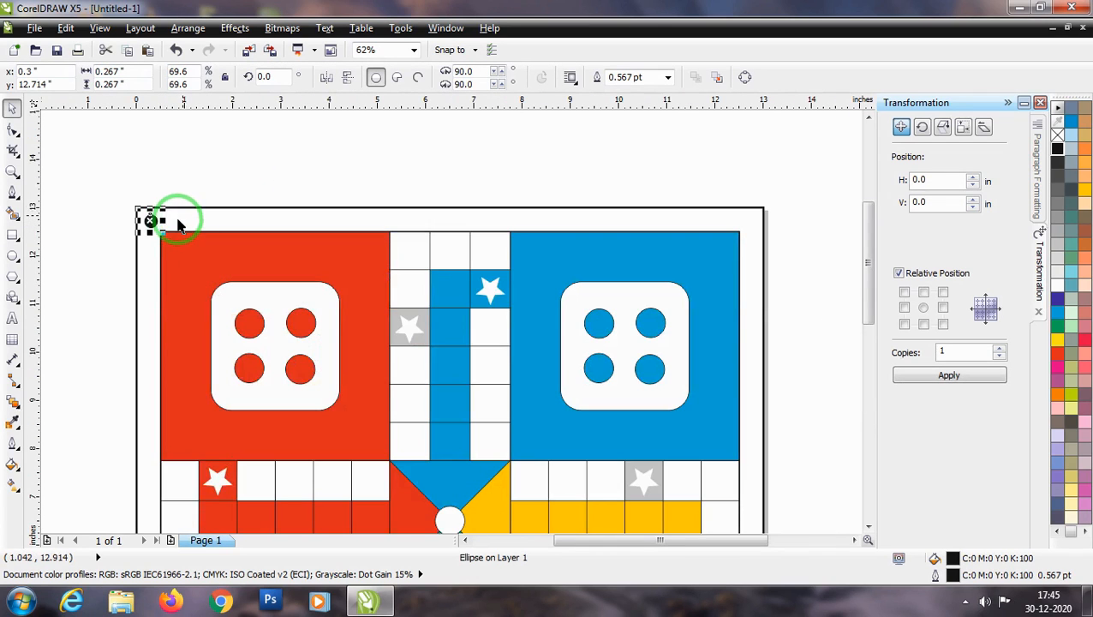
{"action": "left_click_drag", "start_coordinate": [151, 221], "coordinate": [754, 222]}
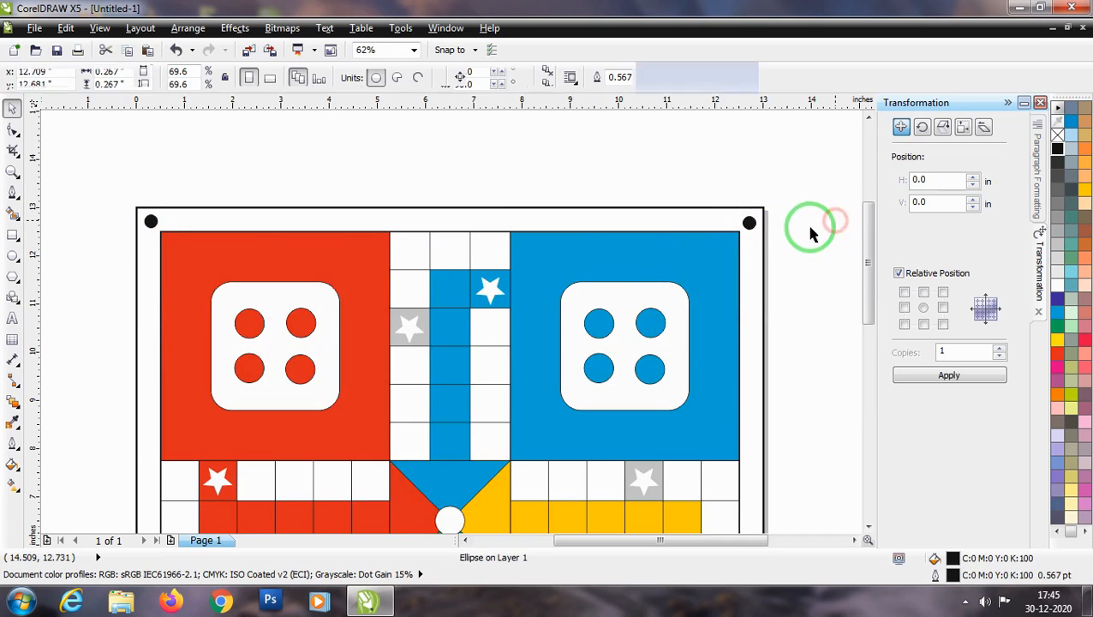
{"action": "left_click", "coordinate": [812, 231]}
Step: Copy the upper-right black circle into the frame's lower-right corner, centred between the frame and the board
{"action": "scroll", "coordinate": [626, 193], "scroll_direction": "down", "scroll_amount": 1}
{"action": "left_click", "coordinate": [688, 207]}
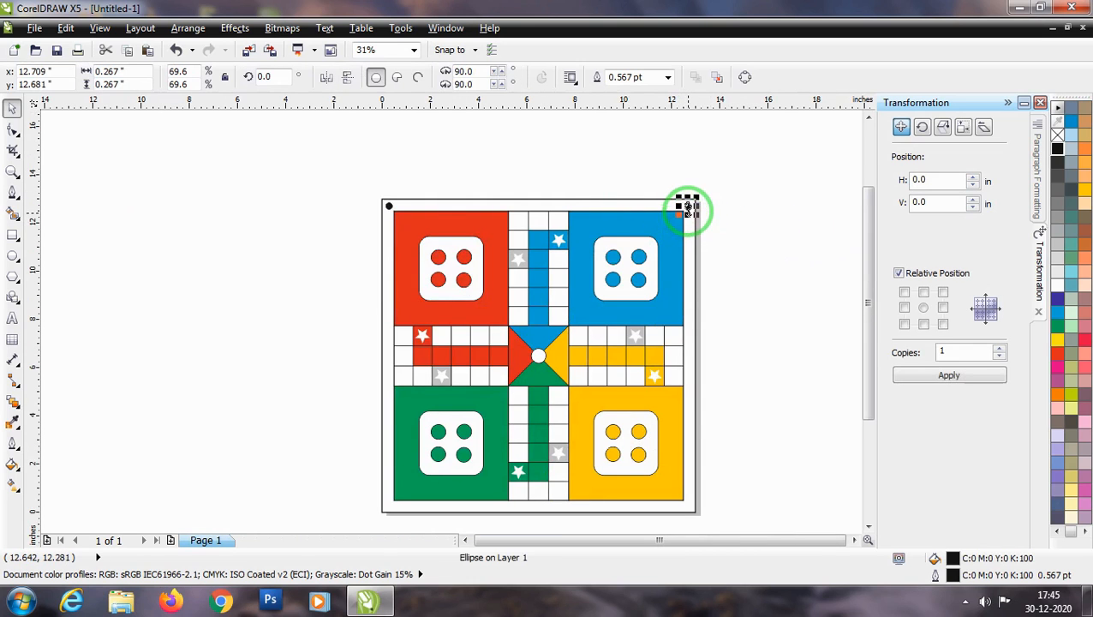
{"action": "left_click_drag", "start_coordinate": [688, 207], "coordinate": [720, 497]}
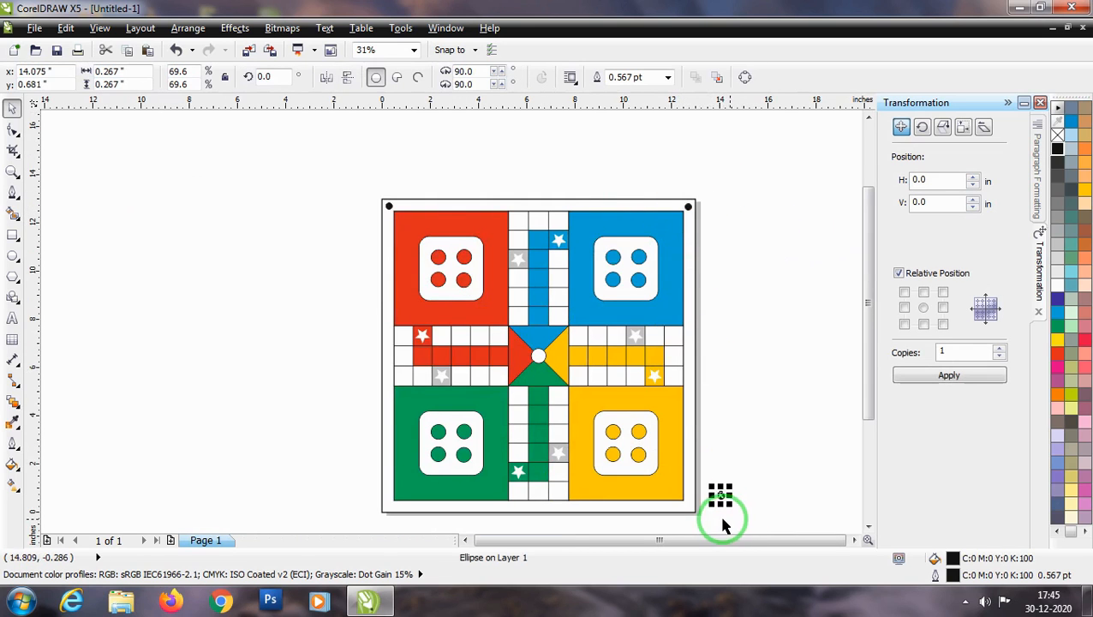
{"action": "scroll", "coordinate": [711, 525], "scroll_direction": "up", "scroll_amount": 2}
{"action": "left_click_drag", "start_coordinate": [766, 403], "coordinate": [625, 451]}
{"action": "scroll", "coordinate": [755, 443], "scroll_direction": "down", "scroll_amount": 2}
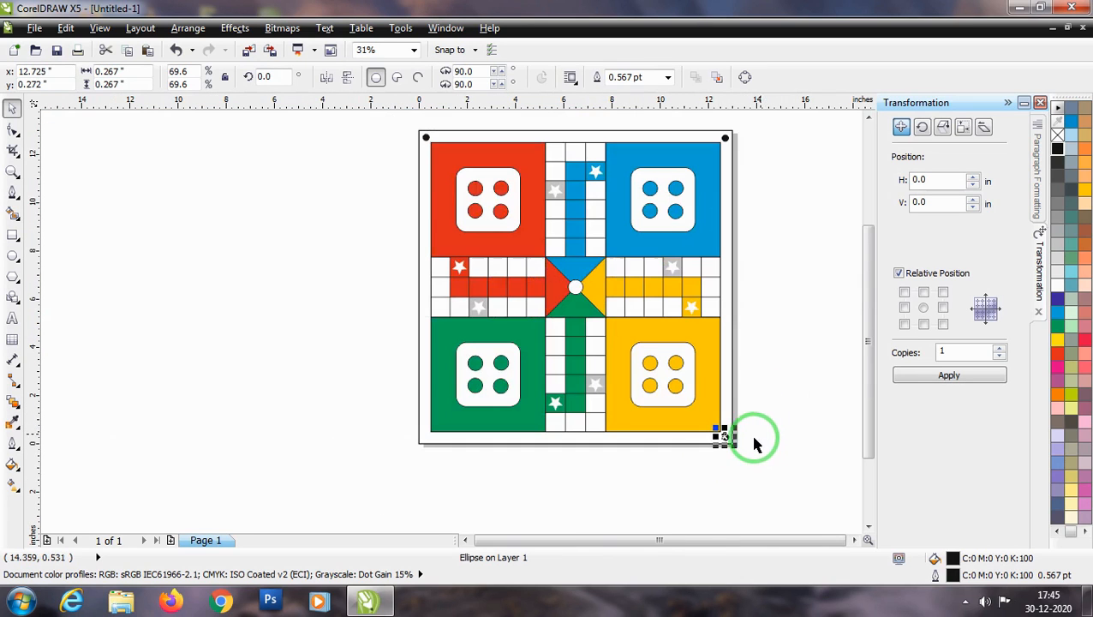
Step: Copy the lower-right black circle into the frame's lower-left corner, centred between the frame and the board
{"action": "left_click_drag", "start_coordinate": [726, 436], "coordinate": [425, 454]}
{"action": "scroll", "coordinate": [425, 454], "scroll_direction": "up", "scroll_amount": 2}
{"action": "left_click_drag", "start_coordinate": [498, 460], "coordinate": [429, 386]}
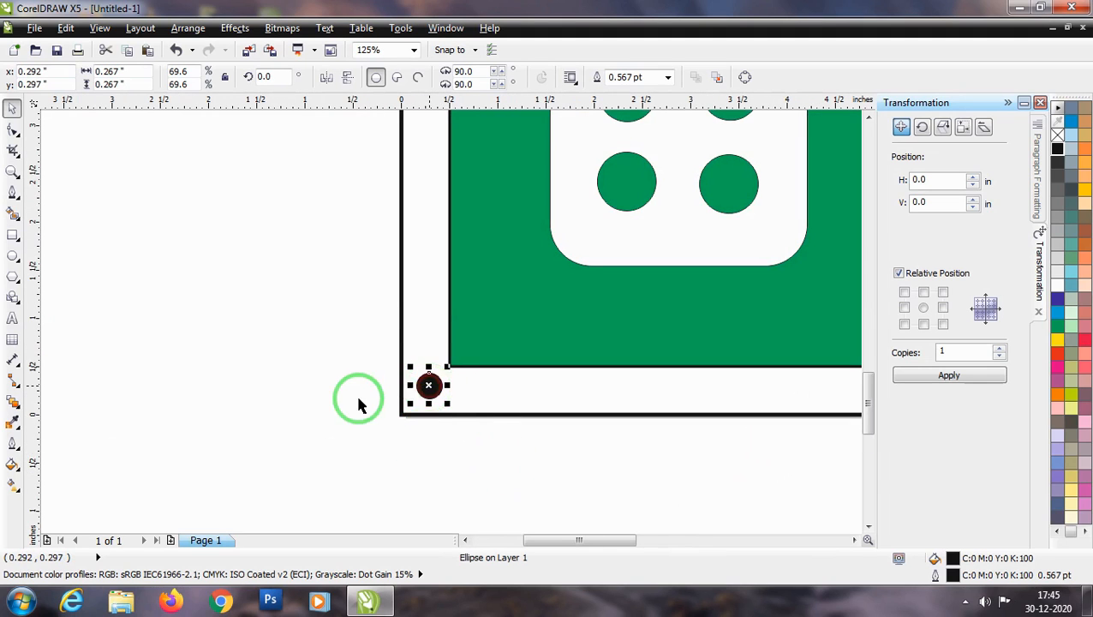
{"action": "scroll", "coordinate": [396, 419], "scroll_direction": "down", "scroll_amount": 2}
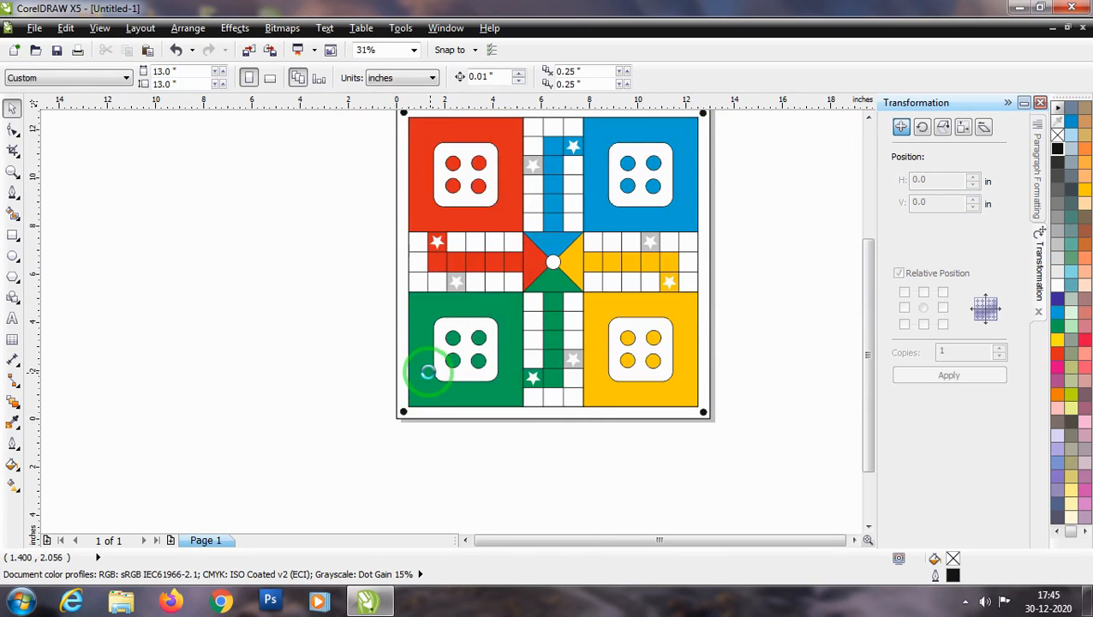
Step: Copy the upper-left corner circle to the frame's top border and position it just right of the middle
{"action": "scroll", "coordinate": [495, 236], "scroll_direction": "down", "scroll_amount": 1}
{"action": "scroll", "coordinate": [493, 245], "scroll_direction": "up", "scroll_amount": 2}
{"action": "left_click_drag", "start_coordinate": [191, 249], "coordinate": [476, 253]}
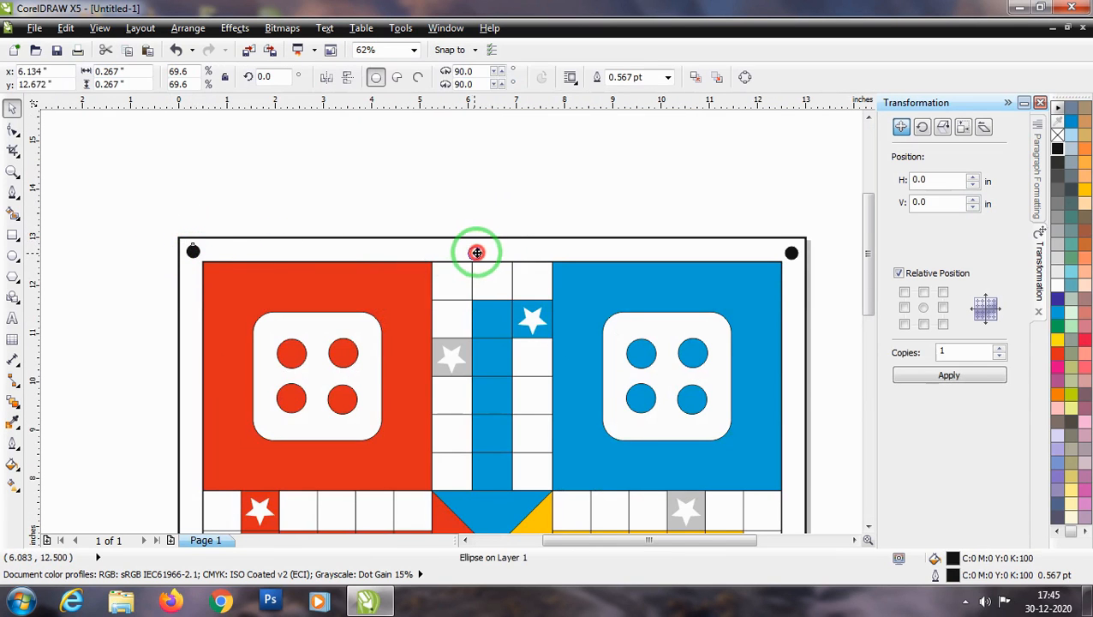
{"action": "left_click", "coordinate": [549, 207]}
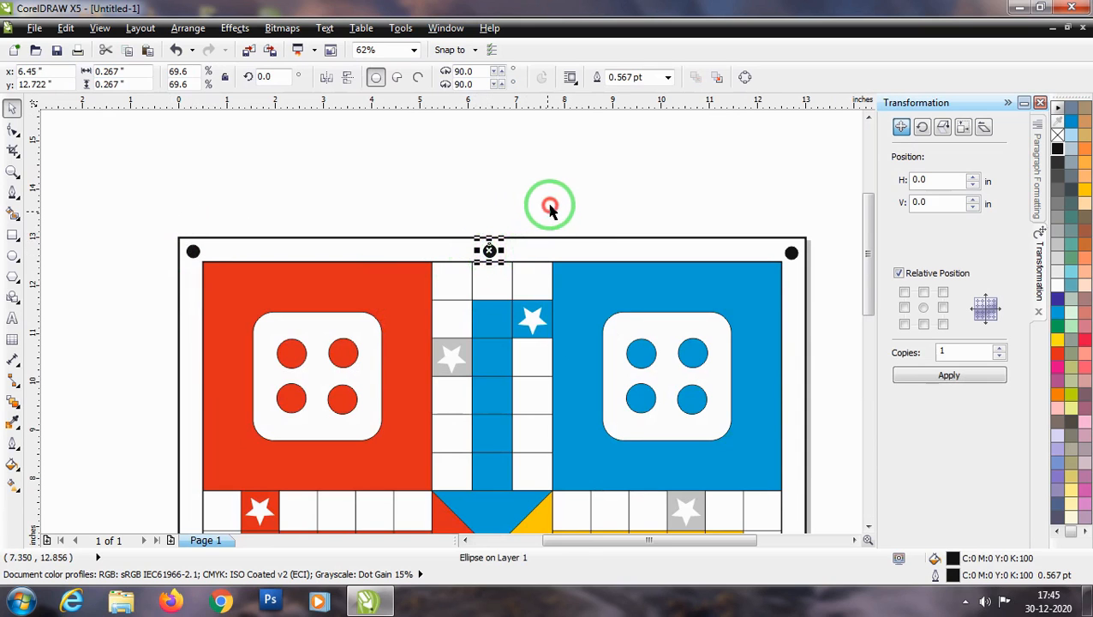
{"action": "scroll", "coordinate": [493, 250], "scroll_direction": "up", "scroll_amount": 1}
{"action": "left_click", "coordinate": [490, 250]}
{"action": "left_click", "coordinate": [484, 249]}
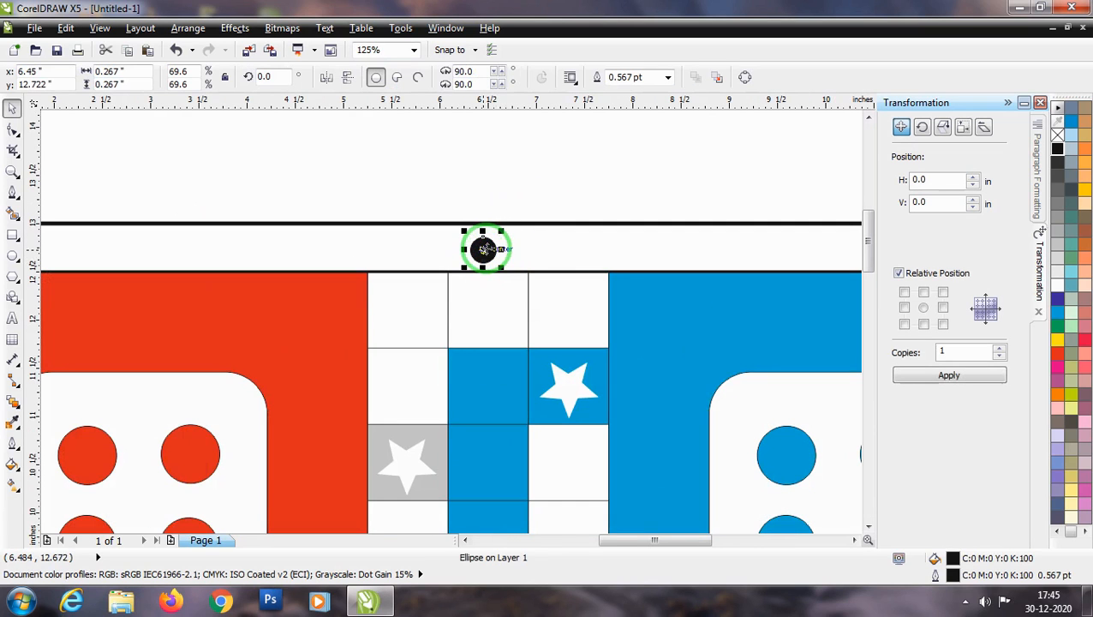
{"action": "left_click_drag", "start_coordinate": [524, 257], "coordinate": [526, 247]}
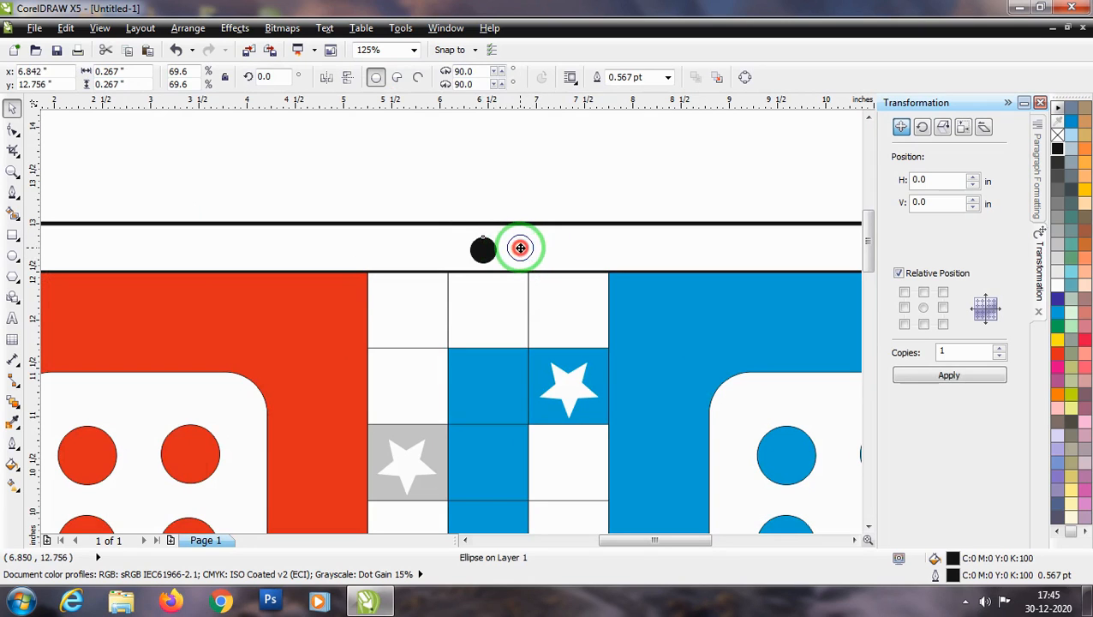
{"action": "right_click", "coordinate": [525, 250]}
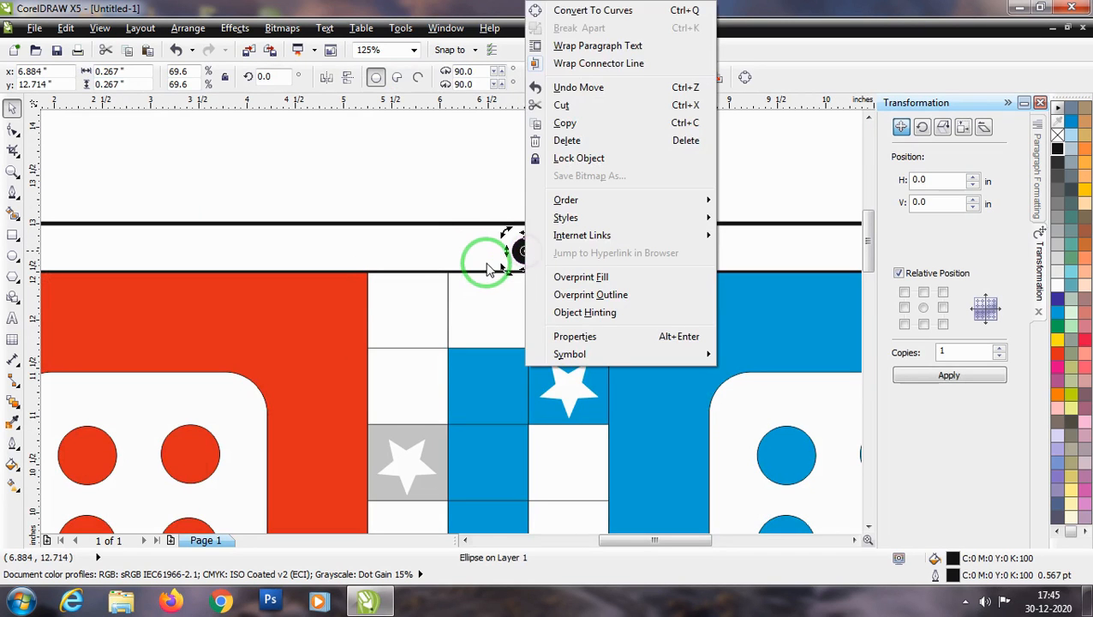
{"action": "left_click", "coordinate": [477, 268]}
Step: Copy the top border's middle circle to make a row of three black circles, and group them
{"action": "scroll", "coordinate": [517, 250], "scroll_direction": "up", "scroll_amount": 2}
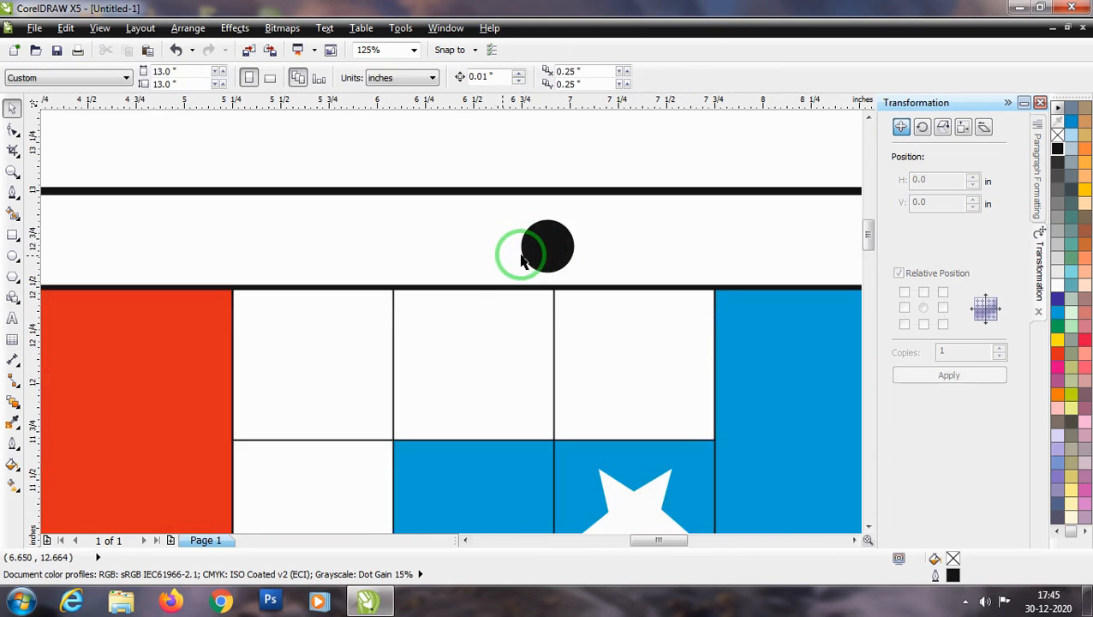
{"action": "left_click", "coordinate": [535, 268]}
{"action": "left_click_drag", "start_coordinate": [536, 268], "coordinate": [408, 251]}
{"action": "scroll", "coordinate": [443, 252], "scroll_direction": "down", "scroll_amount": 2}
{"action": "left_click_drag", "start_coordinate": [388, 202], "coordinate": [536, 291]}
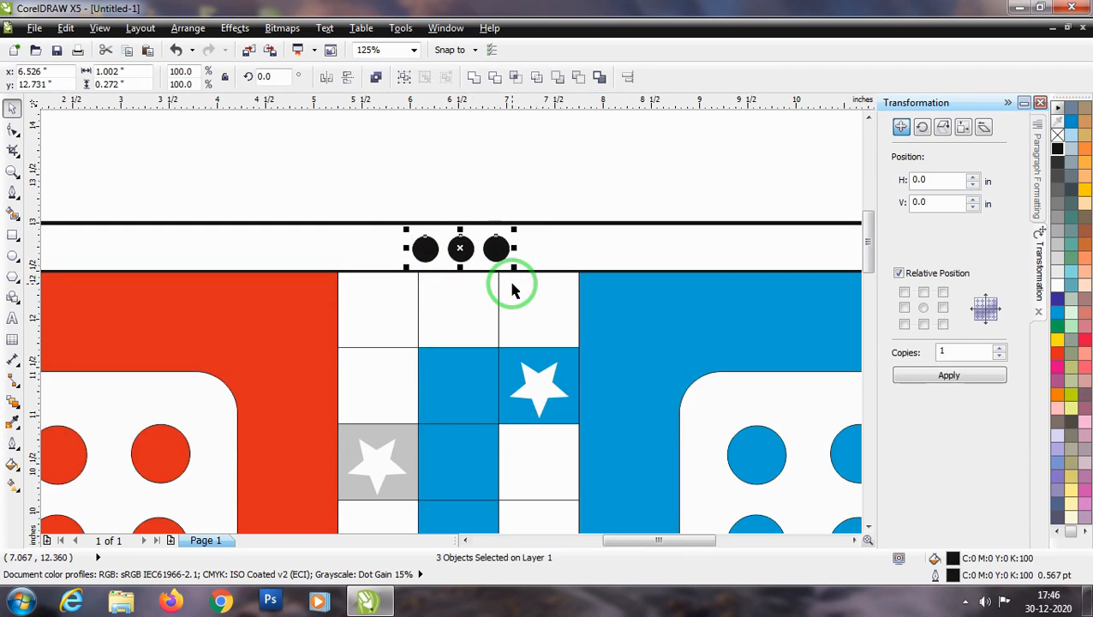
{"action": "key", "text": "ctrl+g"}
Step: Copy the three-circle group to the middle of the frame's bottom border and place another copy just outside the right edge
{"action": "scroll", "coordinate": [412, 227], "scroll_direction": "down", "scroll_amount": 4}
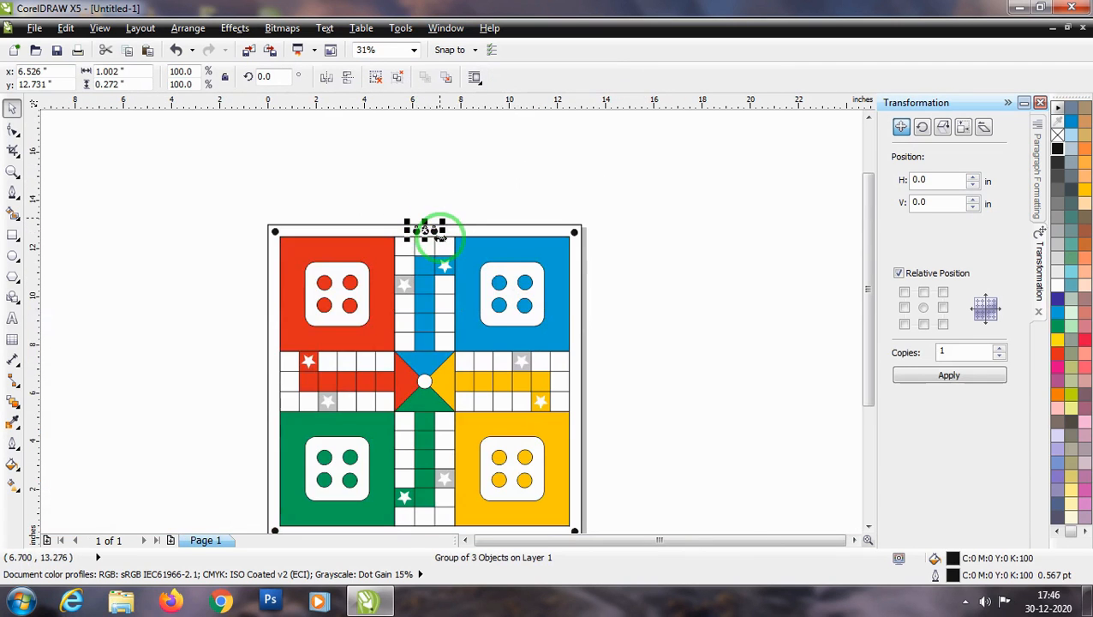
{"action": "scroll", "coordinate": [426, 230], "scroll_direction": "down", "scroll_amount": 1}
{"action": "scroll", "coordinate": [426, 278], "scroll_direction": "up", "scroll_amount": 1}
{"action": "left_click_drag", "start_coordinate": [426, 181], "coordinate": [763, 302]}
{"action": "scroll", "coordinate": [422, 494], "scroll_direction": "up", "scroll_amount": 4}
{"action": "scroll", "coordinate": [391, 456], "scroll_direction": "down", "scroll_amount": 2}
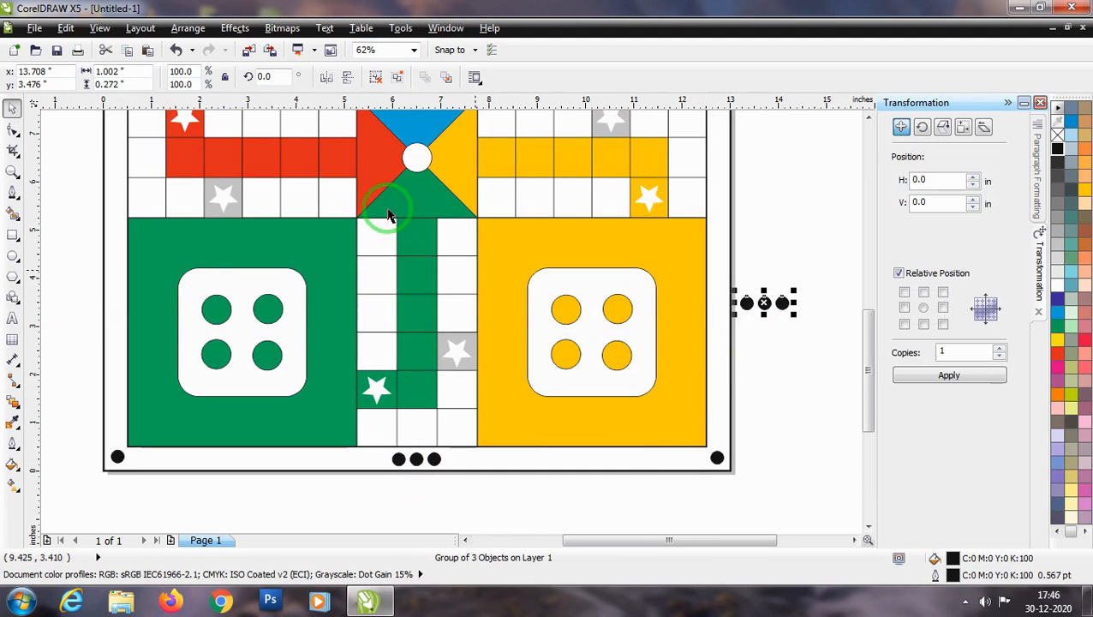
Step: Rotate the spare three-circle group 90 degrees and move it to the middle of the frame's right border
{"action": "left_click", "coordinate": [280, 79]}
{"action": "left_click", "coordinate": [225, 82]}
{"action": "type", "text": "9"}
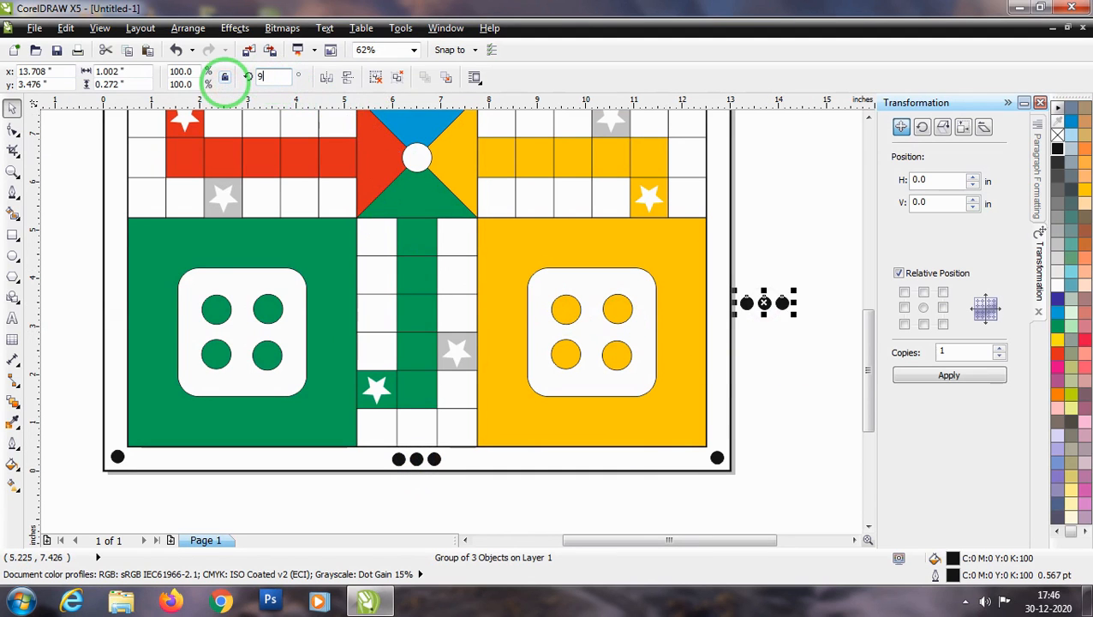
{"action": "type", "text": "0"}
{"action": "key", "text": "Return"}
{"action": "scroll", "coordinate": [566, 225], "scroll_direction": "down", "scroll_amount": 2}
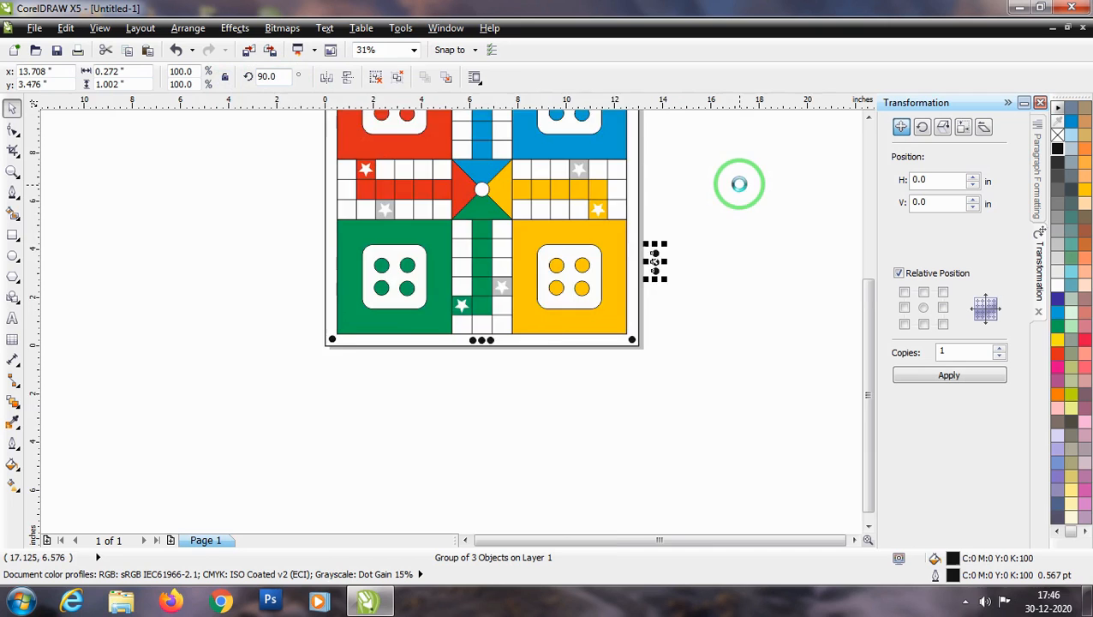
{"action": "scroll", "coordinate": [738, 183], "scroll_direction": "up", "scroll_amount": 2}
{"action": "left_click_drag", "start_coordinate": [570, 338], "coordinate": [524, 188]}
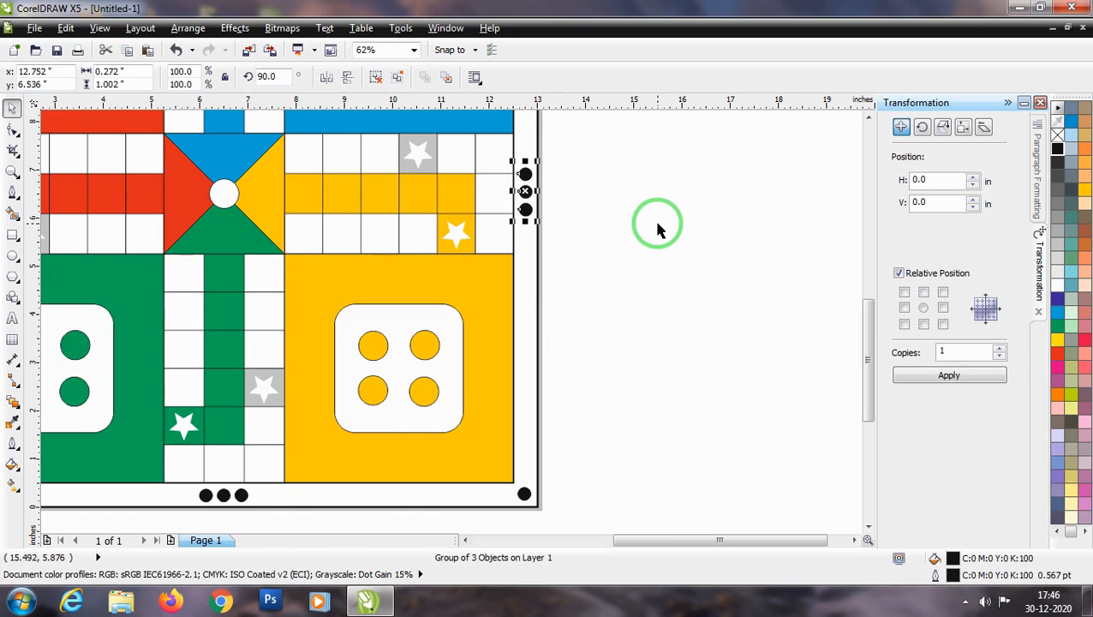
Step: Copy the vertical three-circle group to the middle of the frame's left border and adjust its position there
{"action": "scroll", "coordinate": [727, 255], "scroll_direction": "down", "scroll_amount": 2}
{"action": "left_click_drag", "start_coordinate": [625, 221], "coordinate": [345, 237]}
{"action": "scroll", "coordinate": [308, 217], "scroll_direction": "up", "scroll_amount": 2}
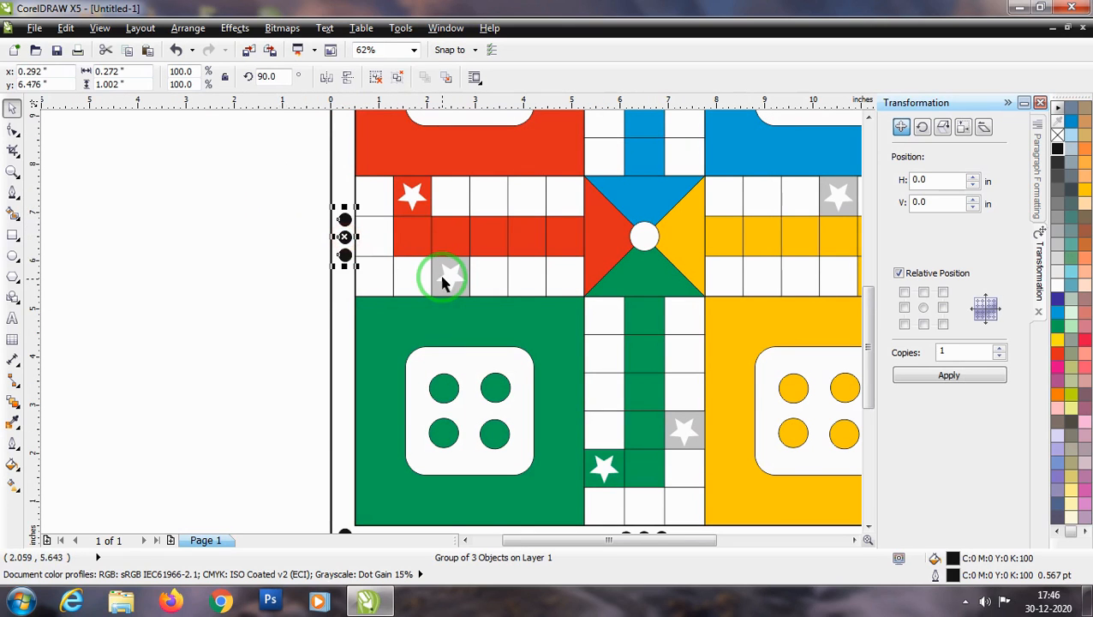
{"action": "left_click", "coordinate": [283, 281]}
{"action": "left_click", "coordinate": [345, 241]}
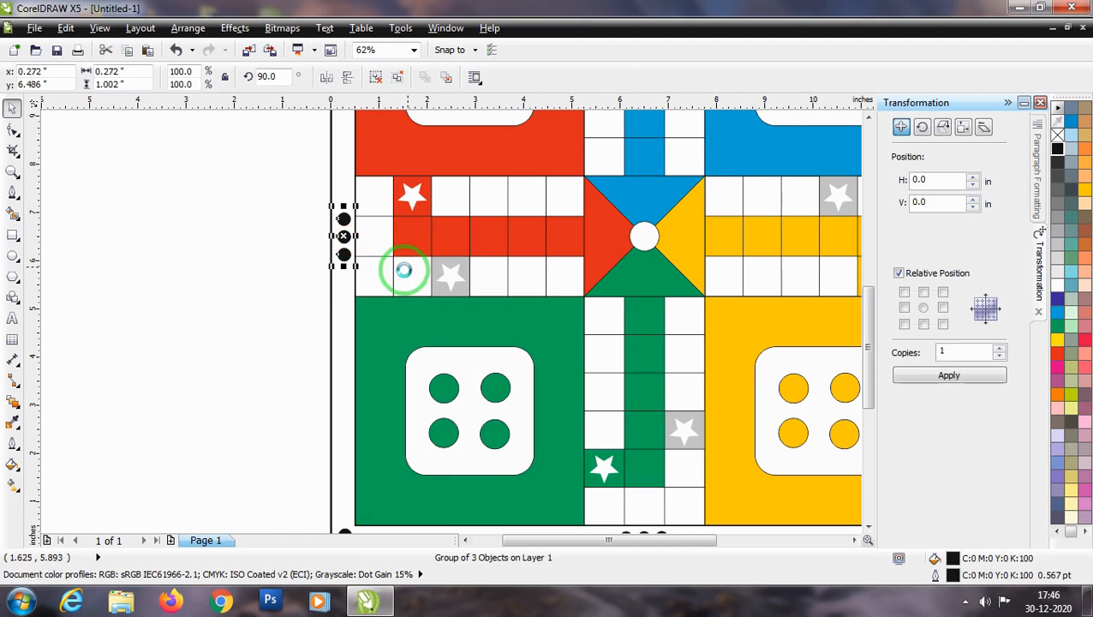
{"action": "left_click", "coordinate": [270, 281]}
{"action": "scroll", "coordinate": [458, 342], "scroll_direction": "down", "scroll_amount": 4}
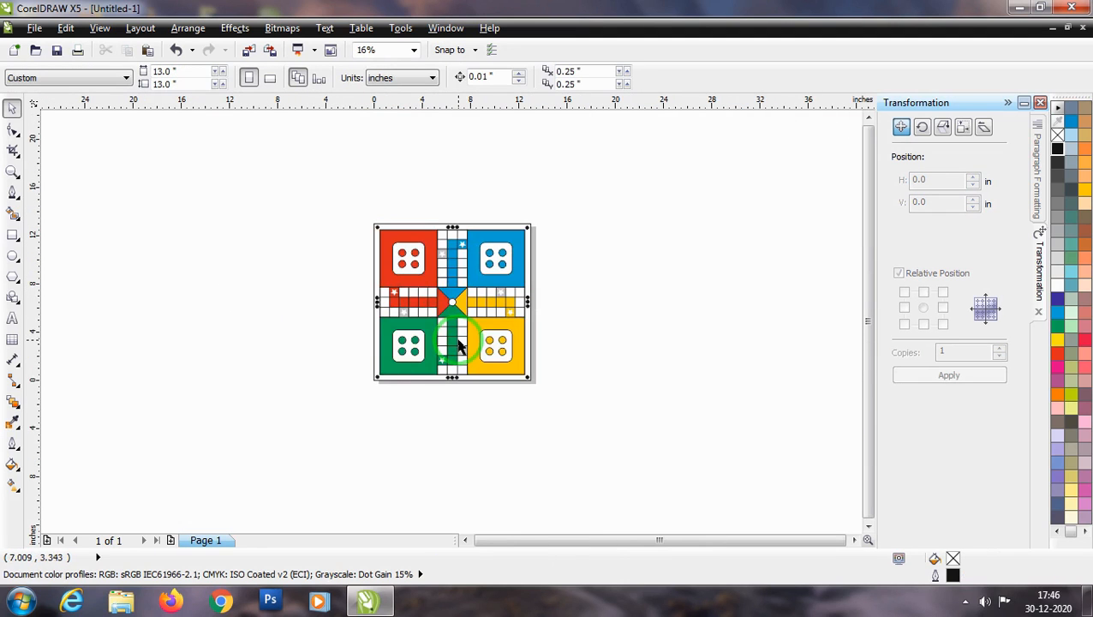
Step: Draw a rectangle about 0.63 by 0.82 inch above the board and round its corners by about 0.1 inch
{"action": "scroll", "coordinate": [453, 244], "scroll_direction": "up", "scroll_amount": 2}
{"action": "scroll", "coordinate": [322, 182], "scroll_direction": "up", "scroll_amount": 2}
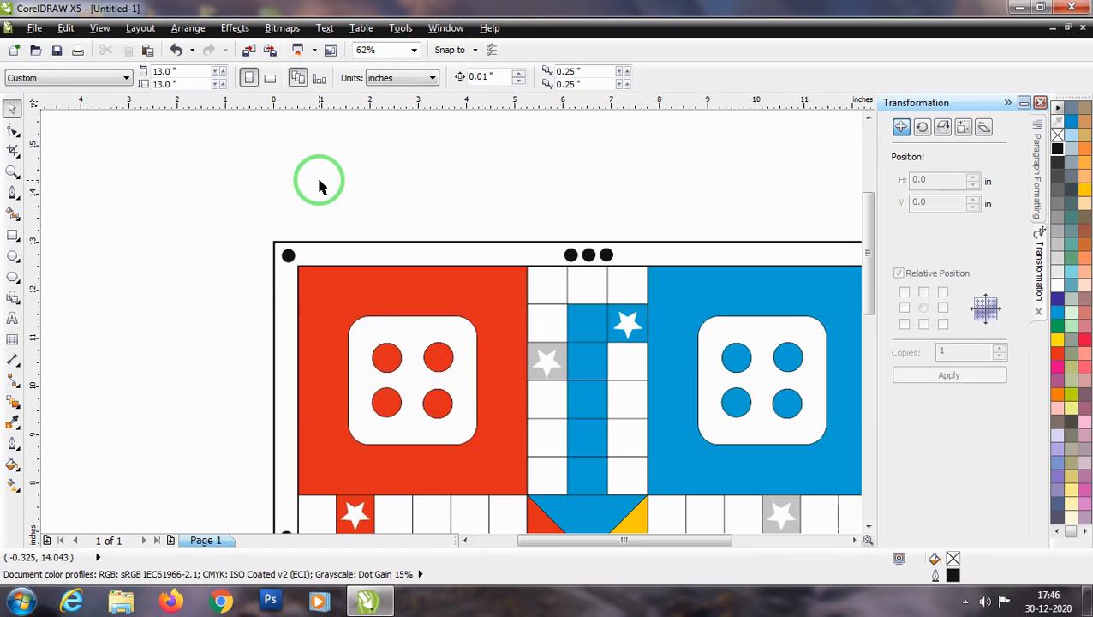
{"action": "left_click", "coordinate": [12, 239]}
{"action": "left_click_drag", "start_coordinate": [316, 157], "coordinate": [345, 193]}
{"action": "left_click", "coordinate": [12, 109]}
{"action": "scroll", "coordinate": [325, 150], "scroll_direction": "up", "scroll_amount": 4}
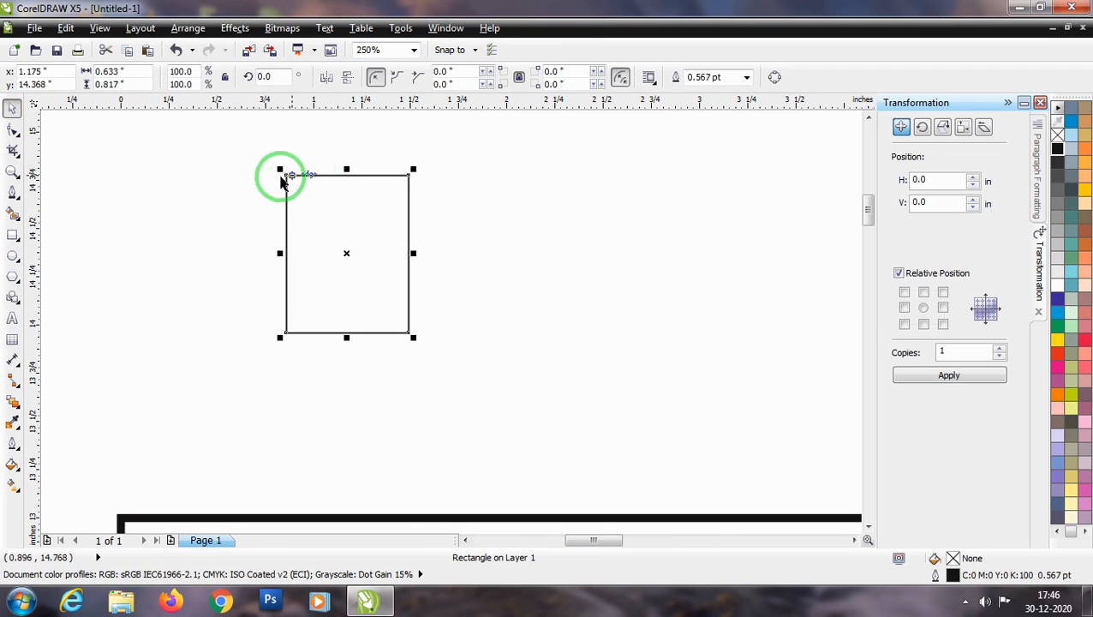
{"action": "left_click_drag", "start_coordinate": [285, 177], "coordinate": [337, 178]}
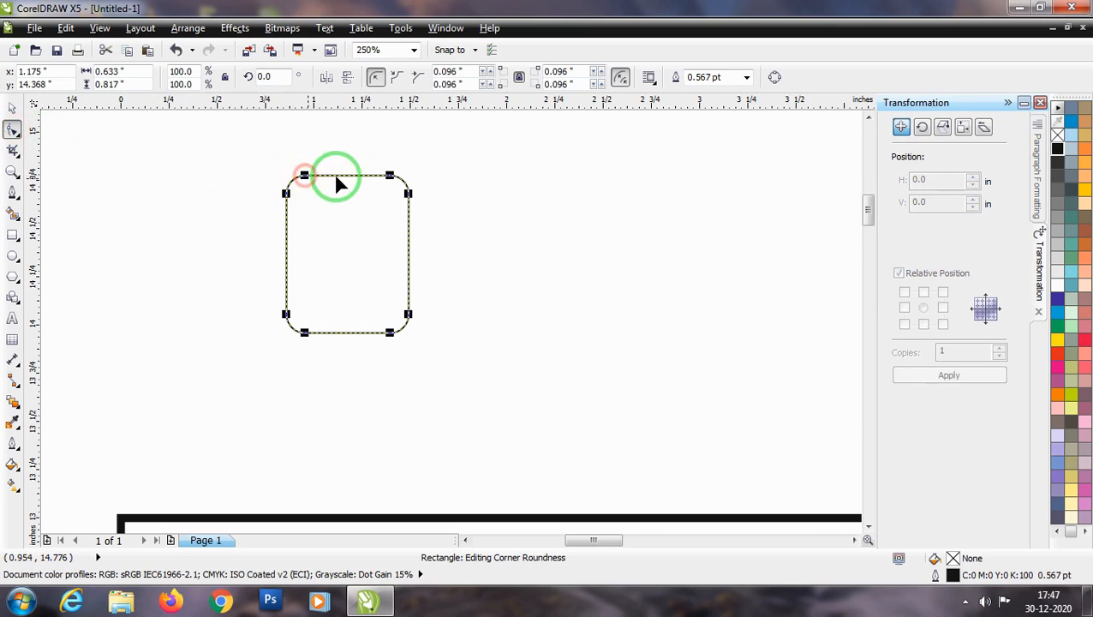
Step: Set the outline width of the rounded rectangle above the board to 2.0 pt
{"action": "scroll", "coordinate": [411, 228], "scroll_direction": "down", "scroll_amount": 2}
{"action": "left_click", "coordinate": [747, 83]}
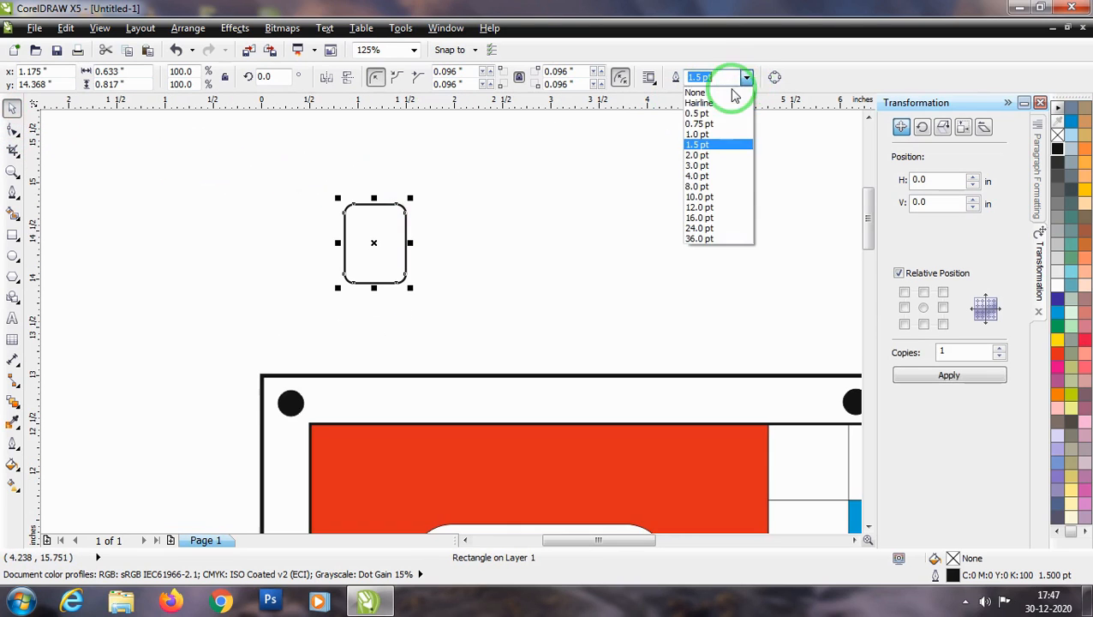
{"action": "left_click", "coordinate": [708, 155]}
{"action": "left_click", "coordinate": [505, 189]}
{"action": "left_click", "coordinate": [332, 236]}
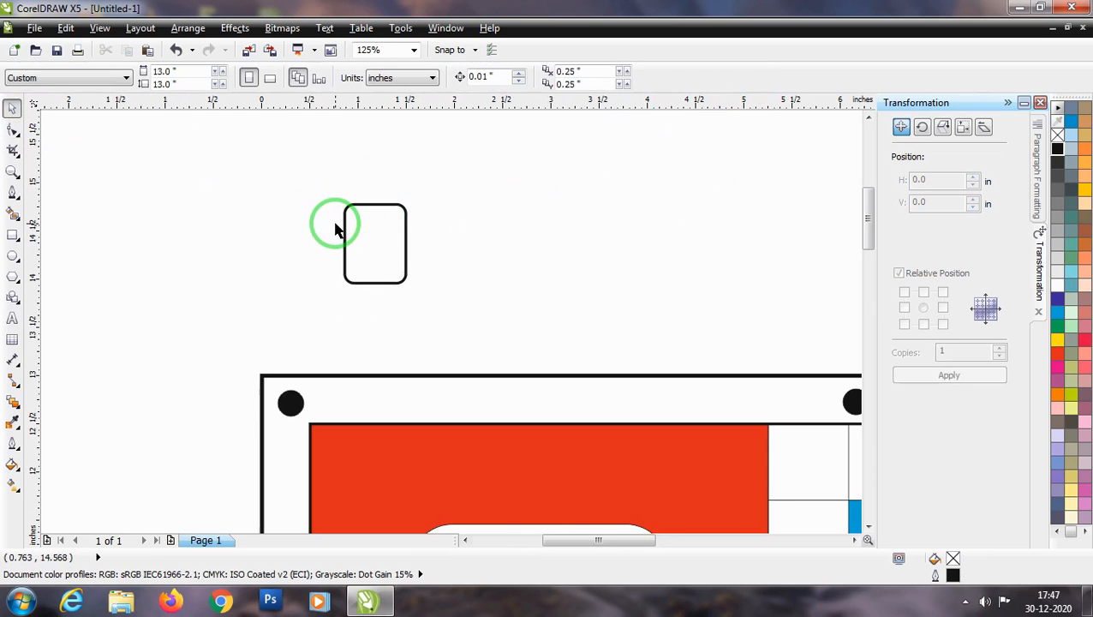
{"action": "scroll", "coordinate": [336, 228], "scroll_direction": "up", "scroll_amount": 2}
{"action": "scroll", "coordinate": [122, 271], "scroll_direction": "down", "scroll_amount": 2}
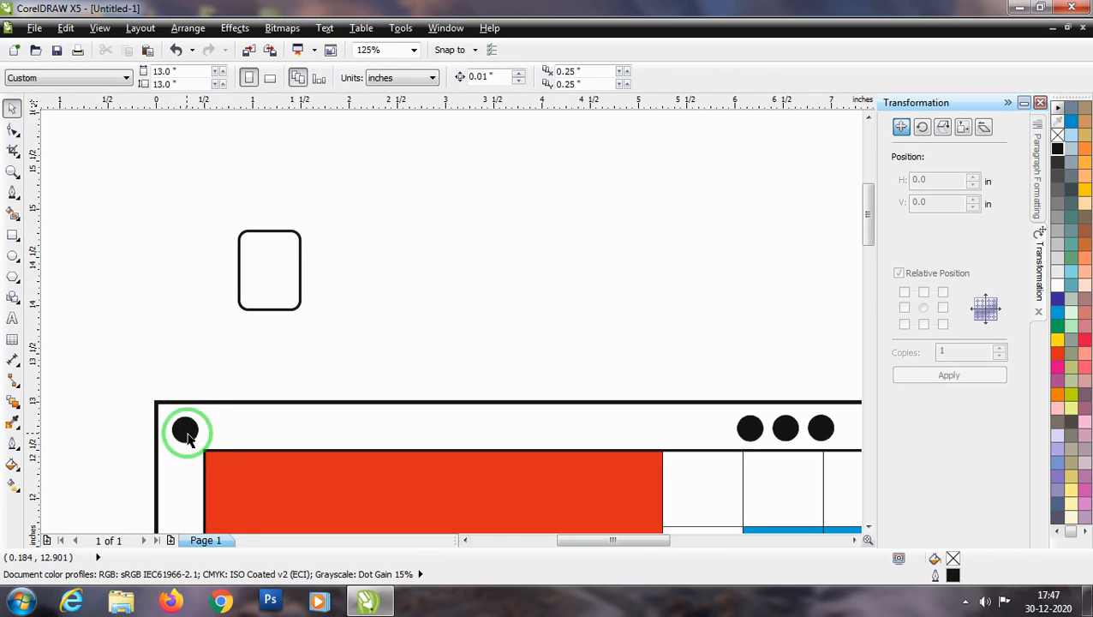
{"action": "left_click", "coordinate": [184, 429]}
{"action": "left_click_drag", "start_coordinate": [184, 430], "coordinate": [257, 262]}
{"action": "scroll", "coordinate": [261, 257], "scroll_direction": "up", "scroll_amount": 2}
{"action": "scroll", "coordinate": [354, 274], "scroll_direction": "down", "scroll_amount": 1}
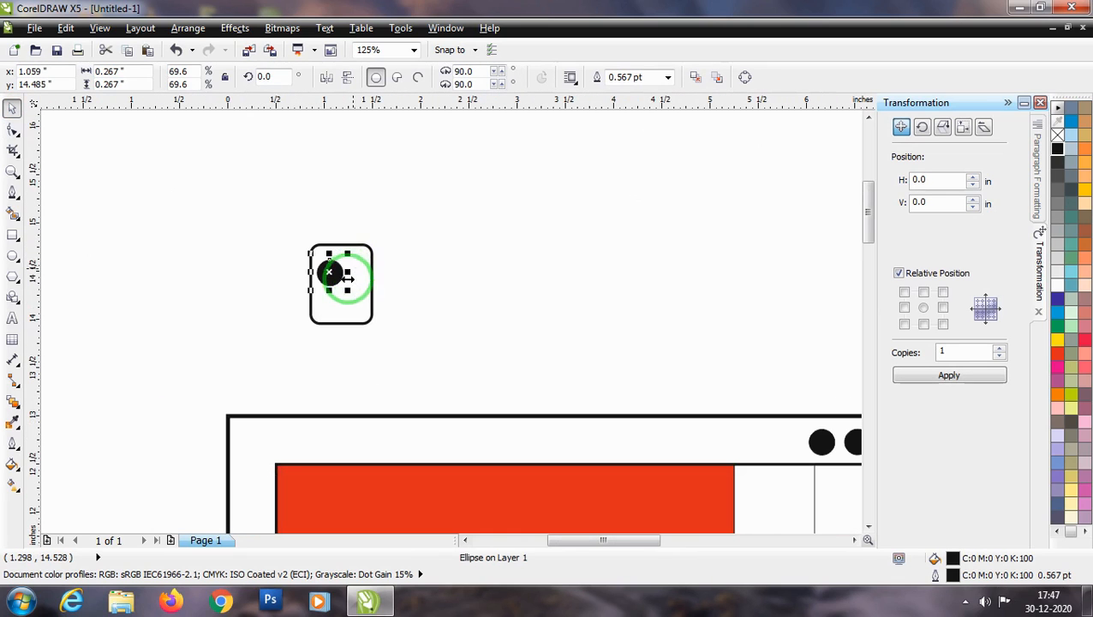
{"action": "key", "text": "ctrl+z"}
Step: Copy the corner circle into the rounded rectangle's upper-left area and shrink it to about 0.17 inch in diameter
{"action": "left_click_drag", "start_coordinate": [256, 441], "coordinate": [332, 257]}
{"action": "scroll", "coordinate": [331, 248], "scroll_direction": "up", "scroll_amount": 3}
{"action": "left_click_drag", "start_coordinate": [464, 236], "coordinate": [387, 310]}
{"action": "scroll", "coordinate": [318, 291], "scroll_direction": "down", "scroll_amount": 1}
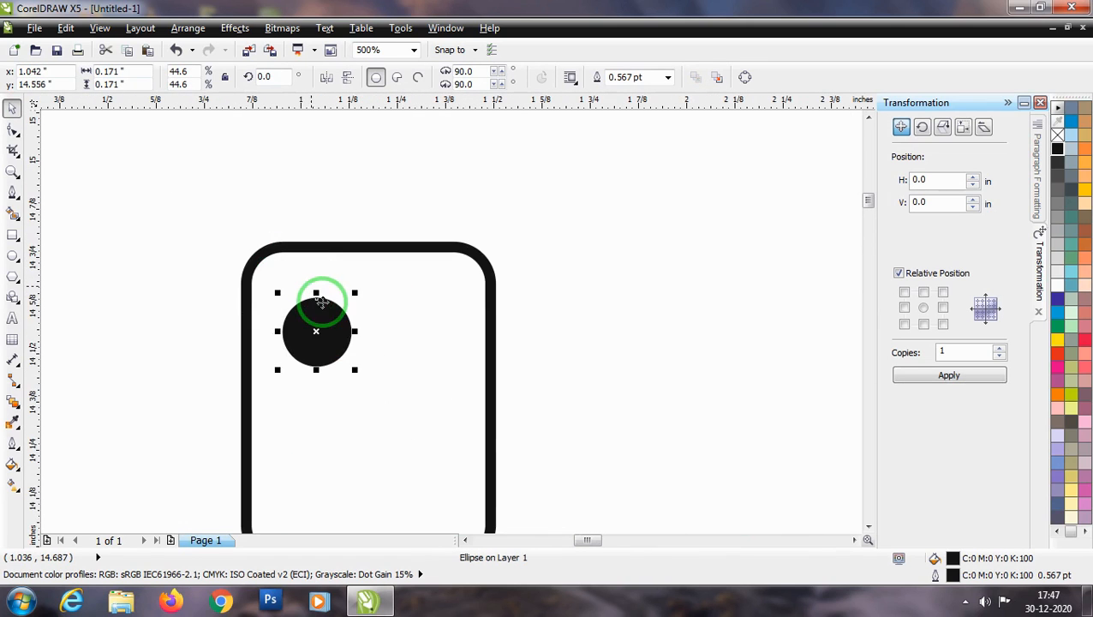
{"action": "left_click_drag", "start_coordinate": [318, 331], "coordinate": [312, 323]}
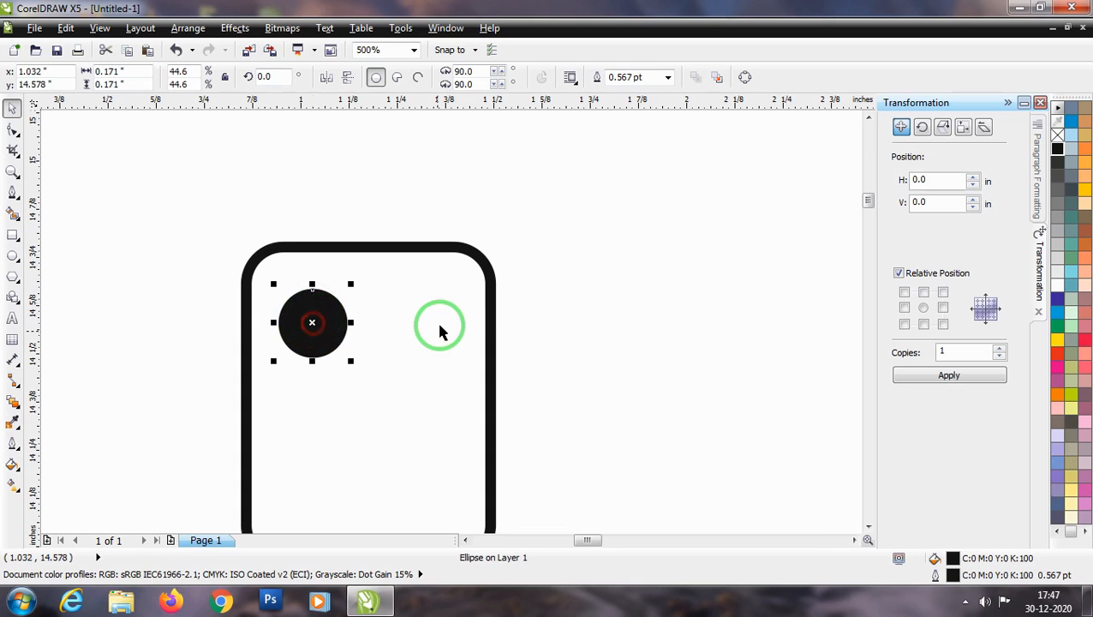
Step: Copy the black circle straight across to the upper-right area of the rounded rectangle
{"action": "left_click", "coordinate": [316, 323]}
{"action": "left_click_drag", "start_coordinate": [316, 322], "coordinate": [424, 323]}
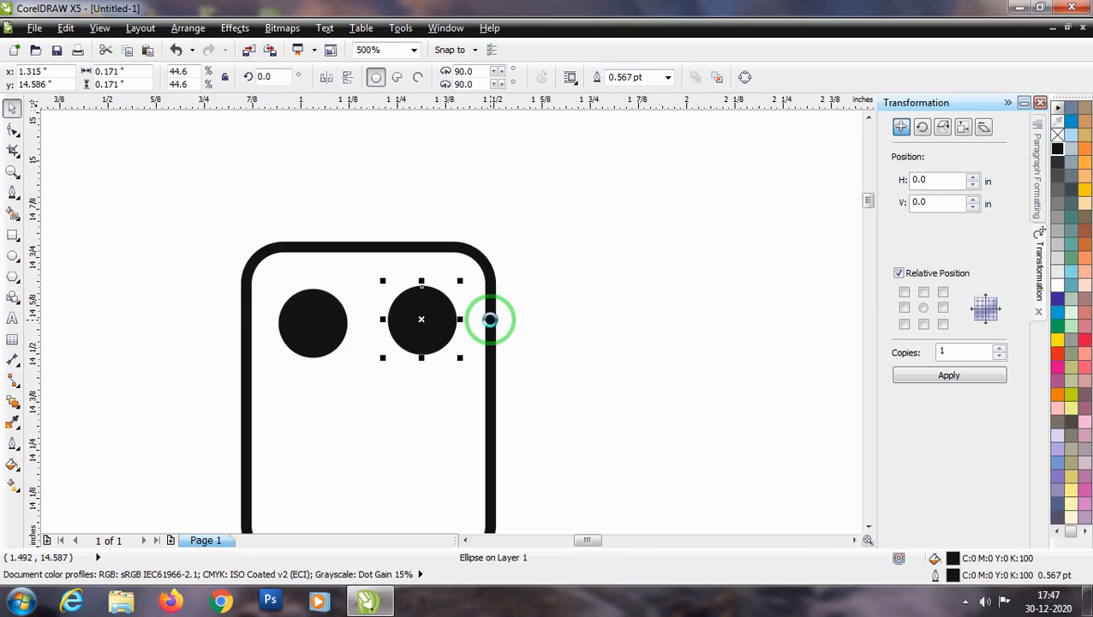
{"action": "scroll", "coordinate": [369, 303], "scroll_direction": "down", "scroll_amount": 2}
{"action": "left_click", "coordinate": [470, 286]}
Step: Copy the pair of circles downward twice to form middle and bottom rows inside the rounded rectangle
{"action": "left_click_drag", "start_coordinate": [276, 288], "coordinate": [457, 342]}
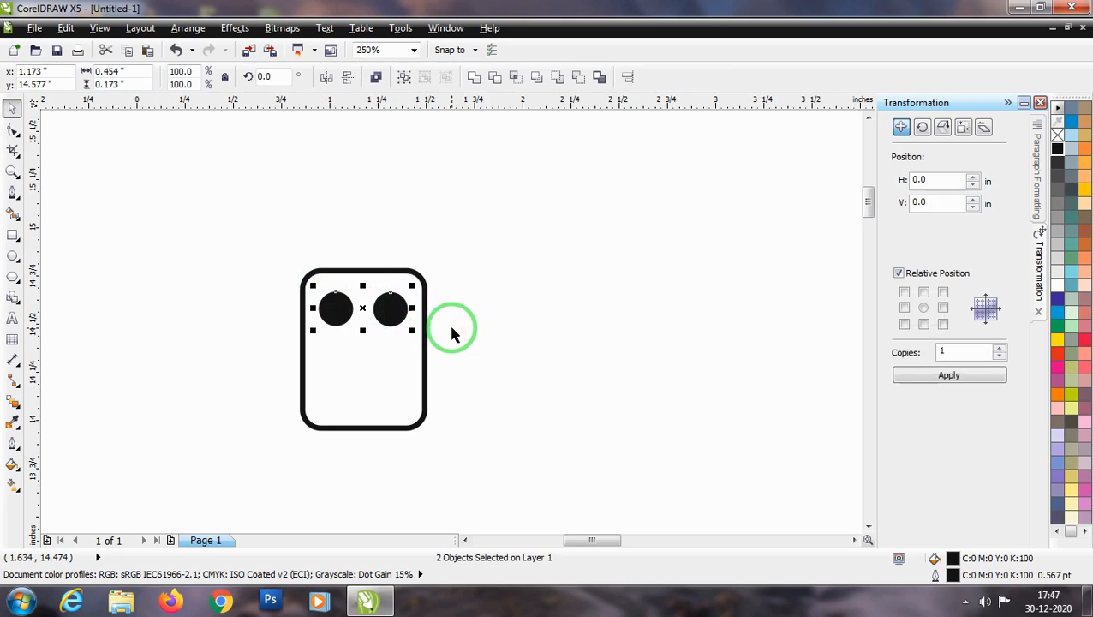
{"action": "scroll", "coordinate": [361, 352], "scroll_direction": "up", "scroll_amount": 2}
{"action": "left_click_drag", "start_coordinate": [365, 272], "coordinate": [367, 369]}
{"action": "left_click_drag", "start_coordinate": [362, 417], "coordinate": [365, 455]}
{"action": "left_click", "coordinate": [518, 398]}
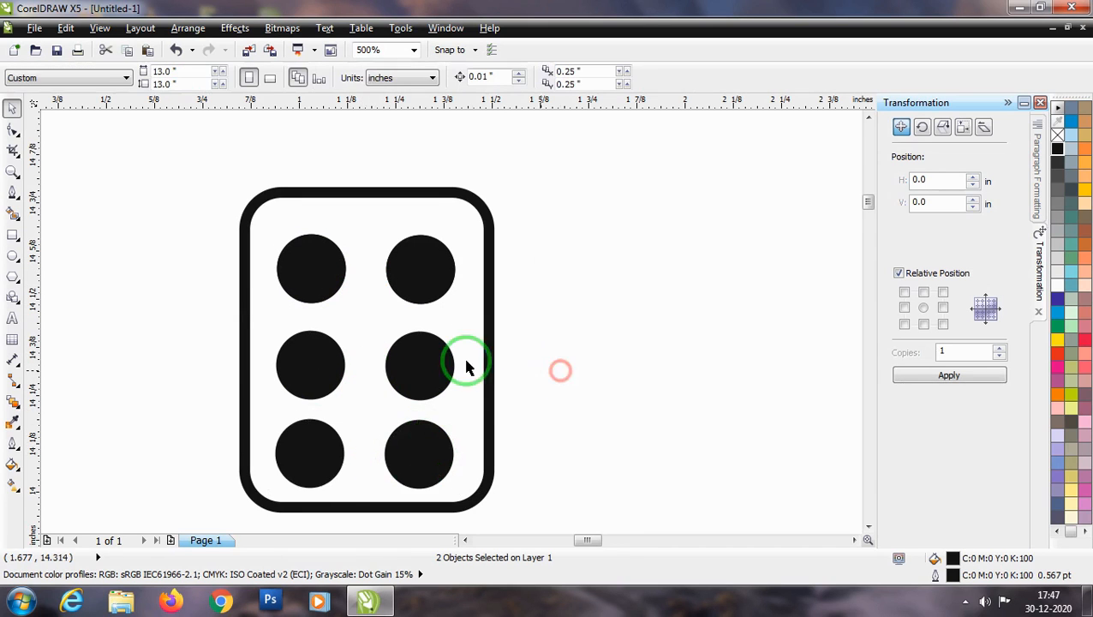
Step: Group the circles and centre the group inside the rounded rectangle
{"action": "scroll", "coordinate": [340, 336], "scroll_direction": "down", "scroll_amount": 2}
{"action": "left_click_drag", "start_coordinate": [300, 287], "coordinate": [467, 403]}
{"action": "key", "text": "ctrl+g"}
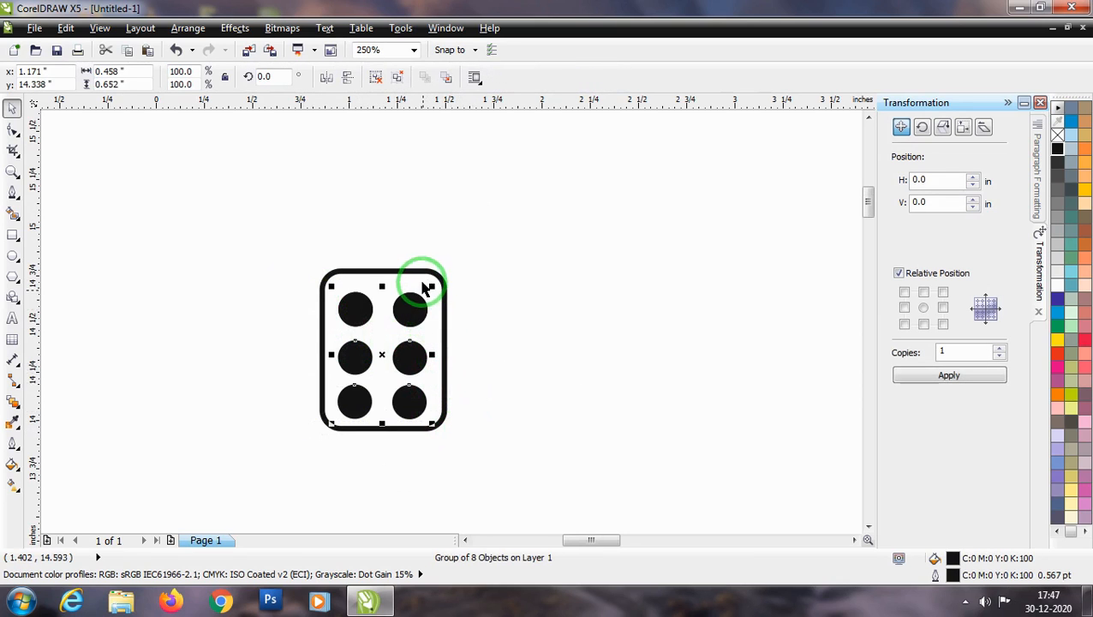
{"action": "left_click", "coordinate": [419, 276], "text": "shift"}
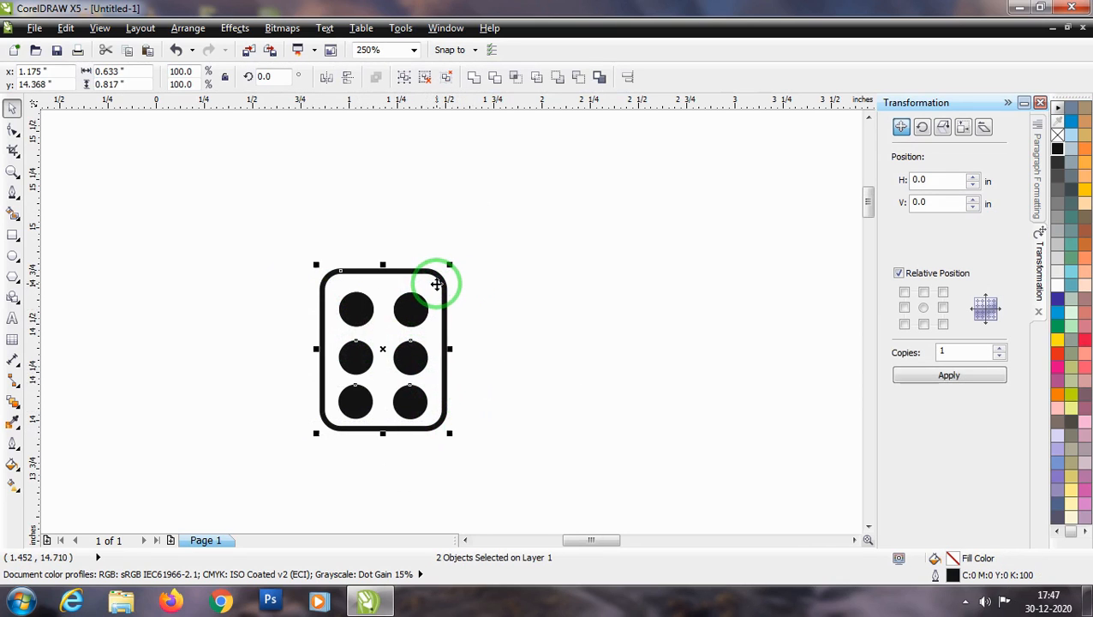
{"action": "left_click", "coordinate": [499, 300]}
{"action": "scroll", "coordinate": [364, 311], "scroll_direction": "down", "scroll_amount": 2}
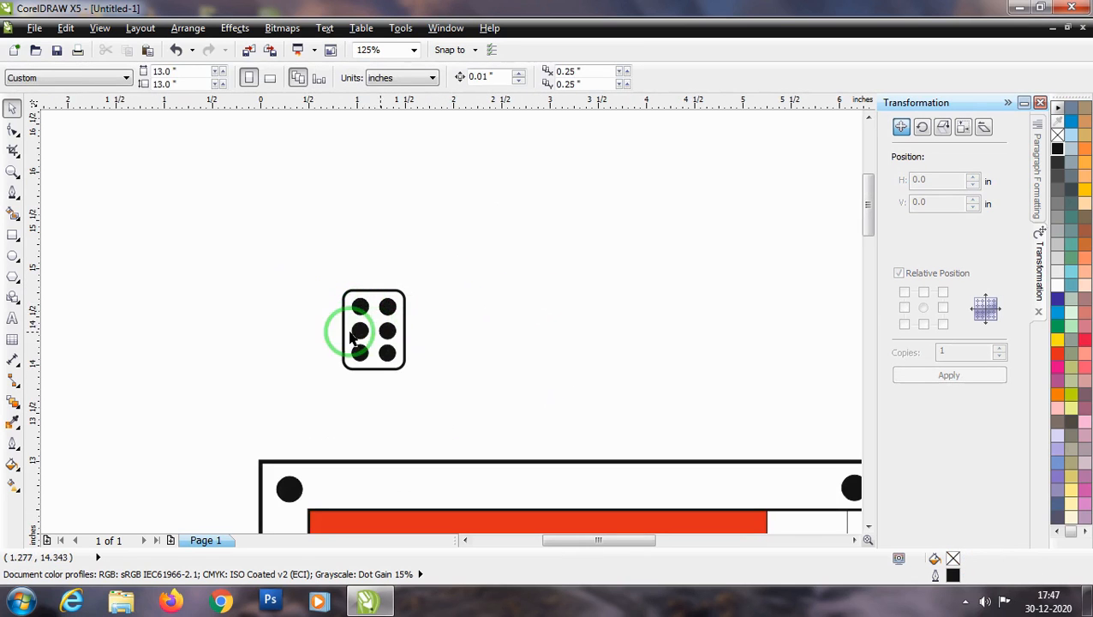
Step: Ungroup the circles and shift the middle pair to sit evenly between the upper and lower rows
{"action": "left_click", "coordinate": [360, 333]}
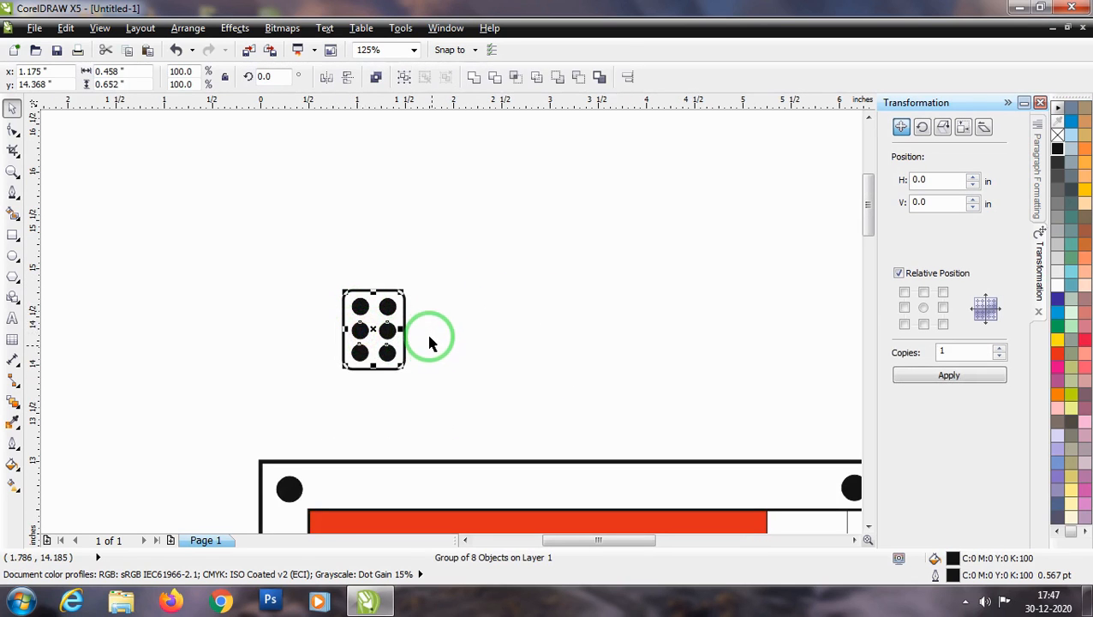
{"action": "left_click", "coordinate": [444, 319]}
{"action": "scroll", "coordinate": [377, 332], "scroll_direction": "up", "scroll_amount": 2}
{"action": "left_click_drag", "start_coordinate": [289, 310], "coordinate": [461, 356]}
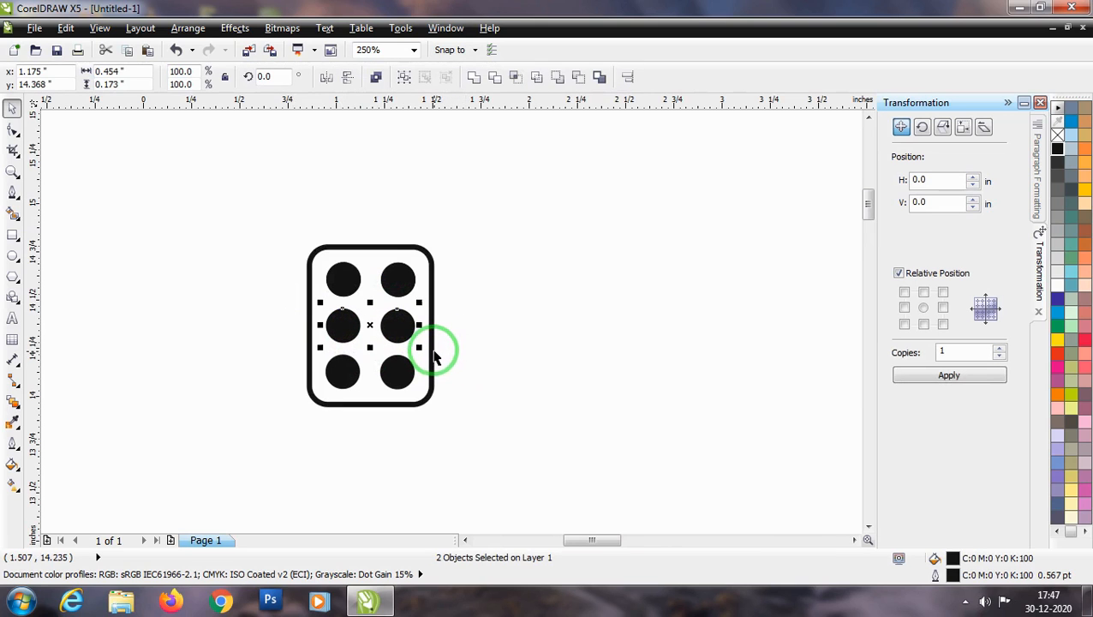
{"action": "left_click", "coordinate": [508, 336]}
{"action": "left_click", "coordinate": [317, 358]}
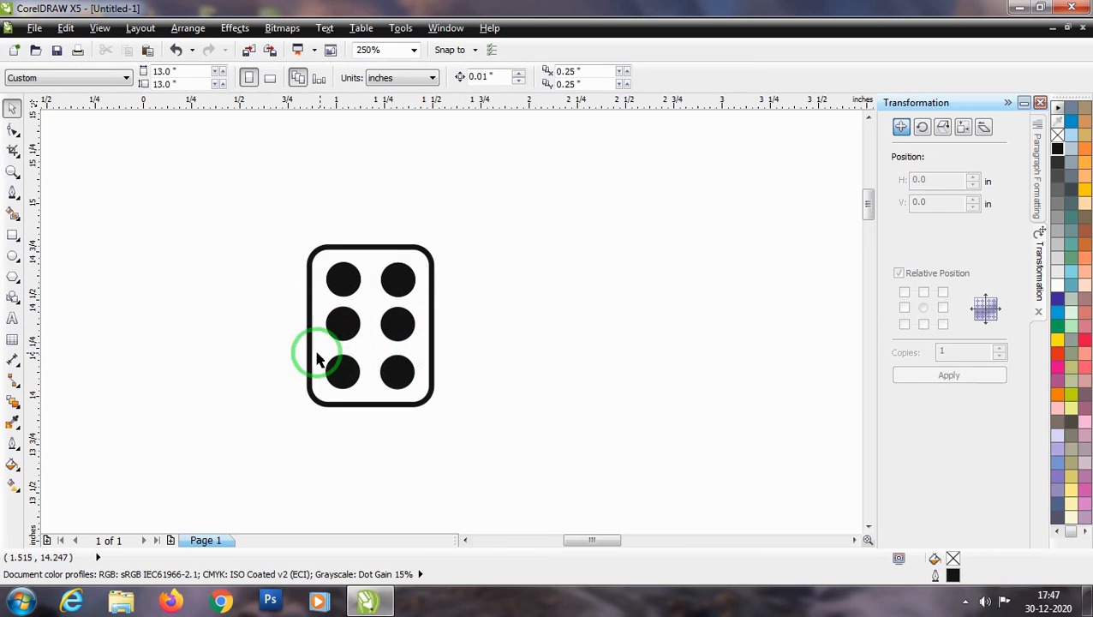
{"action": "left_click_drag", "start_coordinate": [288, 308], "coordinate": [494, 346]}
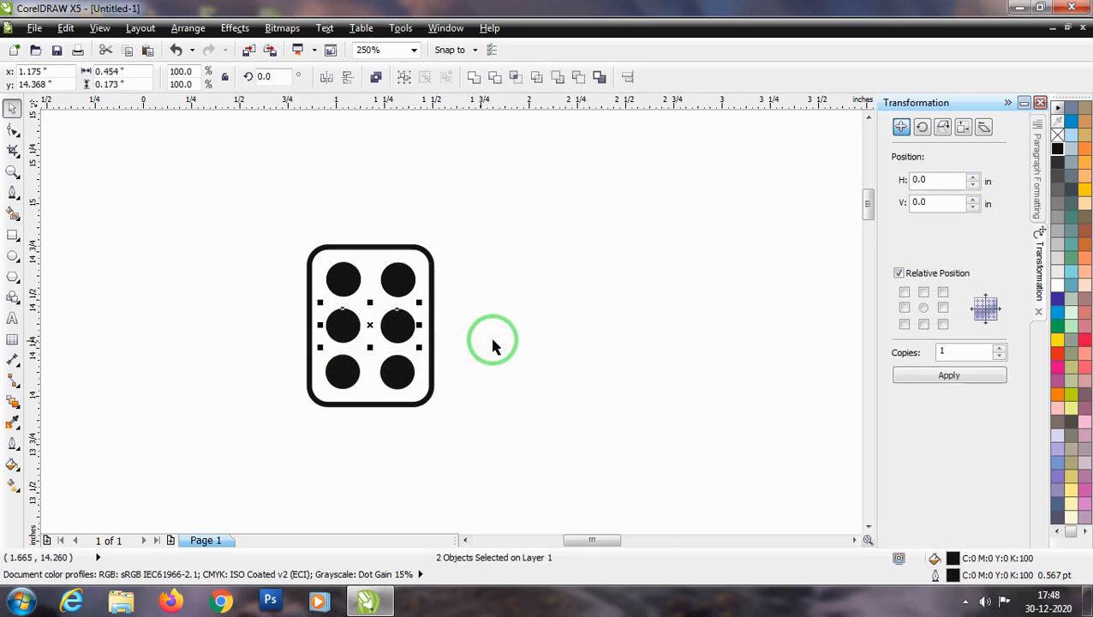
{"action": "left_click", "coordinate": [493, 343]}
{"action": "scroll", "coordinate": [347, 341], "scroll_direction": "down", "scroll_amount": 2}
{"action": "left_click_drag", "start_coordinate": [297, 272], "coordinate": [420, 402]}
{"action": "key", "text": "ctrl+g"}
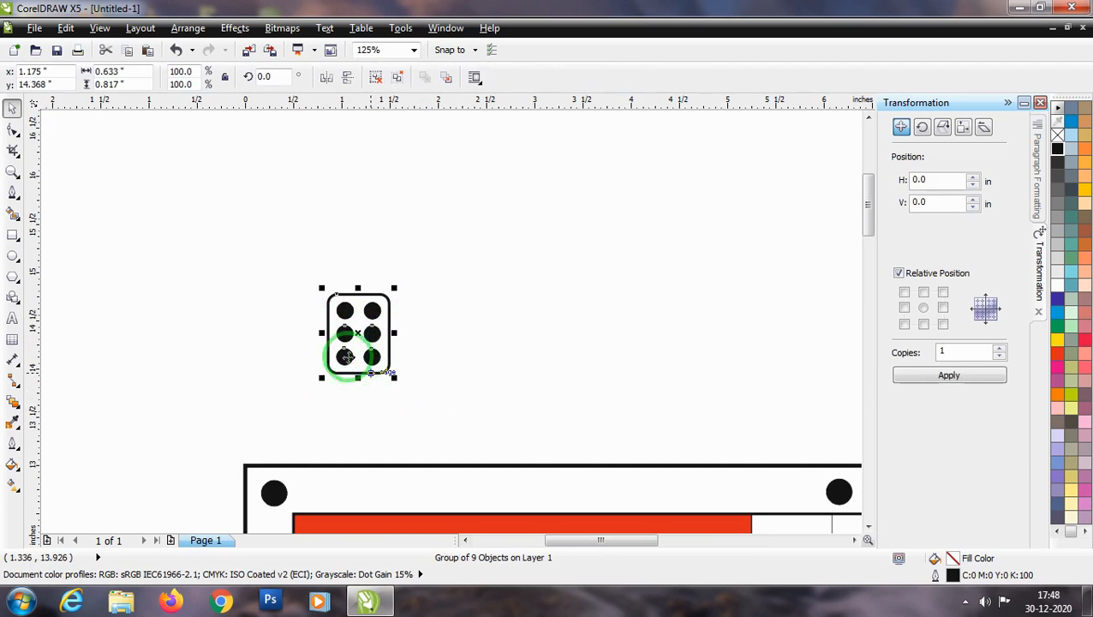
{"action": "scroll", "coordinate": [339, 343], "scroll_direction": "down", "scroll_amount": 1}
{"action": "scroll", "coordinate": [338, 404], "scroll_direction": "up", "scroll_amount": 1}
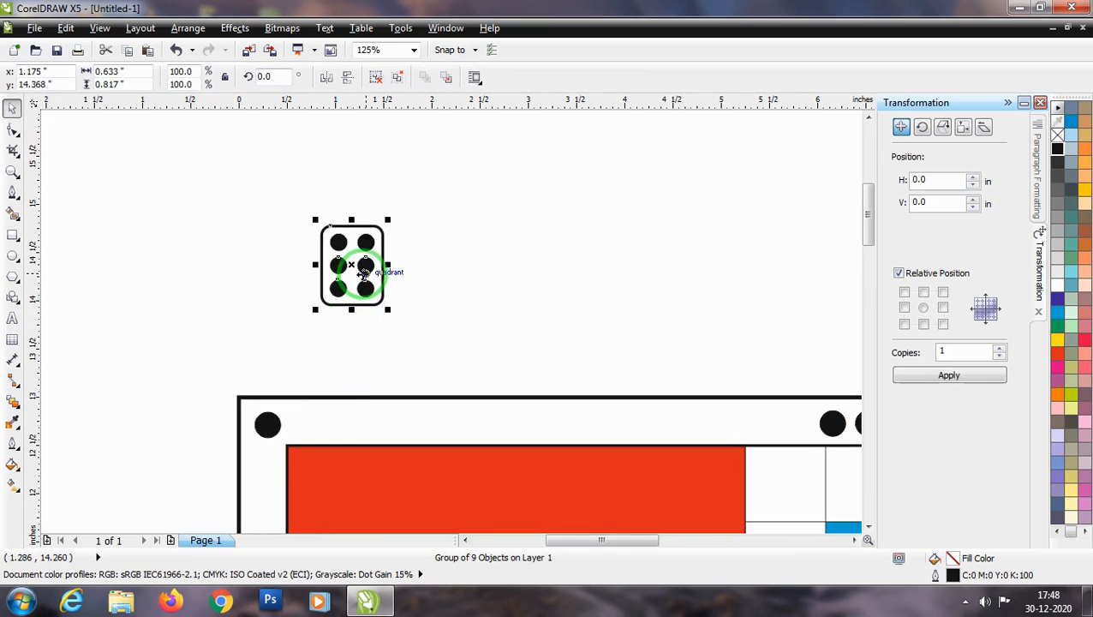
{"action": "key", "text": "ctrl+u"}
Step: Set the rounded rectangle's outline width to 3.0 pt and convert the outline to an object
{"action": "left_click", "coordinate": [444, 231]}
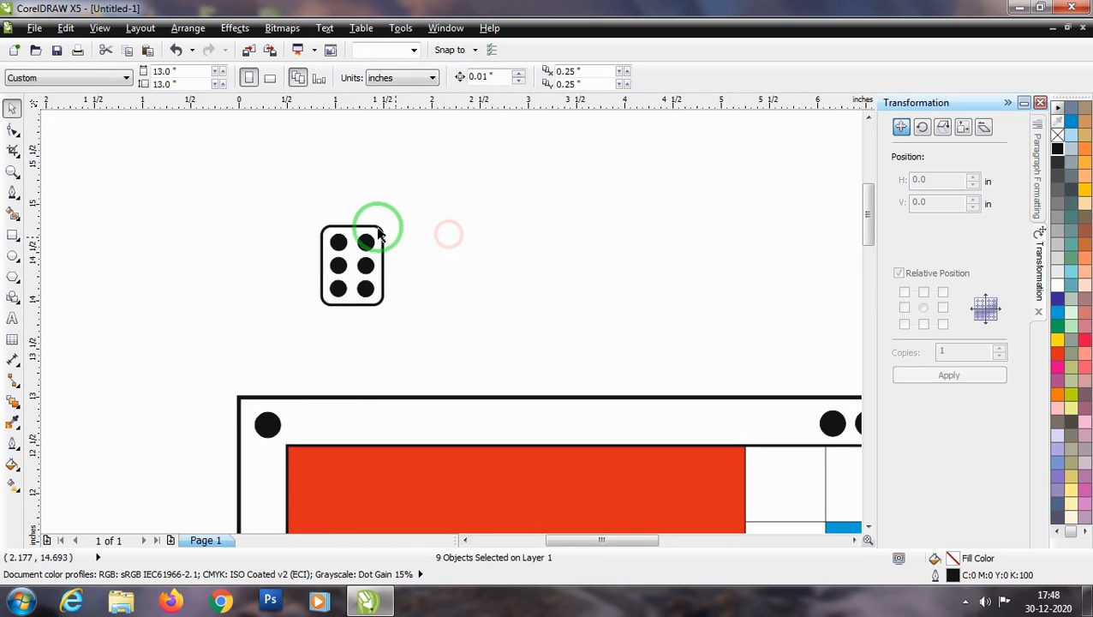
{"action": "left_click", "coordinate": [375, 225]}
{"action": "left_click", "coordinate": [748, 79]}
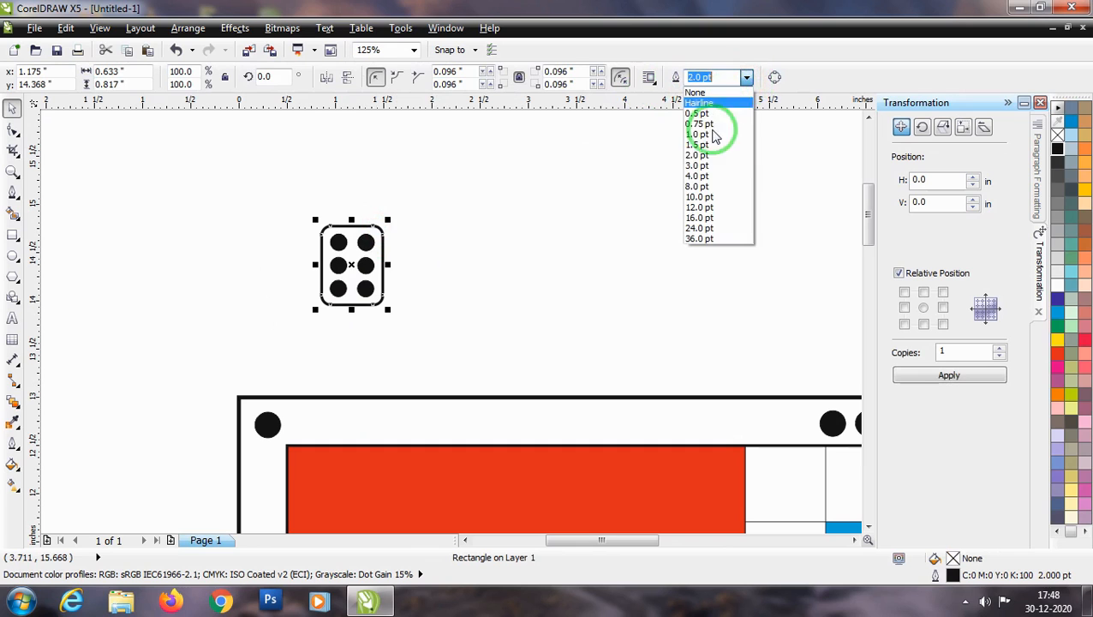
{"action": "left_click", "coordinate": [707, 174]}
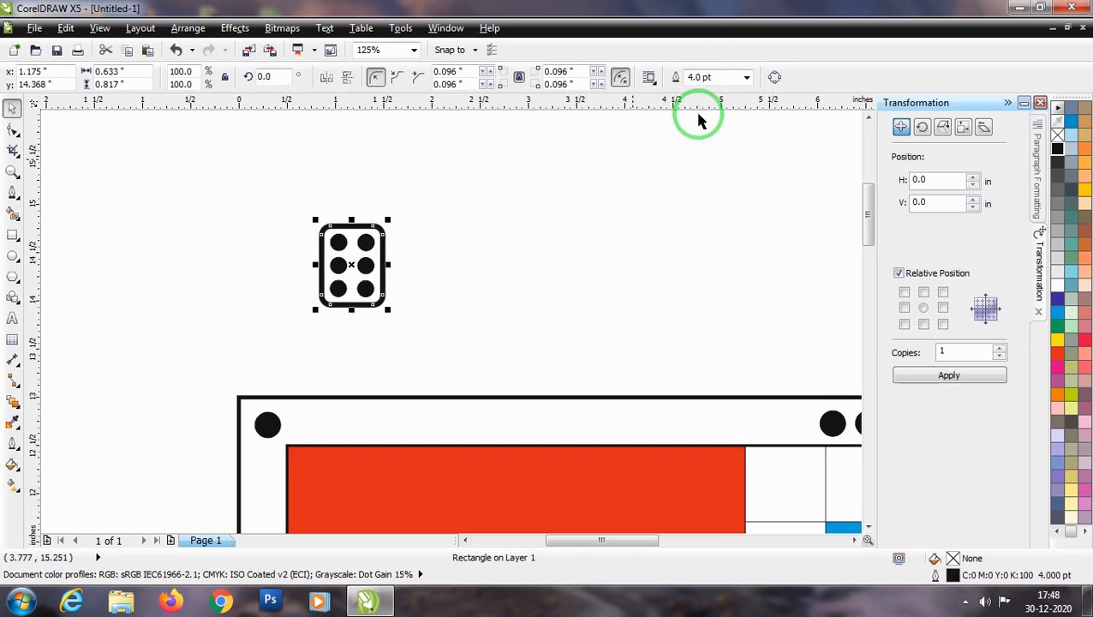
{"action": "left_click", "coordinate": [748, 77]}
{"action": "left_click", "coordinate": [702, 168]}
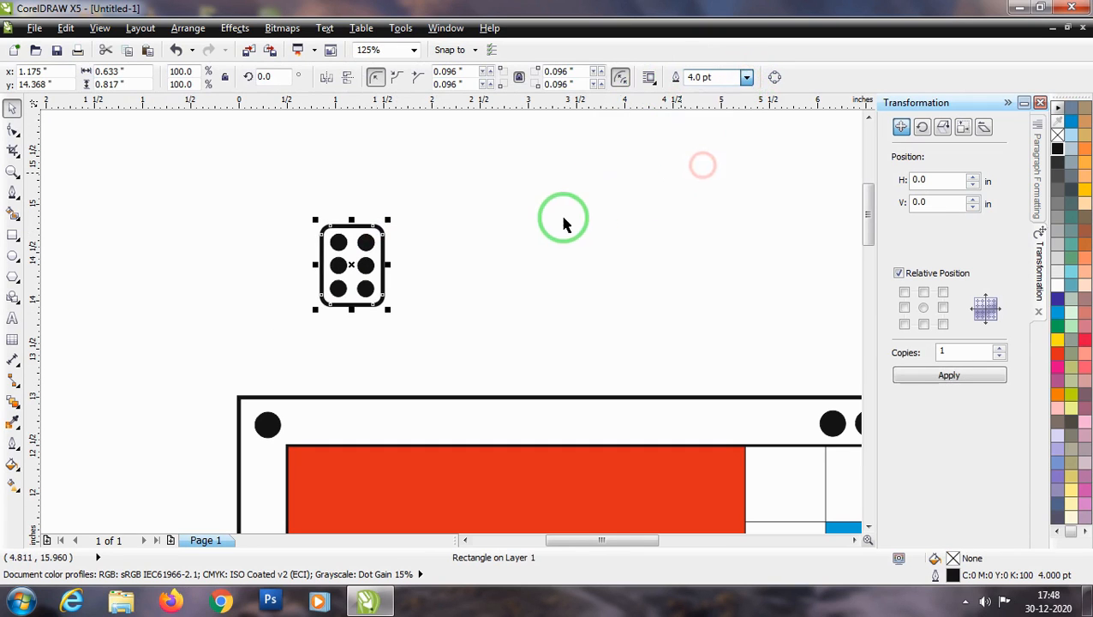
{"action": "key", "text": "ctrl+q"}
{"action": "left_click", "coordinate": [559, 224]}
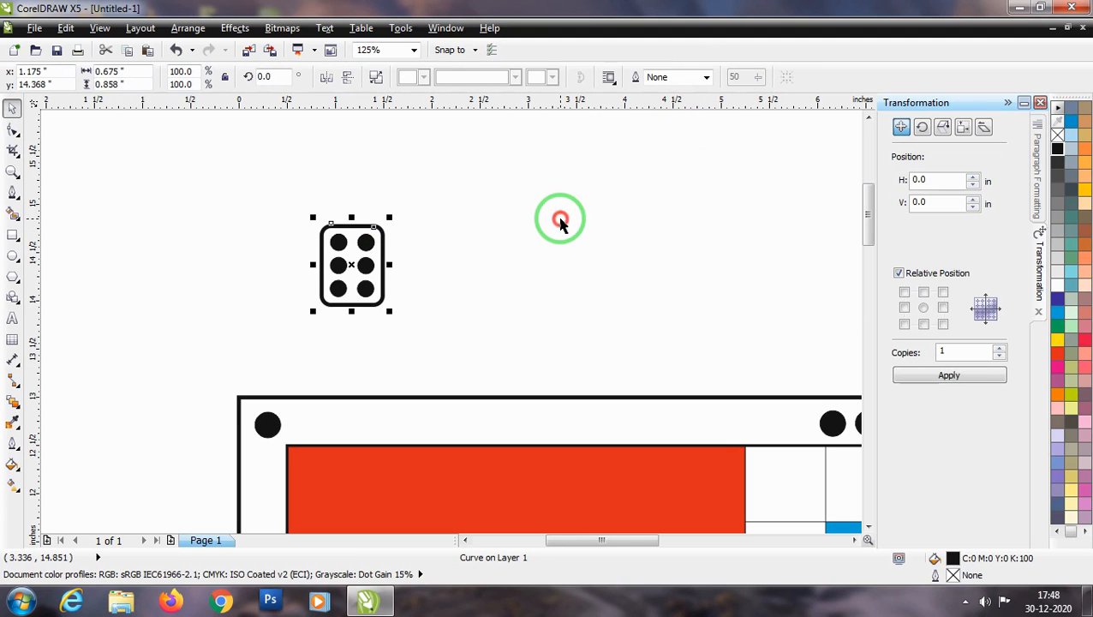
Step: Group the die shape, shrink it to about 0.48 by 0.61 inch and move it to the frame's top border near the left corner
{"action": "left_click_drag", "start_coordinate": [305, 210], "coordinate": [416, 313]}
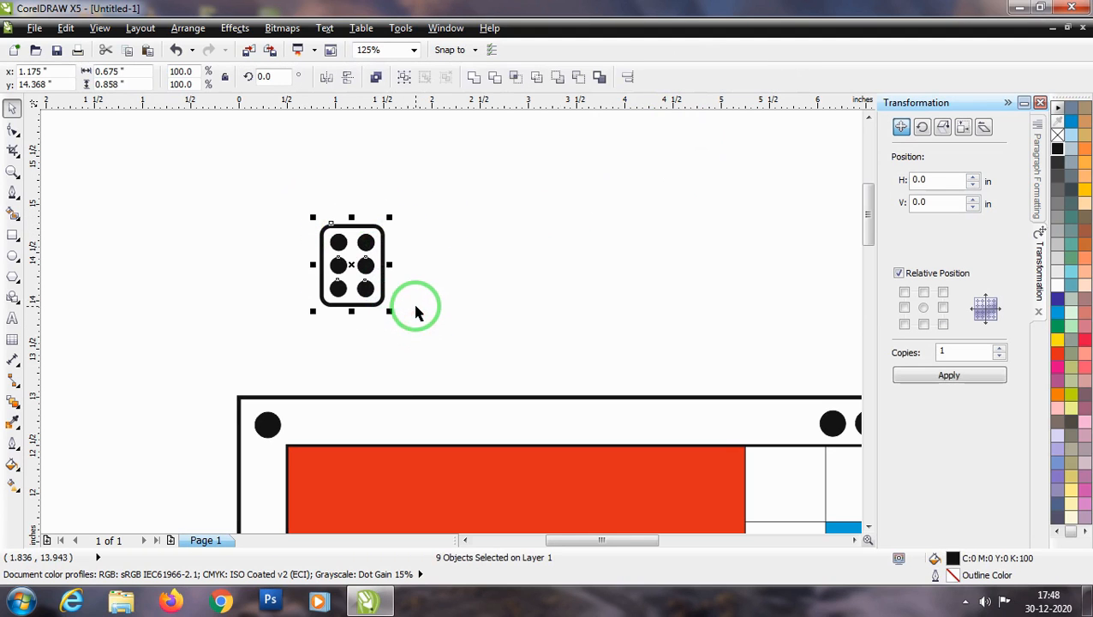
{"action": "key", "text": "ctrl+g"}
{"action": "left_click_drag", "start_coordinate": [390, 218], "coordinate": [370, 243]}
{"action": "left_click_drag", "start_coordinate": [344, 276], "coordinate": [313, 445]}
Step: Shrink the die to about 0.3 by 0.38 inch and position it in the top border beside the corner circle
{"action": "scroll", "coordinate": [313, 444], "scroll_direction": "up", "scroll_amount": 4}
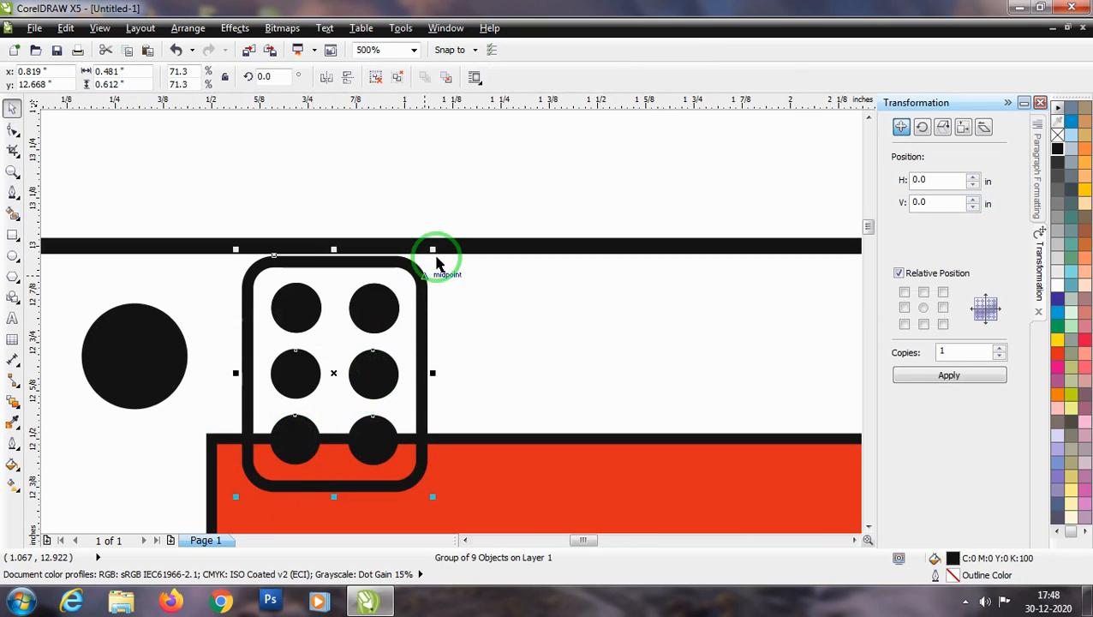
{"action": "left_click_drag", "start_coordinate": [431, 254], "coordinate": [390, 316]}
{"action": "left_click_drag", "start_coordinate": [333, 374], "coordinate": [256, 367]}
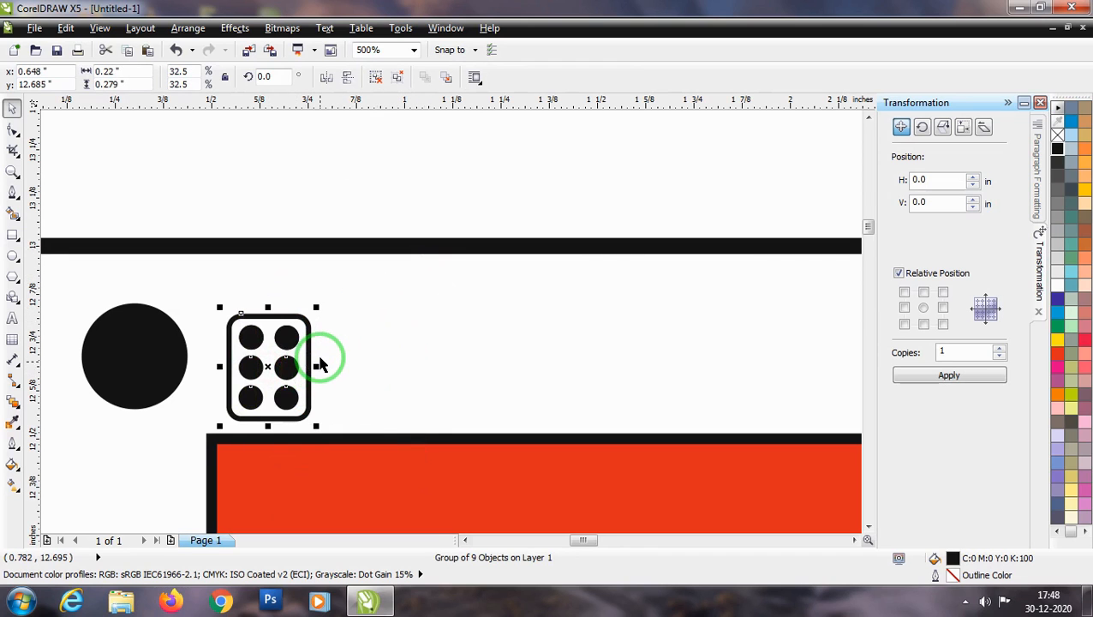
{"action": "left_click_drag", "start_coordinate": [322, 361], "coordinate": [340, 269]}
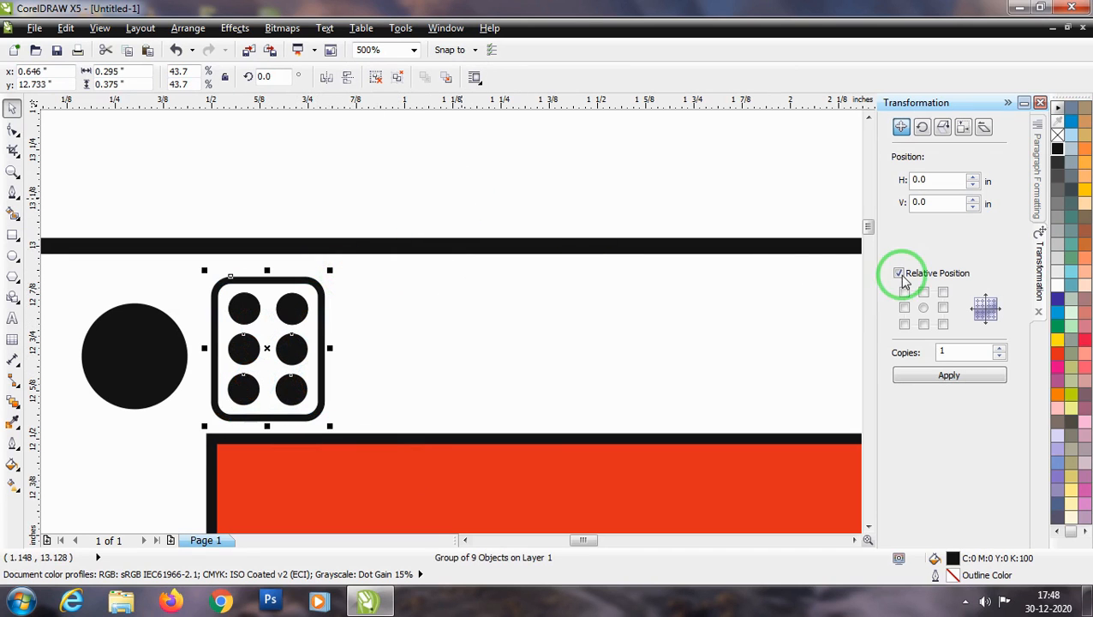
Step: Copy the die repeatedly along the top border with a 0.4 inch horizontal offset until the row holds thirteen dice
{"action": "key", "text": "F3"}
{"action": "left_click", "coordinate": [943, 307]}
{"action": "left_click_drag", "start_coordinate": [943, 180], "coordinate": [874, 186]}
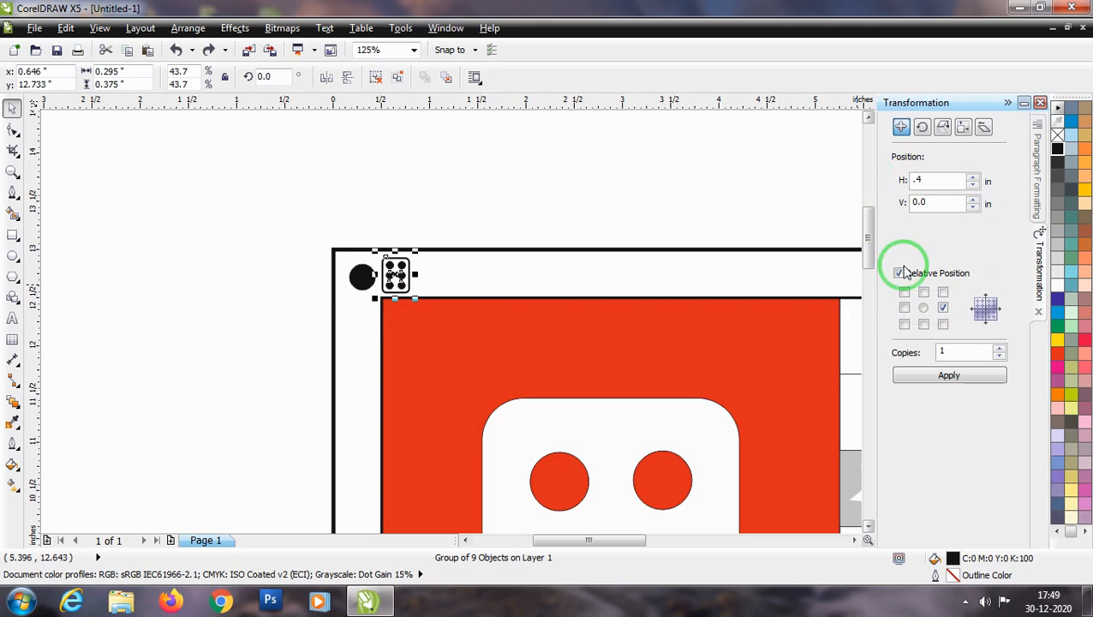
{"action": "type", "text": ".4"}
{"action": "left_click", "coordinate": [949, 378]}
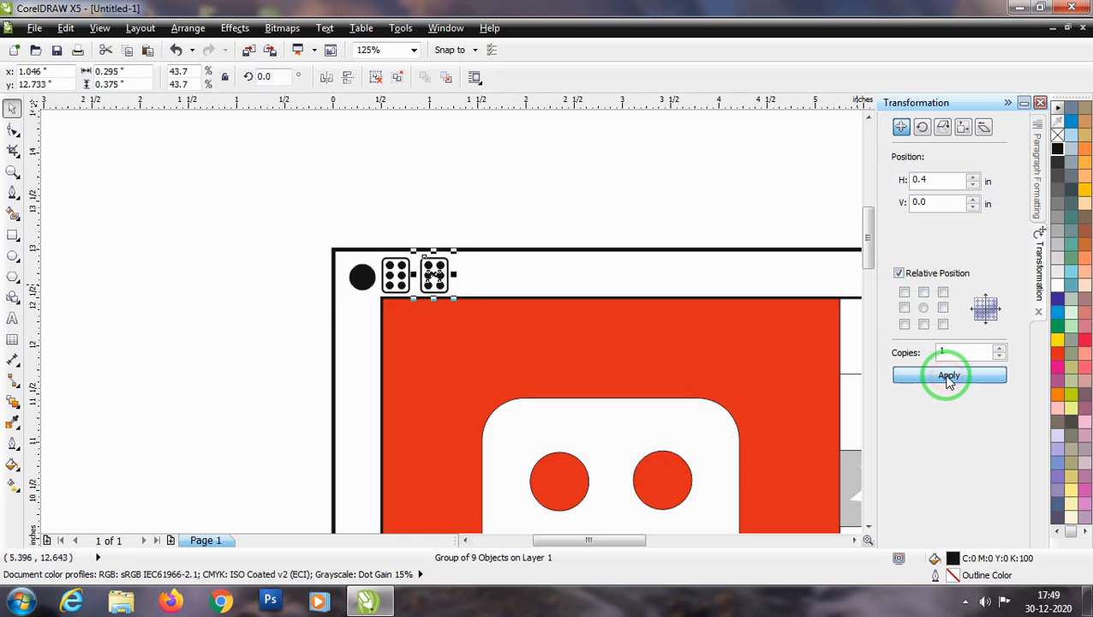
{"action": "left_click", "coordinate": [948, 378]}
{"action": "left_click", "coordinate": [948, 377]}
{"action": "left_click", "coordinate": [949, 377]}
{"action": "scroll", "coordinate": [214, 302], "scroll_direction": "down", "scroll_amount": 1}
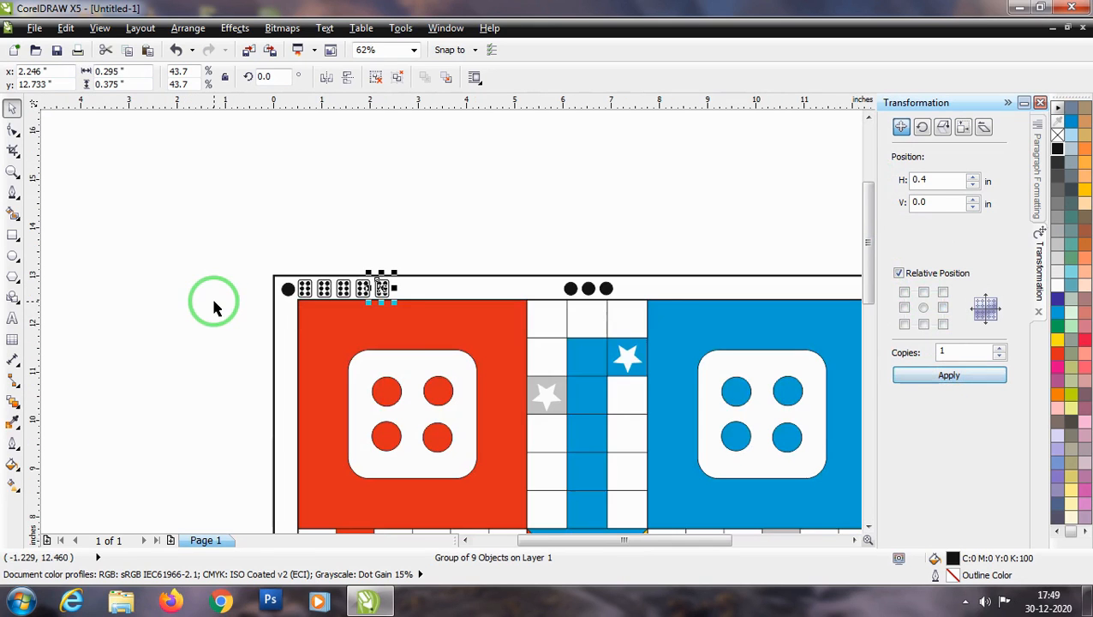
{"action": "left_click", "coordinate": [948, 377]}
{"action": "left_click", "coordinate": [948, 377]}
{"action": "left_click", "coordinate": [949, 377]}
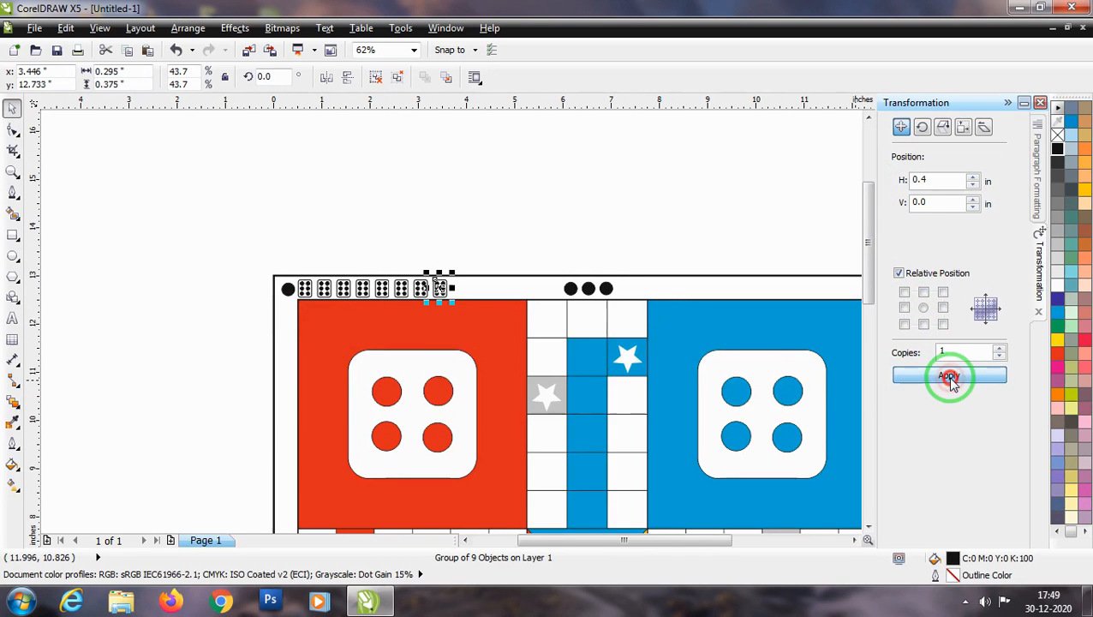
{"action": "left_click", "coordinate": [949, 377]}
{"action": "left_click", "coordinate": [949, 377]}
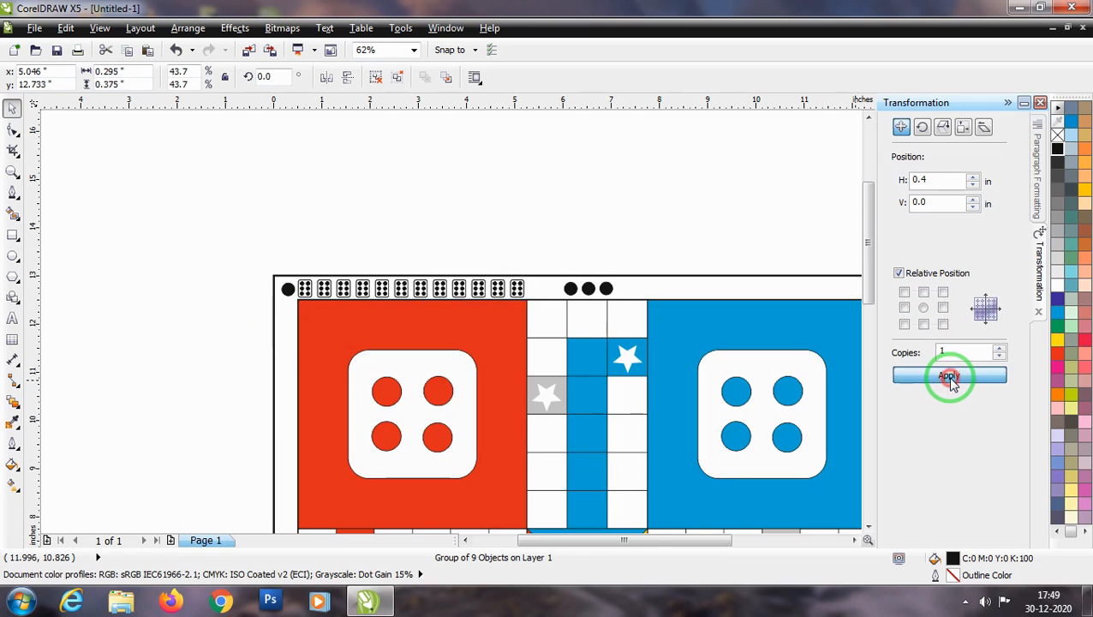
Step: Nudge the whole row of dice slightly right and up between the corner circle and the three middle circles
{"action": "left_click_drag", "start_coordinate": [290, 239], "coordinate": [571, 330]}
{"action": "key", "text": "Right"}
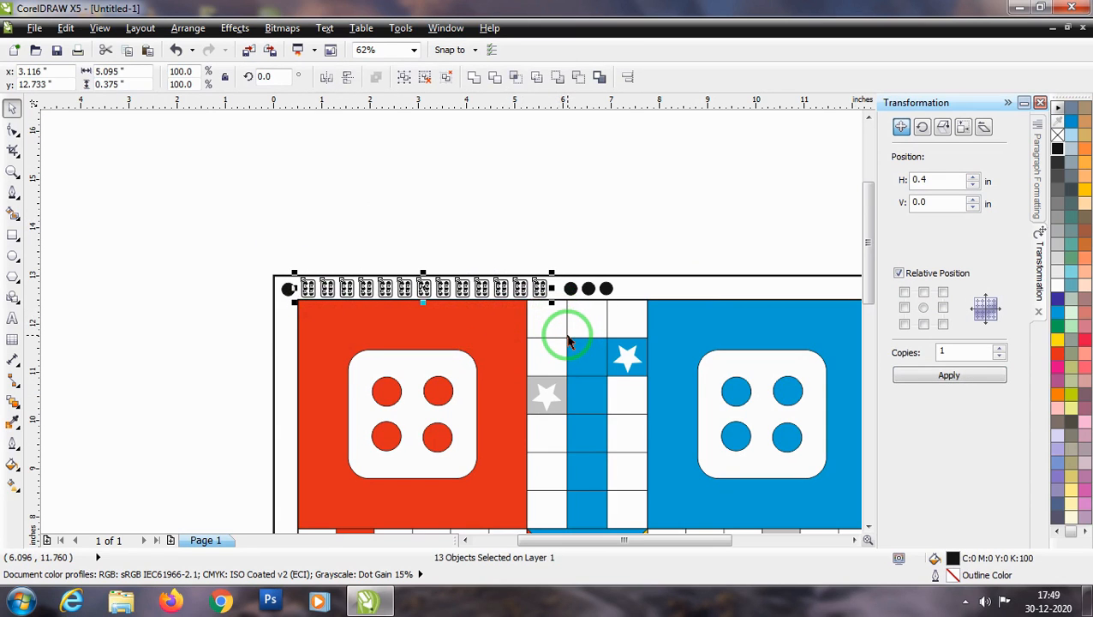
{"action": "key", "text": "Right"}
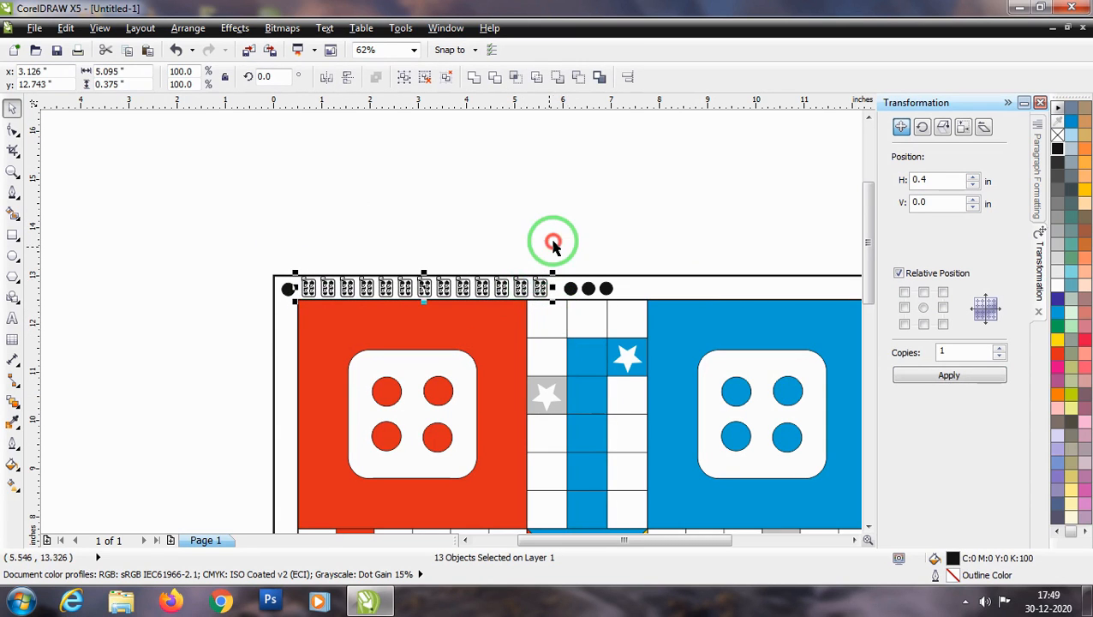
{"action": "left_click", "coordinate": [347, 281]}
{"action": "scroll", "coordinate": [443, 291], "scroll_direction": "down", "scroll_amount": 1}
{"action": "scroll", "coordinate": [591, 290], "scroll_direction": "up", "scroll_amount": 1}
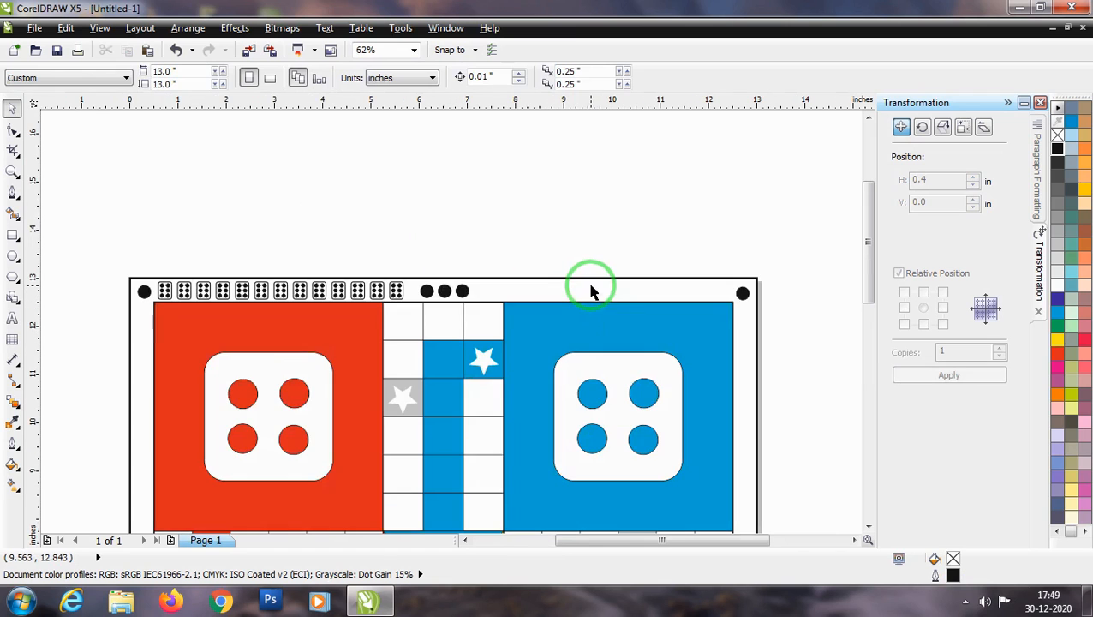
Step: Group the row of dice and copy it along the top border to above the blue area
{"action": "left_click", "coordinate": [340, 291]}
{"action": "left_click", "coordinate": [248, 231]}
{"action": "left_click_drag", "start_coordinate": [148, 244], "coordinate": [409, 307]}
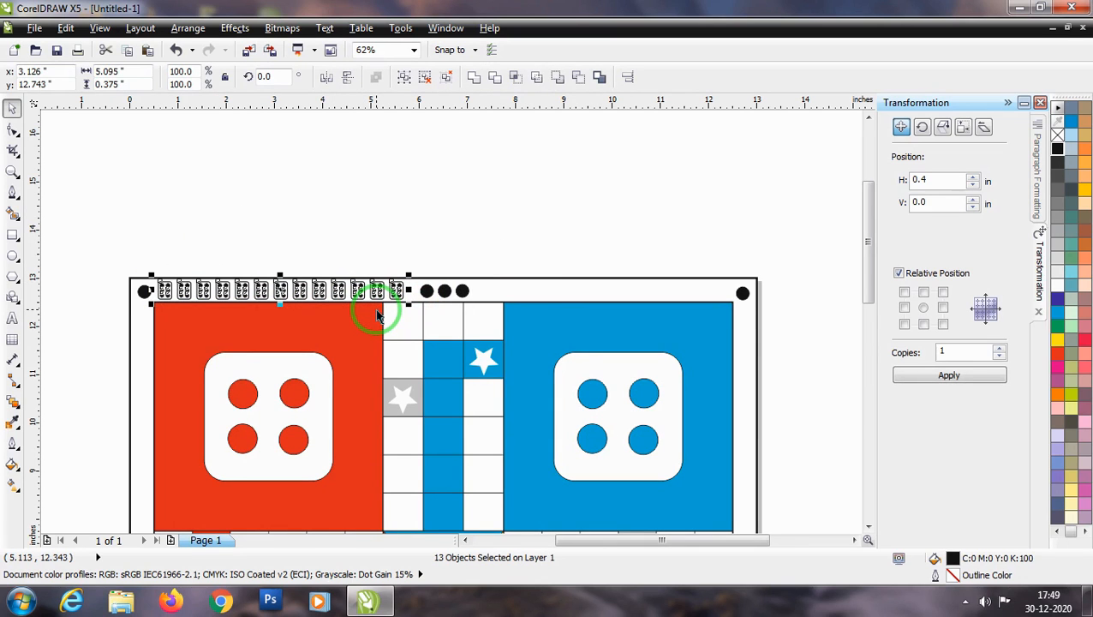
{"action": "key", "text": "ctrl+g"}
{"action": "left_click_drag", "start_coordinate": [276, 291], "coordinate": [603, 291]}
{"action": "right_click", "coordinate": [603, 291]}
Step: Adjust the copied dice row's position in the top border between the three middle circles and the right corner circle
{"action": "scroll", "coordinate": [604, 296], "scroll_direction": "up", "scroll_amount": 2}
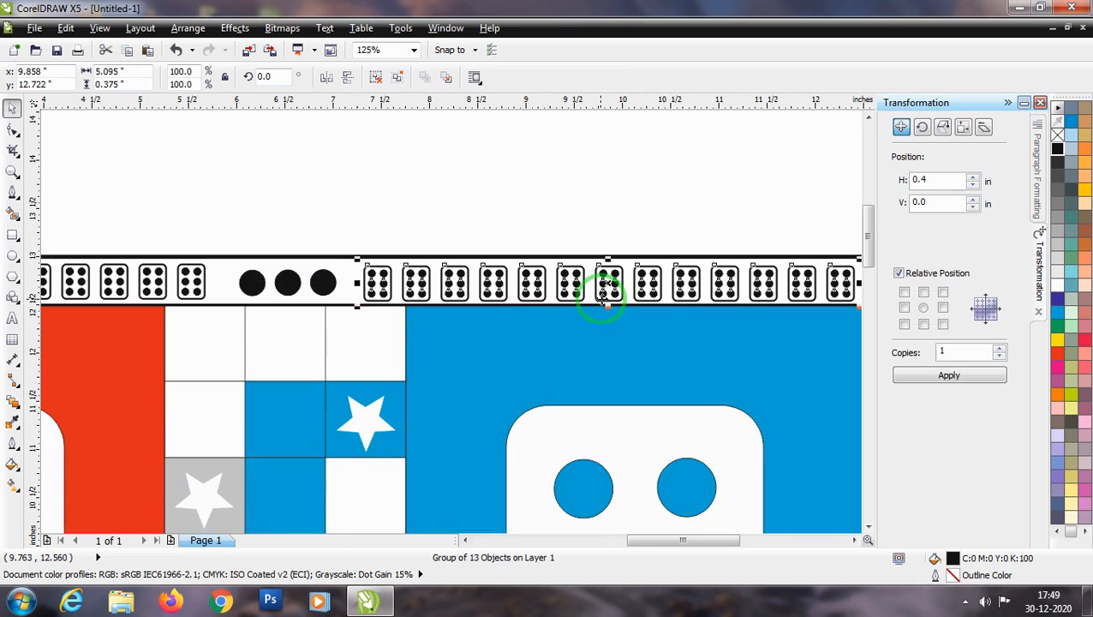
{"action": "scroll", "coordinate": [456, 292], "scroll_direction": "down", "scroll_amount": 2}
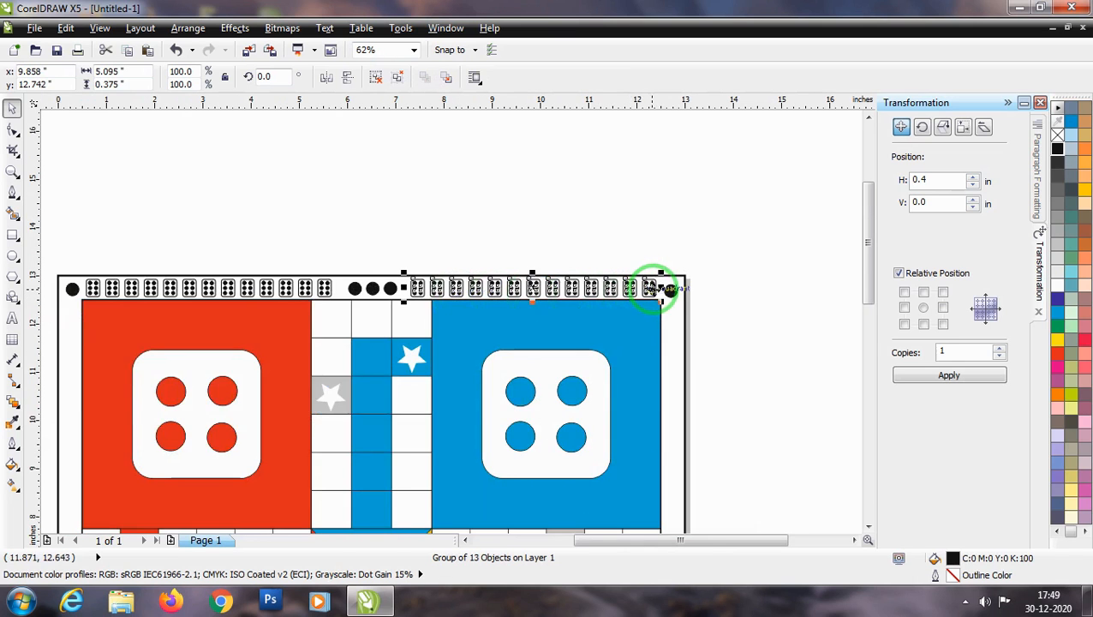
{"action": "scroll", "coordinate": [660, 288], "scroll_direction": "up", "scroll_amount": 2}
{"action": "scroll", "coordinate": [701, 304], "scroll_direction": "down", "scroll_amount": 2}
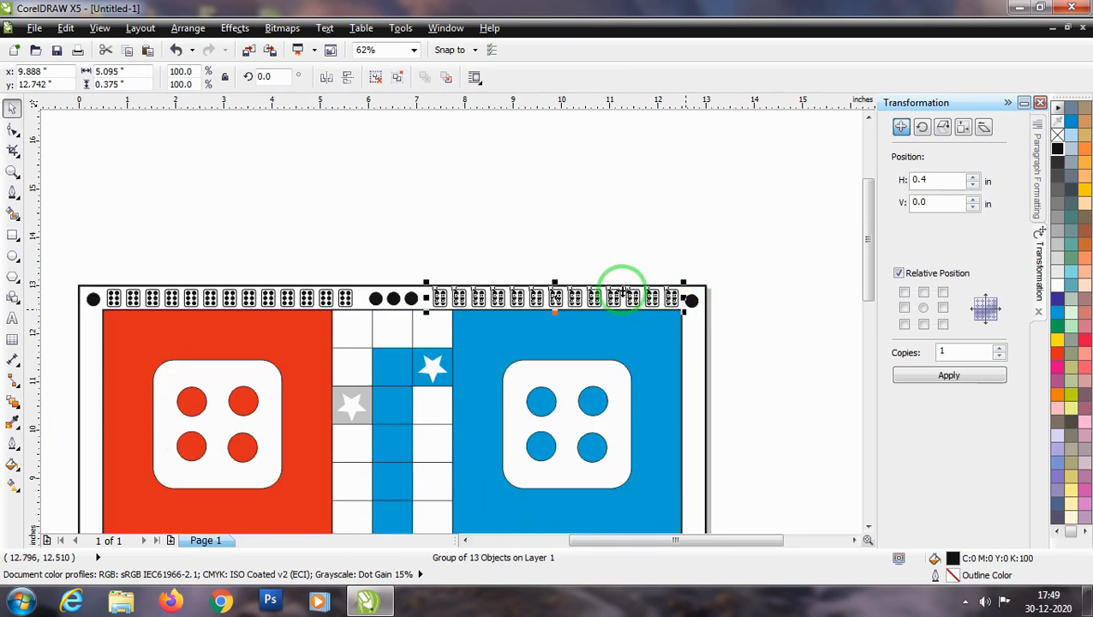
{"action": "left_click", "coordinate": [417, 229]}
Step: Copy the dice row above the red area down to the frame's bottom border below the green area
{"action": "scroll", "coordinate": [366, 257], "scroll_direction": "down", "scroll_amount": 2}
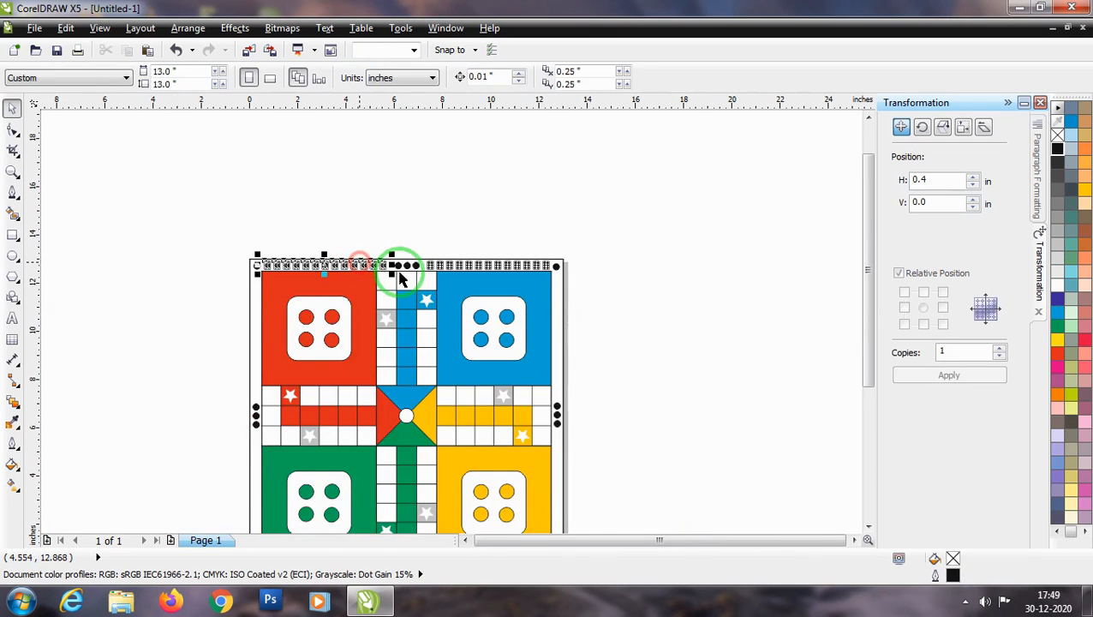
{"action": "left_click", "coordinate": [400, 270]}
{"action": "scroll", "coordinate": [343, 251], "scroll_direction": "down", "scroll_amount": 2}
{"action": "scroll", "coordinate": [343, 338], "scroll_direction": "up", "scroll_amount": 2}
{"action": "left_click_drag", "start_coordinate": [313, 153], "coordinate": [285, 435]}
{"action": "scroll", "coordinate": [321, 477], "scroll_direction": "up", "scroll_amount": 2}
{"action": "scroll", "coordinate": [283, 434], "scroll_direction": "up", "scroll_amount": 2}
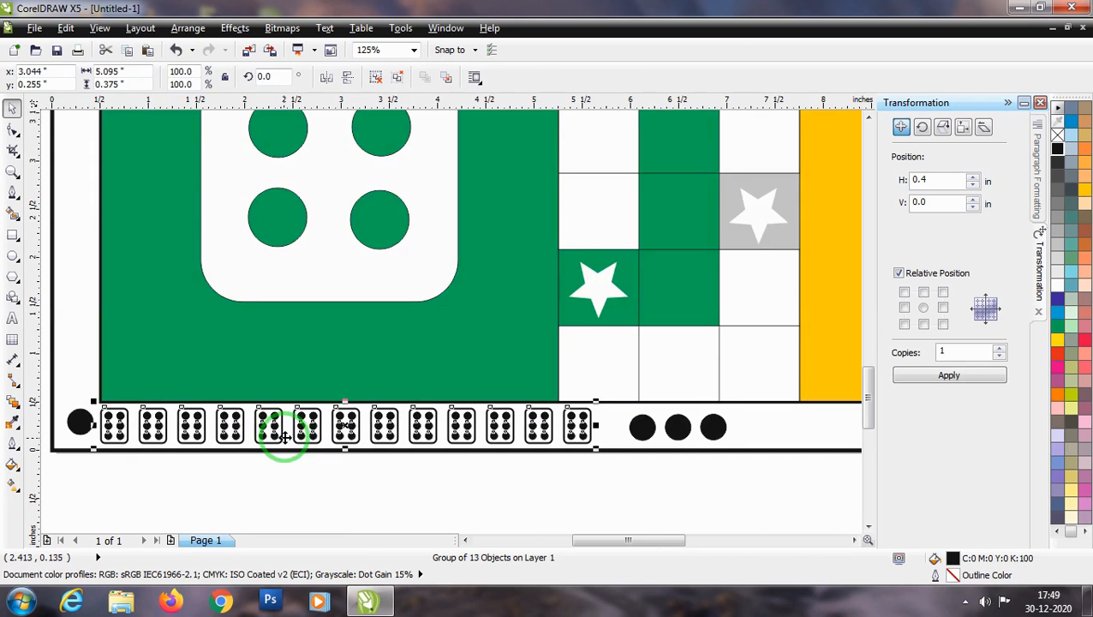
Step: Copy the dice row along the frame's bottom border to below the yellow area, between the middle circles and the corner circle
{"action": "scroll", "coordinate": [155, 430], "scroll_direction": "down", "scroll_amount": 2}
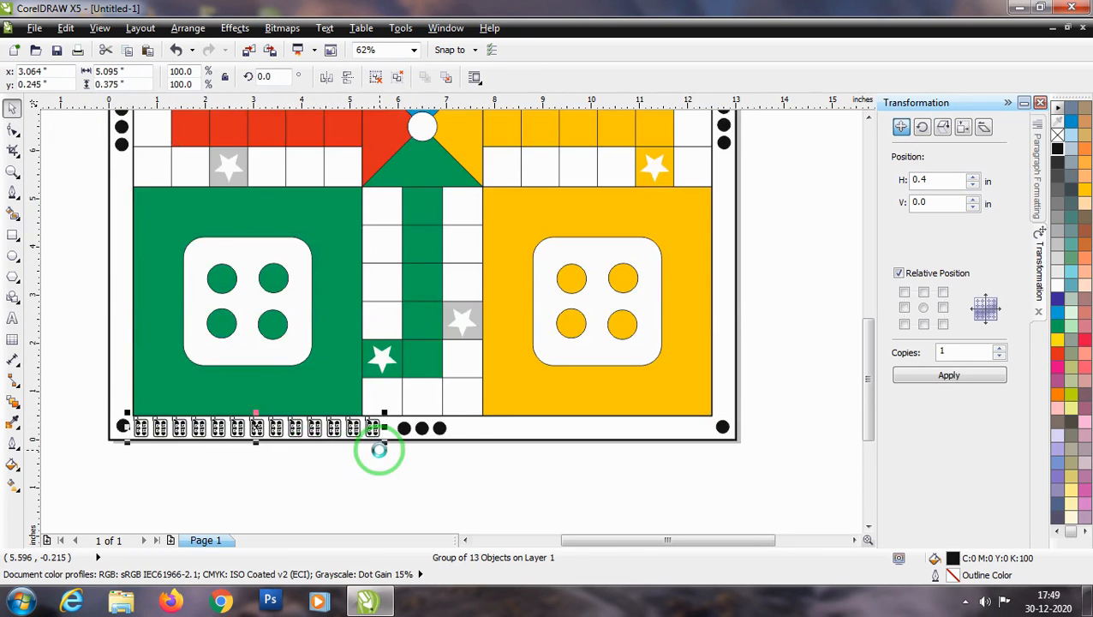
{"action": "scroll", "coordinate": [380, 450], "scroll_direction": "up", "scroll_amount": 2}
{"action": "left_click_drag", "start_coordinate": [290, 413], "coordinate": [578, 424]}
{"action": "scroll", "coordinate": [202, 429], "scroll_direction": "down", "scroll_amount": 2}
{"action": "scroll", "coordinate": [579, 424], "scroll_direction": "up", "scroll_amount": 2}
{"action": "left_click_drag", "start_coordinate": [334, 410], "coordinate": [587, 415]}
{"action": "left_click_drag", "start_coordinate": [665, 460], "coordinate": [660, 460]}
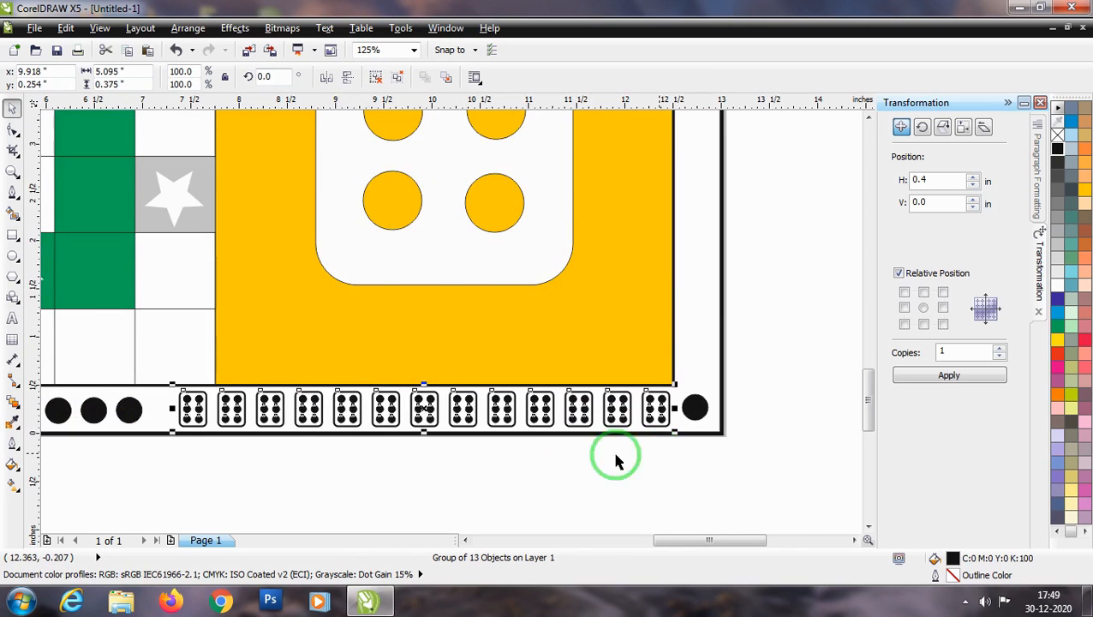
{"action": "scroll", "coordinate": [557, 457], "scroll_direction": "down", "scroll_amount": 2}
{"action": "left_click", "coordinate": [588, 454]}
Step: Copy the dice row below the yellow area to the empty space beside the board and rotate the copy 90 degrees
{"action": "scroll", "coordinate": [497, 458], "scroll_direction": "down", "scroll_amount": 2}
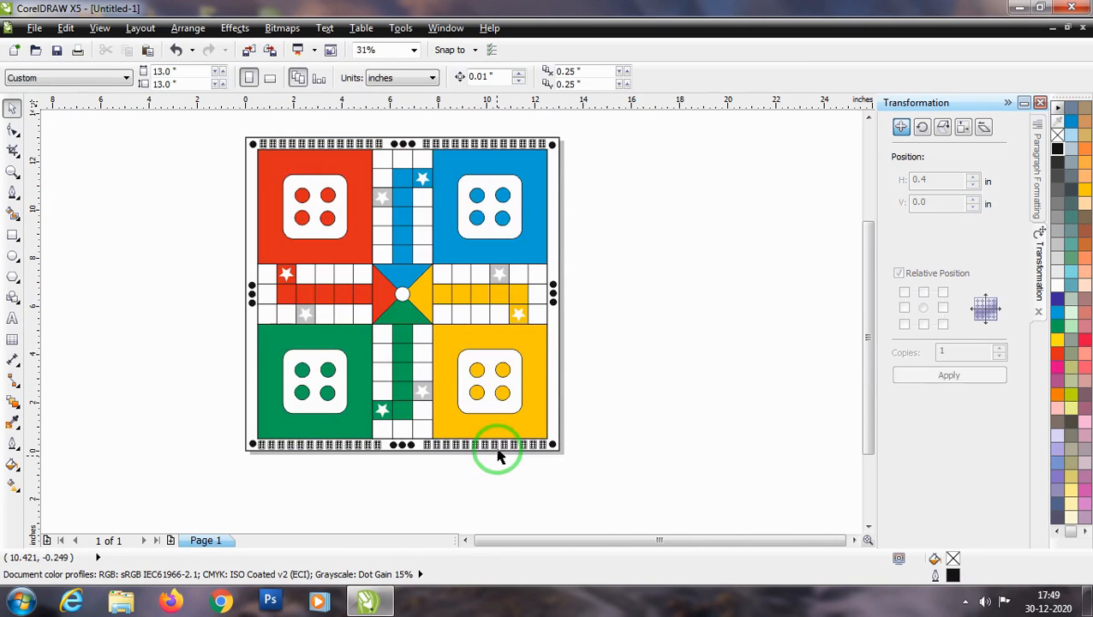
{"action": "left_click", "coordinate": [505, 441]}
{"action": "left_click_drag", "start_coordinate": [486, 441], "coordinate": [676, 371]}
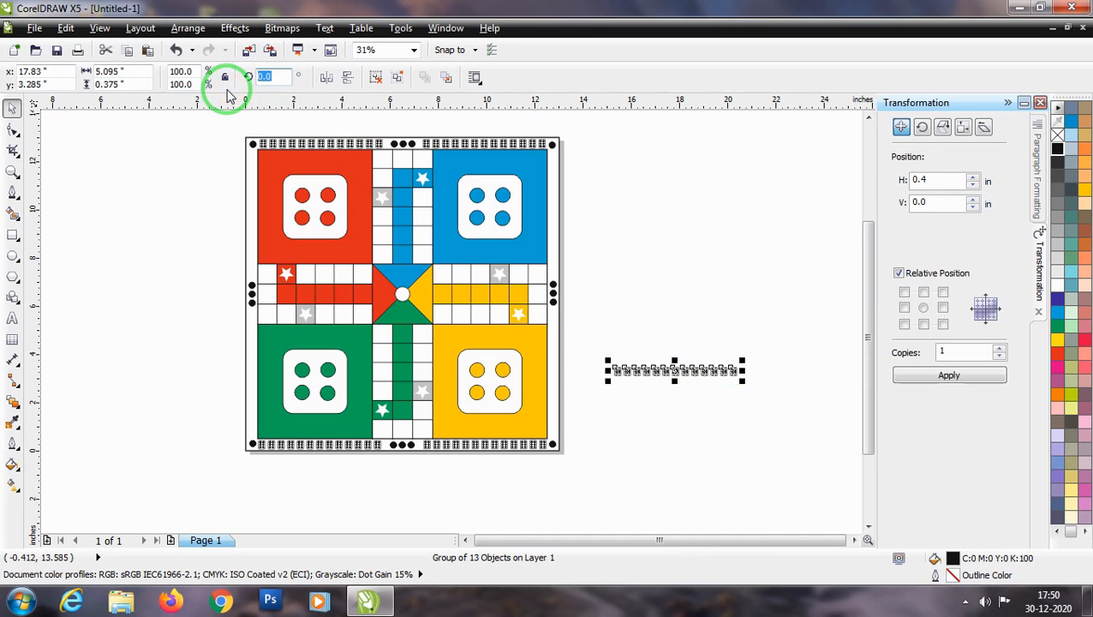
{"action": "type", "text": "90"}
{"action": "key", "text": "Return"}
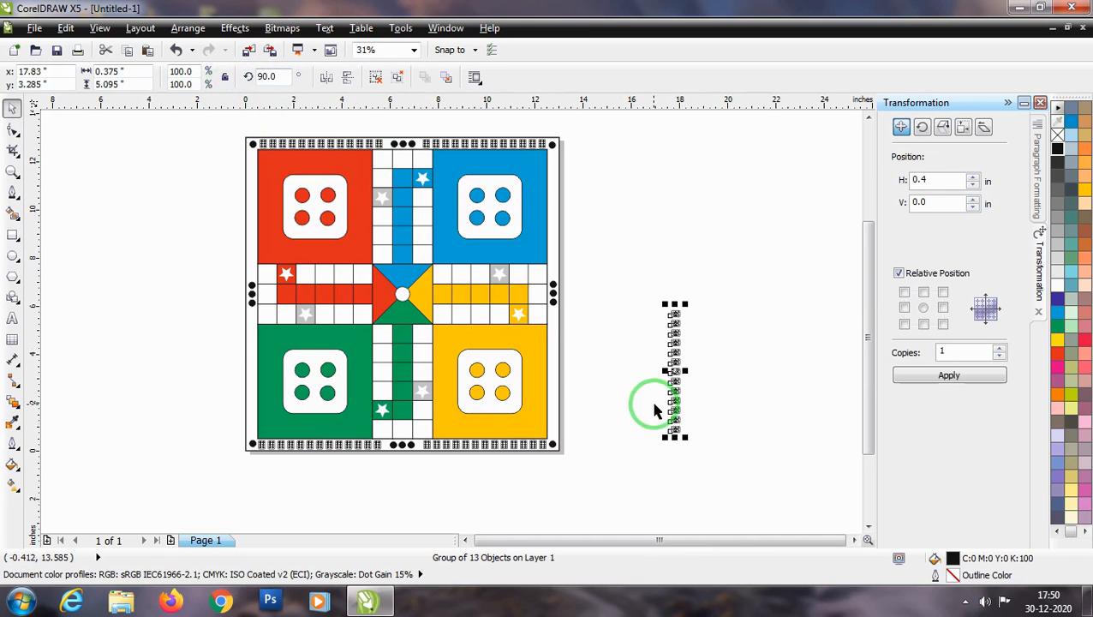
Step: Place the vertical dice row in the frame's right border beside the yellow area, between the middle circles and the corner circle
{"action": "scroll", "coordinate": [654, 410], "scroll_direction": "up", "scroll_amount": 2}
{"action": "left_click_drag", "start_coordinate": [654, 317], "coordinate": [406, 295]}
{"action": "scroll", "coordinate": [422, 330], "scroll_direction": "up", "scroll_amount": 2}
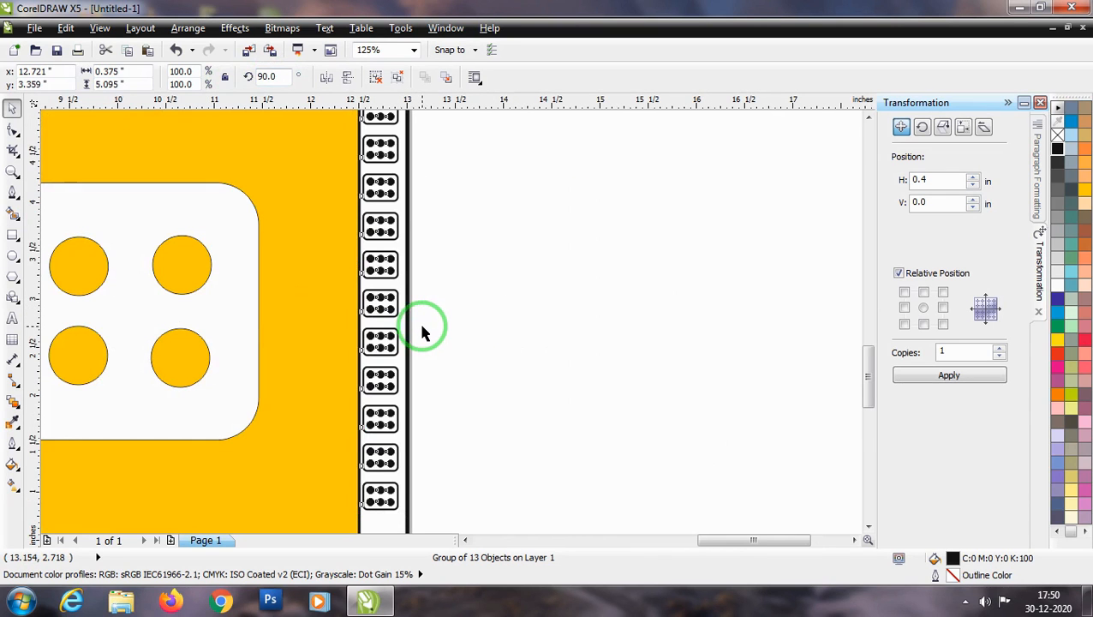
{"action": "scroll", "coordinate": [411, 330], "scroll_direction": "down", "scroll_amount": 2}
{"action": "scroll", "coordinate": [385, 459], "scroll_direction": "up", "scroll_amount": 1}
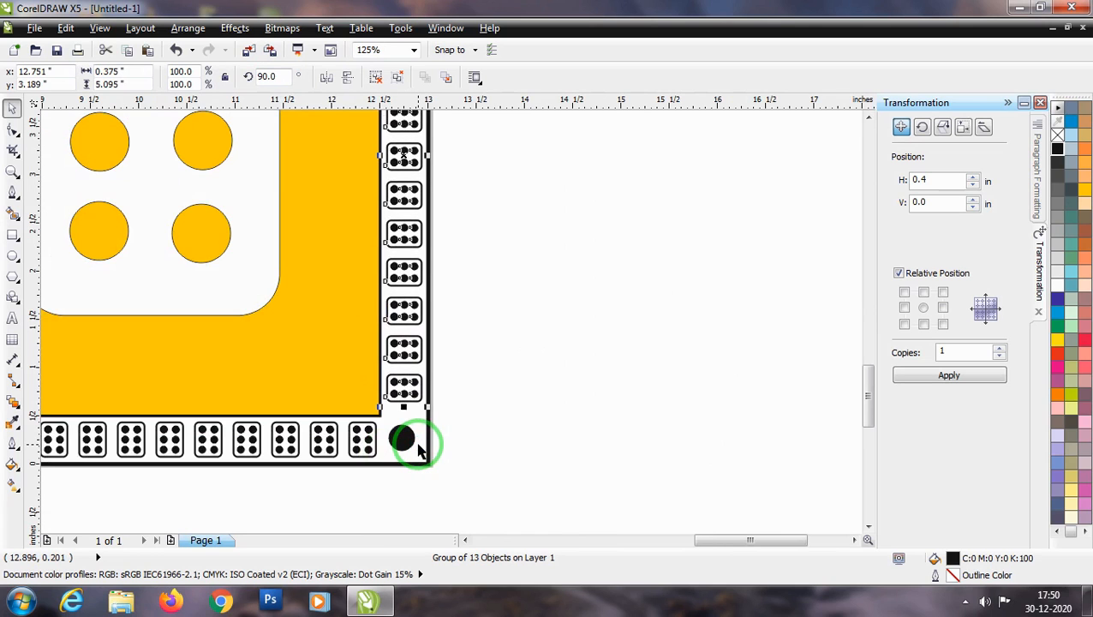
{"action": "scroll", "coordinate": [420, 452], "scroll_direction": "down", "scroll_amount": 1}
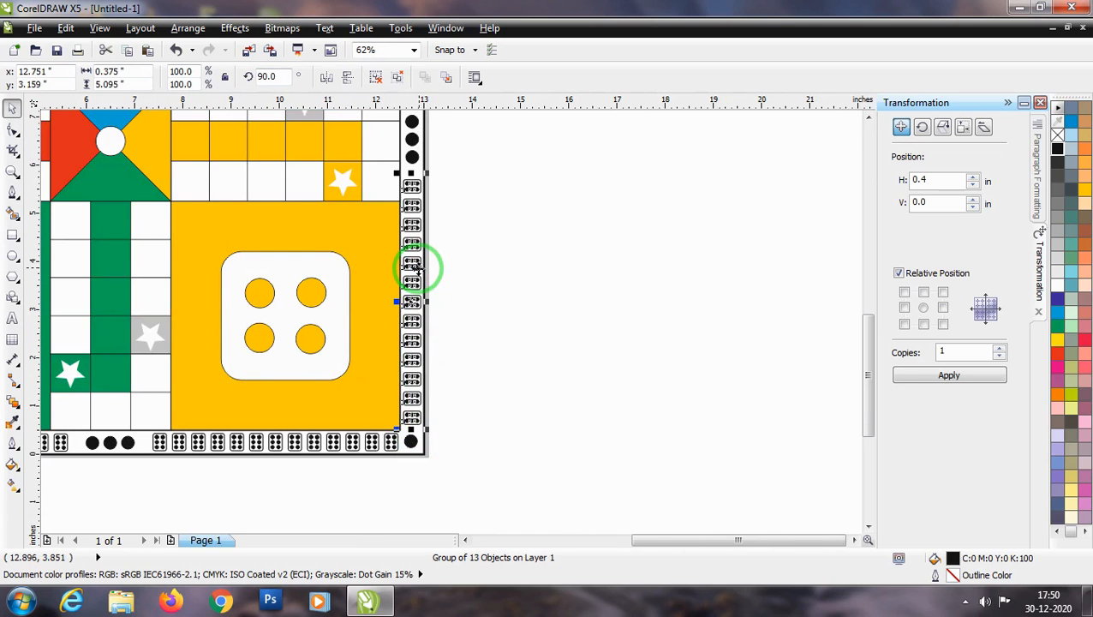
{"action": "scroll", "coordinate": [455, 418], "scroll_direction": "down", "scroll_amount": 1}
Step: Copy the vertical dice row up the frame's right border to beside the blue area
{"action": "left_click_drag", "start_coordinate": [412, 387], "coordinate": [443, 227]}
{"action": "scroll", "coordinate": [433, 134], "scroll_direction": "up", "scroll_amount": 1}
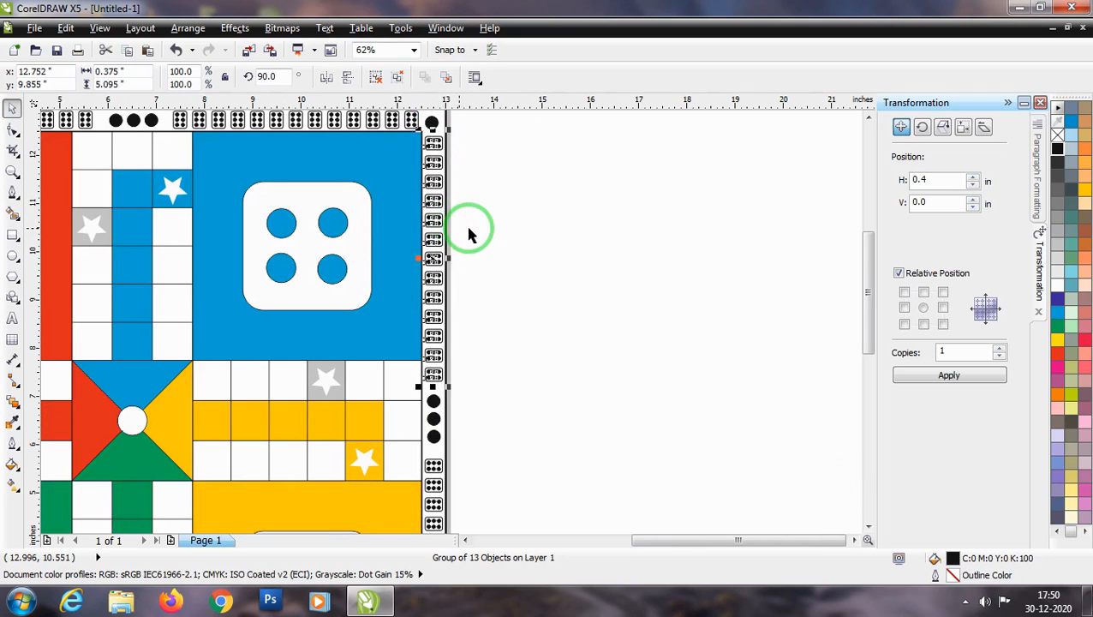
{"action": "left_click", "coordinate": [513, 234]}
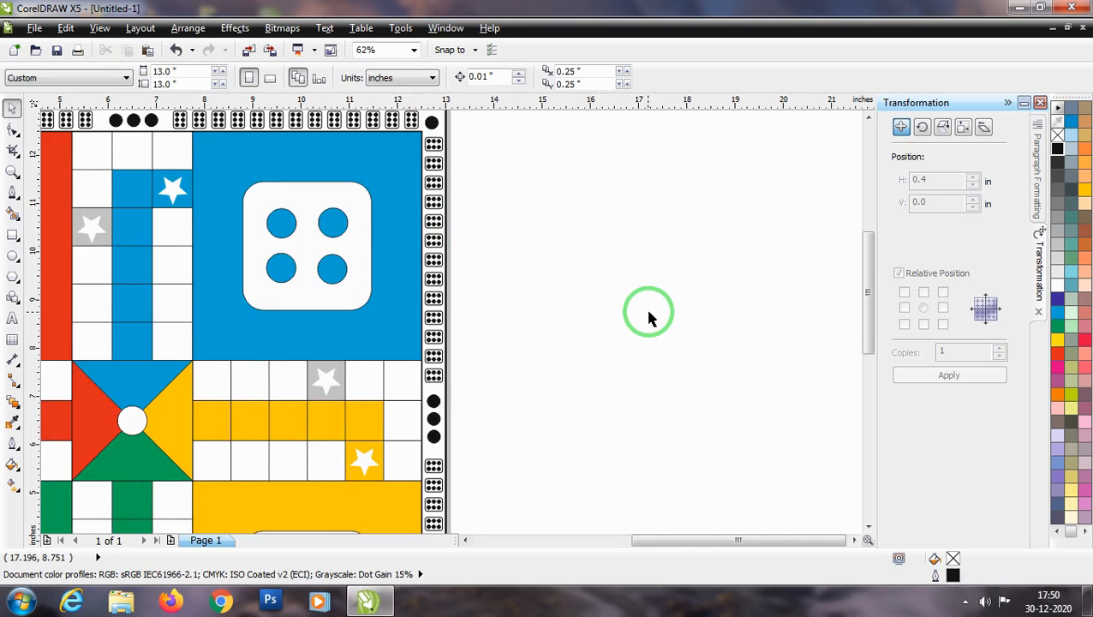
Step: Copy the vertical dice row to the frame's left border beside the red area and align it between the circles
{"action": "scroll", "coordinate": [645, 306], "scroll_direction": "down", "scroll_amount": 1}
{"action": "left_click_drag", "start_coordinate": [539, 288], "coordinate": [288, 278]}
{"action": "scroll", "coordinate": [200, 250], "scroll_direction": "up", "scroll_amount": 1}
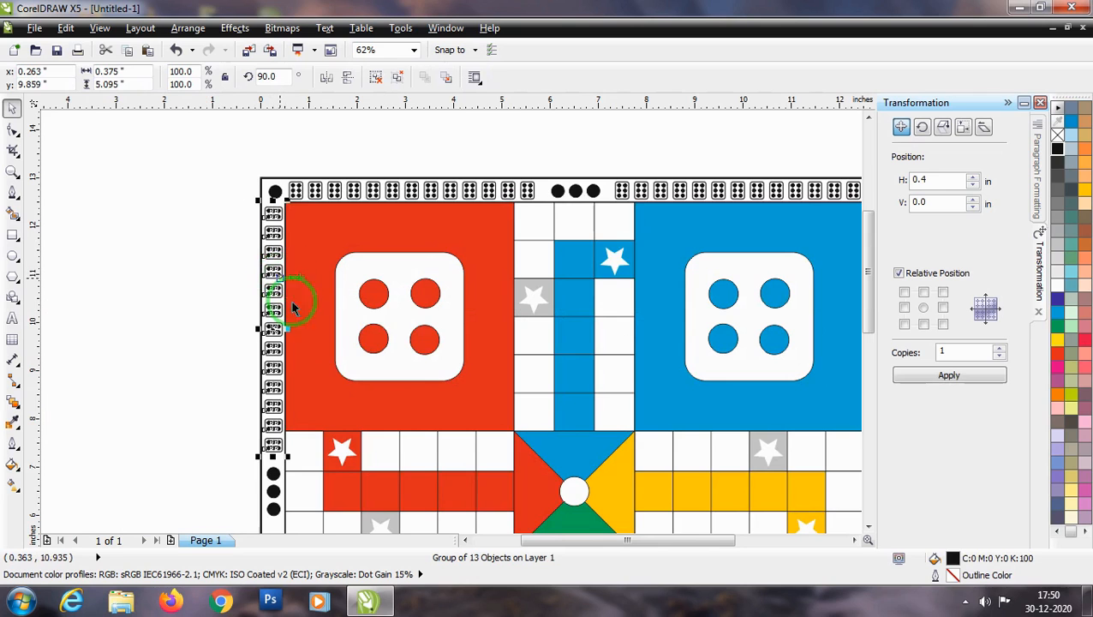
{"action": "left_click_drag", "start_coordinate": [306, 341], "coordinate": [278, 379]}
{"action": "scroll", "coordinate": [264, 264], "scroll_direction": "down", "scroll_amount": 1}
{"action": "scroll", "coordinate": [260, 478], "scroll_direction": "up", "scroll_amount": 1}
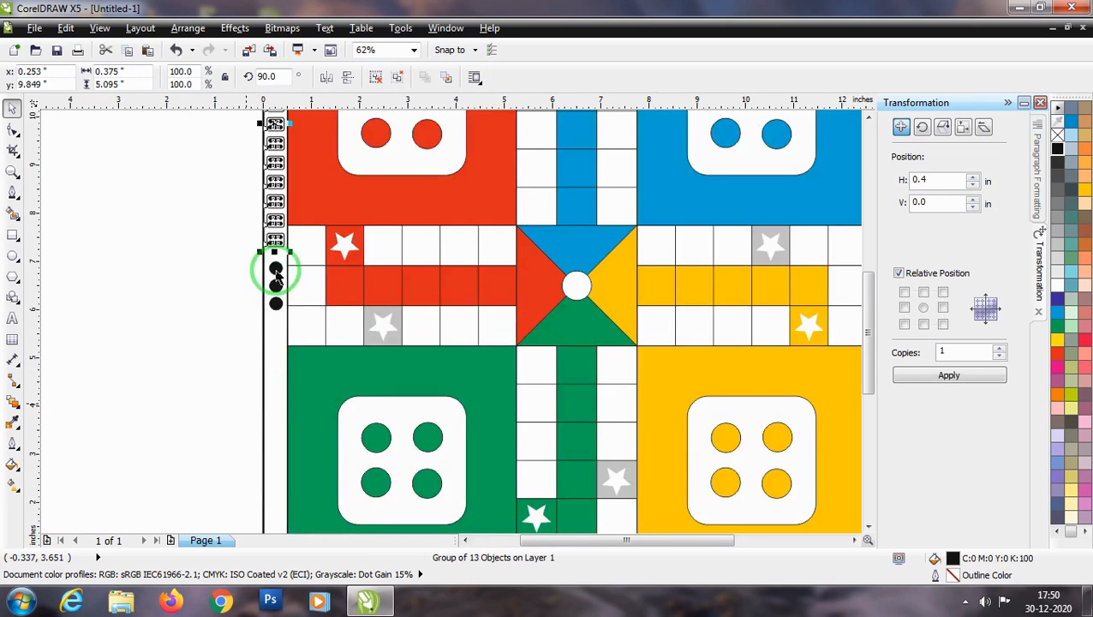
Step: Copy the vertical dice row down the frame's left border to beside the green area and adjust it between the circles
{"action": "left_click_drag", "start_coordinate": [275, 185], "coordinate": [200, 423]}
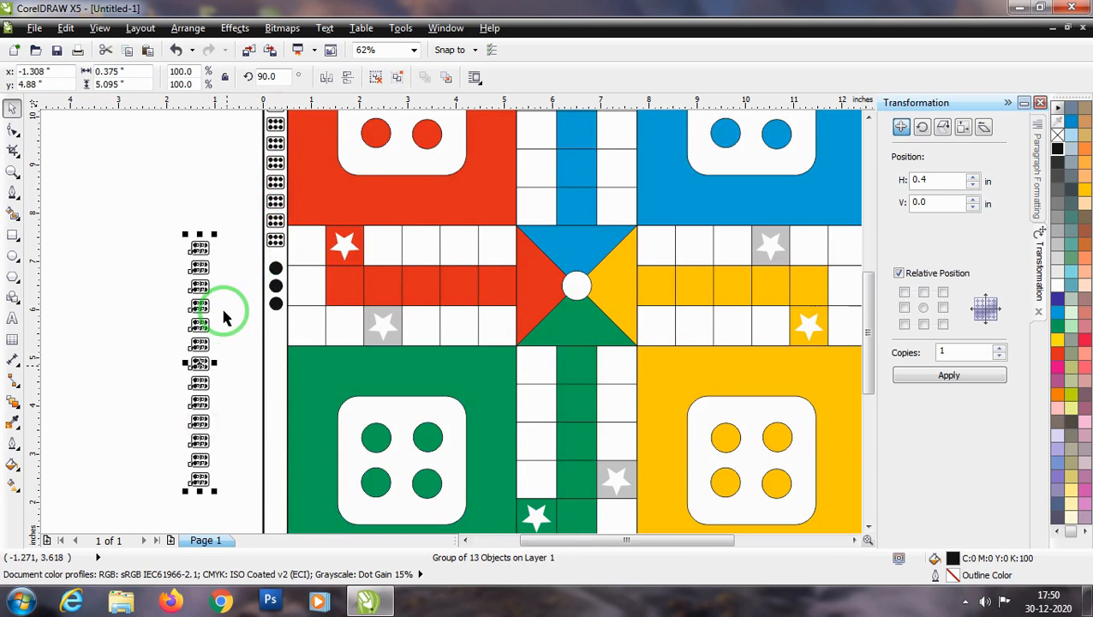
{"action": "scroll", "coordinate": [224, 312], "scroll_direction": "down", "scroll_amount": 1}
{"action": "scroll", "coordinate": [236, 406], "scroll_direction": "up", "scroll_amount": 1}
{"action": "left_click_drag", "start_coordinate": [190, 280], "coordinate": [261, 346]}
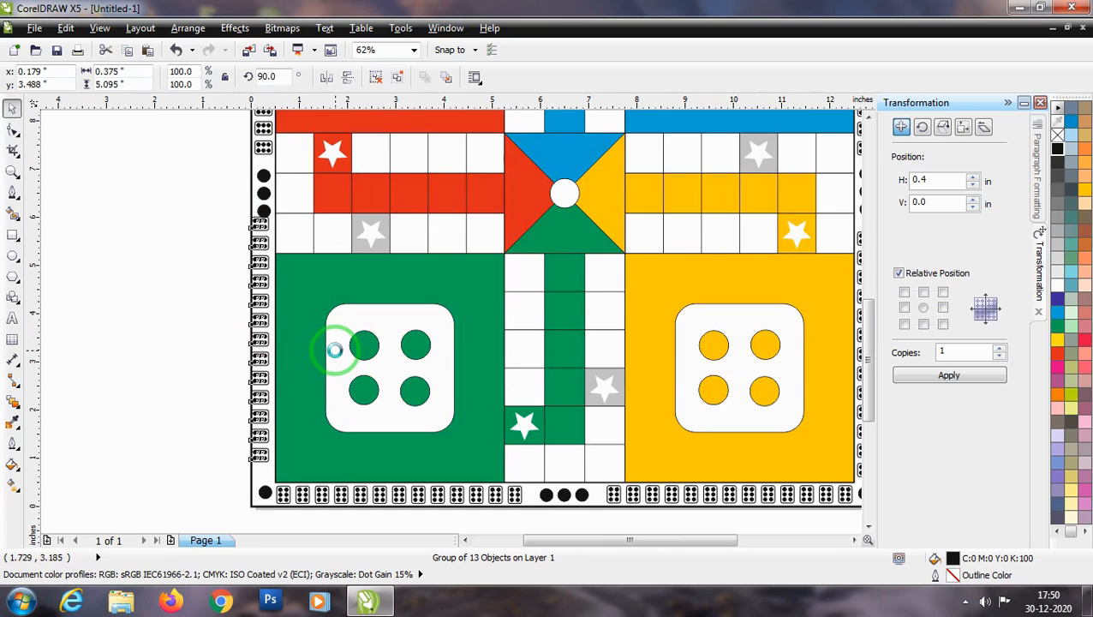
{"action": "left_click_drag", "start_coordinate": [339, 355], "coordinate": [339, 353]}
{"action": "left_click", "coordinate": [192, 340]}
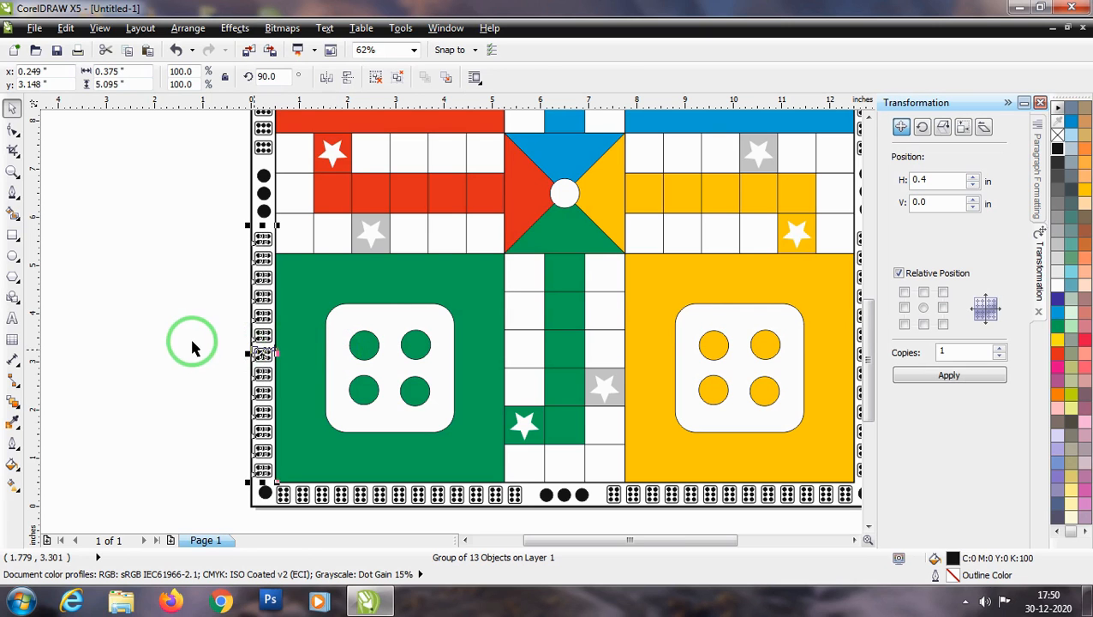
{"action": "scroll", "coordinate": [284, 362], "scroll_direction": "down", "scroll_amount": 2}
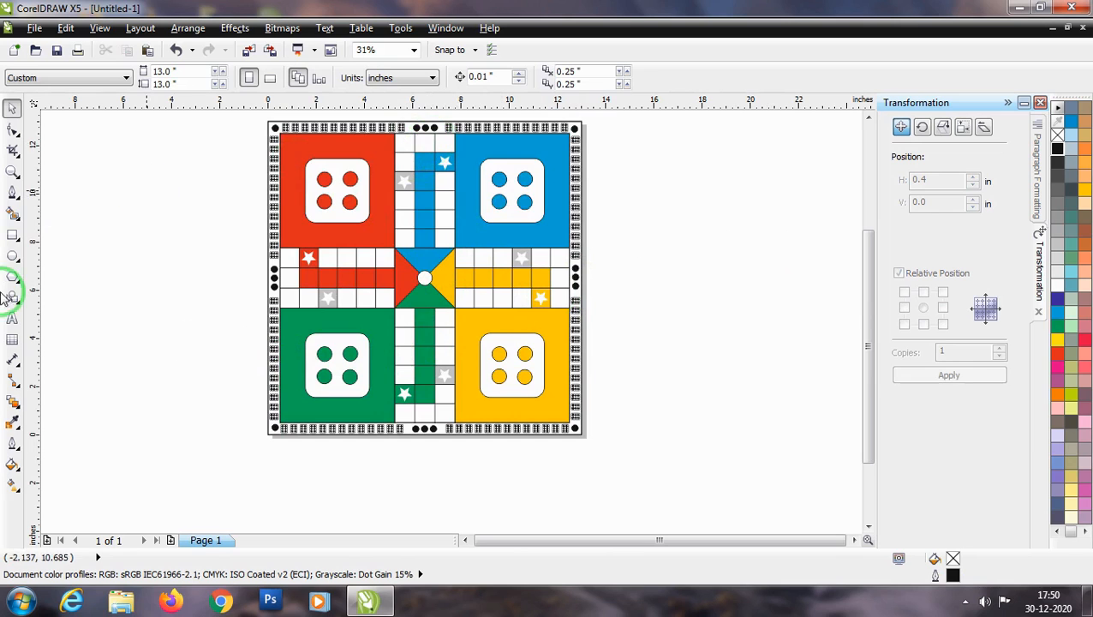
Step: Add the artistic text "START" in 24 pt Arial beside the board and make it bold
{"action": "left_click", "coordinate": [13, 318]}
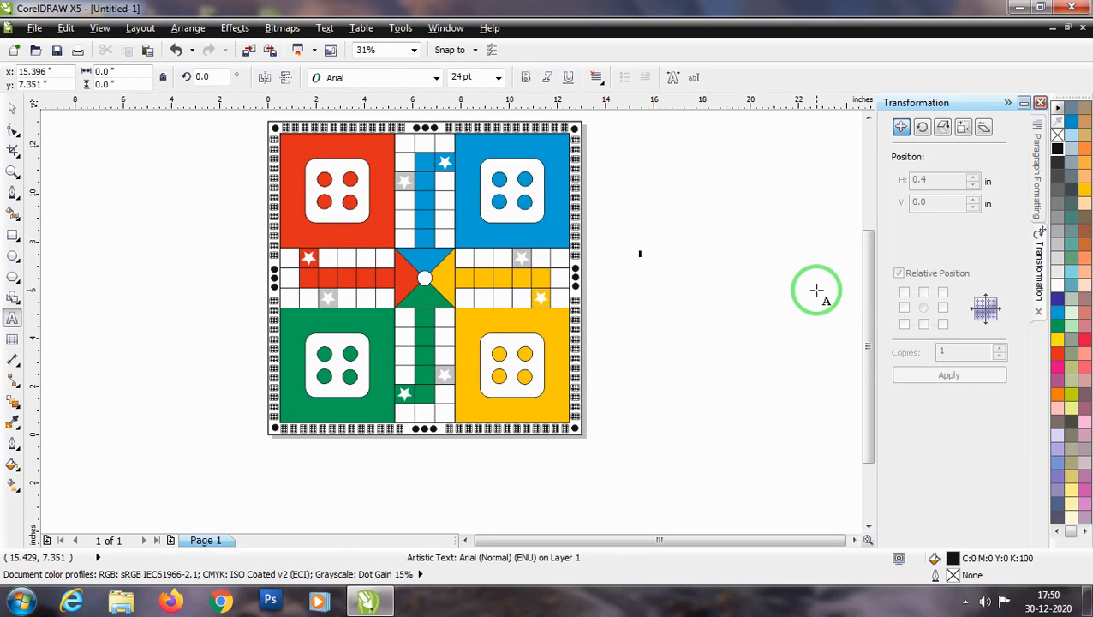
{"action": "left_click", "coordinate": [316, 195]}
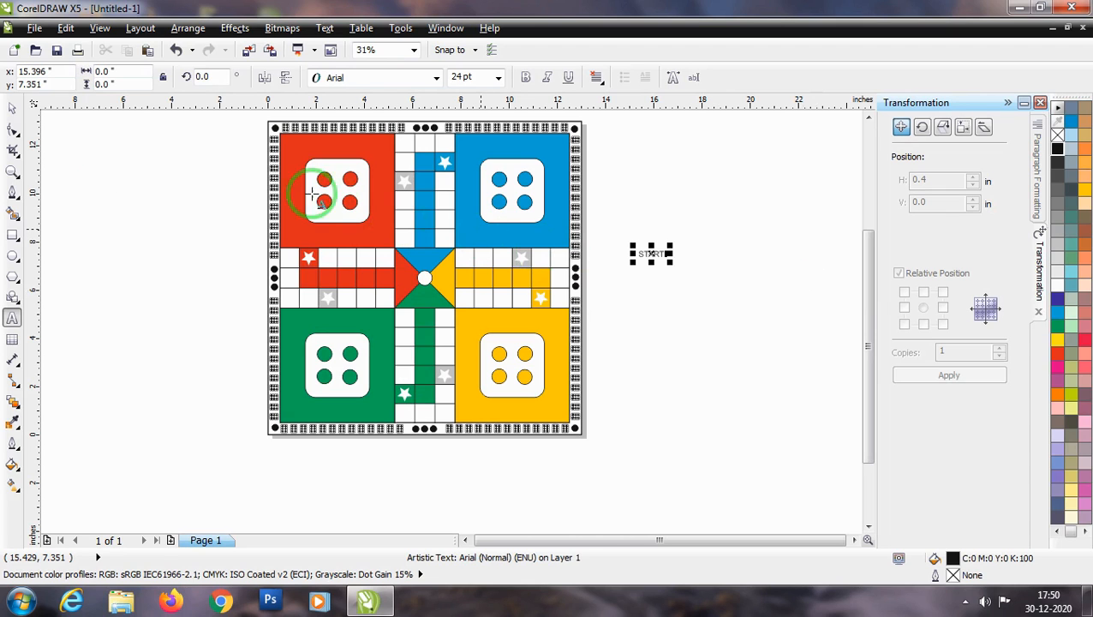
{"action": "left_click", "coordinate": [14, 111]}
{"action": "left_click", "coordinate": [526, 78]}
Step: Position the START text in the red area just above its star cell and fill it white
{"action": "left_click_drag", "start_coordinate": [652, 231], "coordinate": [313, 243]}
{"action": "scroll", "coordinate": [307, 249], "scroll_direction": "up", "scroll_amount": 1}
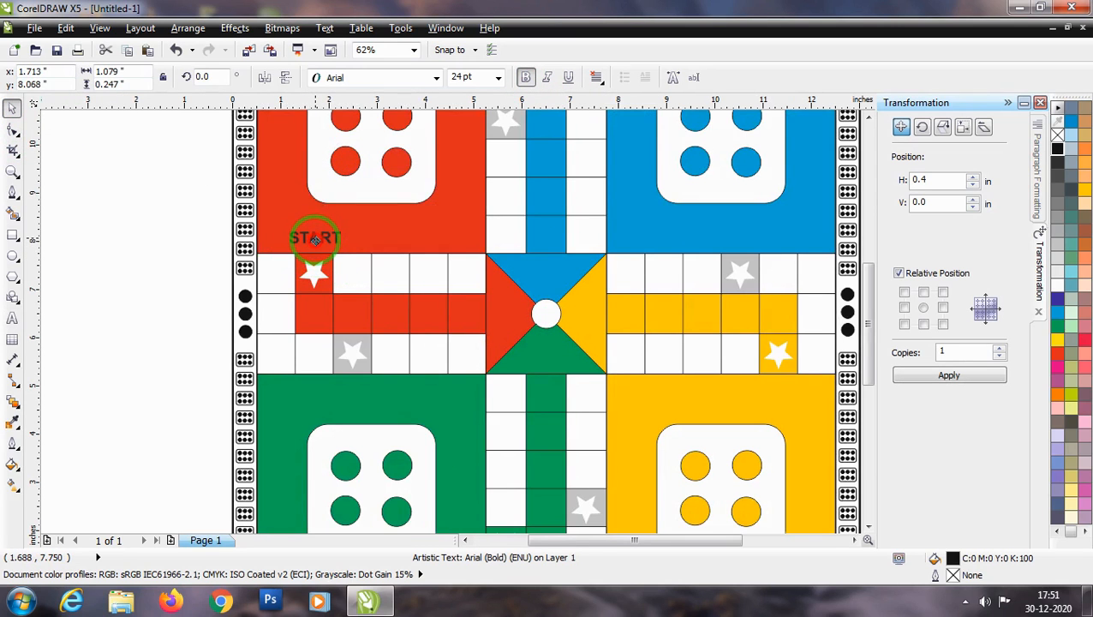
{"action": "left_click", "coordinate": [313, 241]}
{"action": "left_click", "coordinate": [1058, 287]}
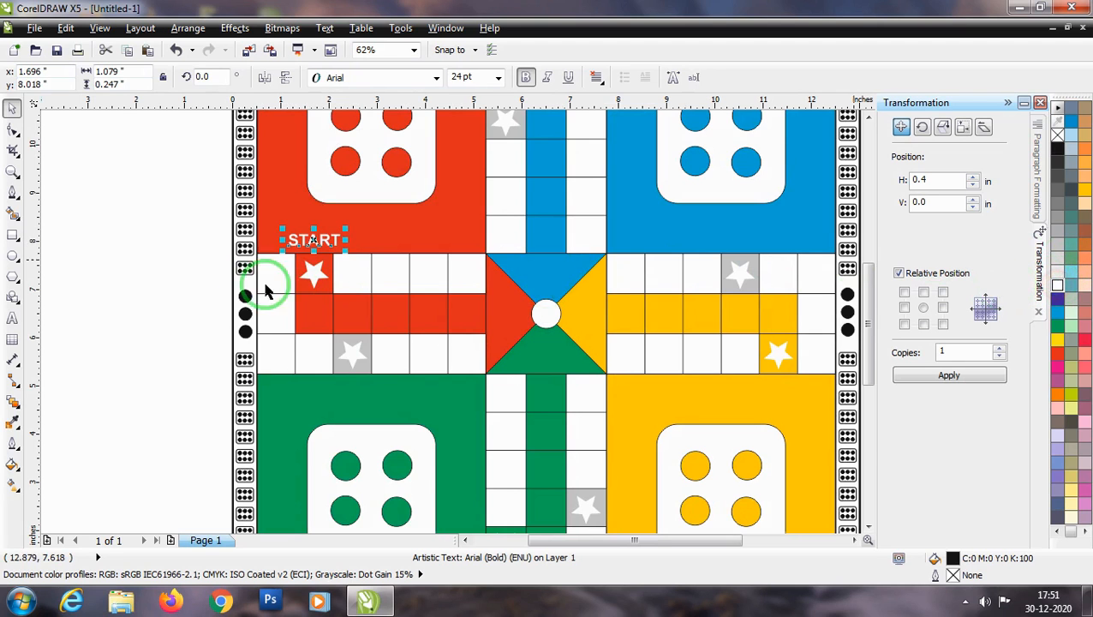
Step: Copy the START text, rotate the copy 90 degrees and position it in the green area beside its star cell
{"action": "scroll", "coordinate": [225, 288], "scroll_direction": "down", "scroll_amount": 1}
{"action": "scroll", "coordinate": [274, 264], "scroll_direction": "up", "scroll_amount": 1}
{"action": "scroll", "coordinate": [249, 269], "scroll_direction": "down", "scroll_amount": 1}
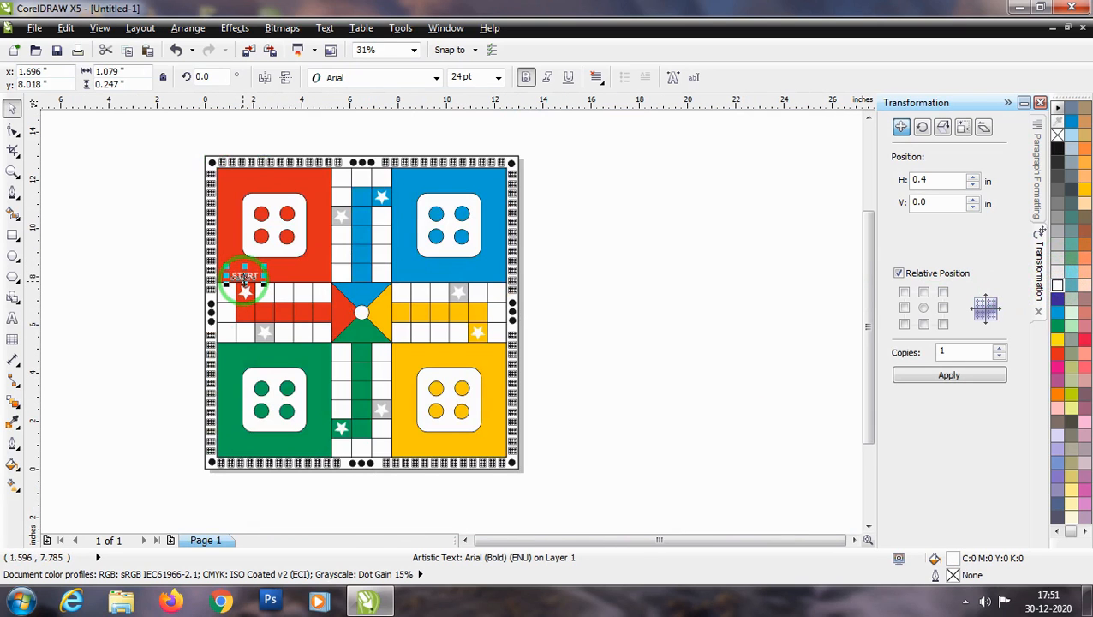
{"action": "left_click_drag", "start_coordinate": [244, 276], "coordinate": [588, 237]}
{"action": "right_click", "coordinate": [588, 237]}
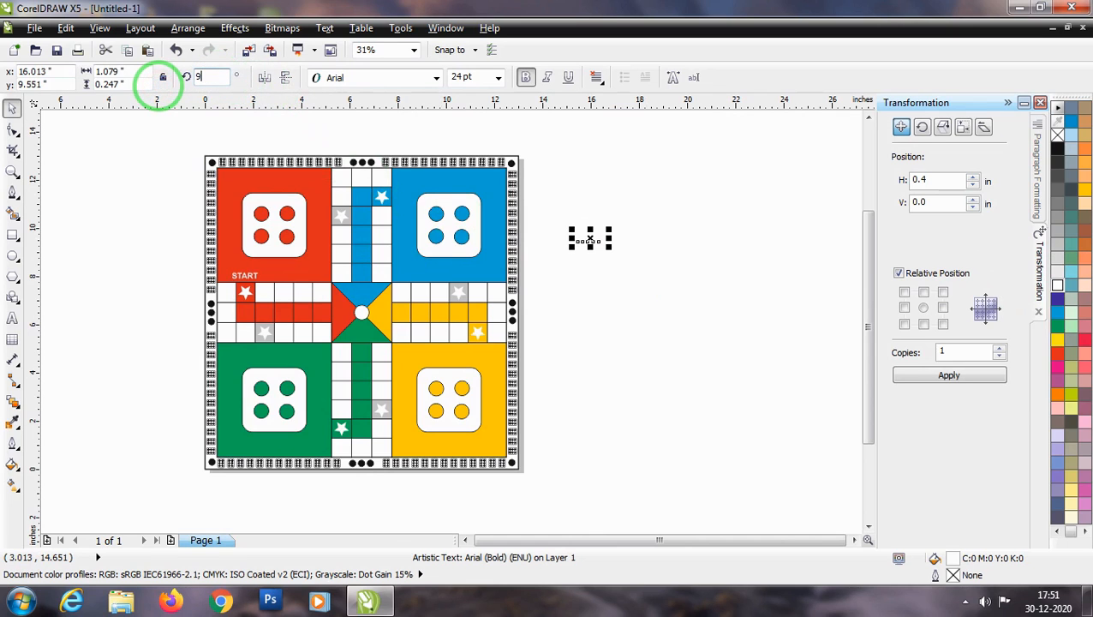
{"action": "left_click_drag", "start_coordinate": [574, 230], "coordinate": [412, 193]}
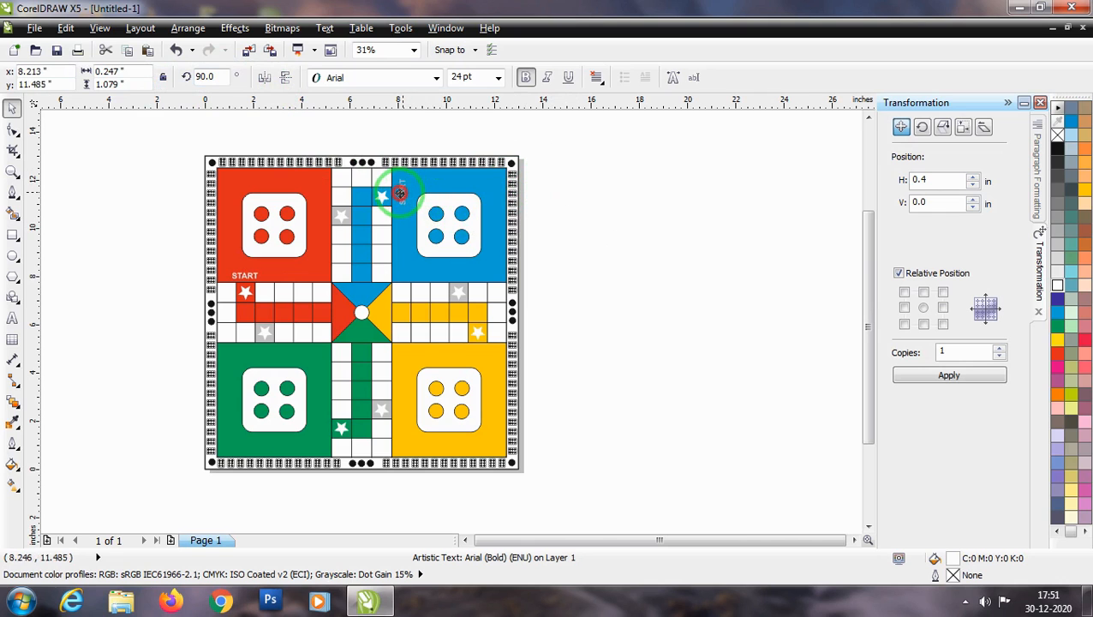
{"action": "left_click_drag", "start_coordinate": [357, 313], "coordinate": [323, 420]}
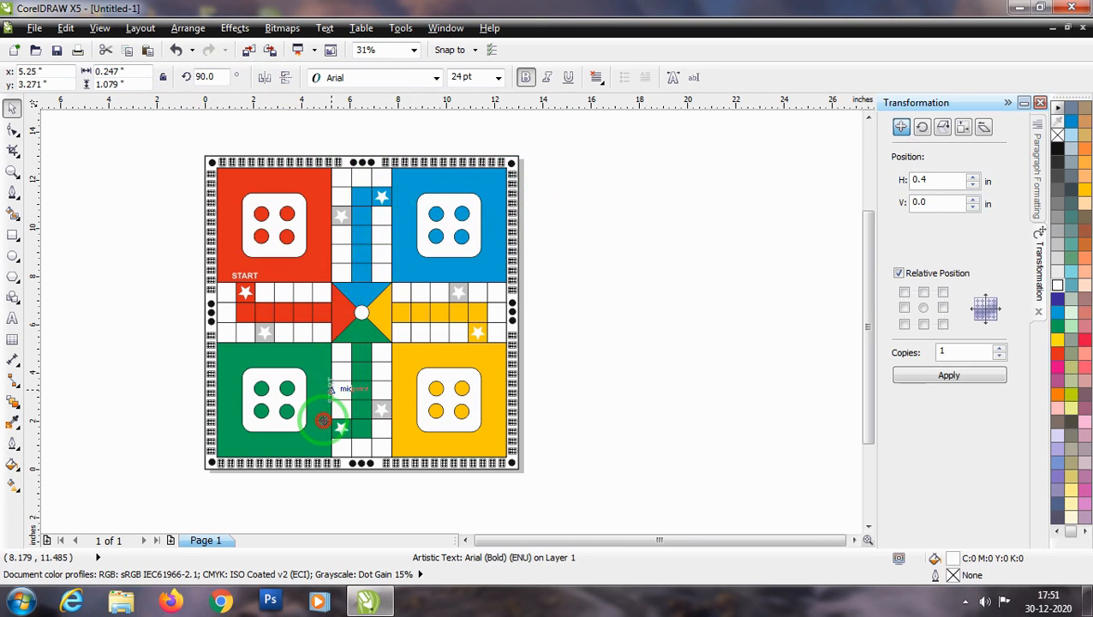
{"action": "scroll", "coordinate": [319, 428], "scroll_direction": "up", "scroll_amount": 4}
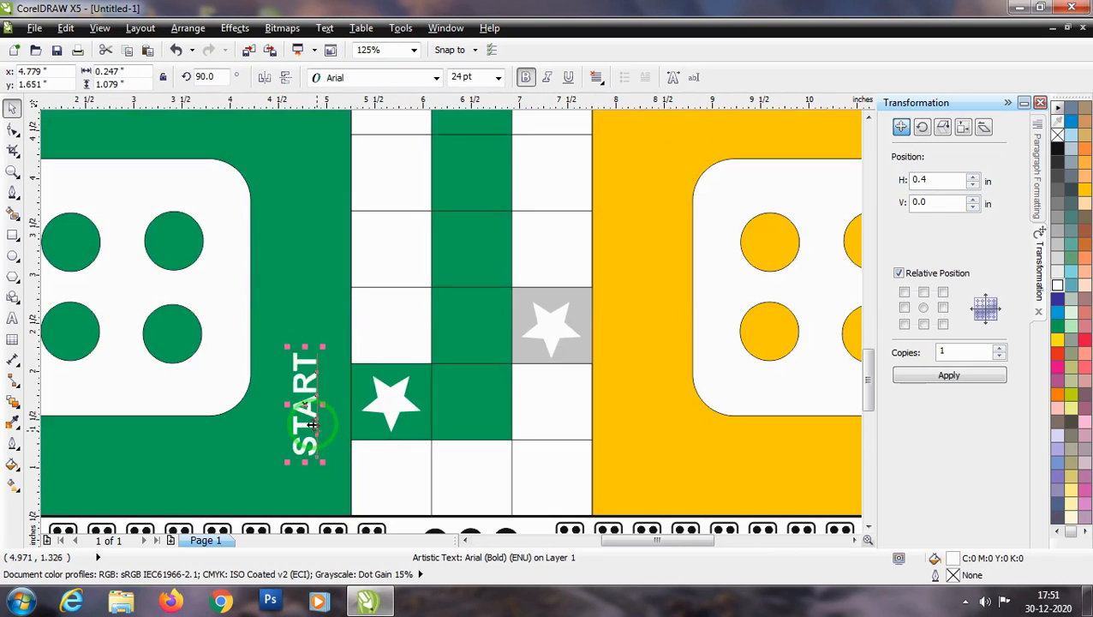
{"action": "left_click_drag", "start_coordinate": [305, 408], "coordinate": [317, 403]}
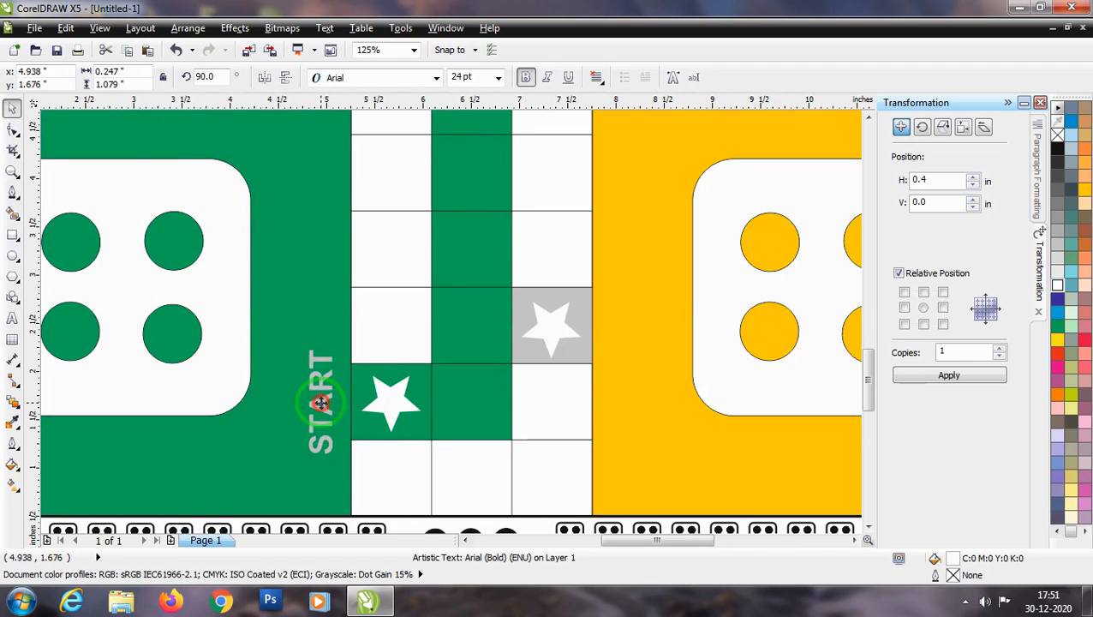
{"action": "scroll", "coordinate": [420, 455], "scroll_direction": "down", "scroll_amount": 2}
Step: Copy the red area's START text, rotate the copy to 270 degrees and place it in the blue area beside its star
{"action": "left_click_drag", "start_coordinate": [325, 291], "coordinate": [664, 271]}
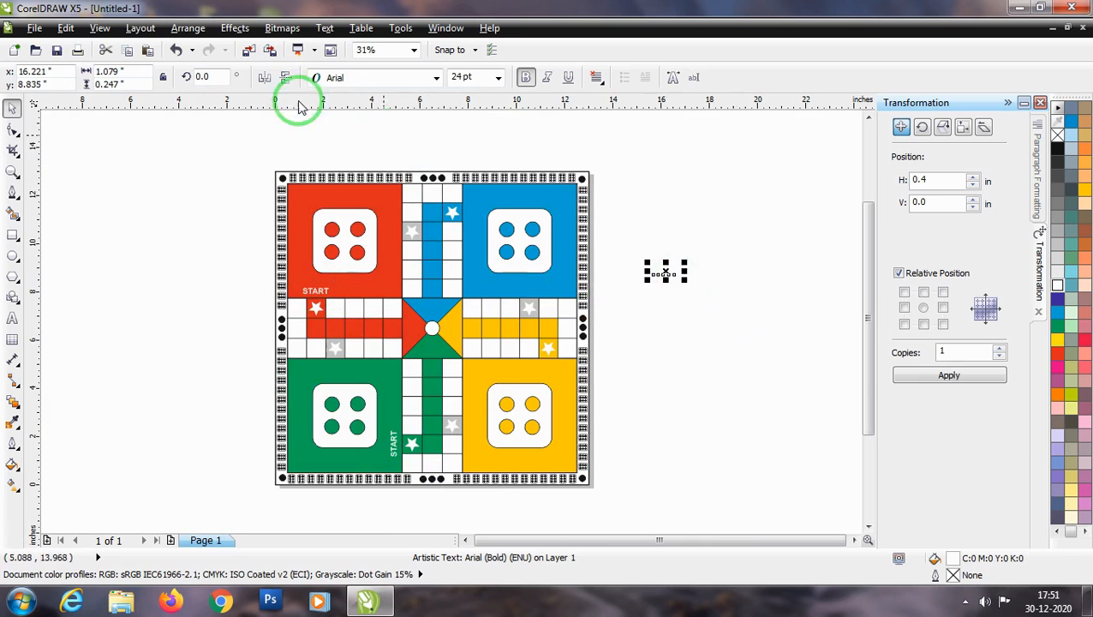
{"action": "left_click_drag", "start_coordinate": [219, 75], "coordinate": [156, 85]}
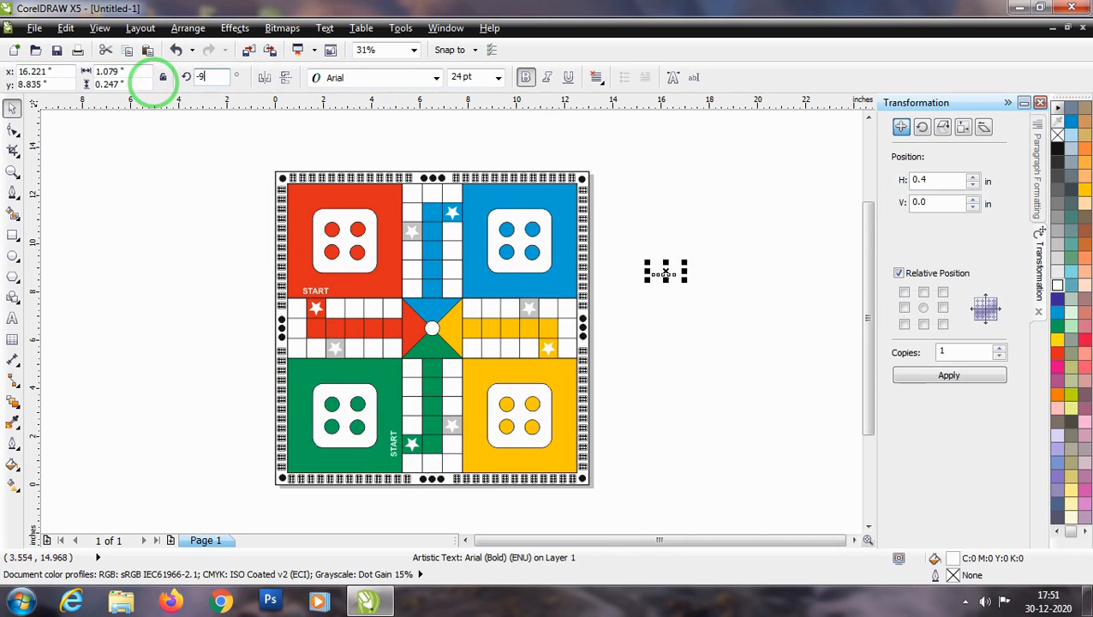
{"action": "left_click_drag", "start_coordinate": [664, 262], "coordinate": [464, 209]}
{"action": "scroll", "coordinate": [463, 210], "scroll_direction": "up", "scroll_amount": 3}
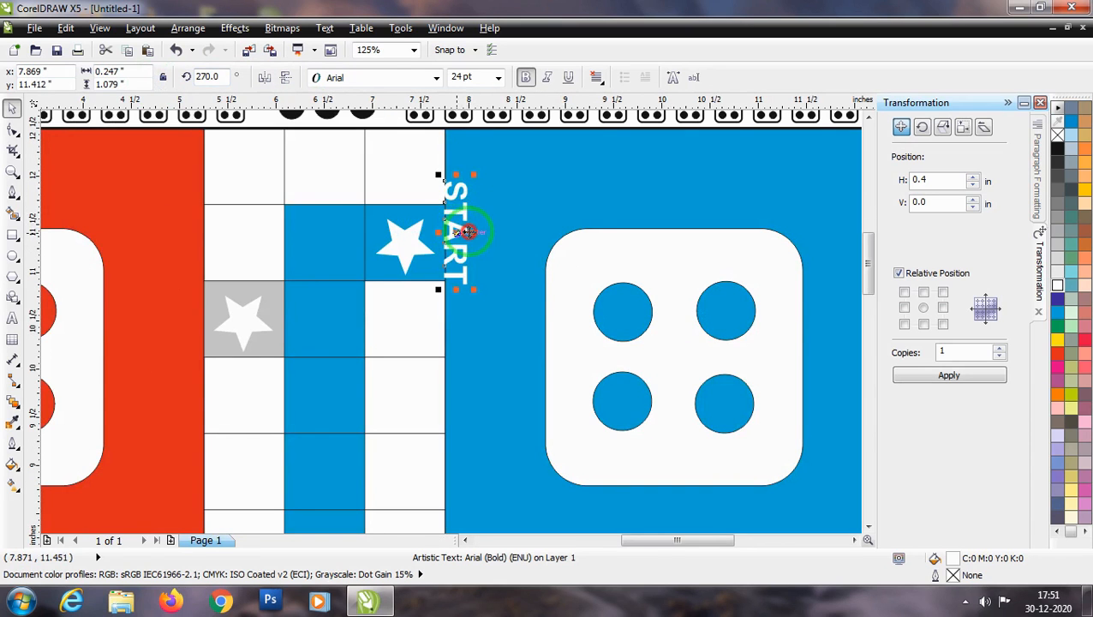
{"action": "scroll", "coordinate": [428, 219], "scroll_direction": "down", "scroll_amount": 2}
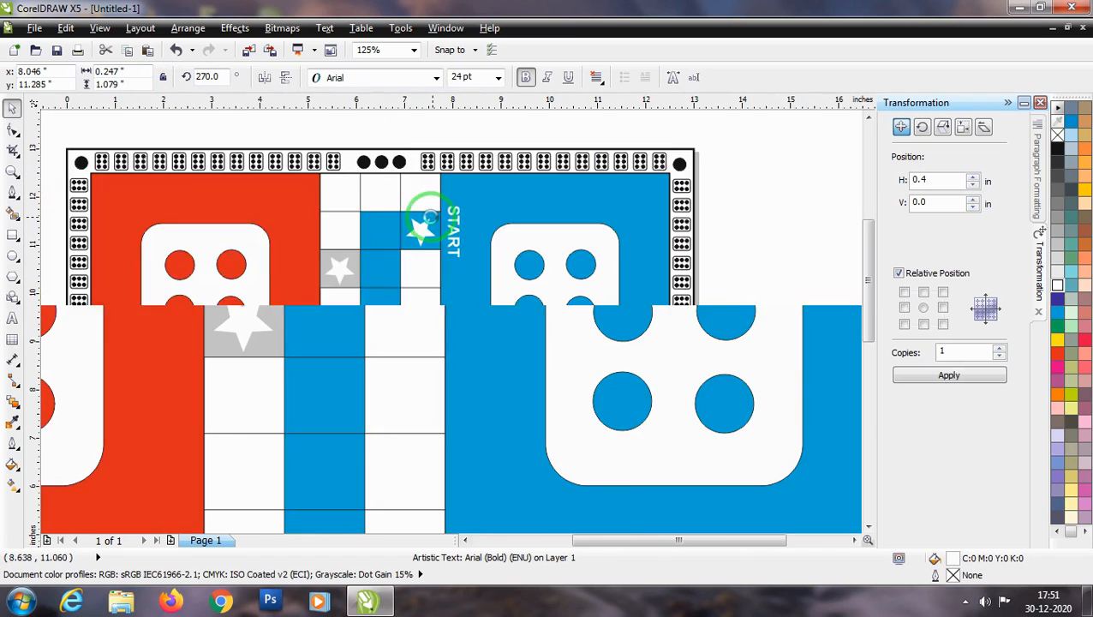
{"action": "scroll", "coordinate": [429, 219], "scroll_direction": "down", "scroll_amount": 1}
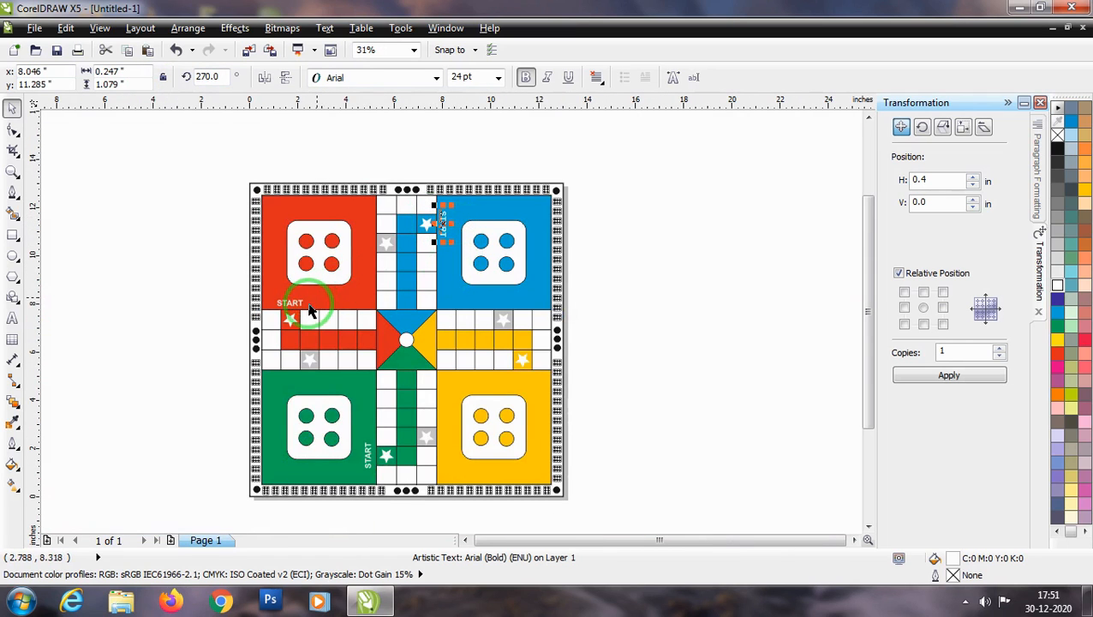
Step: Copy the red area's START text into the yellow area below its star cell and rotate the copy to 180 degrees
{"action": "left_click_drag", "start_coordinate": [302, 313], "coordinate": [615, 366]}
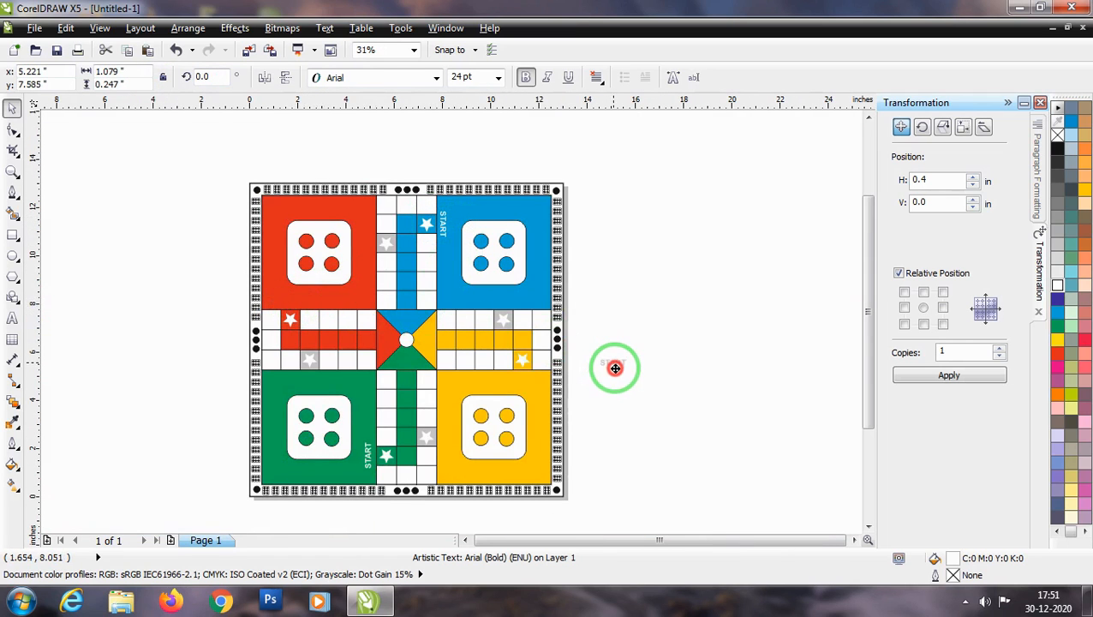
{"action": "left_click", "coordinate": [156, 80]}
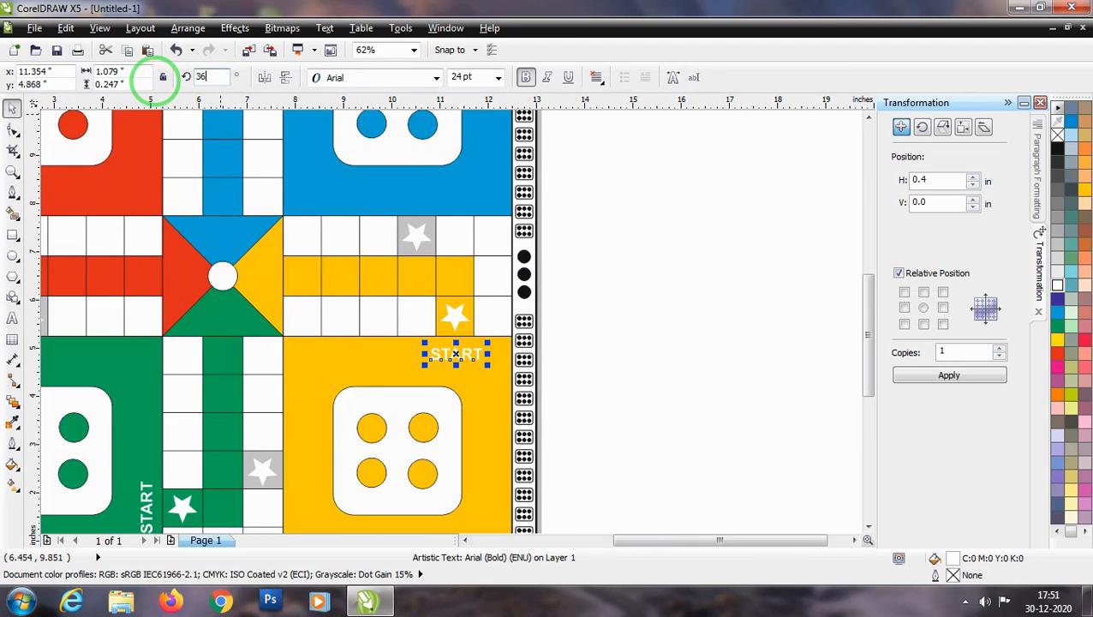
{"action": "left_click", "coordinate": [201, 77]}
{"action": "double_click", "coordinate": [212, 77]}
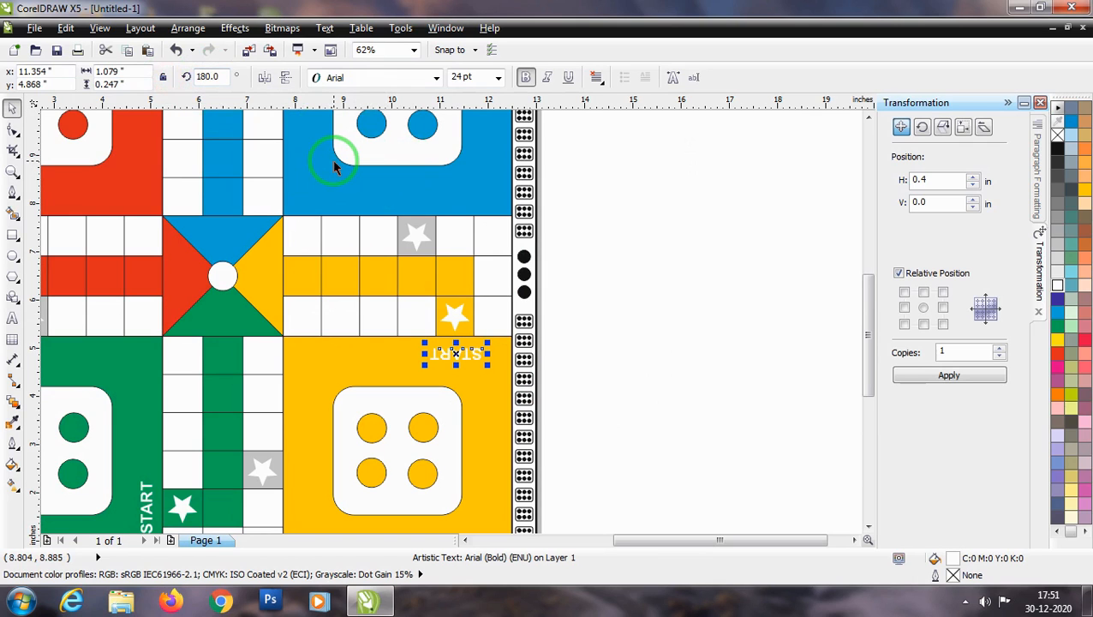
{"action": "left_click", "coordinate": [683, 279]}
{"action": "left_click", "coordinate": [451, 353]}
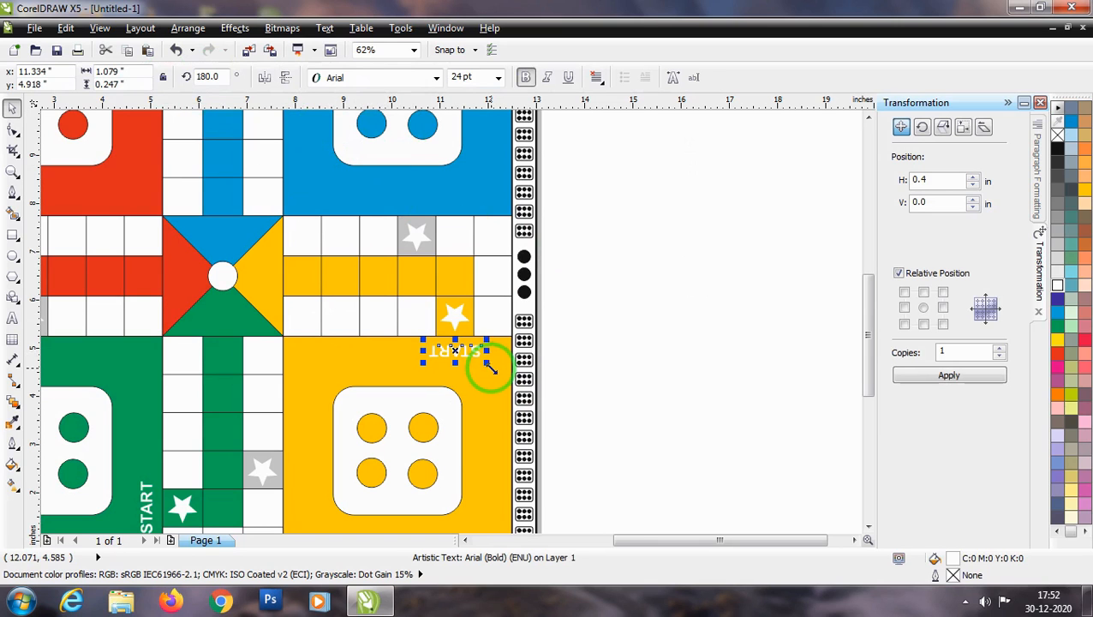
Step: Draw an arc in the blank area beside the board, about 0.43 by 0.33 inches and spanning about 106 degrees
{"action": "left_click", "coordinate": [613, 358]}
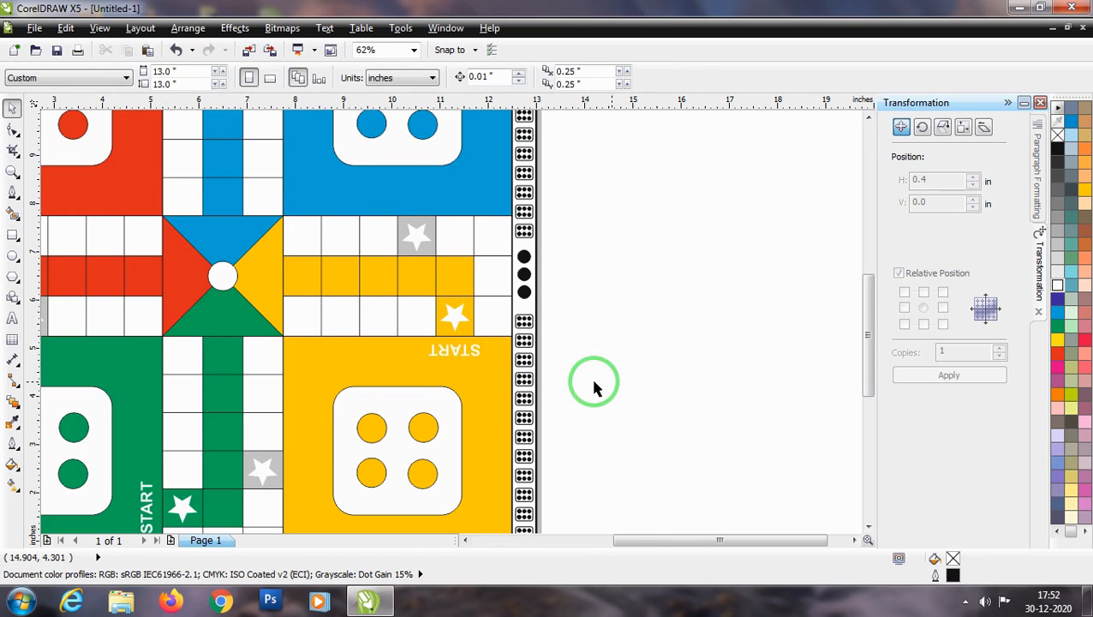
{"action": "scroll", "coordinate": [591, 378], "scroll_direction": "down", "scroll_amount": 1}
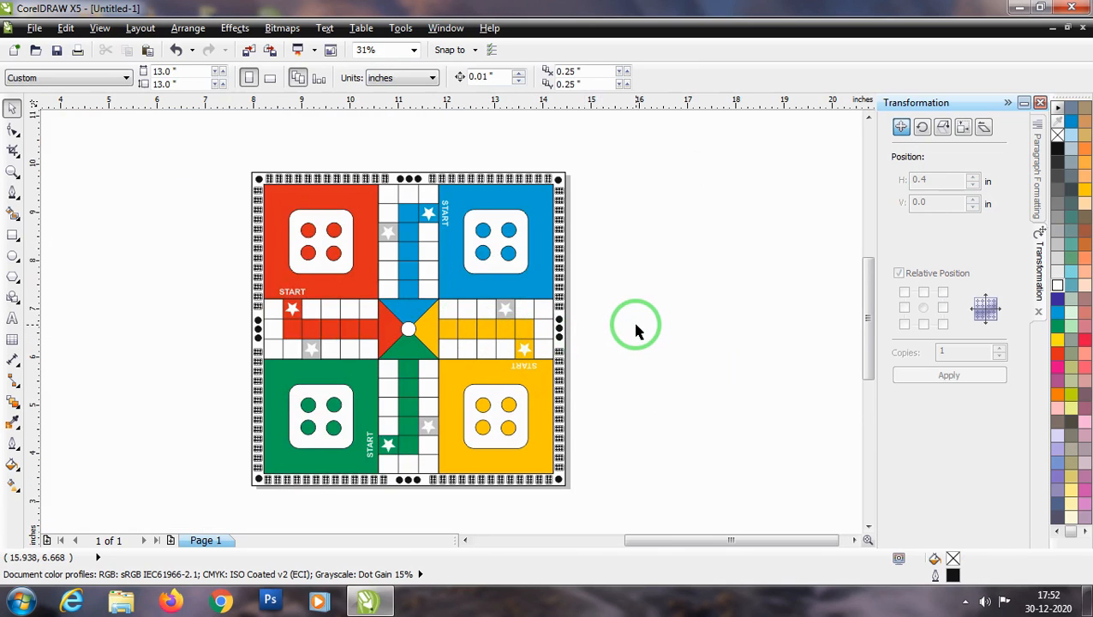
{"action": "scroll", "coordinate": [636, 328], "scroll_direction": "up", "scroll_amount": 1}
{"action": "left_click", "coordinate": [16, 275]}
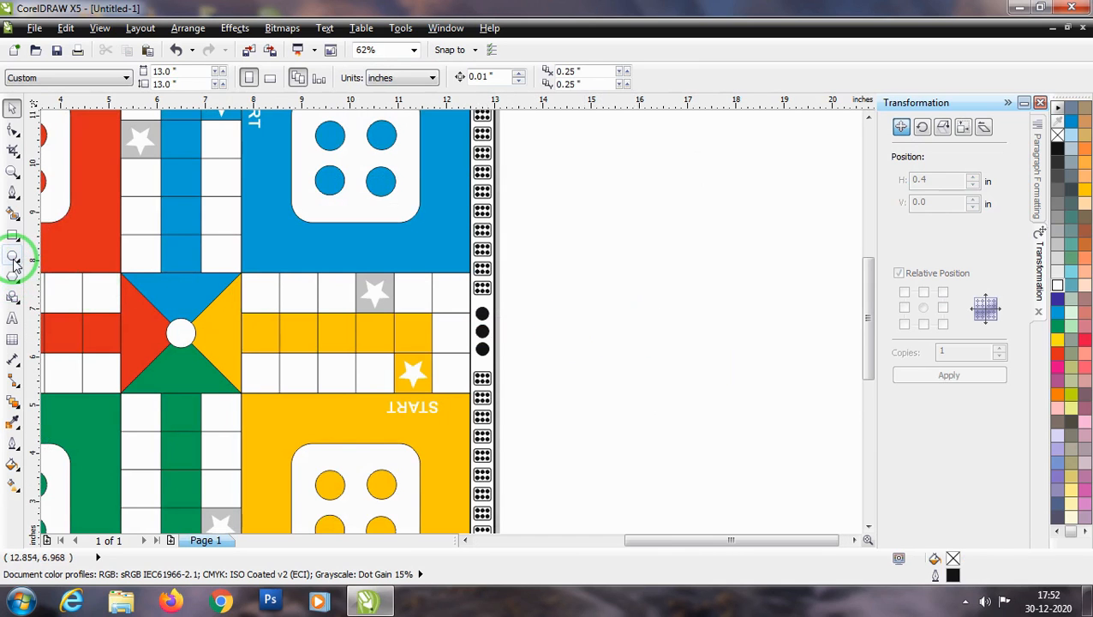
{"action": "left_click", "coordinate": [14, 256]}
{"action": "left_click", "coordinate": [13, 242]}
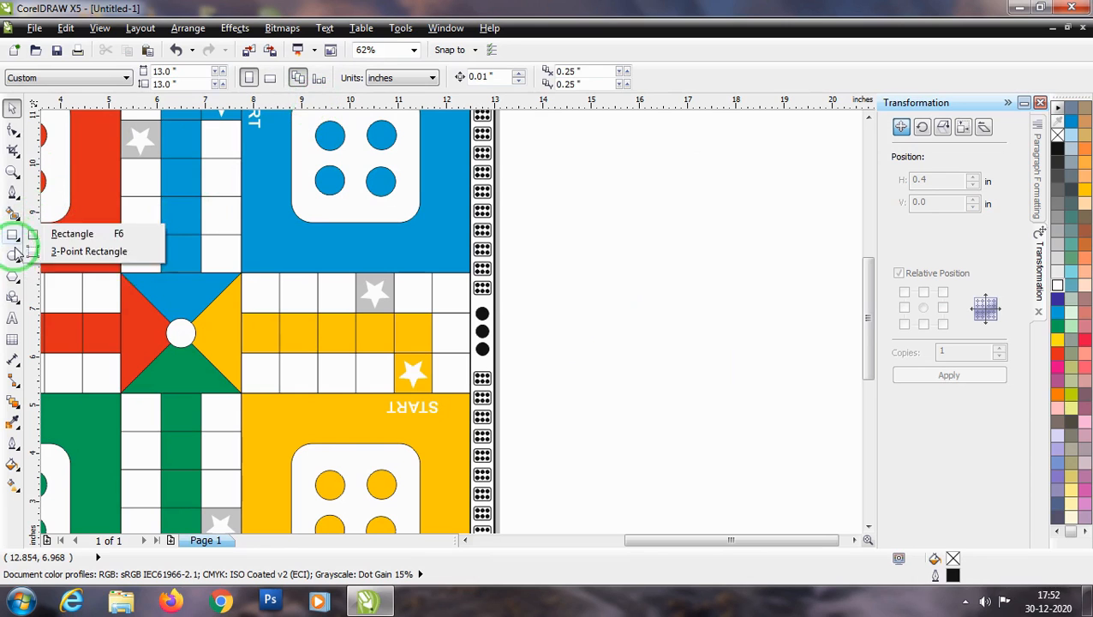
{"action": "left_click", "coordinate": [14, 255]}
{"action": "left_click", "coordinate": [417, 77]}
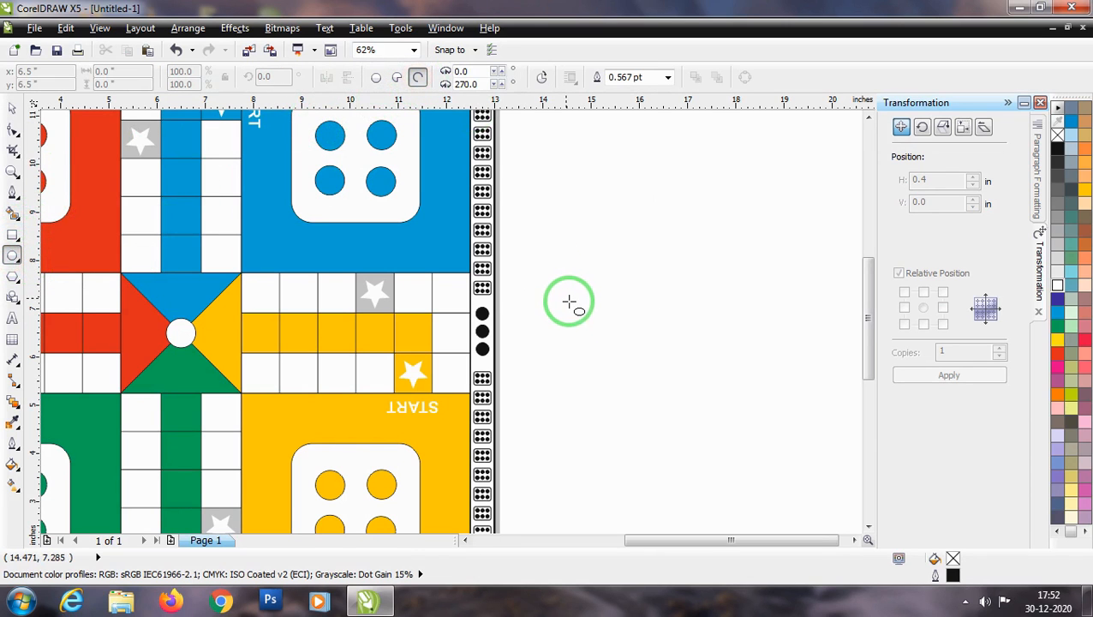
{"action": "mouse_move", "coordinate": [584, 299]}
{"action": "left_mouse_down"}
{"action": "mouse_move", "coordinate": [616, 331]}
{"action": "mouse_move", "coordinate": [585, 329]}
{"action": "mouse_move", "coordinate": [553, 303]}
{"action": "mouse_move", "coordinate": [566, 276]}
{"action": "mouse_move", "coordinate": [581, 272]}
{"action": "left_mouse_up"}
{"action": "left_click", "coordinate": [14, 127]}
{"action": "scroll", "coordinate": [604, 333], "scroll_direction": "up", "scroll_amount": 2}
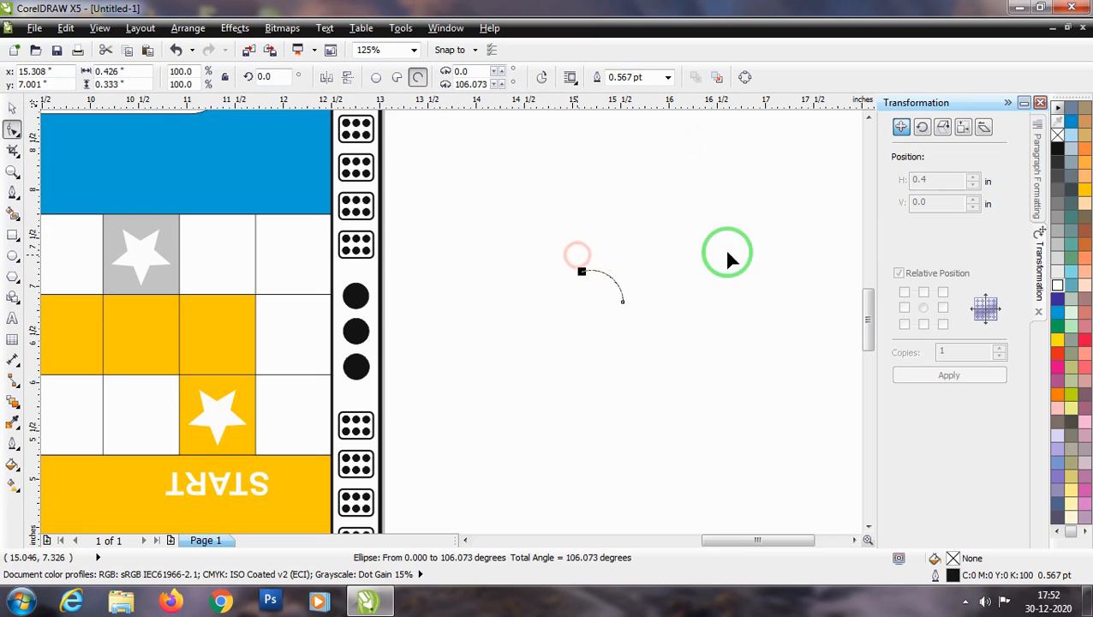
Step: Set the arc's outline width to 1.5 pt
{"action": "left_click_drag", "start_coordinate": [630, 77], "coordinate": [668, 82]}
{"action": "left_click", "coordinate": [669, 78]}
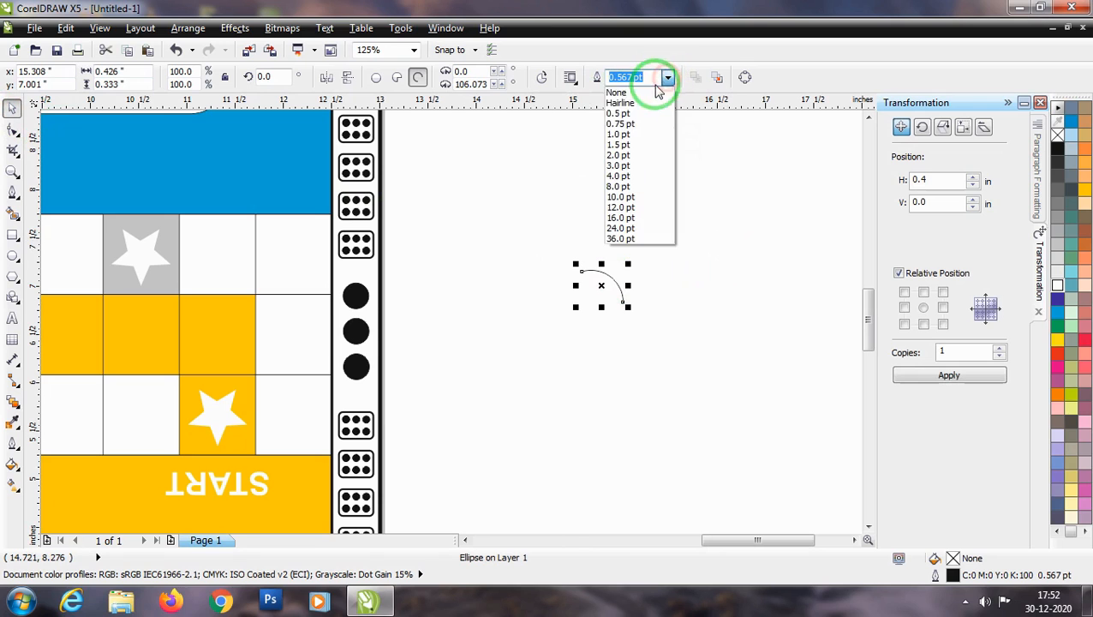
{"action": "left_click", "coordinate": [624, 148]}
Step: Draw a downward-pointing triangle about 0.19 by 0.17 inches at the arc's lower end and fill it black
{"action": "left_click", "coordinate": [13, 248]}
{"action": "left_click", "coordinate": [13, 196]}
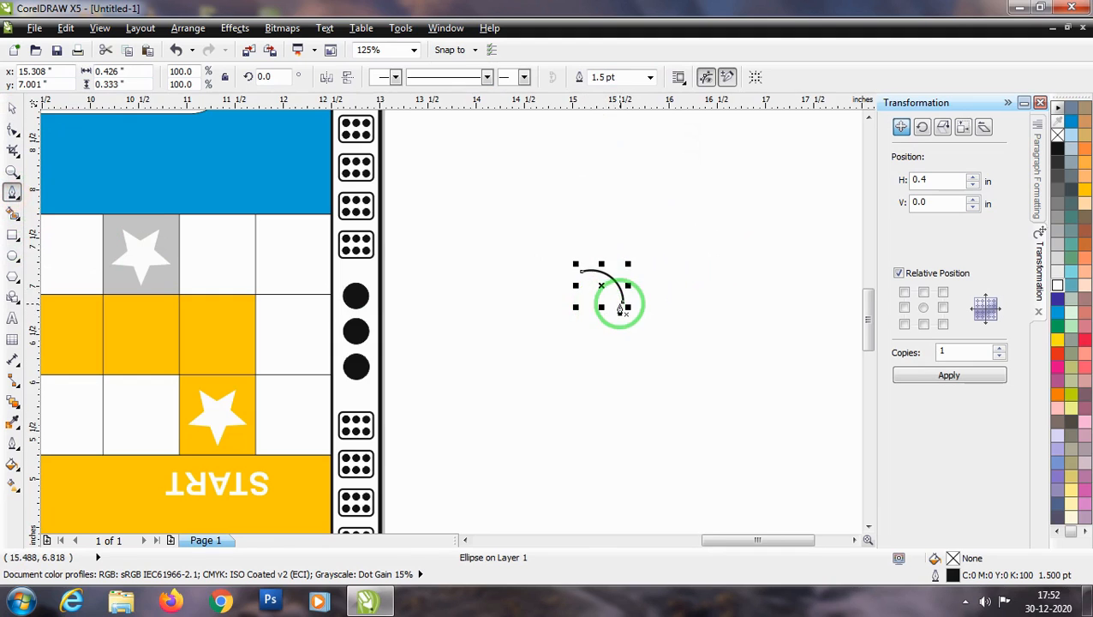
{"action": "scroll", "coordinate": [617, 302], "scroll_direction": "up", "scroll_amount": 3}
{"action": "left_click_drag", "start_coordinate": [632, 294], "coordinate": [674, 293]}
{"action": "left_click_drag", "start_coordinate": [634, 364], "coordinate": [634, 369]}
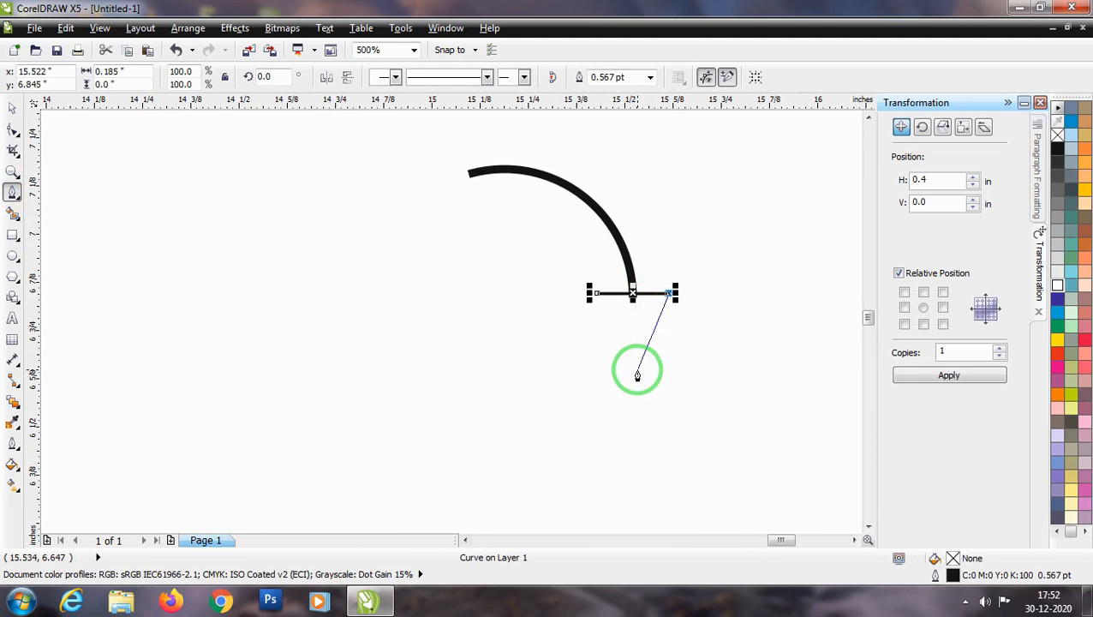
{"action": "left_click", "coordinate": [633, 365]}
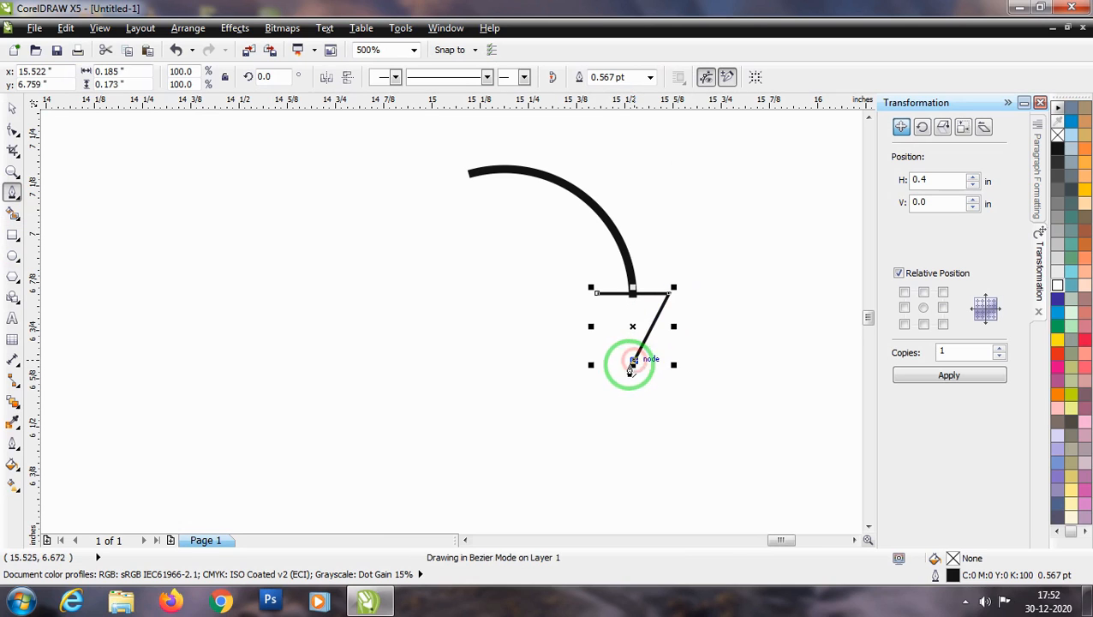
{"action": "left_click", "coordinate": [596, 296]}
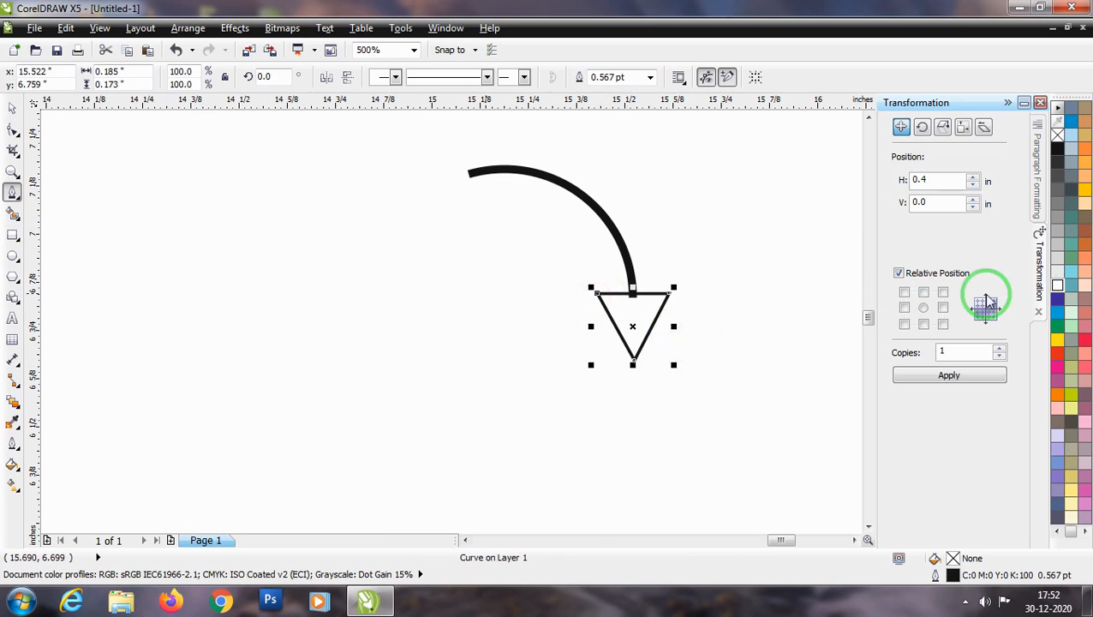
{"action": "left_click", "coordinate": [1058, 145]}
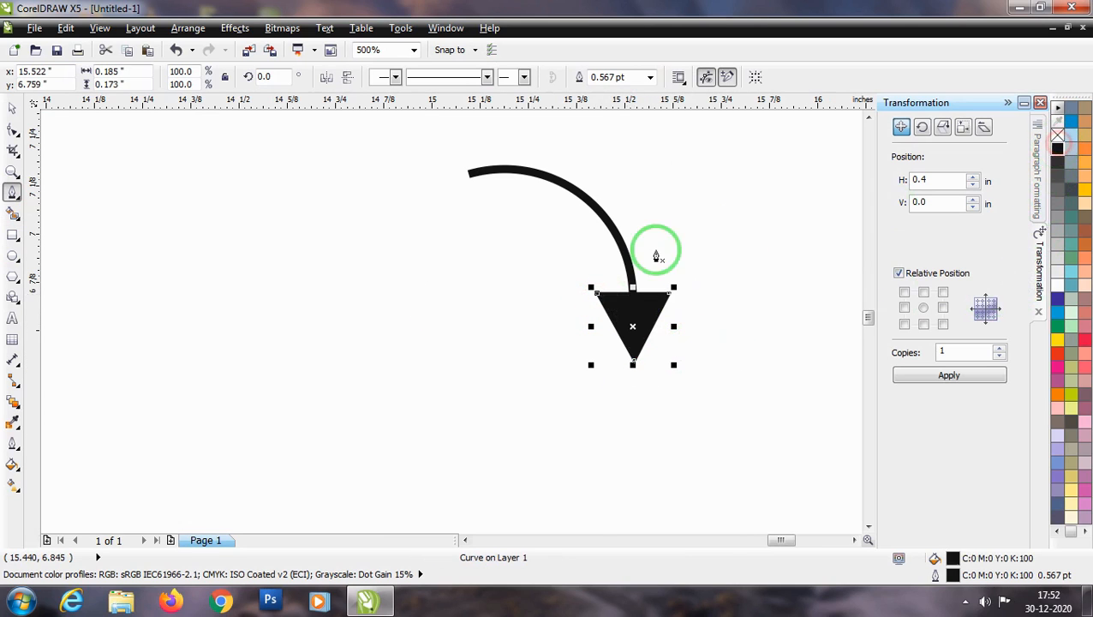
Step: Group the arc and triangle into one arrow and move it into the yellow arm's upper outermost cell
{"action": "left_click", "coordinate": [10, 111]}
{"action": "scroll", "coordinate": [630, 337], "scroll_direction": "down", "scroll_amount": 2}
{"action": "left_click_drag", "start_coordinate": [730, 220], "coordinate": [457, 396]}
{"action": "key", "text": "ctrl+g"}
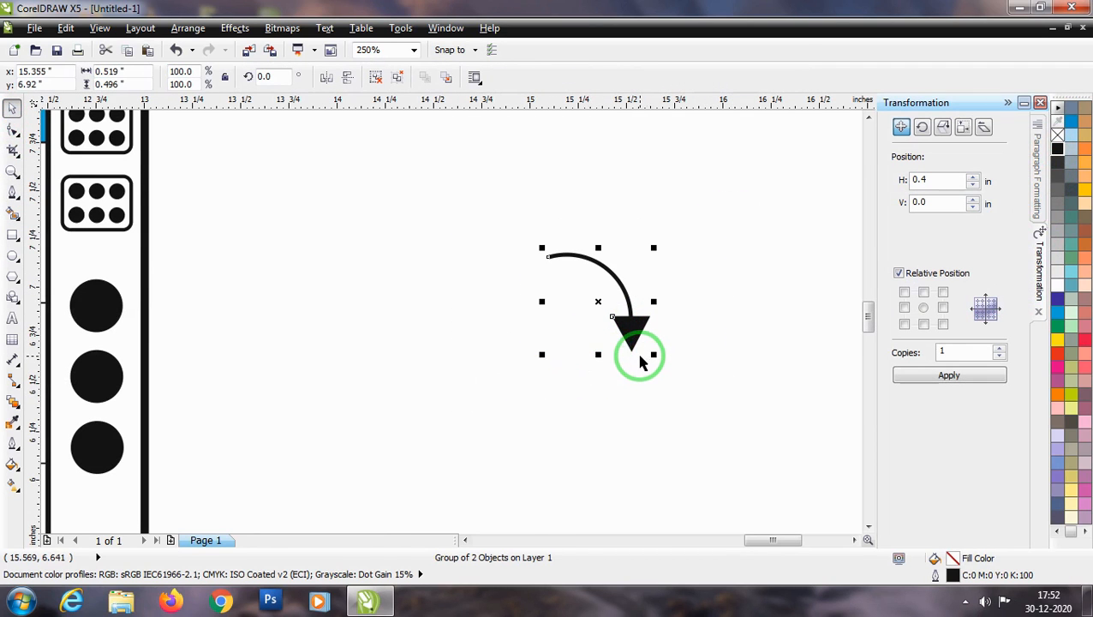
{"action": "scroll", "coordinate": [640, 362], "scroll_direction": "down", "scroll_amount": 2}
{"action": "left_click_drag", "start_coordinate": [641, 362], "coordinate": [300, 294]}
{"action": "left_click", "coordinate": [568, 324]}
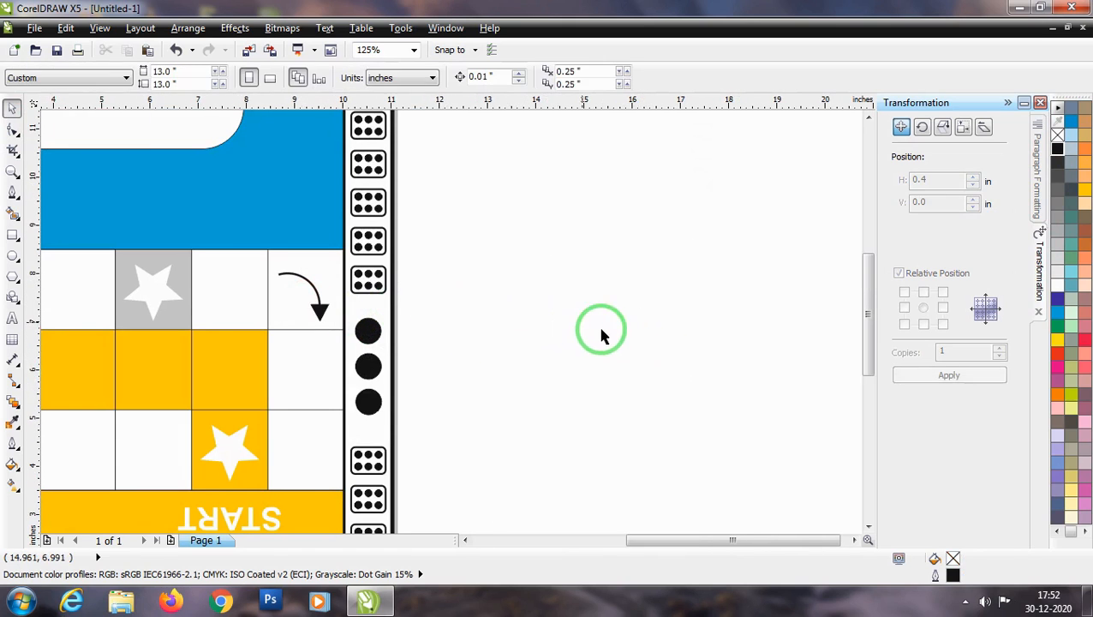
Step: Copy the arrow into the yellow arm's lower outermost cell, rotating the copy to about 269 degrees and centring it in the cell
{"action": "scroll", "coordinate": [587, 326], "scroll_direction": "down", "scroll_amount": 2}
{"action": "scroll", "coordinate": [406, 389], "scroll_direction": "up", "scroll_amount": 2}
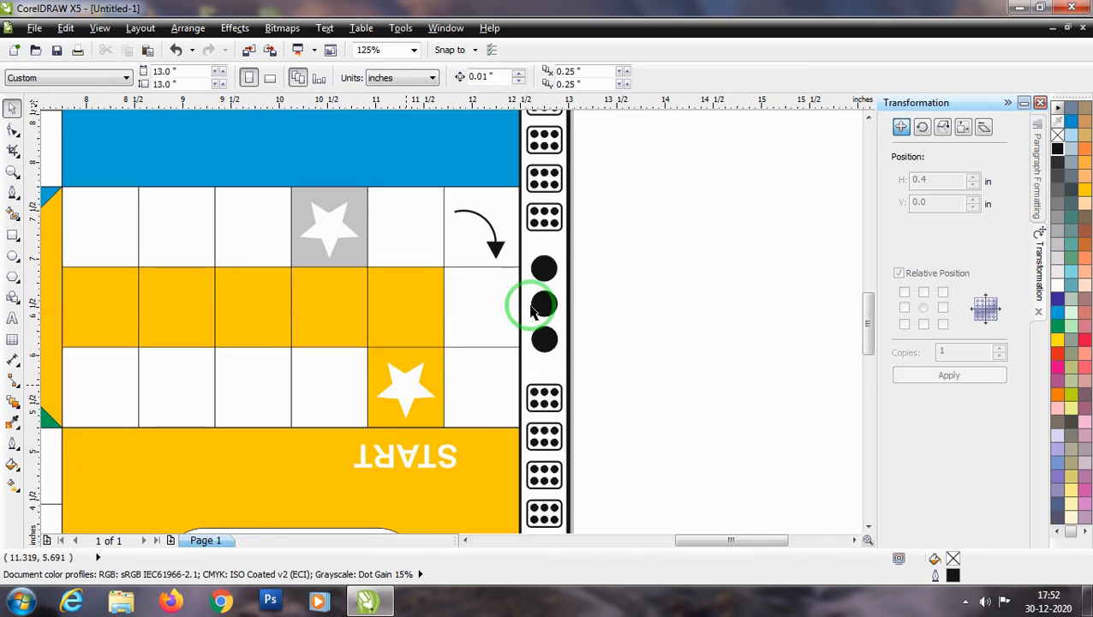
{"action": "left_click", "coordinate": [487, 237]}
{"action": "left_click_drag", "start_coordinate": [480, 232], "coordinate": [699, 286]}
{"action": "left_click", "coordinate": [269, 78]}
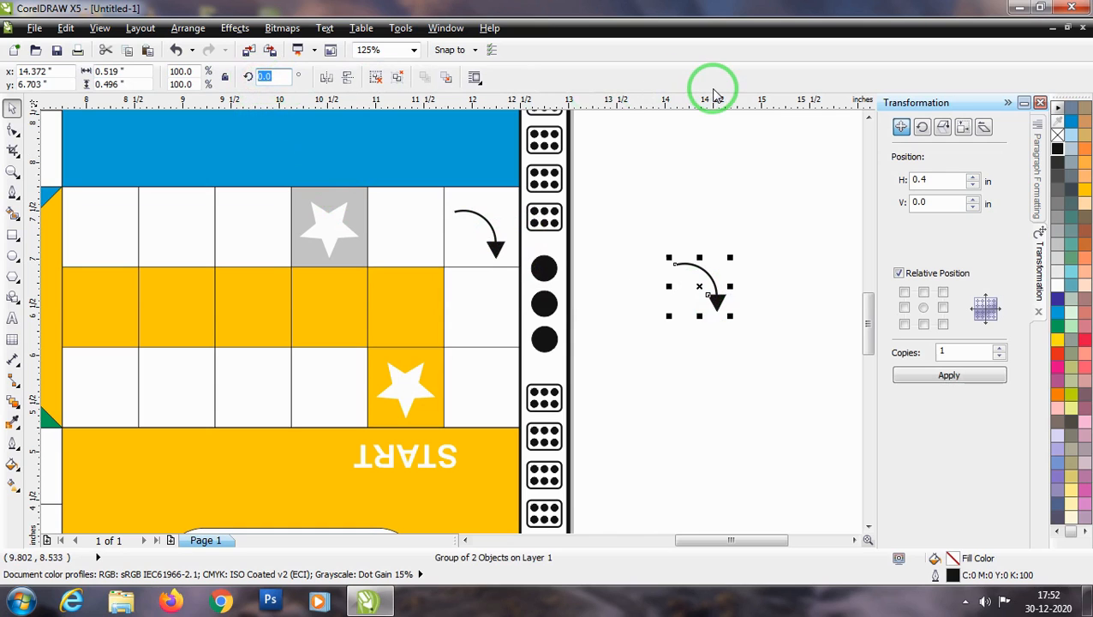
{"action": "left_click_drag", "start_coordinate": [700, 286], "coordinate": [532, 383]}
{"action": "left_click", "coordinate": [532, 386]}
{"action": "left_click_drag", "start_coordinate": [562, 426], "coordinate": [491, 433]}
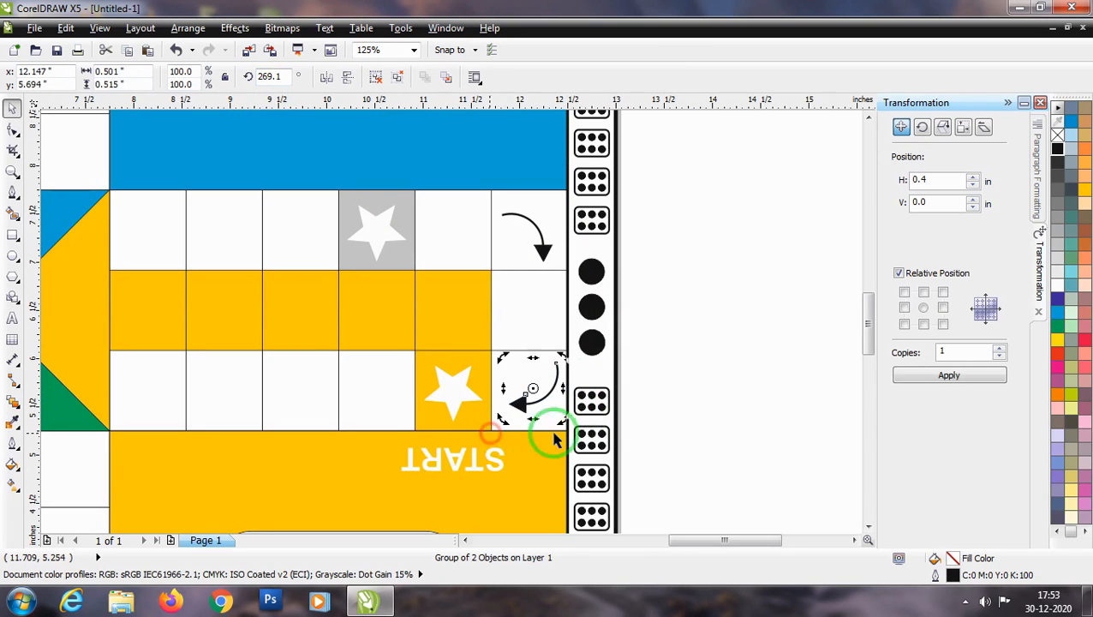
{"action": "left_click", "coordinate": [703, 409]}
{"action": "left_click", "coordinate": [527, 410]}
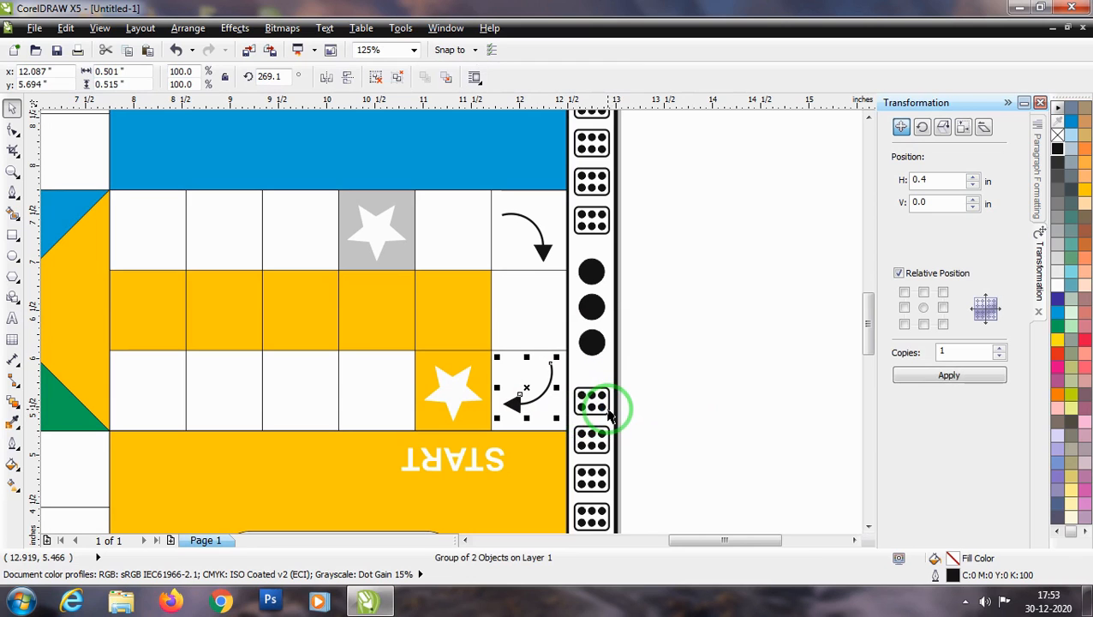
{"action": "left_click", "coordinate": [686, 397]}
Step: Copy the yellow arm's upper arrow into the red arm's lower outermost cell and rotate the copy to 180 degrees
{"action": "scroll", "coordinate": [828, 390], "scroll_direction": "down", "scroll_amount": 2}
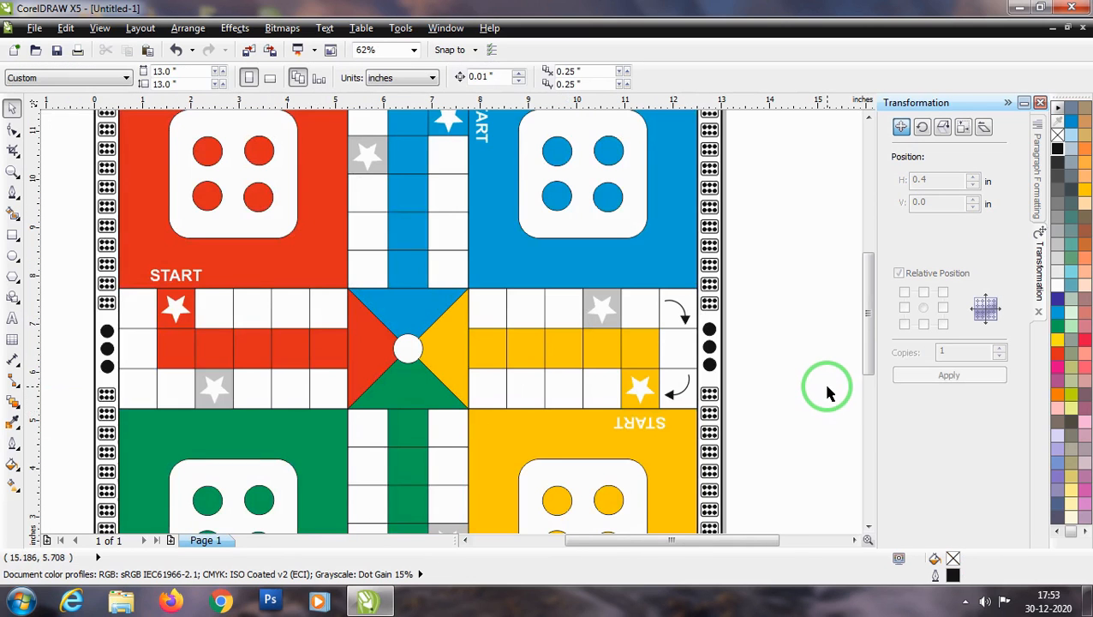
{"action": "left_click", "coordinate": [675, 393]}
{"action": "left_click", "coordinate": [684, 319]}
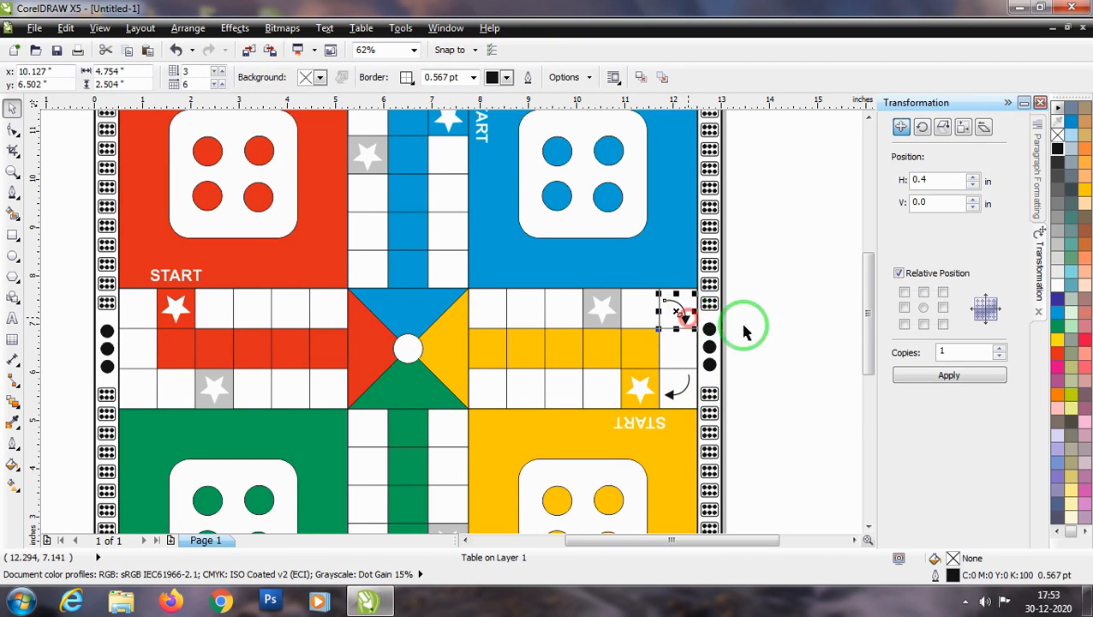
{"action": "scroll", "coordinate": [749, 330], "scroll_direction": "down", "scroll_amount": 3}
{"action": "scroll", "coordinate": [708, 325], "scroll_direction": "up", "scroll_amount": 3}
{"action": "mouse_move", "coordinate": [722, 312]}
{"action": "left_mouse_down"}
{"action": "mouse_move", "coordinate": [294, 393]}
{"action": "mouse_move", "coordinate": [183, 405]}
{"action": "mouse_move", "coordinate": [183, 381]}
{"action": "left_mouse_up"}
{"action": "right_click", "coordinate": [183, 405]}
{"action": "scroll", "coordinate": [174, 393], "scroll_direction": "up", "scroll_amount": 2}
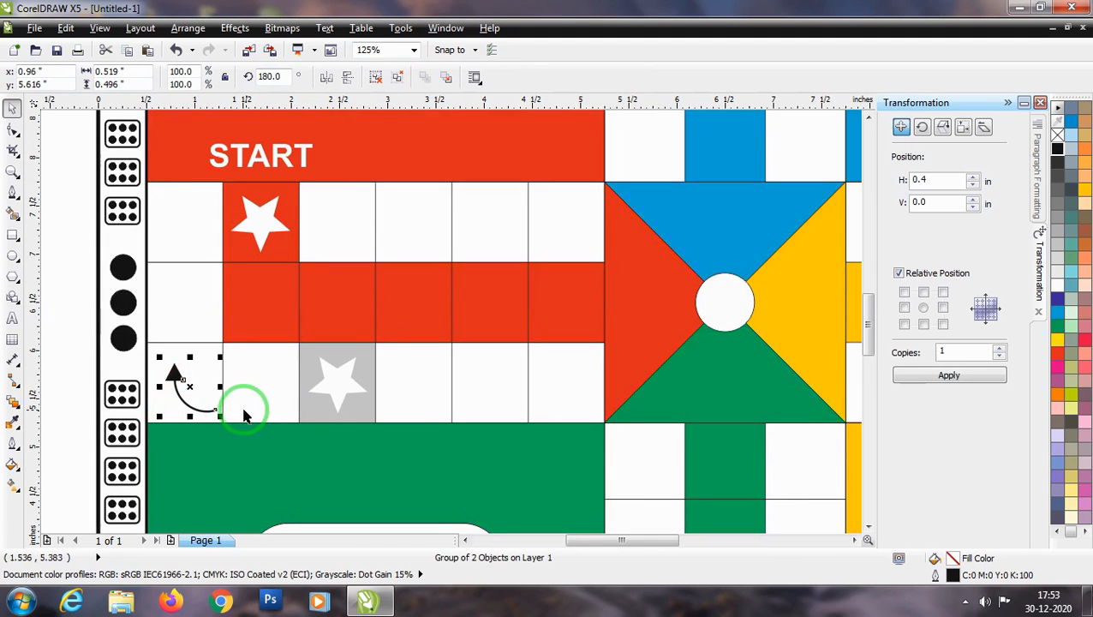
{"action": "left_click_drag", "start_coordinate": [211, 408], "coordinate": [205, 407]}
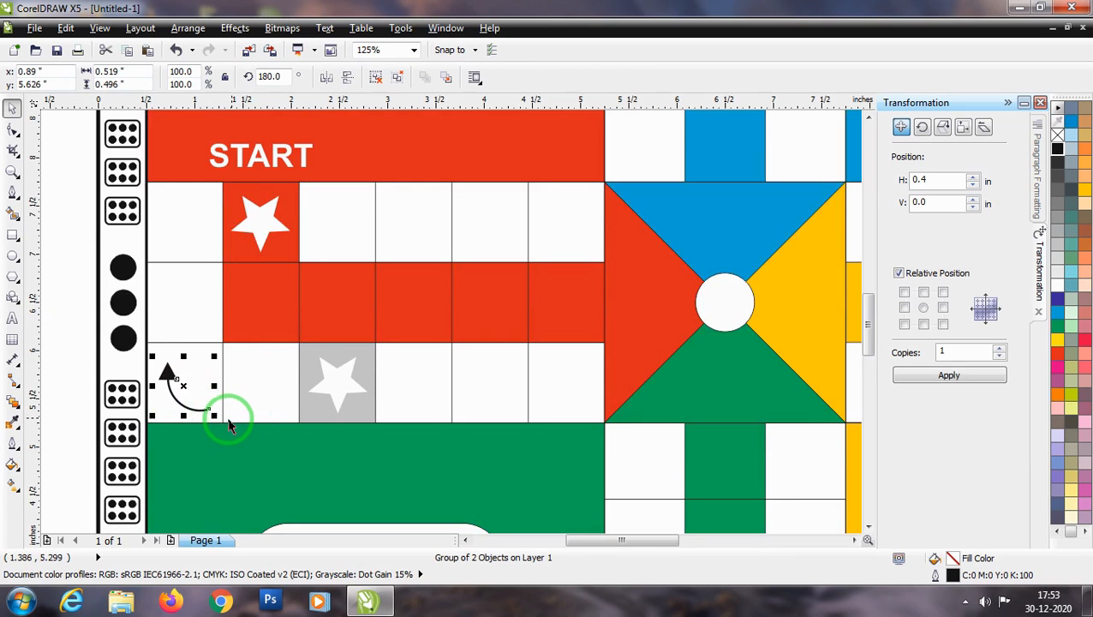
Step: Copy the red arm's lower arrow into its upper outermost cell, rotating the copy to about 89.5 degrees
{"action": "scroll", "coordinate": [231, 422], "scroll_direction": "down", "scroll_amount": 1}
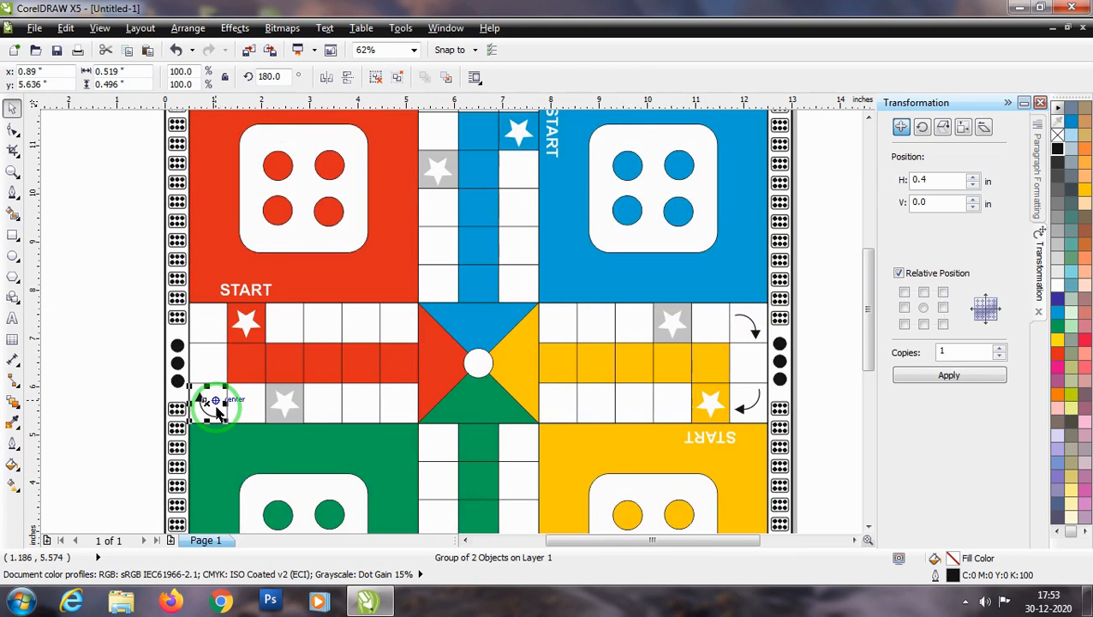
{"action": "mouse_move", "coordinate": [209, 401]}
{"action": "left_mouse_down"}
{"action": "mouse_move", "coordinate": [214, 298]}
{"action": "mouse_move", "coordinate": [283, 305]}
{"action": "mouse_move", "coordinate": [293, 385]}
{"action": "mouse_move", "coordinate": [329, 370]}
{"action": "left_mouse_up"}
{"action": "scroll", "coordinate": [203, 341], "scroll_direction": "up", "scroll_amount": 1}
{"action": "left_click", "coordinate": [214, 297]}
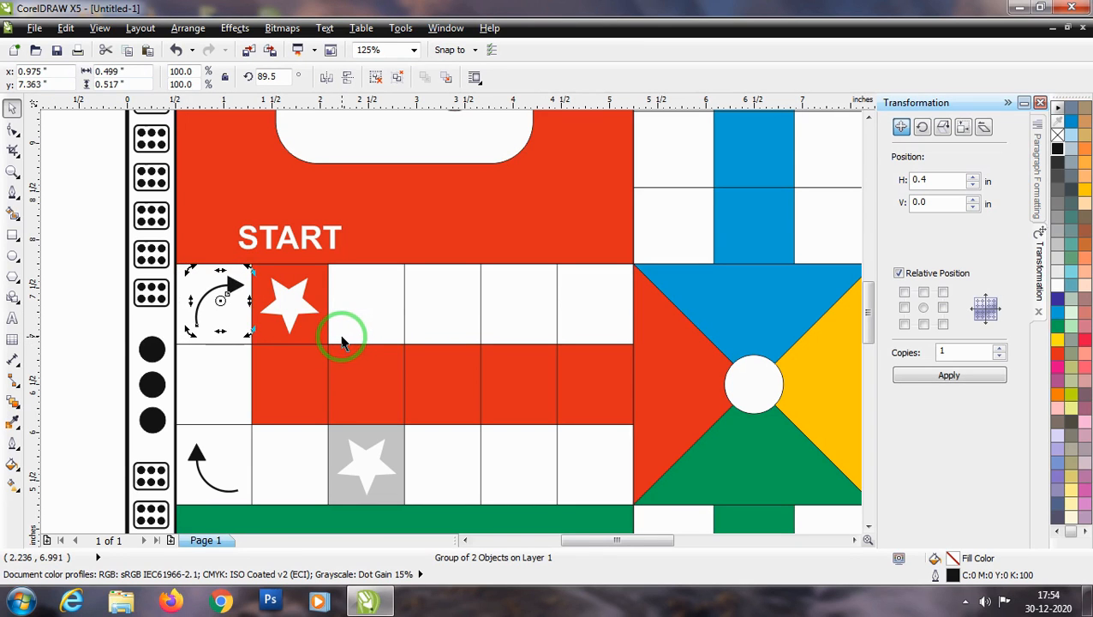
{"action": "key", "text": "Escape"}
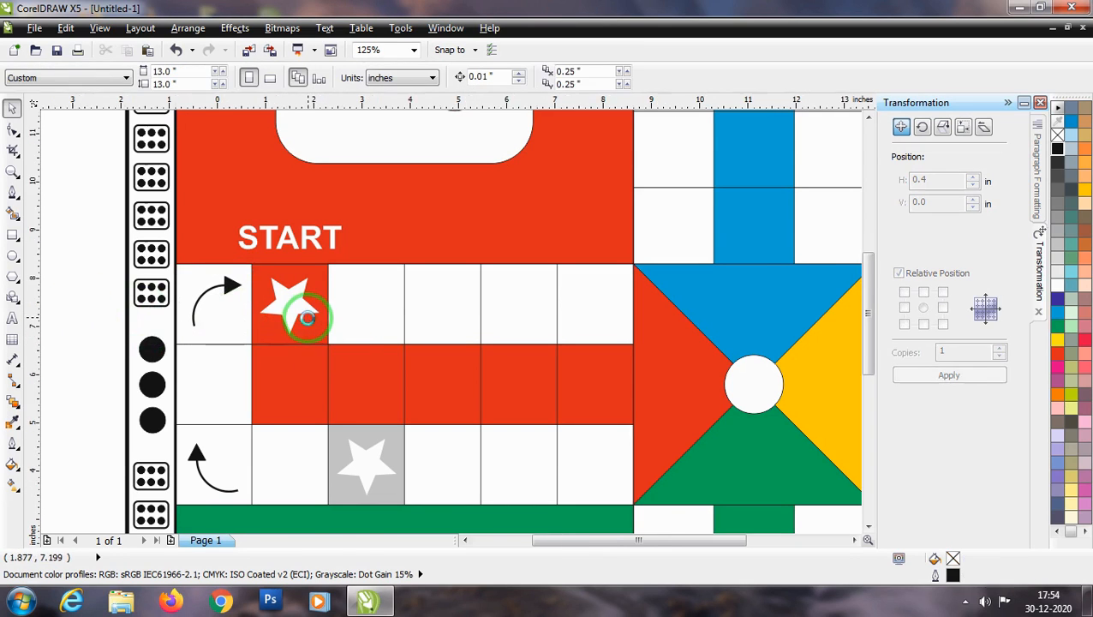
Step: Copy the red arm's upper arrow into the blue arm's outermost cell next to the red area
{"action": "scroll", "coordinate": [293, 318], "scroll_direction": "down", "scroll_amount": 4}
{"action": "left_click", "coordinate": [662, 328]}
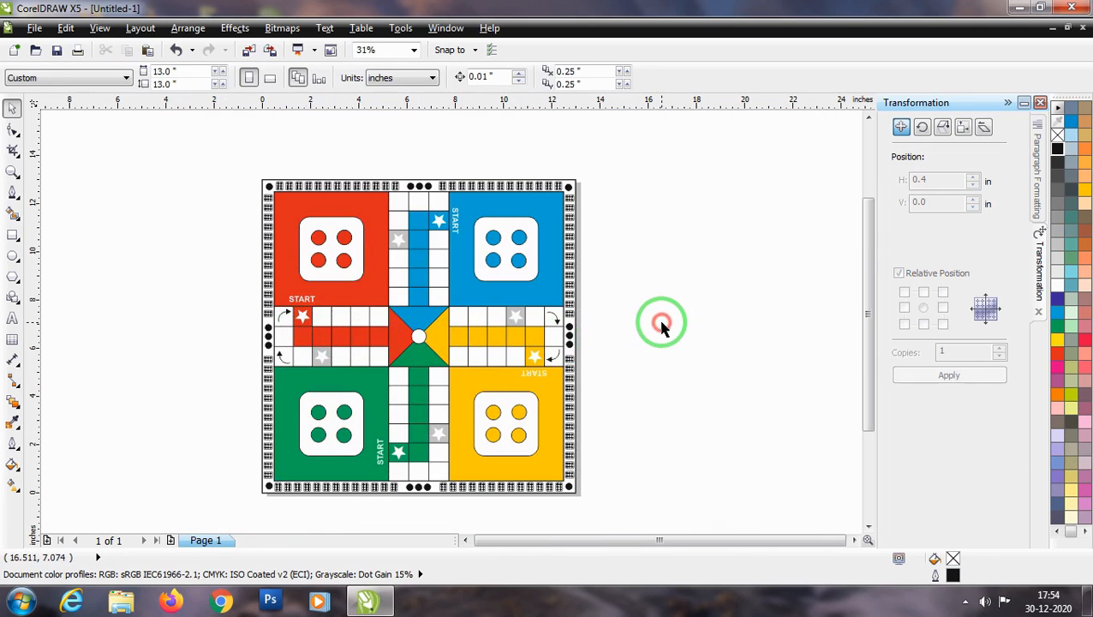
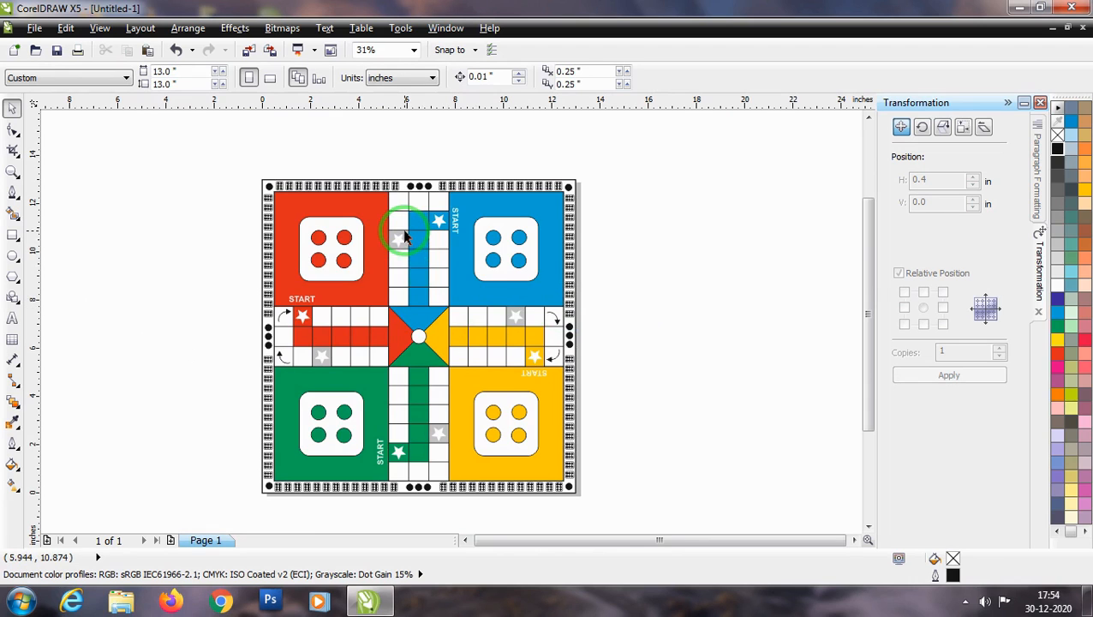
{"action": "scroll", "coordinate": [405, 238], "scroll_direction": "up", "scroll_amount": 2}
{"action": "left_click", "coordinate": [165, 400]}
{"action": "left_click_drag", "start_coordinate": [165, 399], "coordinate": [393, 169]}
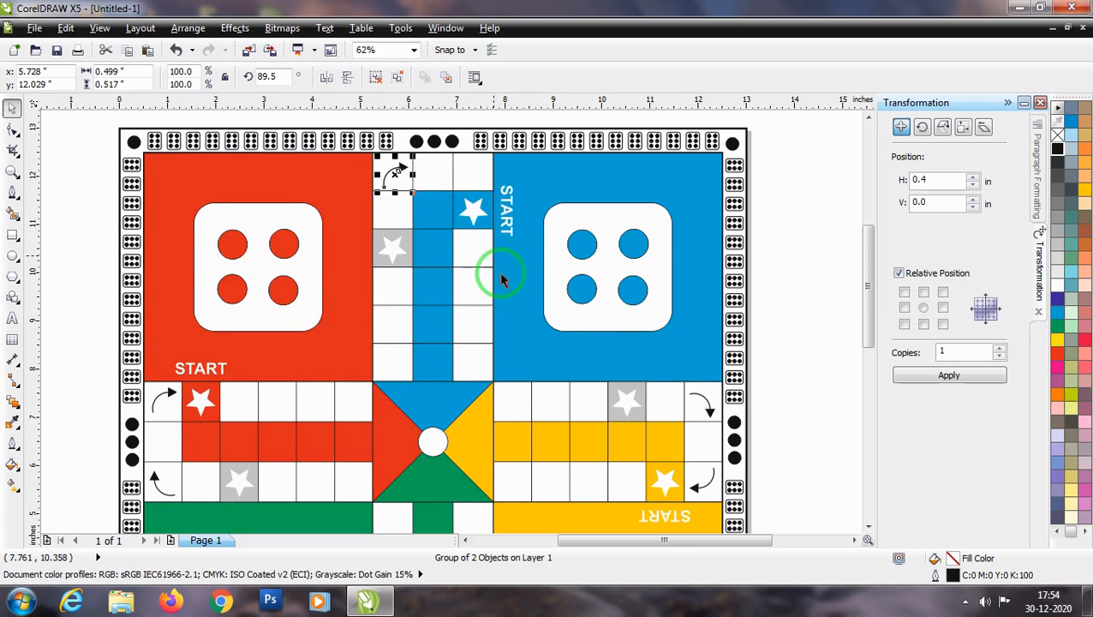
Step: Copy the yellow arm's upper arrow into the blue arm's outermost cell next to the blue area
{"action": "left_click", "coordinate": [711, 410]}
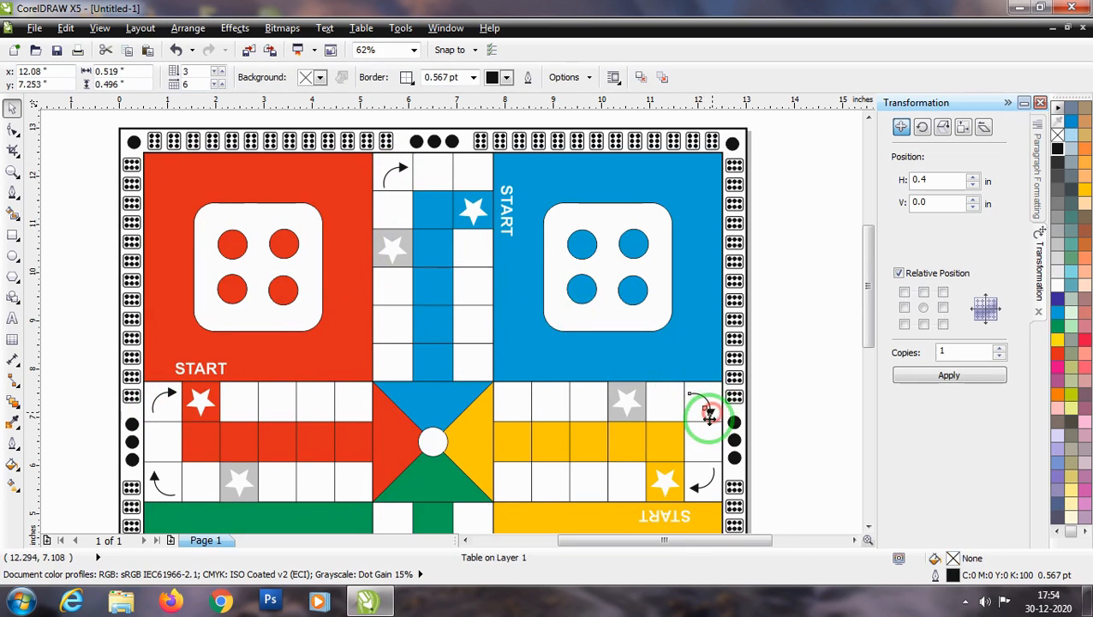
{"action": "left_click", "coordinate": [704, 413]}
{"action": "left_click_drag", "start_coordinate": [583, 354], "coordinate": [473, 180]}
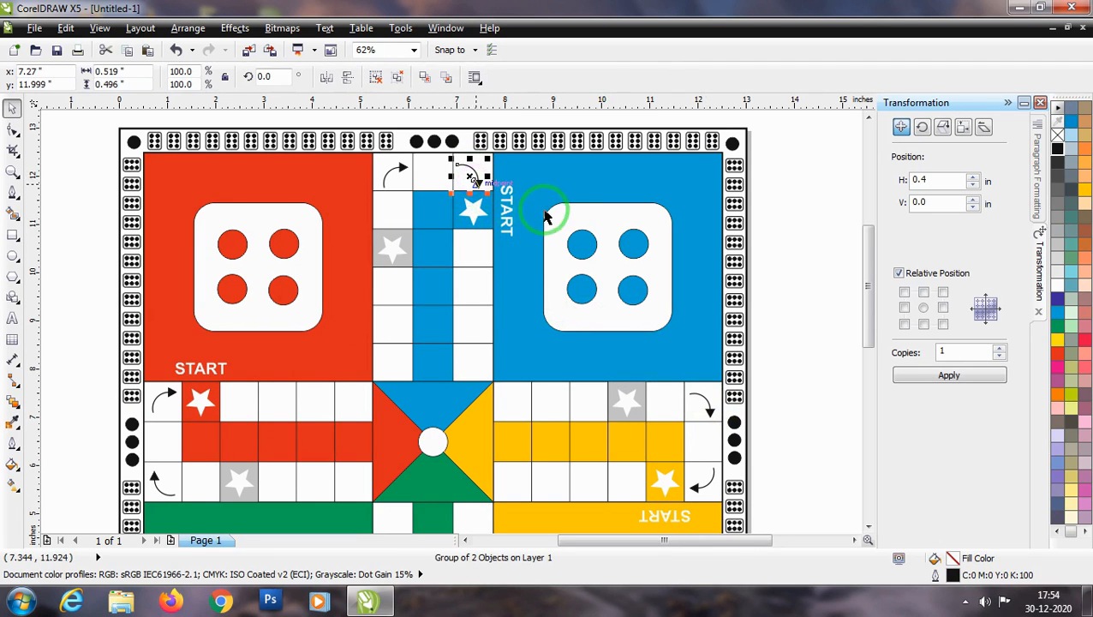
{"action": "left_click", "coordinate": [766, 222]}
{"action": "scroll", "coordinate": [473, 218], "scroll_direction": "down", "scroll_amount": 2}
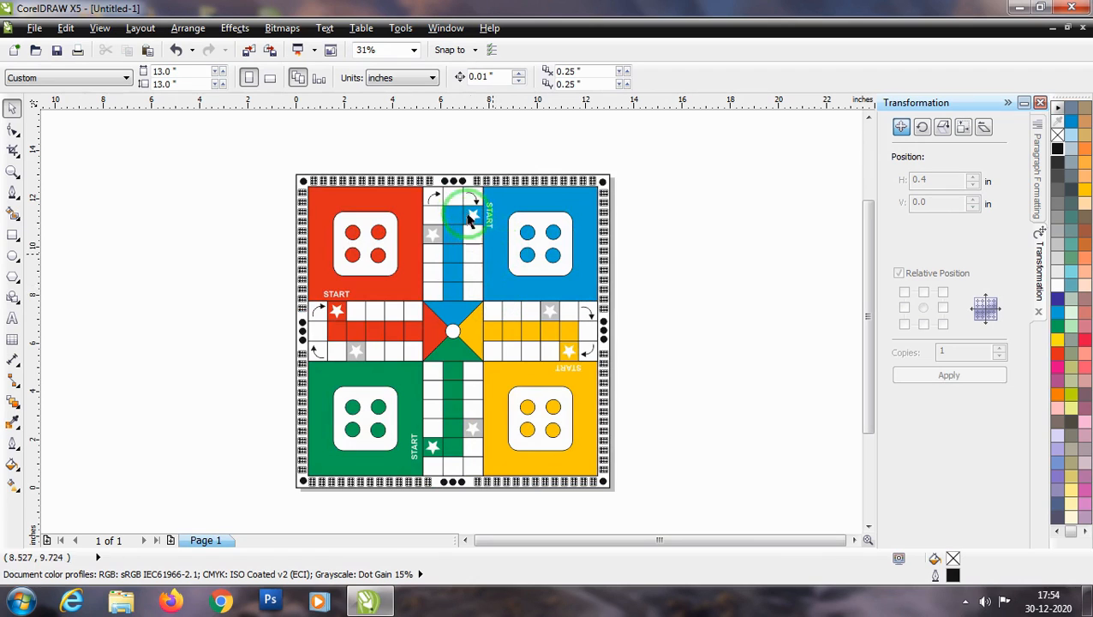
Step: Copy the yellow arm's lower arrow into the green arm's outermost cell next to the yellow area
{"action": "left_click", "coordinate": [593, 359]}
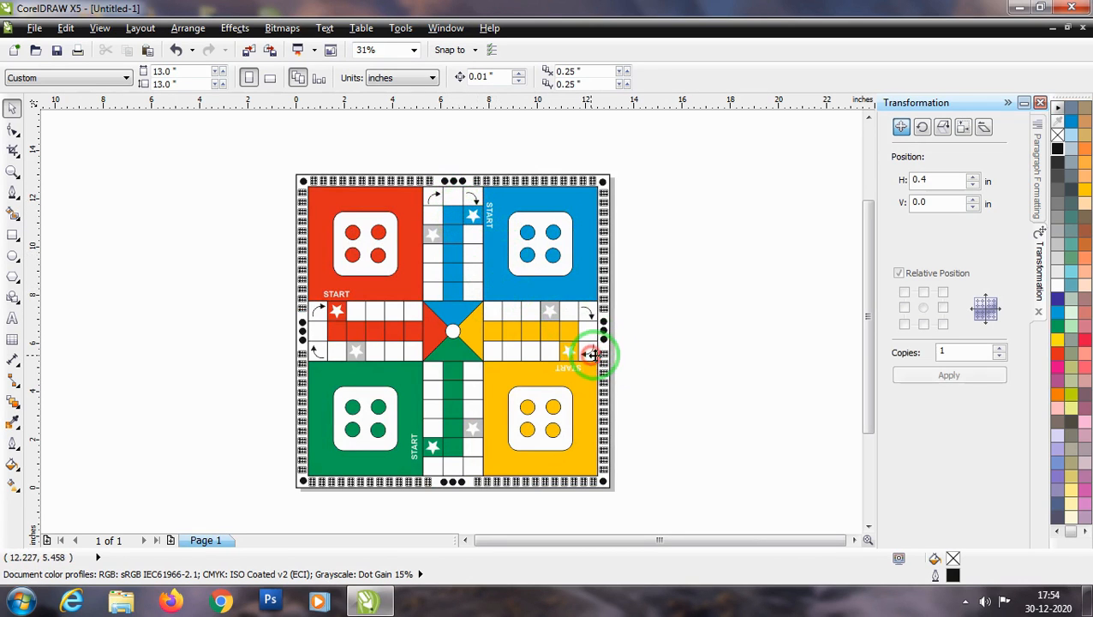
{"action": "left_click", "coordinate": [589, 358]}
{"action": "left_click_drag", "start_coordinate": [590, 352], "coordinate": [502, 422]}
{"action": "scroll", "coordinate": [467, 474], "scroll_direction": "up", "scroll_amount": 2}
{"action": "scroll", "coordinate": [532, 420], "scroll_direction": "down", "scroll_amount": 1}
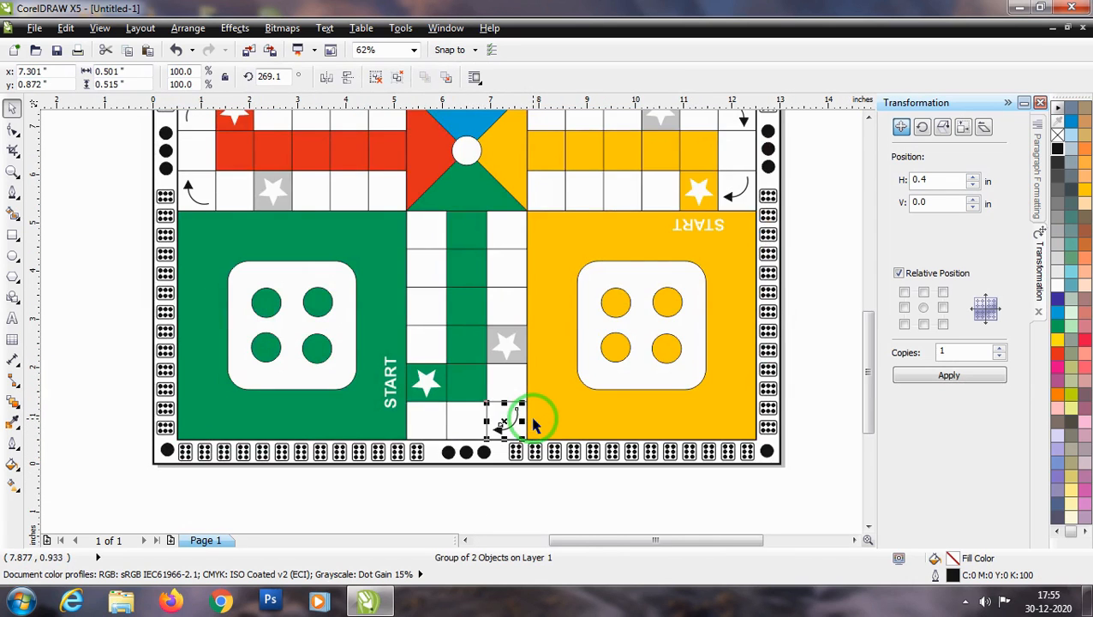
Step: Copy the red arm's lower arrow into the green arm's outermost cell next to the green area
{"action": "left_click_drag", "start_coordinate": [216, 210], "coordinate": [425, 420]}
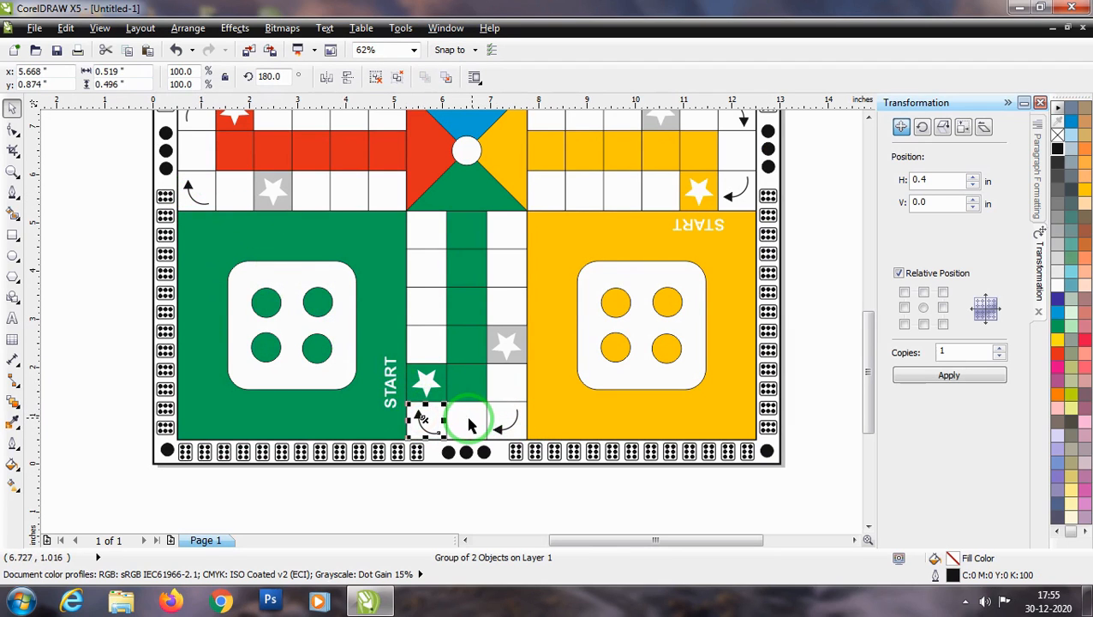
{"action": "left_click", "coordinate": [808, 332]}
{"action": "scroll", "coordinate": [402, 379], "scroll_direction": "down", "scroll_amount": 1}
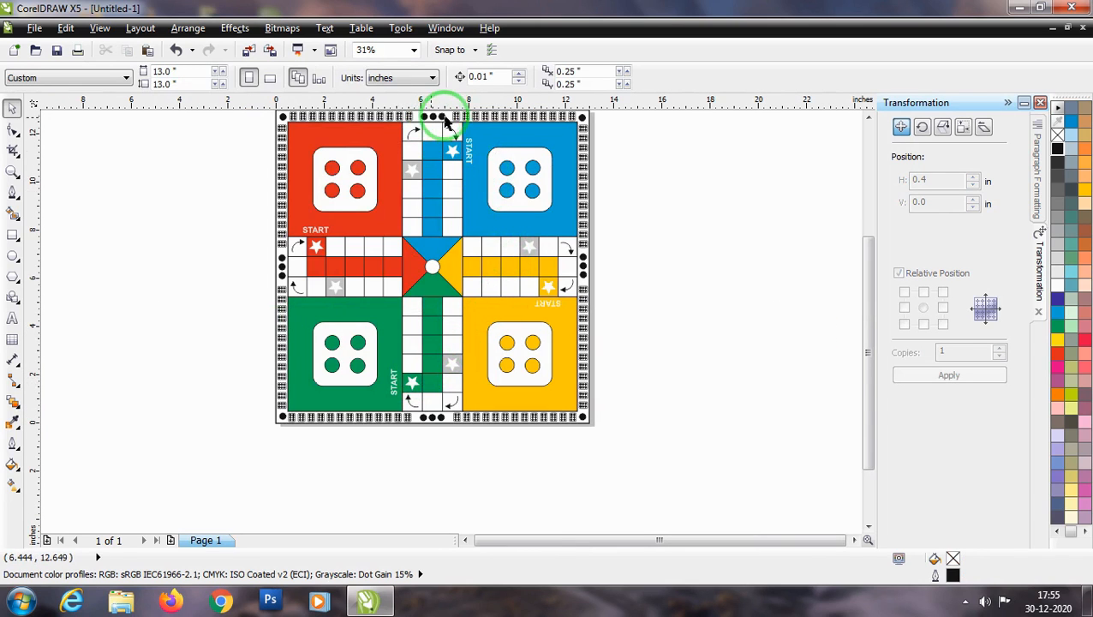
{"action": "scroll", "coordinate": [445, 123], "scroll_direction": "up", "scroll_amount": 1}
{"action": "left_click", "coordinate": [458, 156]}
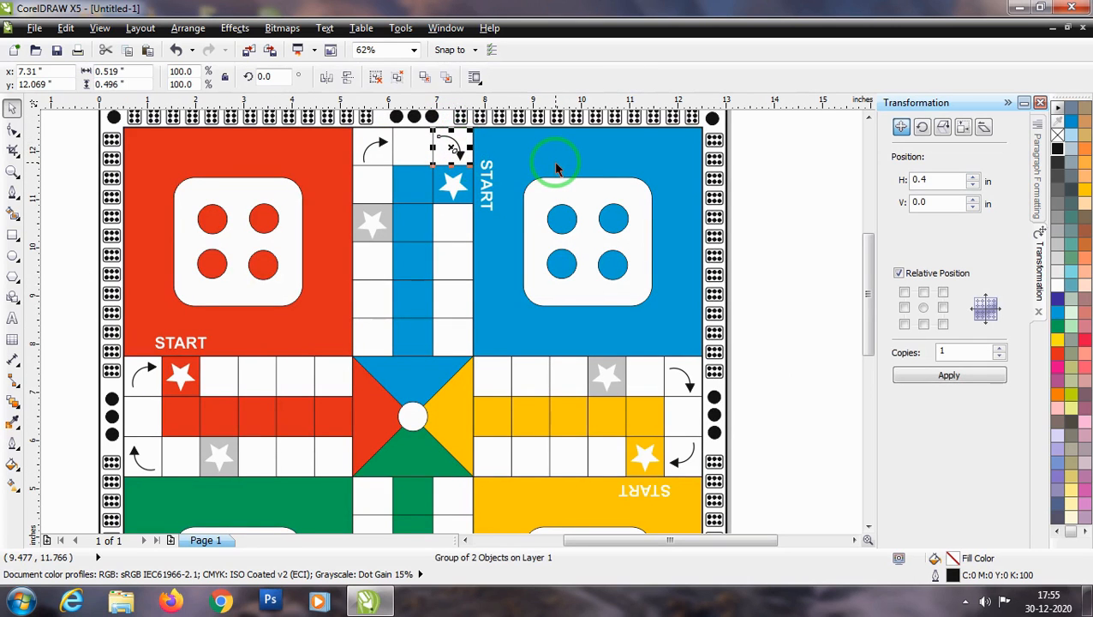
{"action": "left_click", "coordinate": [775, 191]}
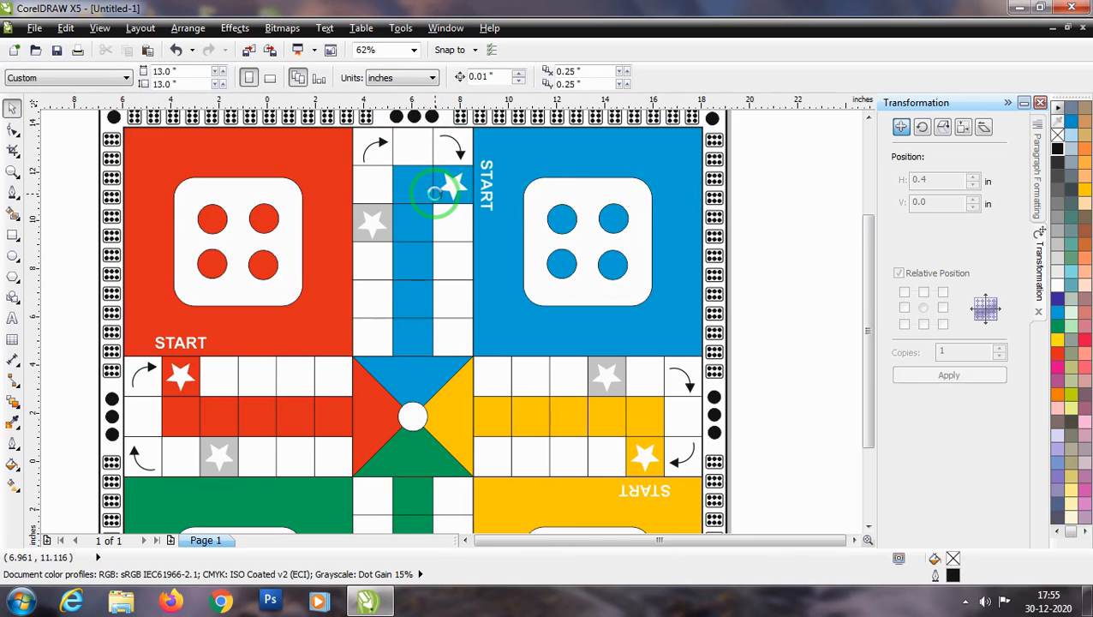
{"action": "scroll", "coordinate": [439, 197], "scroll_direction": "down", "scroll_amount": 1}
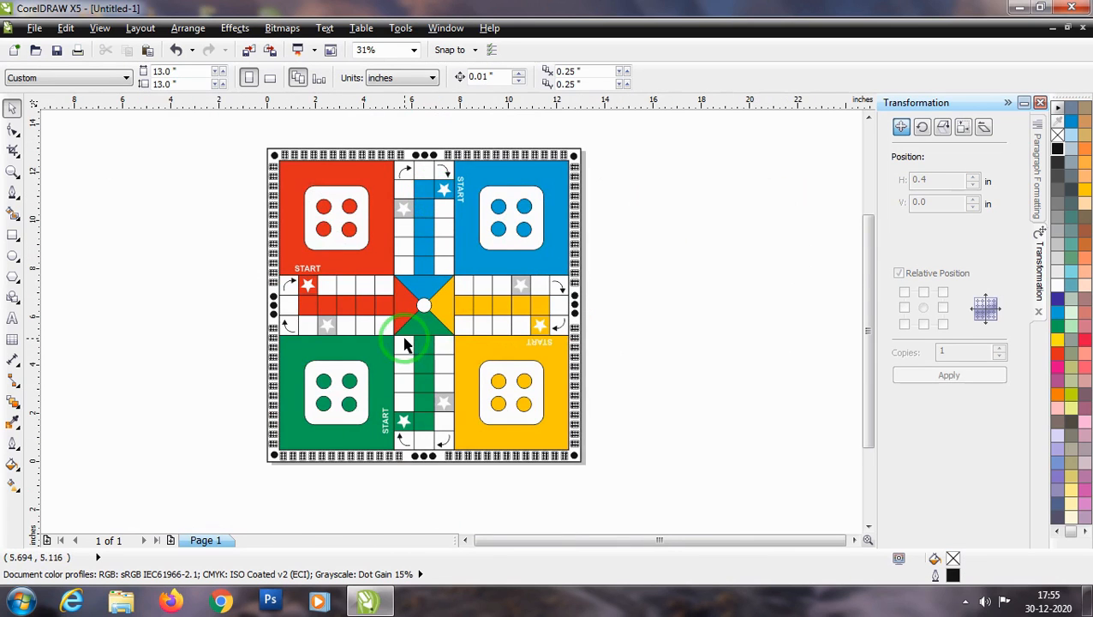
Step: Draw a diagonal Pen line about 0.77 inches wide and high across the corner where the red and green arms meet
{"action": "scroll", "coordinate": [405, 340], "scroll_direction": "up", "scroll_amount": 1}
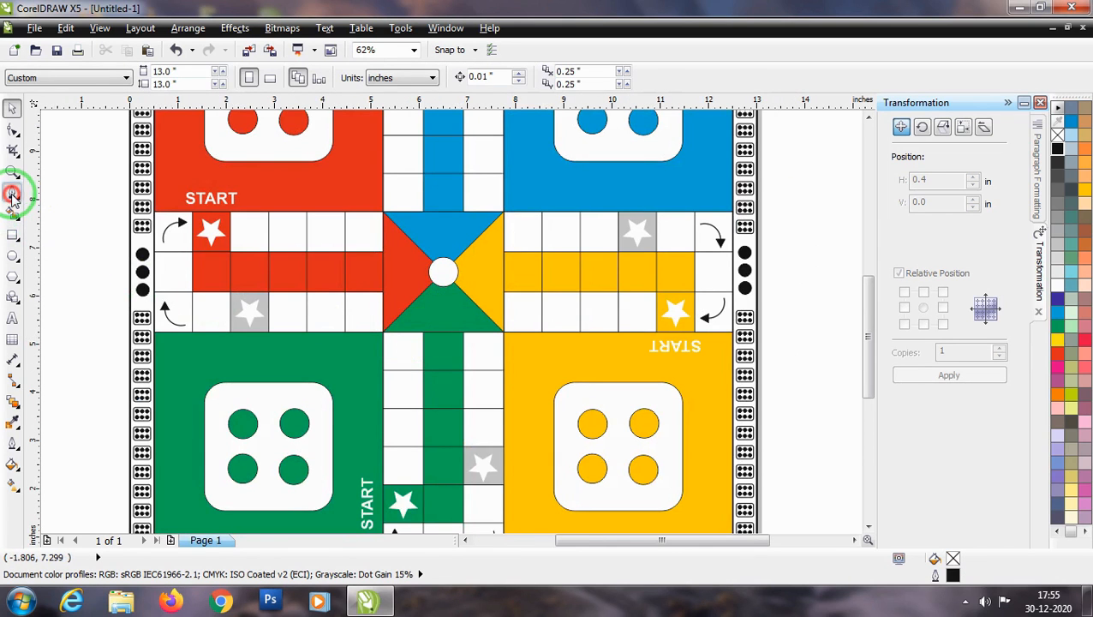
{"action": "left_click", "coordinate": [12, 195]}
{"action": "left_click", "coordinate": [368, 317]}
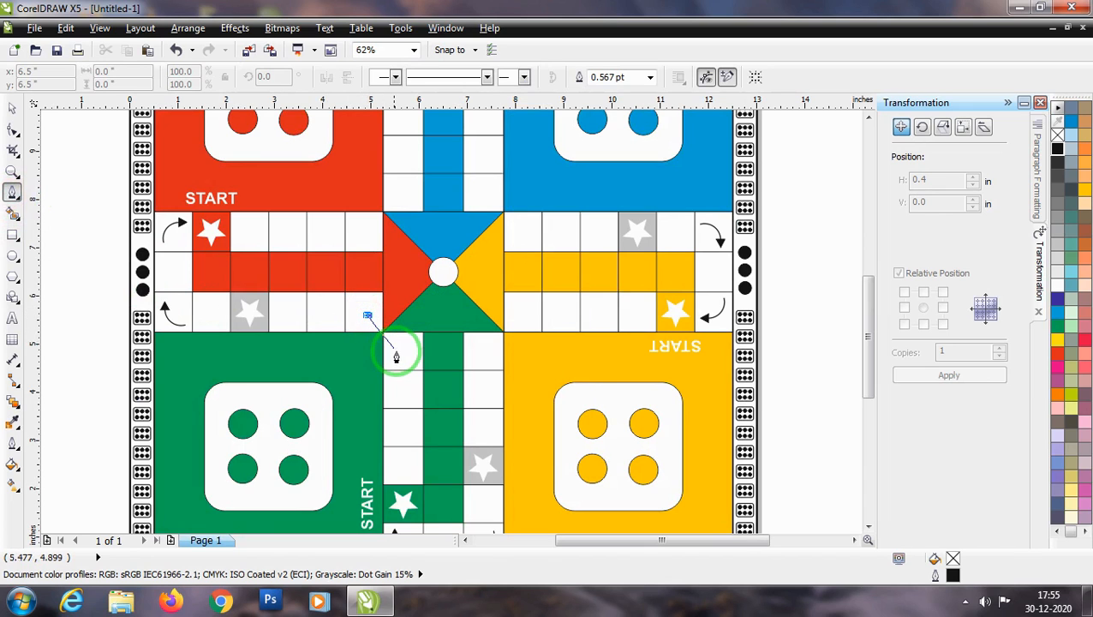
{"action": "double_click", "coordinate": [401, 353]}
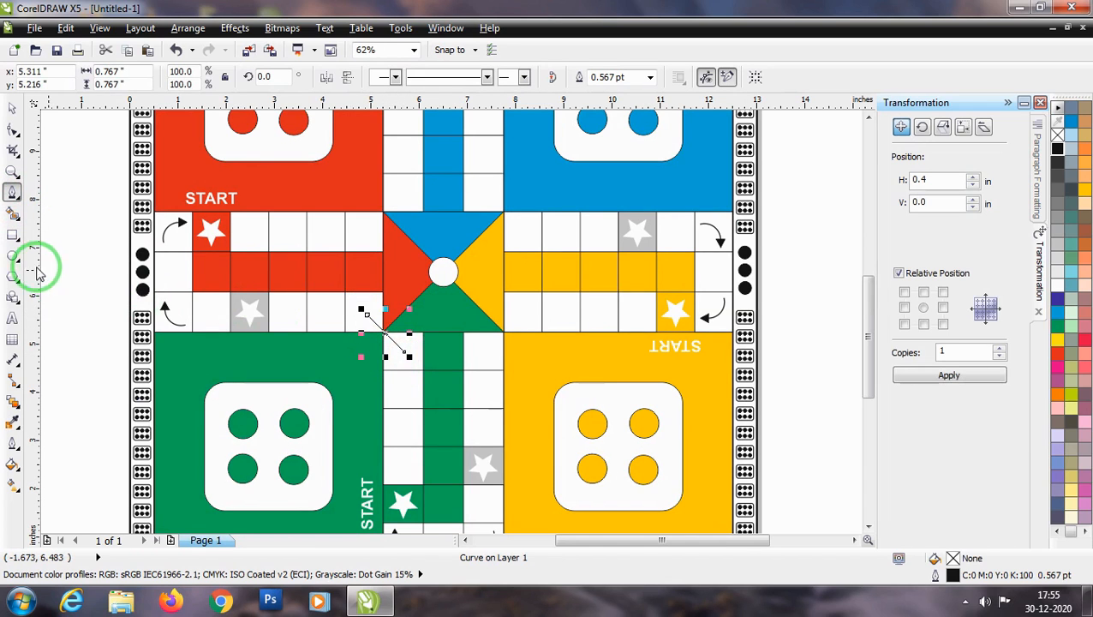
{"action": "left_click", "coordinate": [13, 108]}
Step: Copy the arrowhead from the red arm's lower arrow onto the diagonal line's upper end and rotate it to follow the line
{"action": "left_click", "coordinate": [167, 310]}
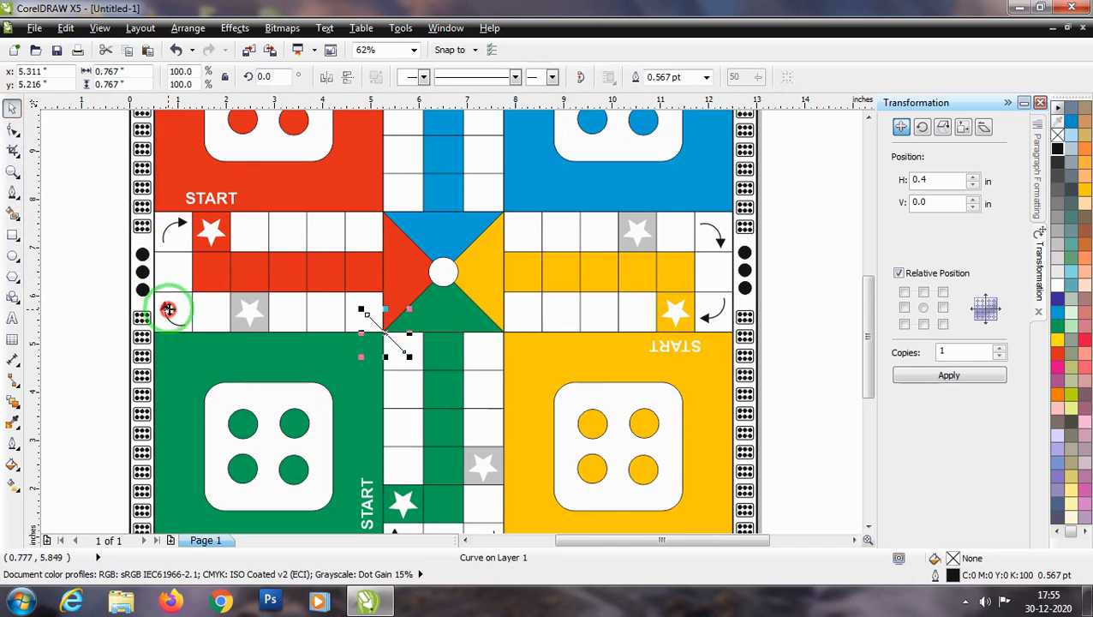
{"action": "left_click", "coordinate": [83, 296]}
{"action": "left_click", "coordinate": [163, 310]}
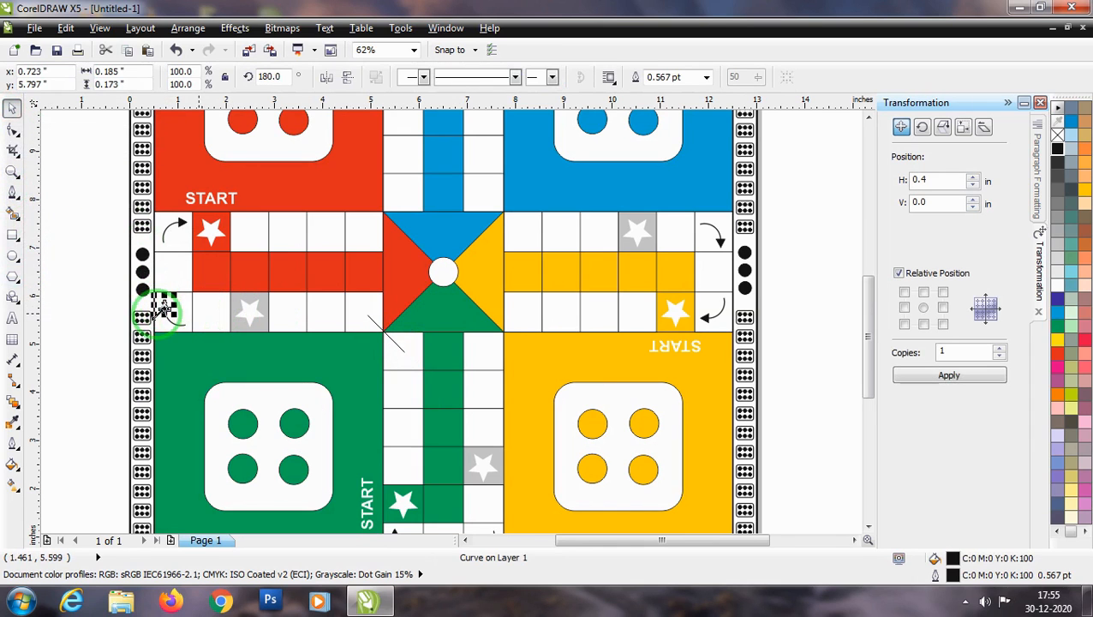
{"action": "scroll", "coordinate": [166, 309], "scroll_direction": "up", "scroll_amount": 2}
{"action": "left_click_drag", "start_coordinate": [161, 305], "coordinate": [625, 273]}
{"action": "scroll", "coordinate": [574, 318], "scroll_direction": "up", "scroll_amount": 4}
{"action": "left_click", "coordinate": [553, 294]}
{"action": "left_click_drag", "start_coordinate": [554, 295], "coordinate": [532, 319]}
{"action": "scroll", "coordinate": [455, 333], "scroll_direction": "down", "scroll_amount": 5}
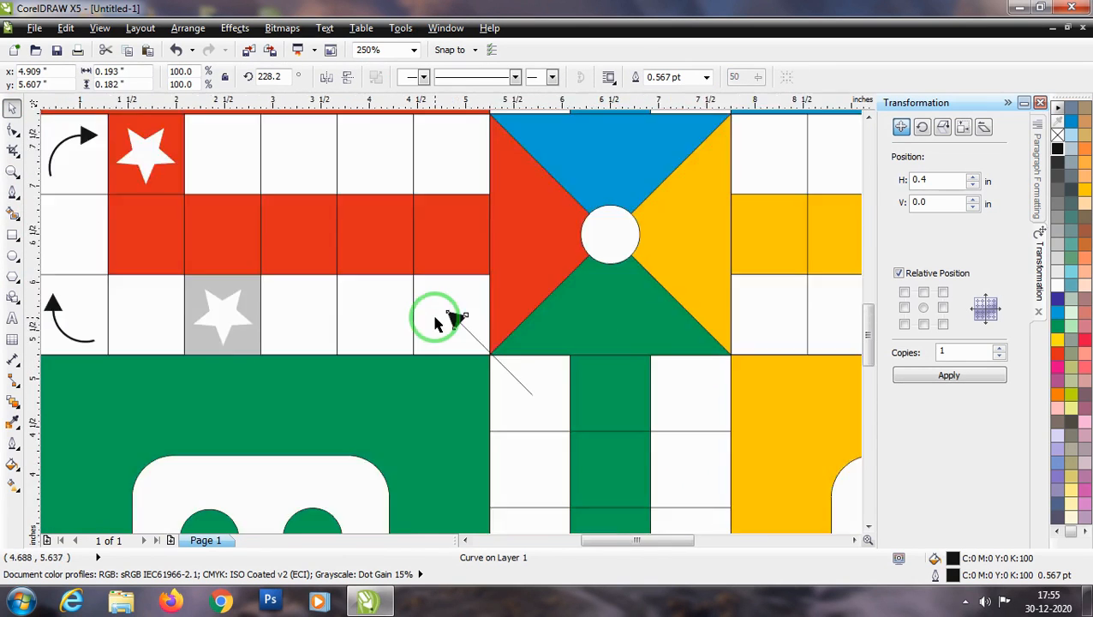
Step: Set the diagonal line's outline width to 1.5 pt
{"action": "left_click", "coordinate": [499, 360]}
{"action": "left_click", "coordinate": [518, 381]}
{"action": "left_click", "coordinate": [682, 82]}
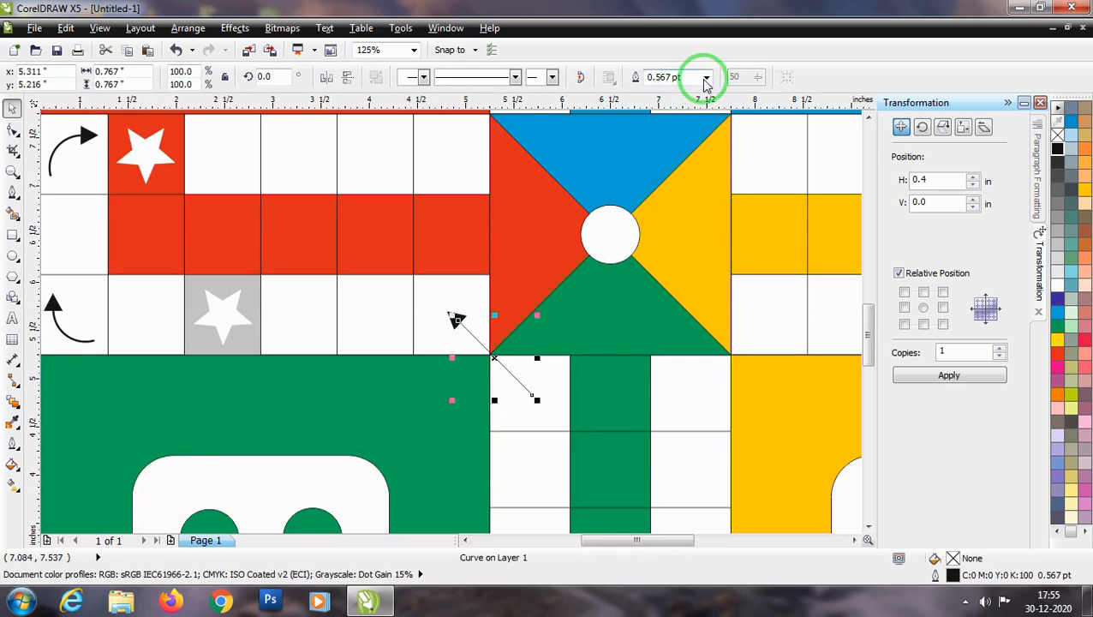
{"action": "left_click", "coordinate": [649, 141]}
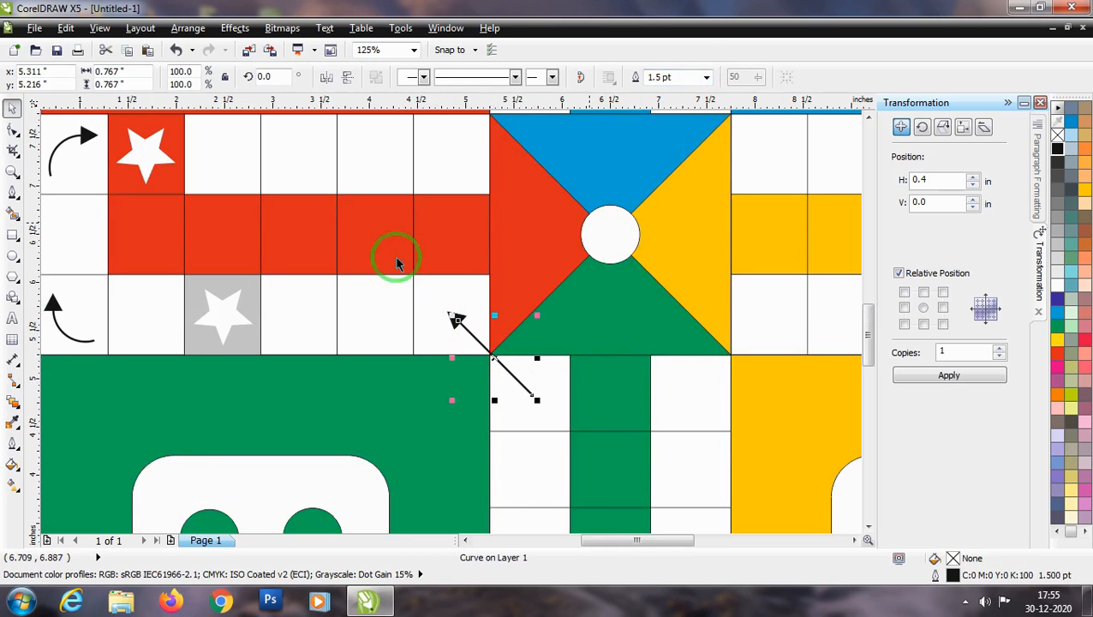
{"action": "scroll", "coordinate": [319, 257], "scroll_direction": "down", "scroll_amount": 2}
{"action": "left_click", "coordinate": [831, 258]}
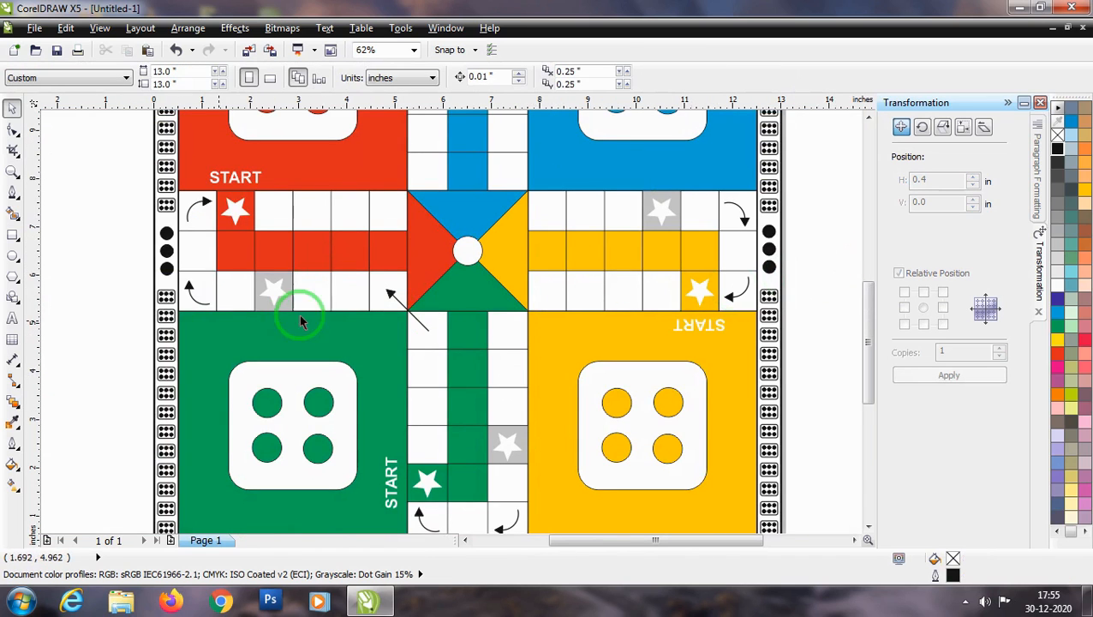
Step: Group the diagonal line with its arrowhead
{"action": "left_click", "coordinate": [390, 296]}
{"action": "scroll", "coordinate": [391, 297], "scroll_direction": "up", "scroll_amount": 2}
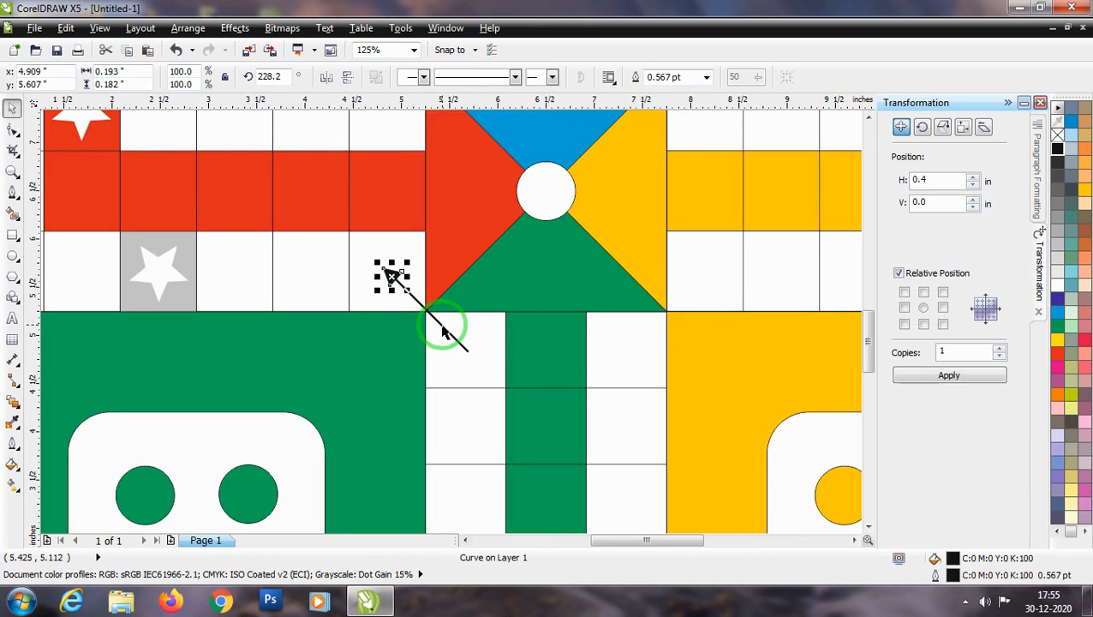
{"action": "left_click", "coordinate": [444, 333], "text": "shift"}
{"action": "key", "text": "ctrl+g"}
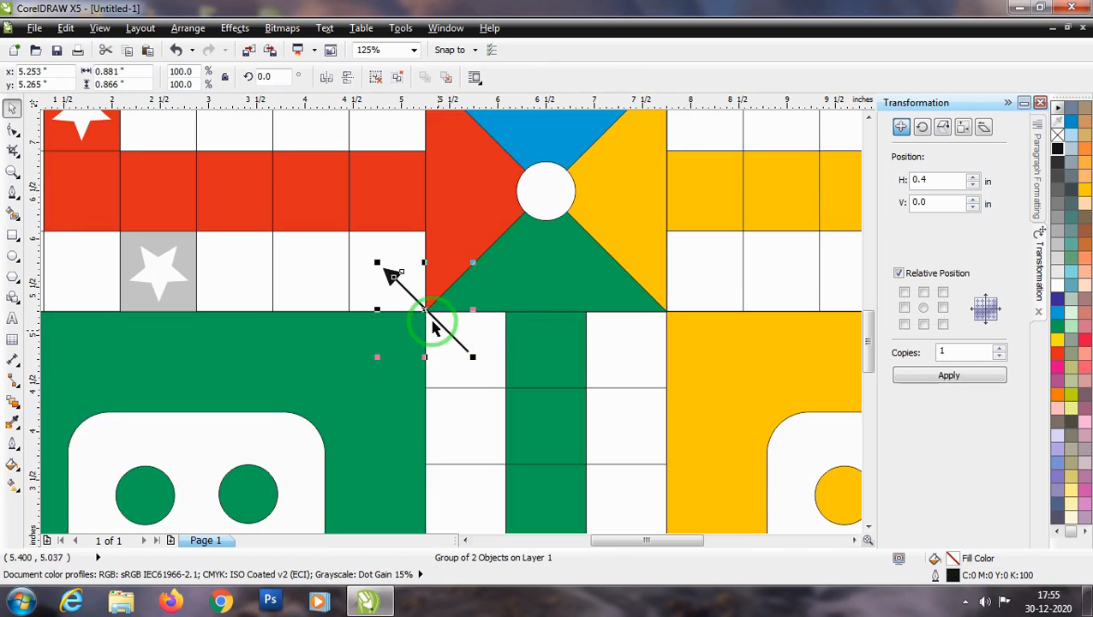
Step: Copy the diagonal arrow to the corner between the yellow and green arms and rotate it to point into the green arm
{"action": "left_click_drag", "start_coordinate": [427, 312], "coordinate": [678, 302]}
{"action": "left_click", "coordinate": [722, 358]}
{"action": "left_click_drag", "start_coordinate": [726, 354], "coordinate": [771, 202]}
{"action": "left_click", "coordinate": [789, 306]}
{"action": "key", "text": "Down"}
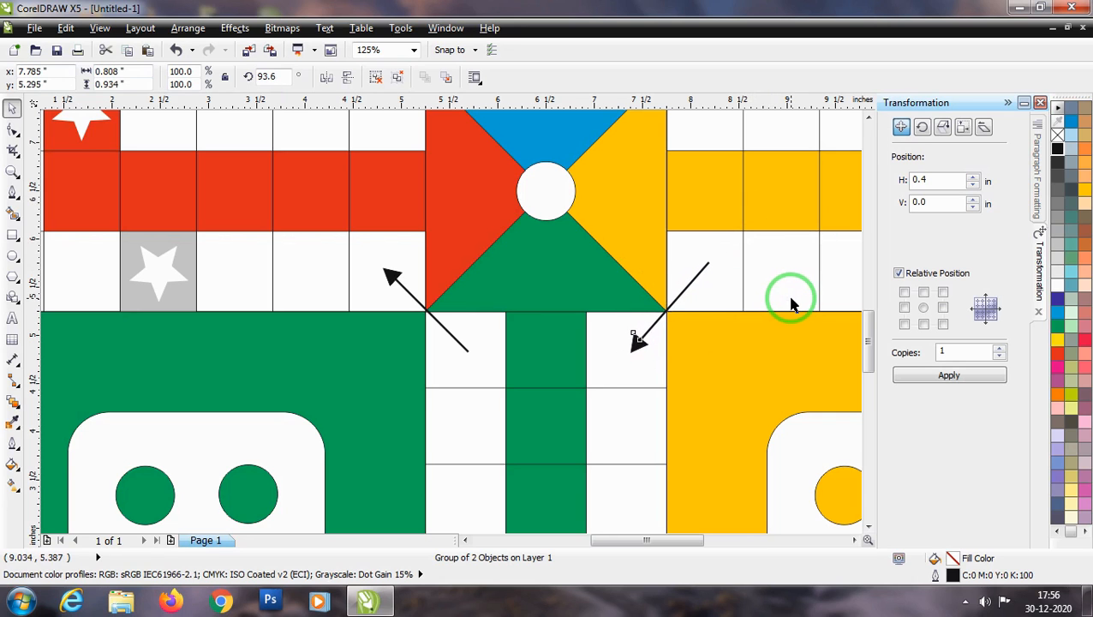
{"action": "left_click", "coordinate": [628, 345]}
{"action": "scroll", "coordinate": [626, 359], "scroll_direction": "down", "scroll_amount": 2}
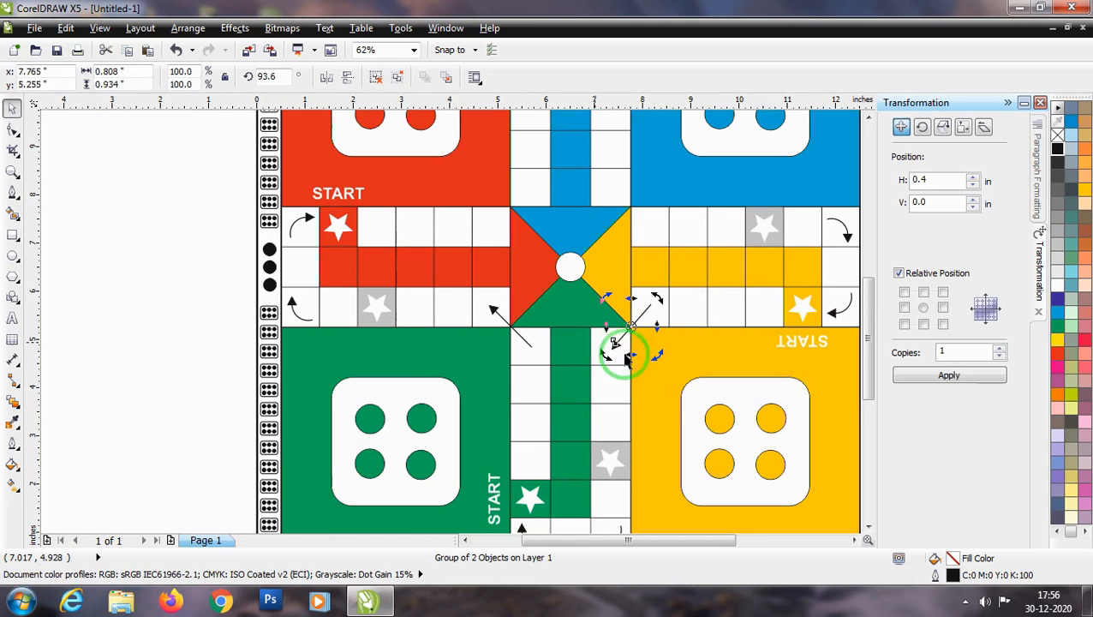
{"action": "left_click", "coordinate": [117, 334]}
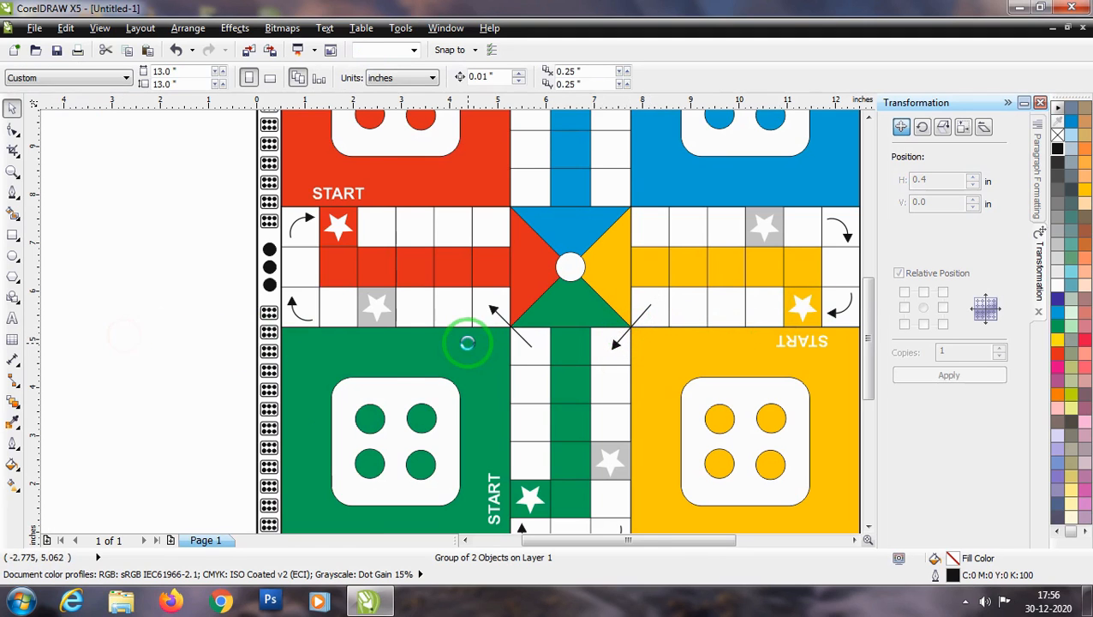
Step: Copy the yellow-green corner's arrow to the red-blue corner, mirror it vertically and rotate it to point into the blue arm
{"action": "scroll", "coordinate": [463, 342], "scroll_direction": "down", "scroll_amount": 2}
{"action": "scroll", "coordinate": [613, 302], "scroll_direction": "up", "scroll_amount": 1}
{"action": "left_click_drag", "start_coordinate": [482, 386], "coordinate": [367, 246]}
{"action": "left_click", "coordinate": [347, 78]}
{"action": "scroll", "coordinate": [381, 277], "scroll_direction": "up", "scroll_amount": 1}
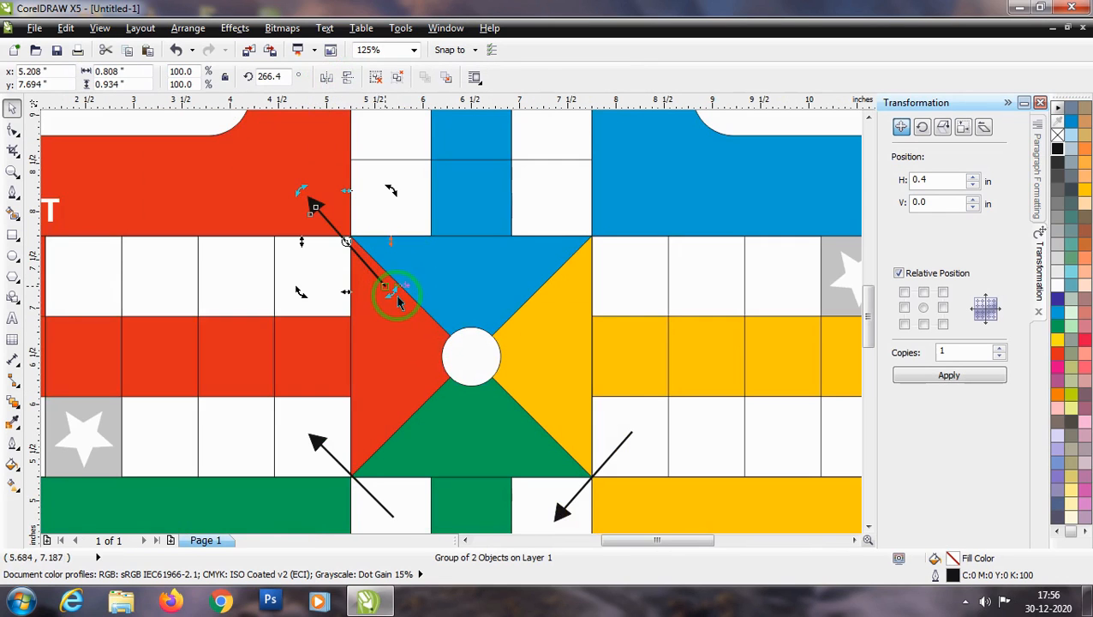
{"action": "left_click_drag", "start_coordinate": [394, 289], "coordinate": [302, 330]}
{"action": "scroll", "coordinate": [305, 317], "scroll_direction": "down", "scroll_amount": 1}
{"action": "left_click", "coordinate": [745, 233]}
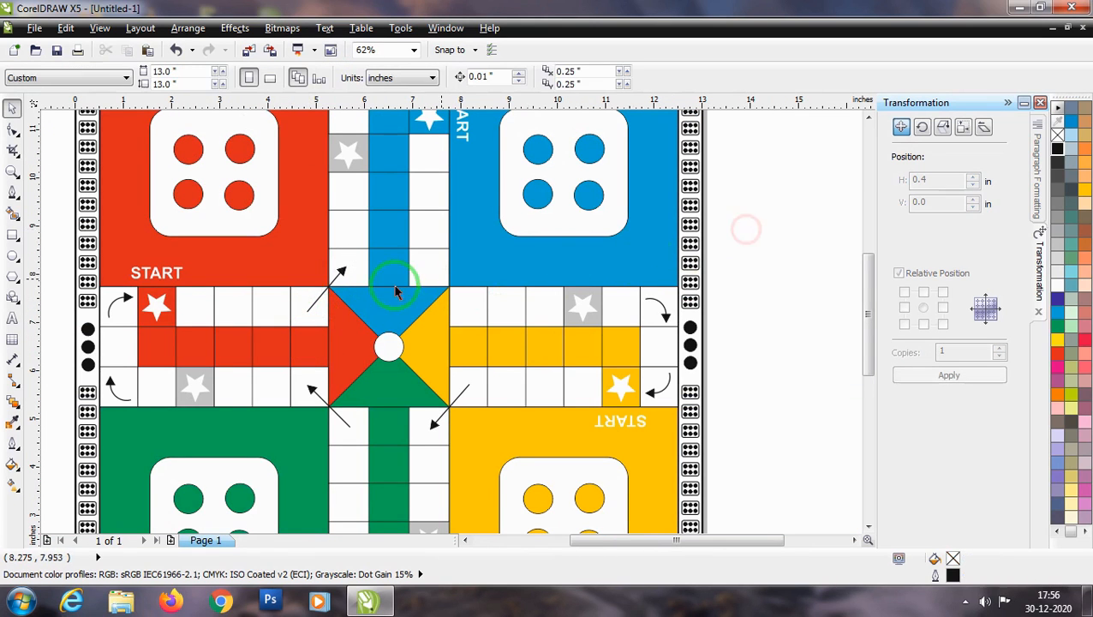
Step: Copy the red-blue corner's arrow to the blue-yellow corner, rotate it to point into the yellow arm and centre it on the corner
{"action": "left_click", "coordinate": [338, 274]}
{"action": "scroll", "coordinate": [335, 287], "scroll_direction": "up", "scroll_amount": 1}
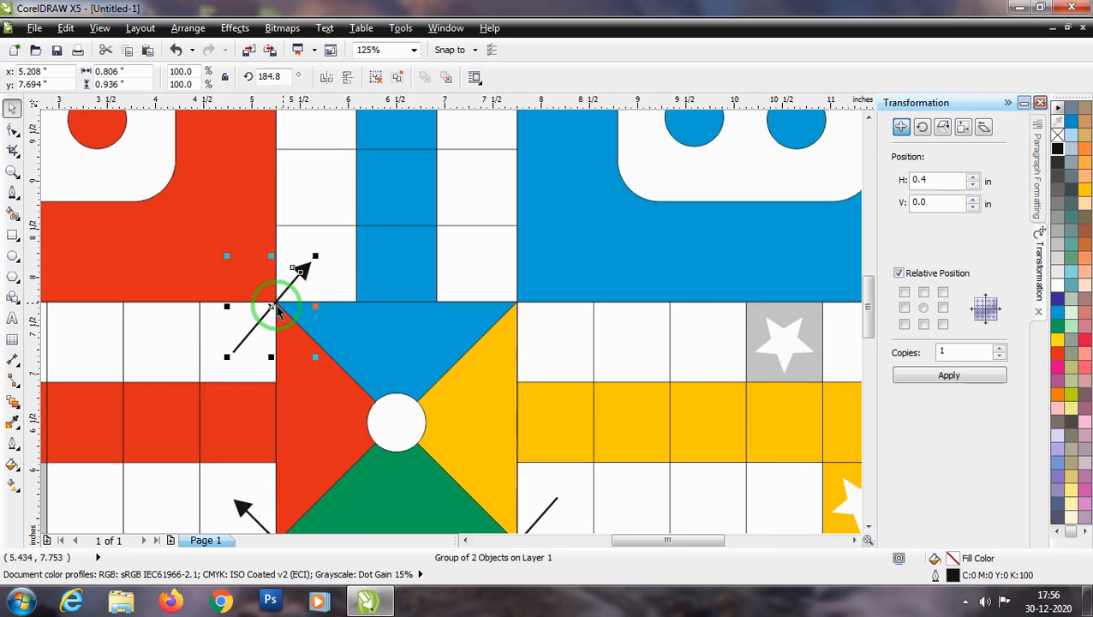
{"action": "left_click_drag", "start_coordinate": [272, 306], "coordinate": [487, 256]}
{"action": "left_click", "coordinate": [484, 257]}
{"action": "left_click_drag", "start_coordinate": [529, 213], "coordinate": [556, 329]}
{"action": "left_click", "coordinate": [501, 274]}
{"action": "left_click", "coordinate": [501, 275]}
{"action": "left_click", "coordinate": [489, 261]}
{"action": "left_click_drag", "start_coordinate": [489, 261], "coordinate": [522, 300]}
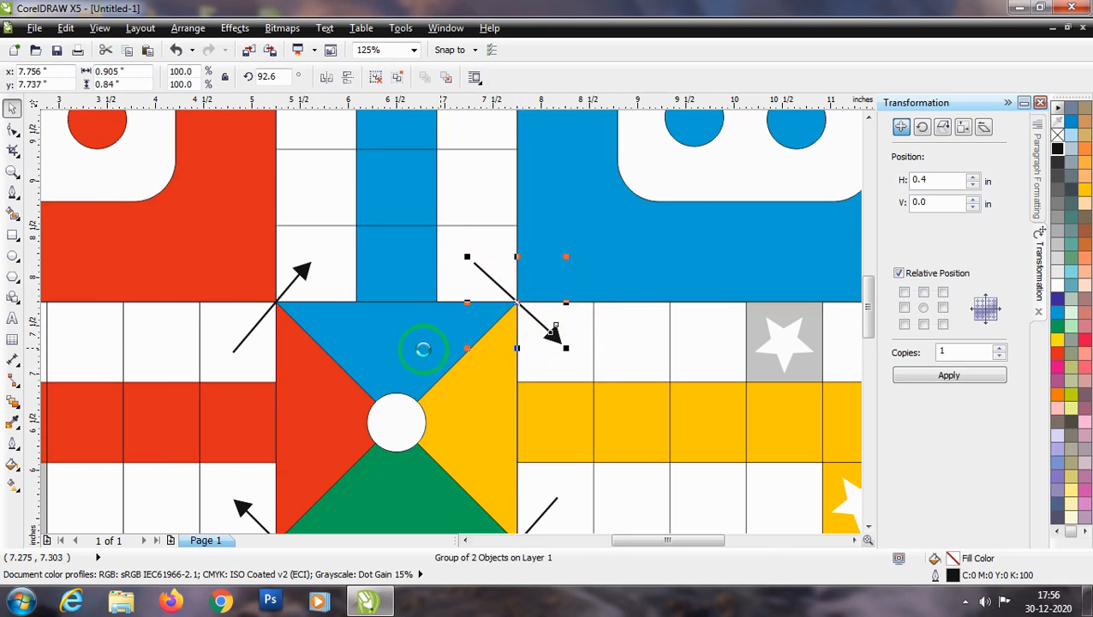
{"action": "scroll", "coordinate": [424, 349], "scroll_direction": "down", "scroll_amount": 1}
{"action": "left_click", "coordinate": [776, 274]}
Step: Group all objects of the Ludo board, including its frame
{"action": "scroll", "coordinate": [549, 294], "scroll_direction": "down", "scroll_amount": 1}
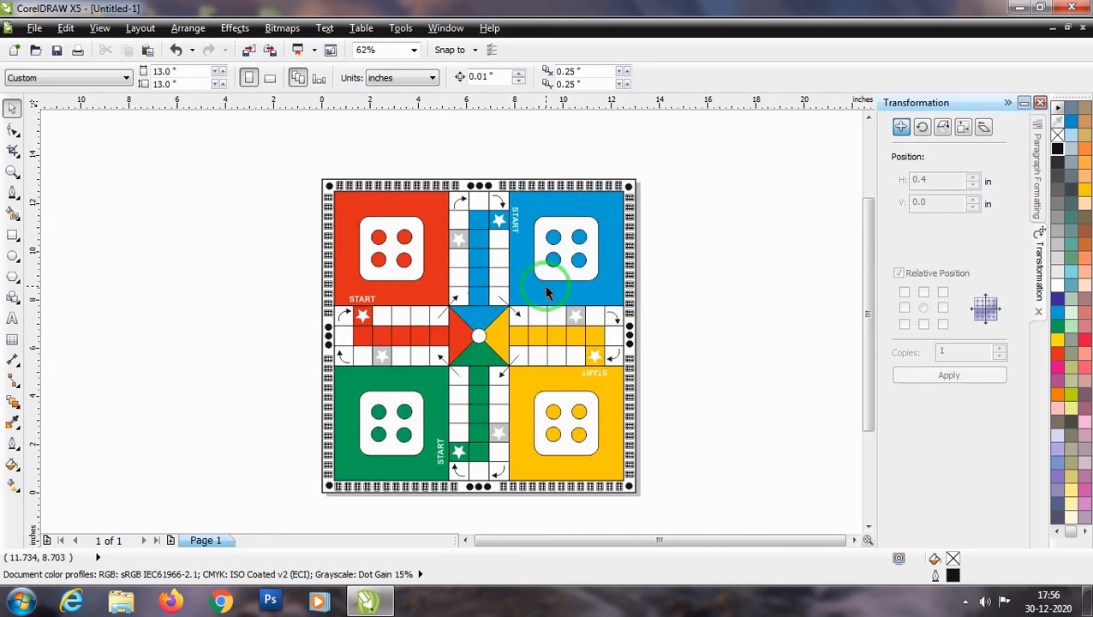
{"action": "left_click_drag", "start_coordinate": [273, 135], "coordinate": [735, 505]}
{"action": "key", "text": "ctrl+g"}
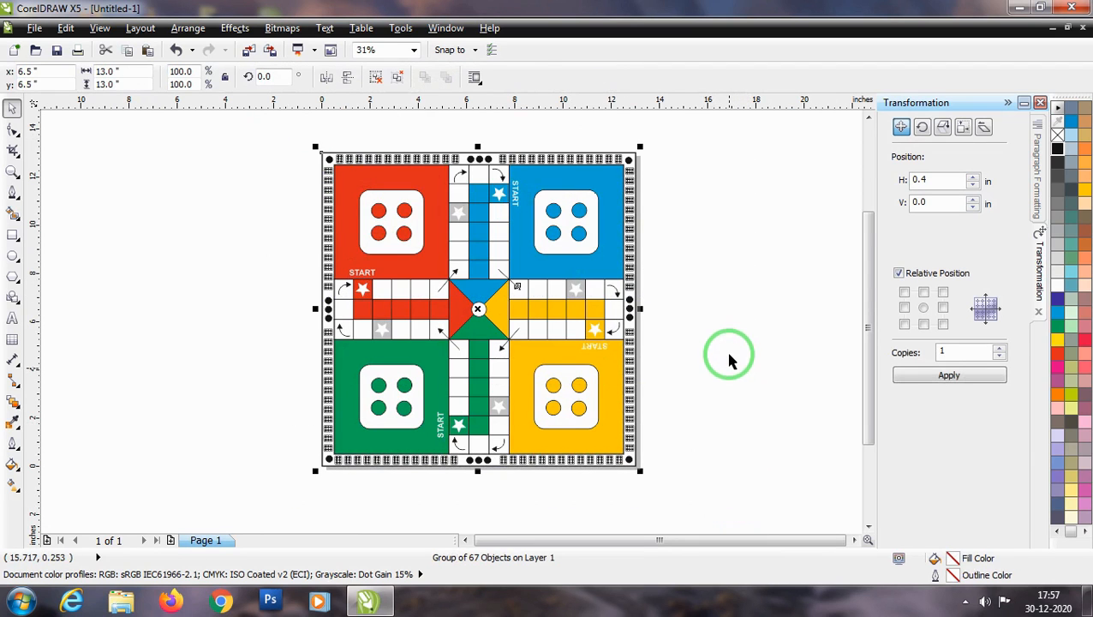
{"action": "left_click", "coordinate": [154, 146]}
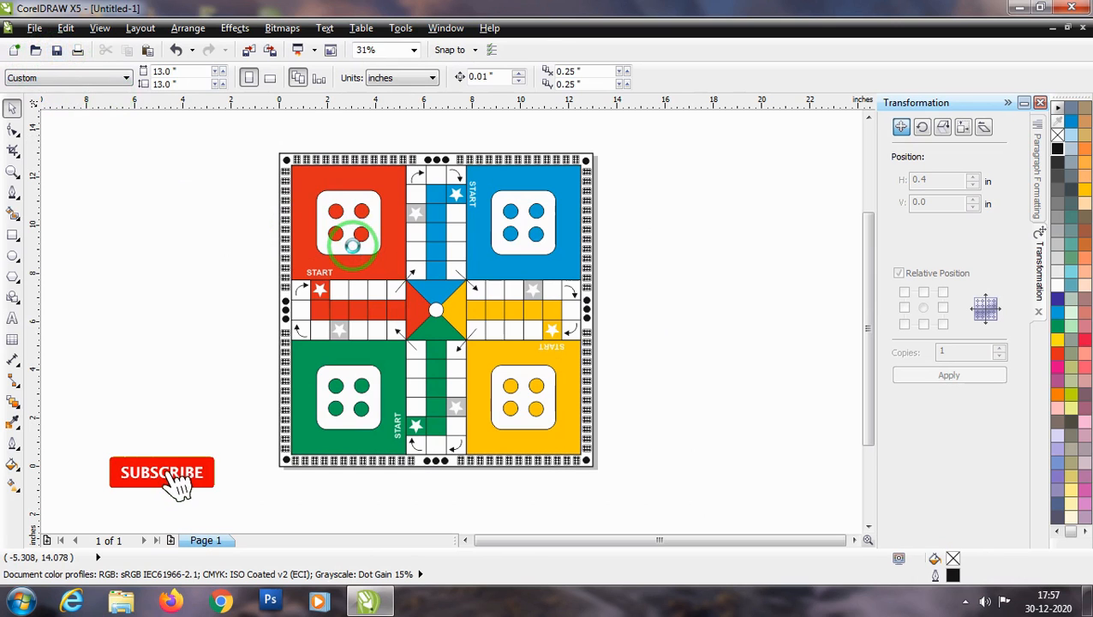
Step: Save the drawing to the Desktop as a CDR file named ludo
{"action": "key", "text": "ctrl+s"}
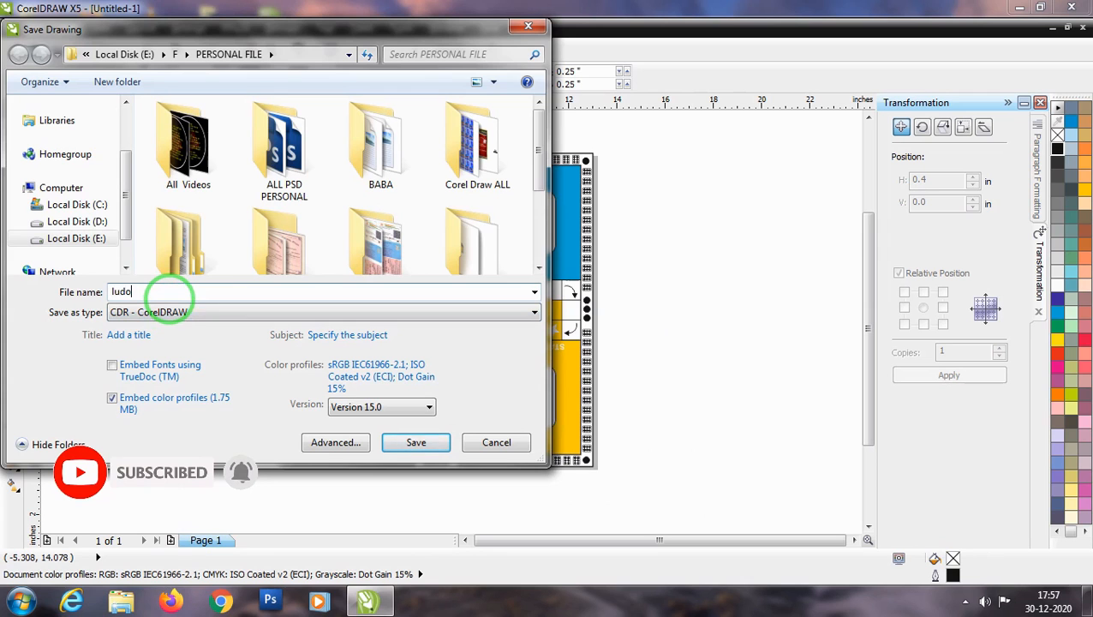
{"action": "left_click_drag", "start_coordinate": [126, 179], "coordinate": [126, 115]}
{"action": "left_click", "coordinate": [77, 130]}
{"action": "left_click", "coordinate": [399, 445]}
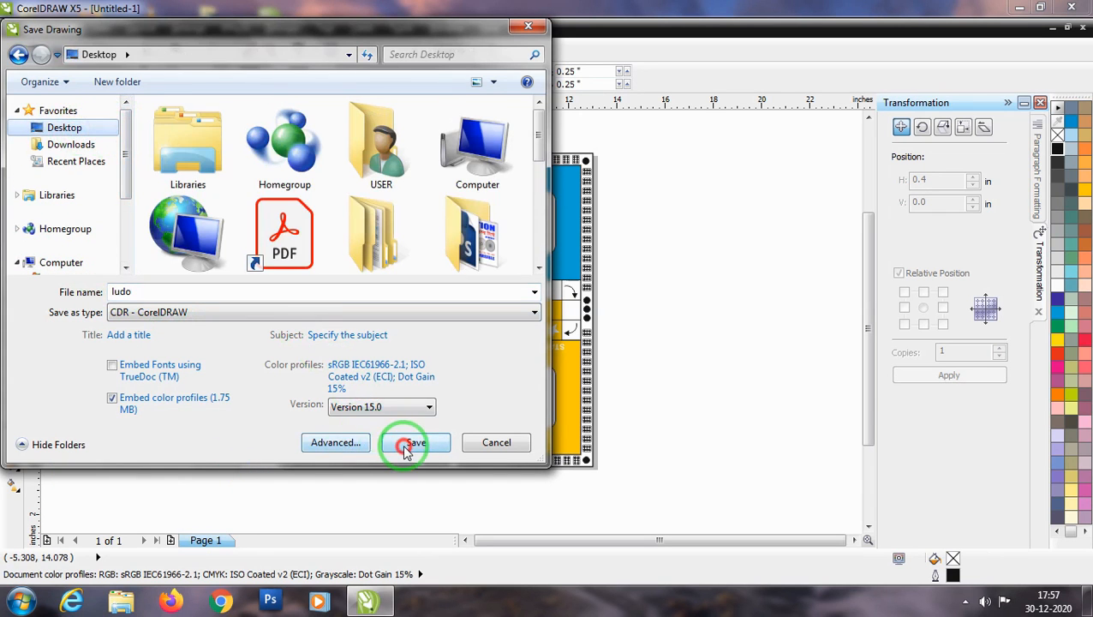